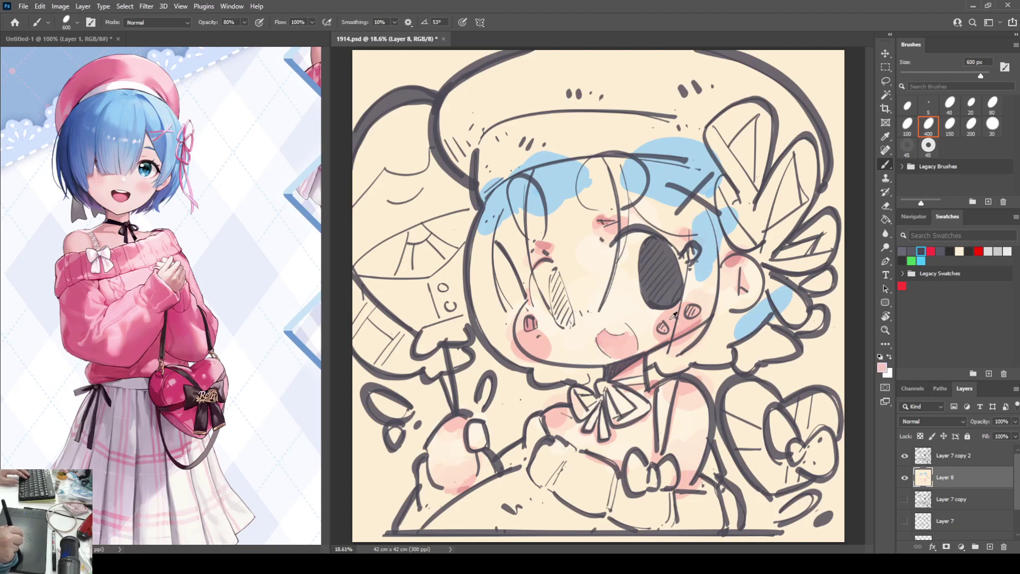
Paint light blue along the hair's outer edges, the lock beside the open eye and across the lower bangs.
drag(786, 290, 797, 268)
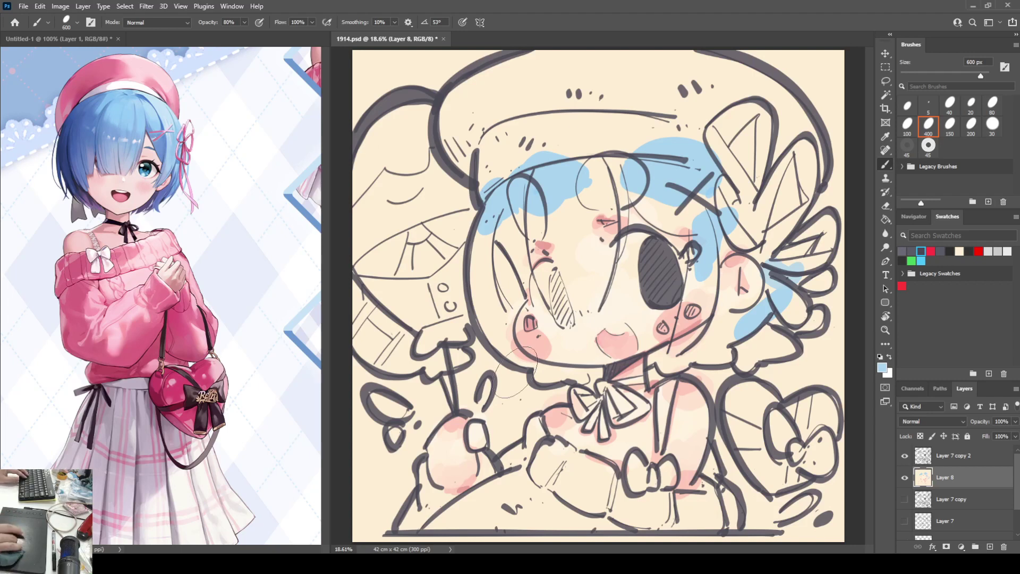
drag(481, 260, 478, 313)
drag(496, 361, 488, 354)
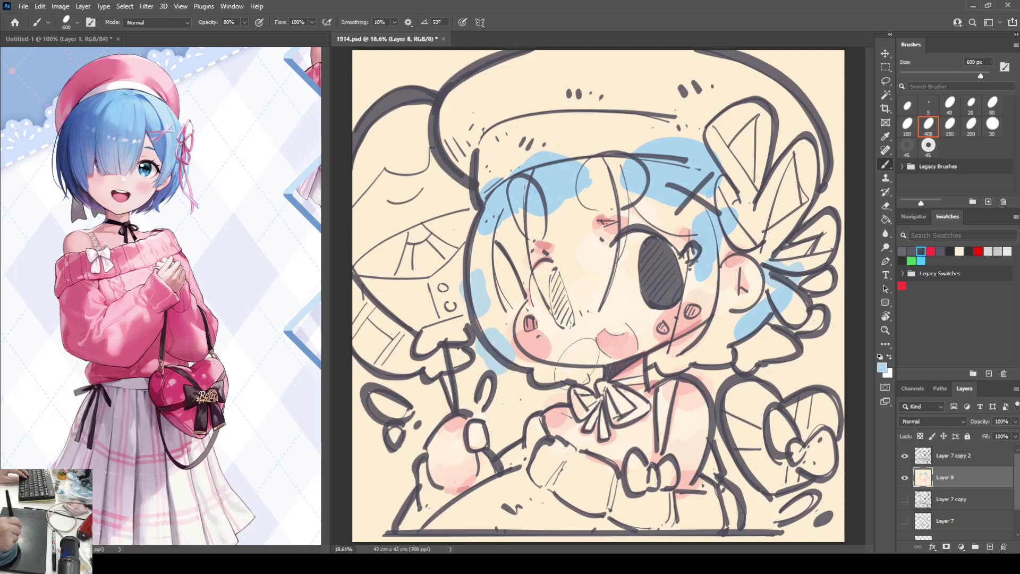
drag(685, 356, 710, 300)
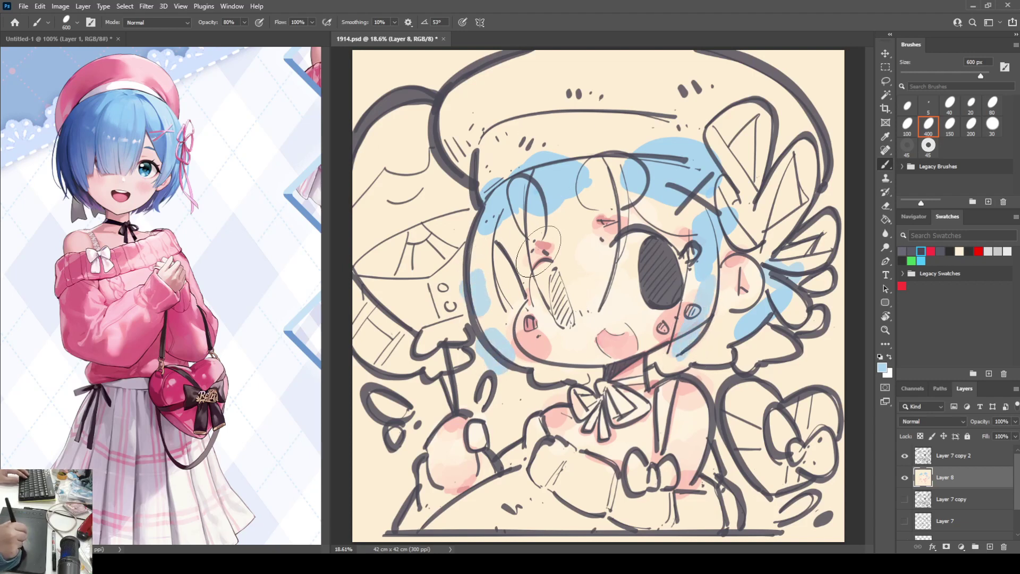
mouse_move(547, 250)
mouse_down()
mouse_move(579, 244)
mouse_move(489, 276)
mouse_up()
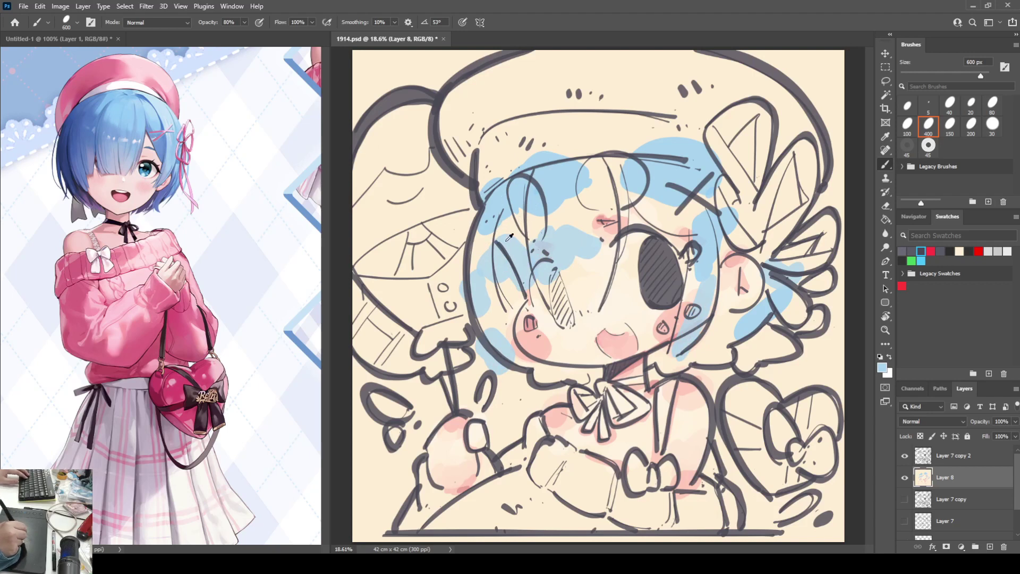
Fill the bangs over the covered eye with blended blue, fading to pale grey-blue toward the hair tips.
mouse_move(510, 228)
mouse_down()
mouse_move(535, 206)
mouse_move(520, 216)
mouse_move(555, 204)
mouse_move(575, 216)
mouse_move(579, 163)
mouse_move(593, 215)
mouse_move(603, 184)
mouse_up()
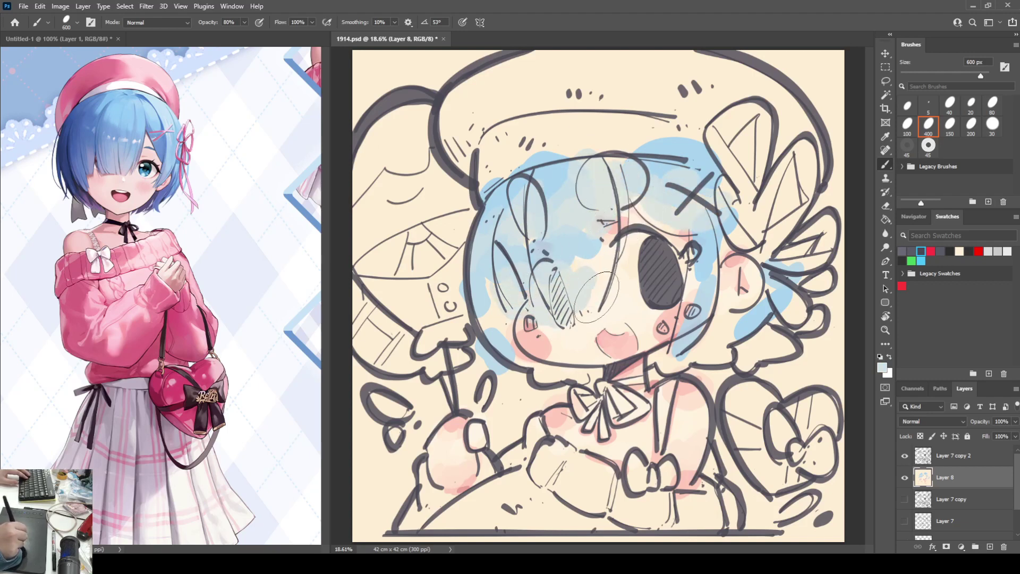
mouse_move(573, 287)
mouse_down()
mouse_move(611, 239)
mouse_move(605, 308)
mouse_up()
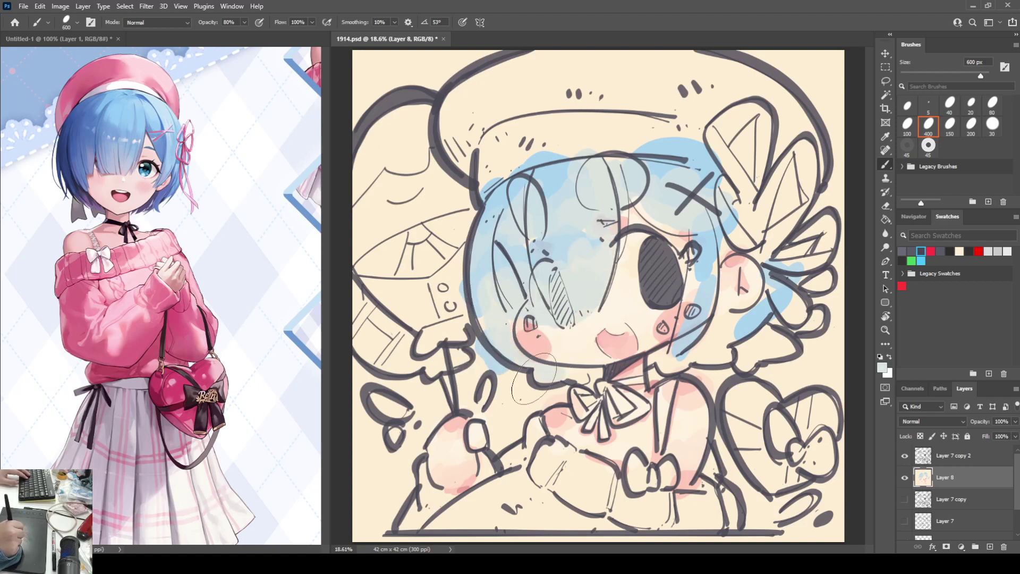
alt+click(483, 329)
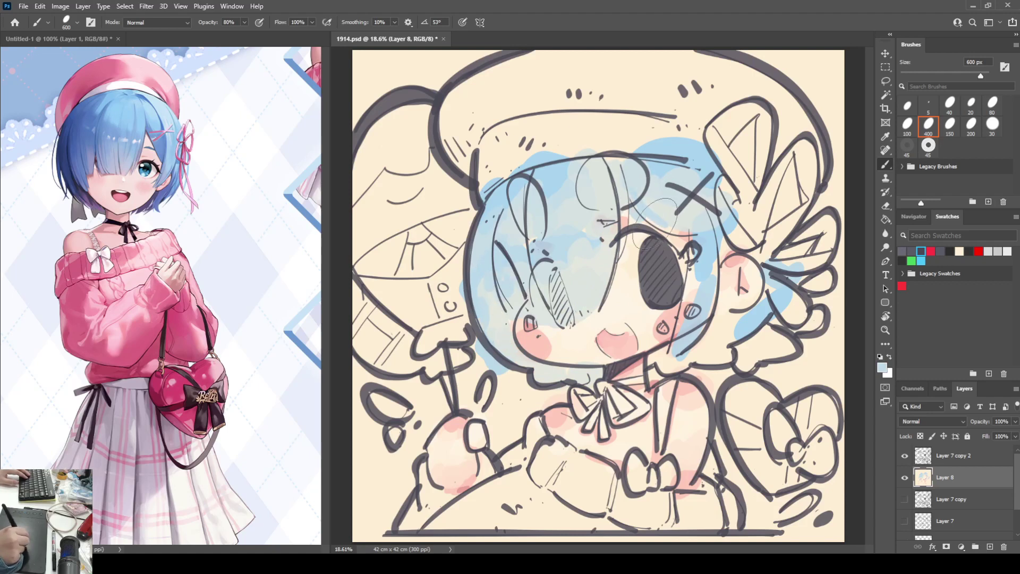
Sample blue and pale grey-blue tones from the hair and blend them through the bangs, side lock and hair behind the ear.
alt+click(693, 224)
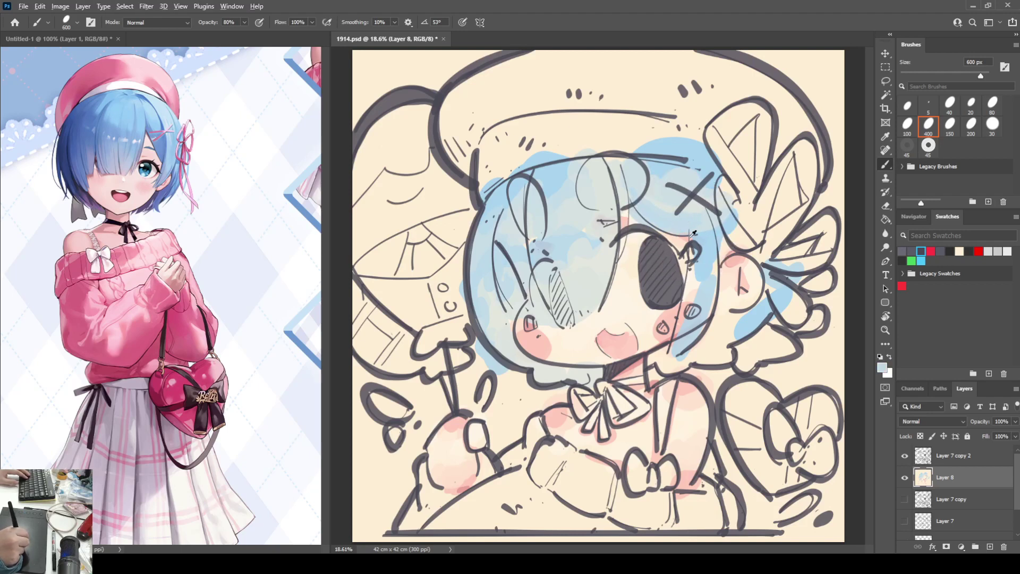
alt+click(690, 237)
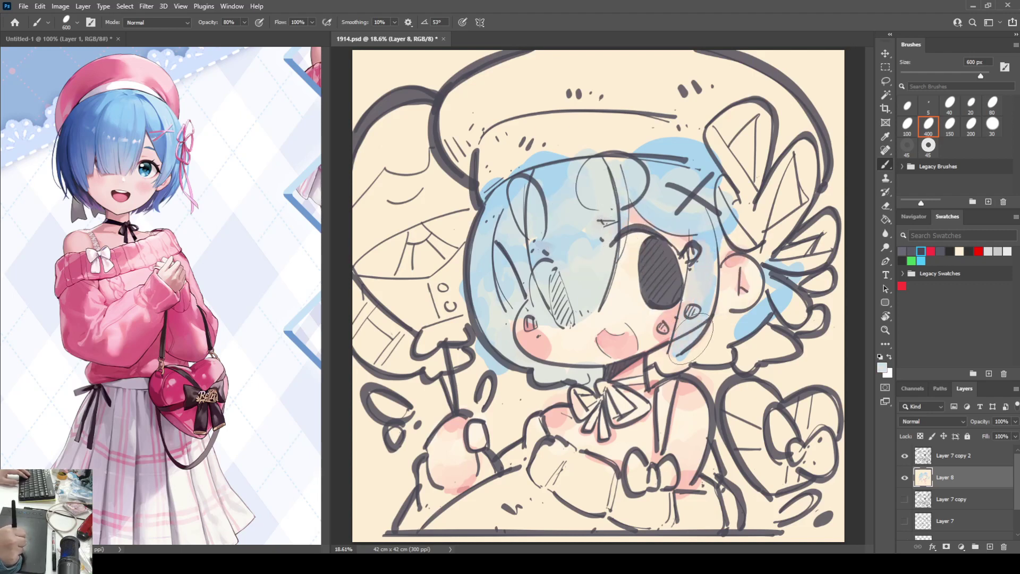
alt+click(729, 232)
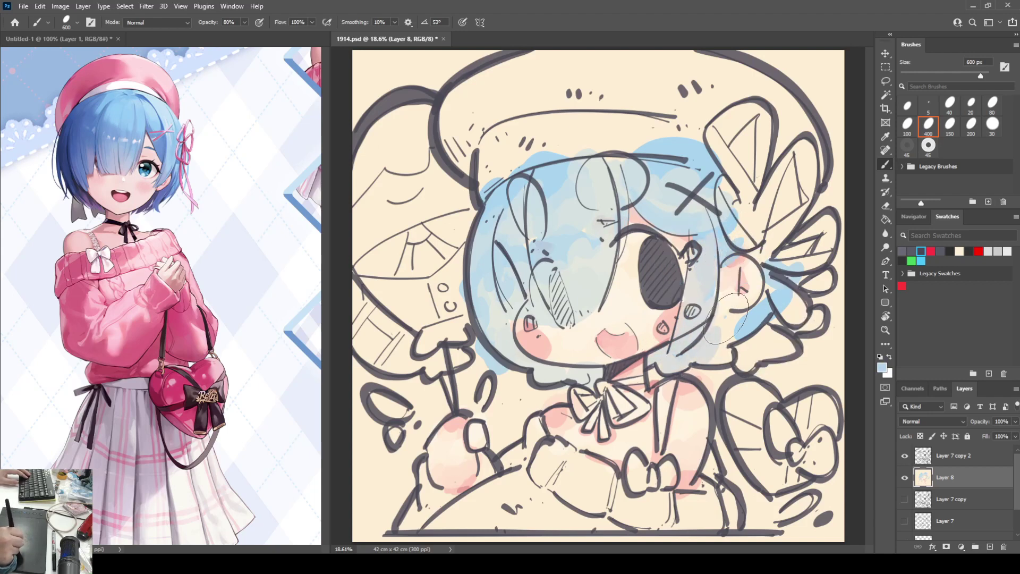
alt+click(715, 336)
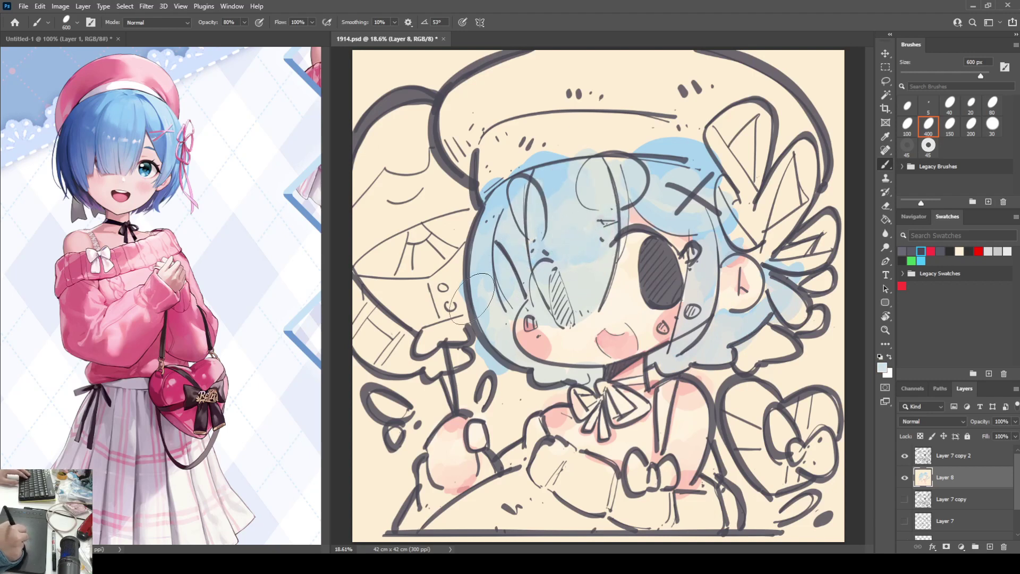
alt+click(676, 198)
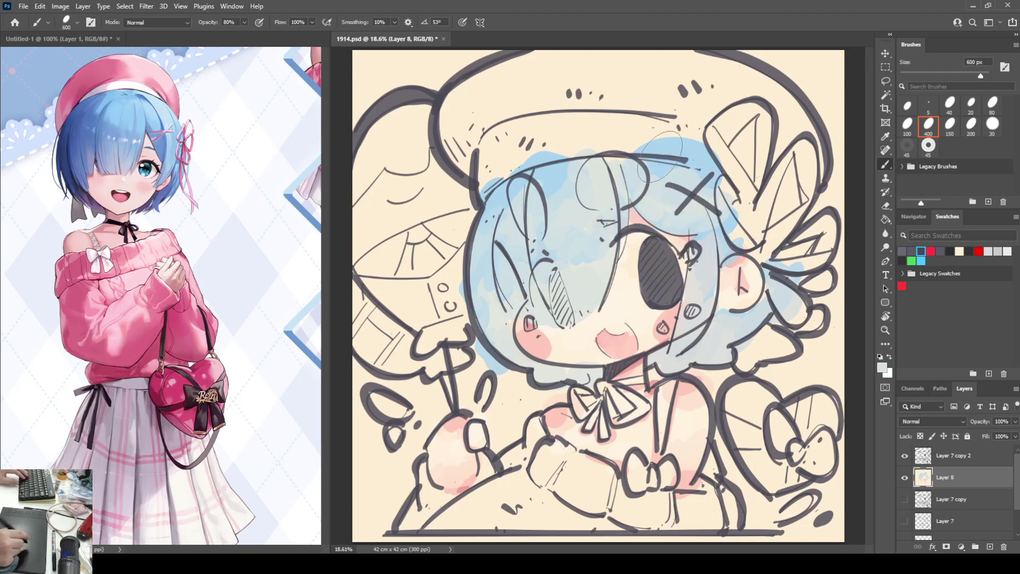
alt+click(528, 194)
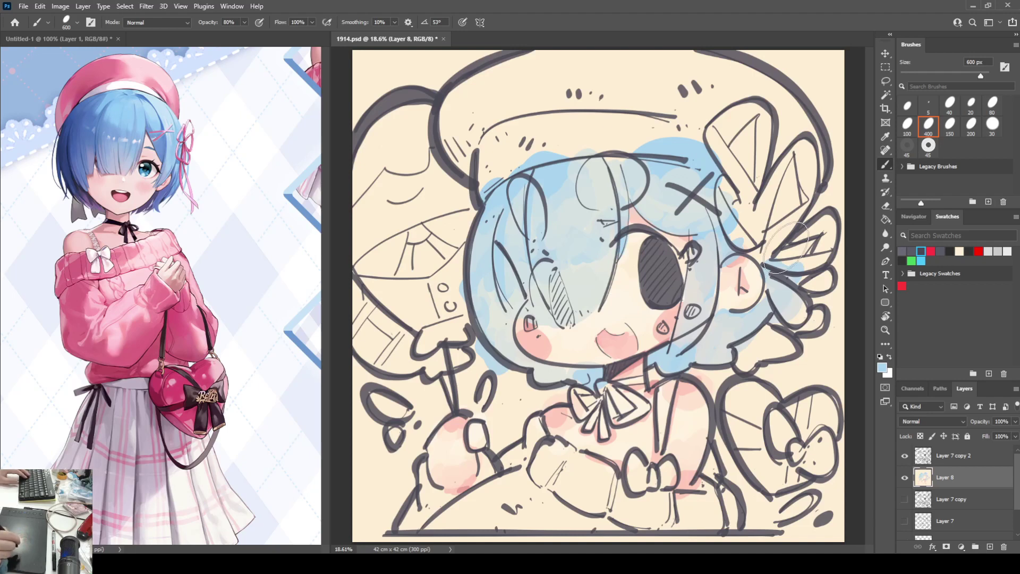
Sample pink from the reference beret and block in both ends of the beret and the sweater's lower corners.
alt+click(104, 69)
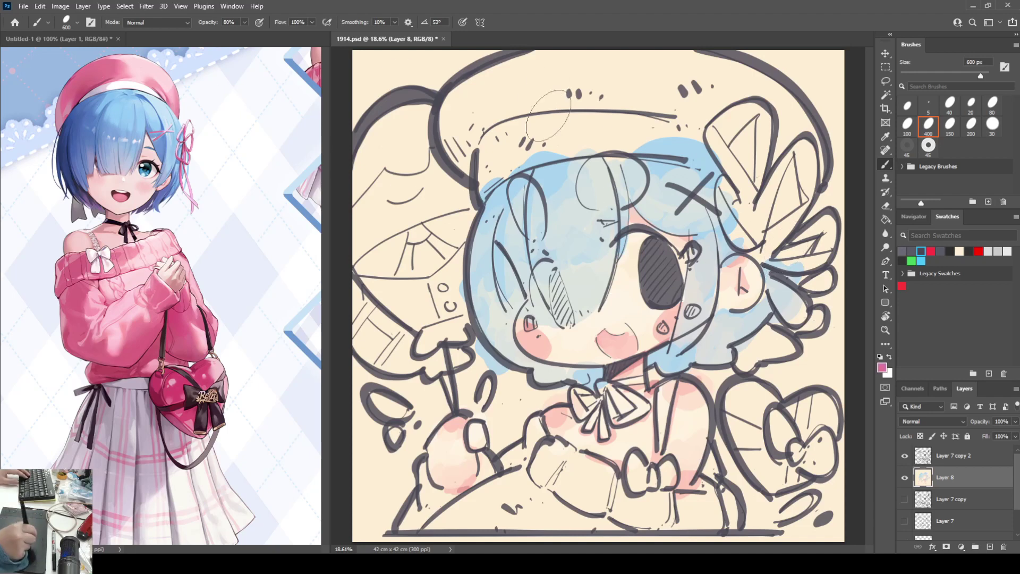
mouse_move(497, 107)
mouse_down()
mouse_move(461, 84)
mouse_move(508, 93)
mouse_up()
mouse_move(489, 510)
mouse_down()
mouse_move(419, 513)
mouse_move(404, 494)
mouse_up()
drag(640, 513, 733, 510)
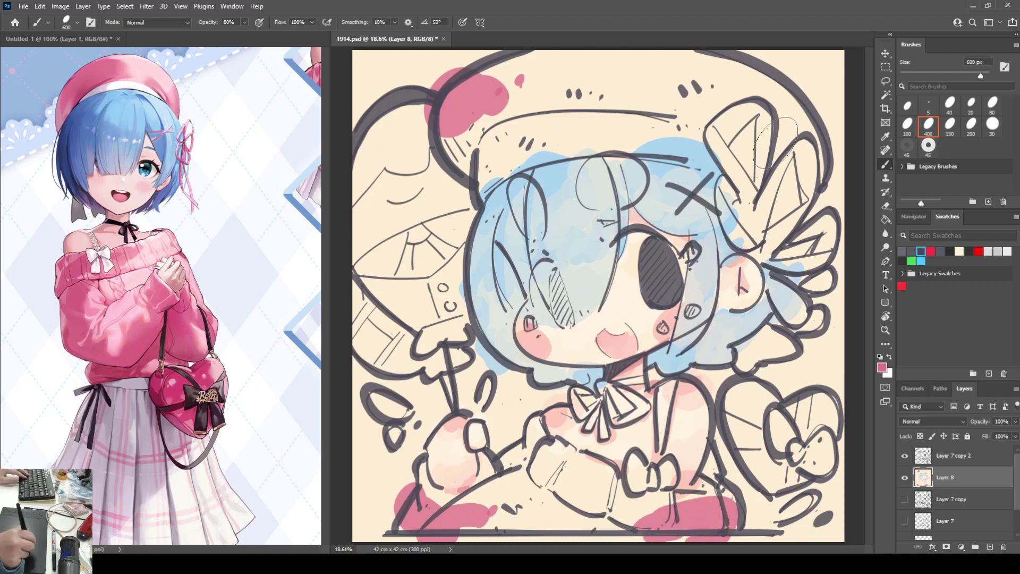
drag(797, 159, 687, 72)
Pick a lighter pink and fill in the beret's crown and brim and the main body of the sweater.
key(i)
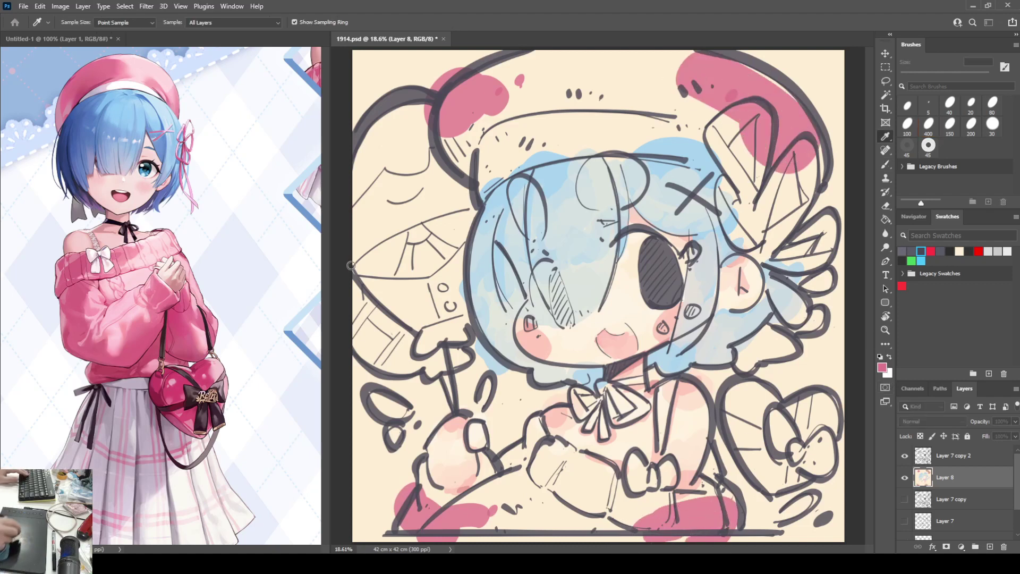
key(b)
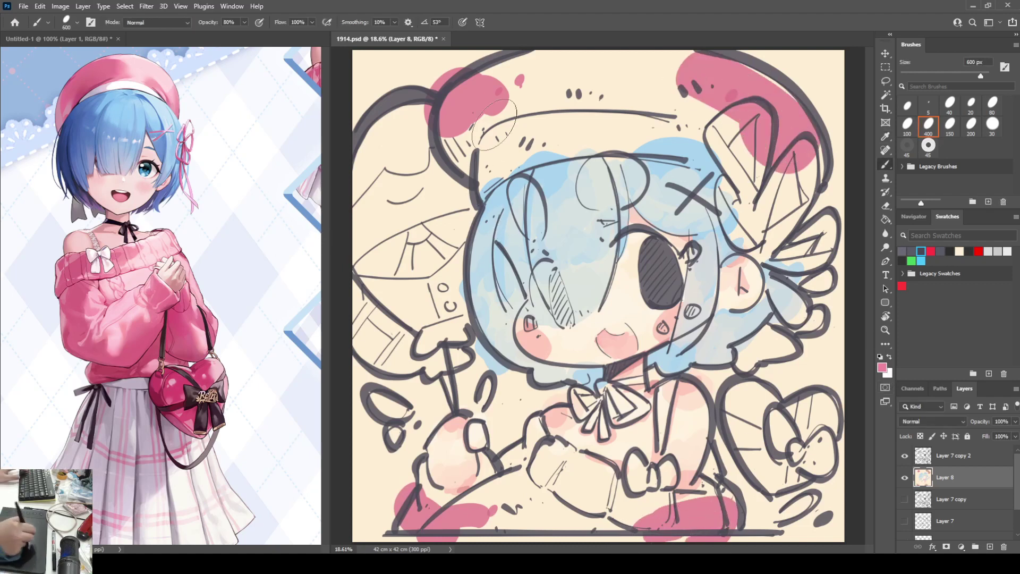
drag(516, 91, 611, 80)
mouse_move(490, 515)
mouse_down()
mouse_move(522, 510)
mouse_move(536, 433)
mouse_move(545, 480)
mouse_move(639, 520)
mouse_move(711, 505)
mouse_move(703, 496)
mouse_move(727, 481)
mouse_up()
mouse_move(648, 82)
mouse_down()
mouse_move(627, 96)
mouse_move(672, 74)
mouse_up()
mouse_move(479, 131)
mouse_down()
mouse_move(459, 125)
mouse_move(537, 113)
mouse_move(499, 146)
mouse_move(548, 138)
mouse_move(638, 64)
mouse_move(585, 112)
mouse_move(690, 122)
mouse_move(786, 170)
mouse_move(813, 212)
mouse_up()
mouse_move(478, 508)
mouse_down()
mouse_move(522, 487)
mouse_move(518, 452)
mouse_move(536, 504)
mouse_move(536, 496)
mouse_move(579, 517)
mouse_move(556, 513)
mouse_move(563, 519)
mouse_move(626, 526)
mouse_up()
Sample pink from the sweater and fill its folded collar and the remaining gap along the beret's brim.
alt+click(662, 499)
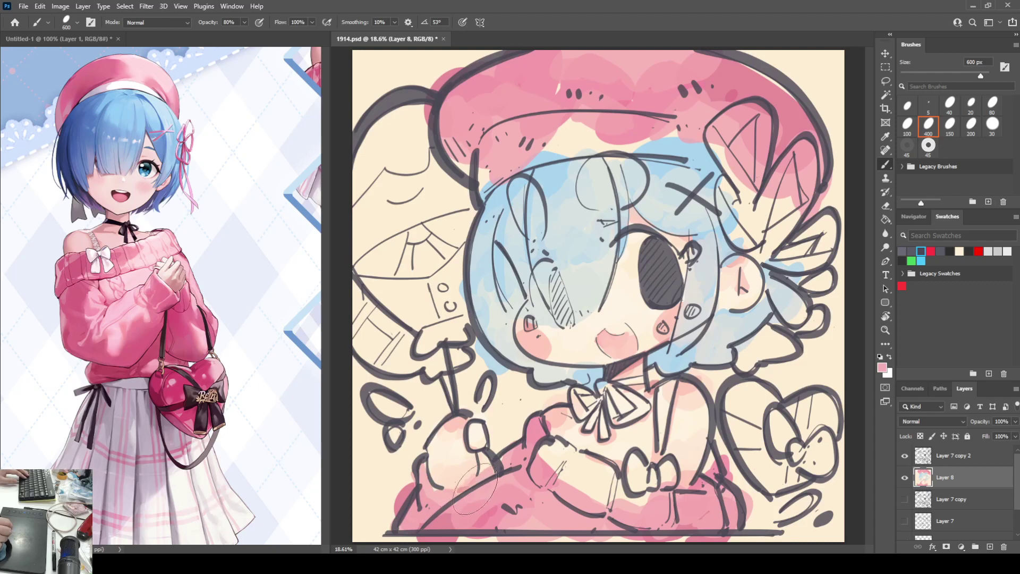
mouse_move(558, 460)
mouse_down()
mouse_move(626, 509)
mouse_move(571, 471)
mouse_move(572, 459)
mouse_move(621, 504)
mouse_up()
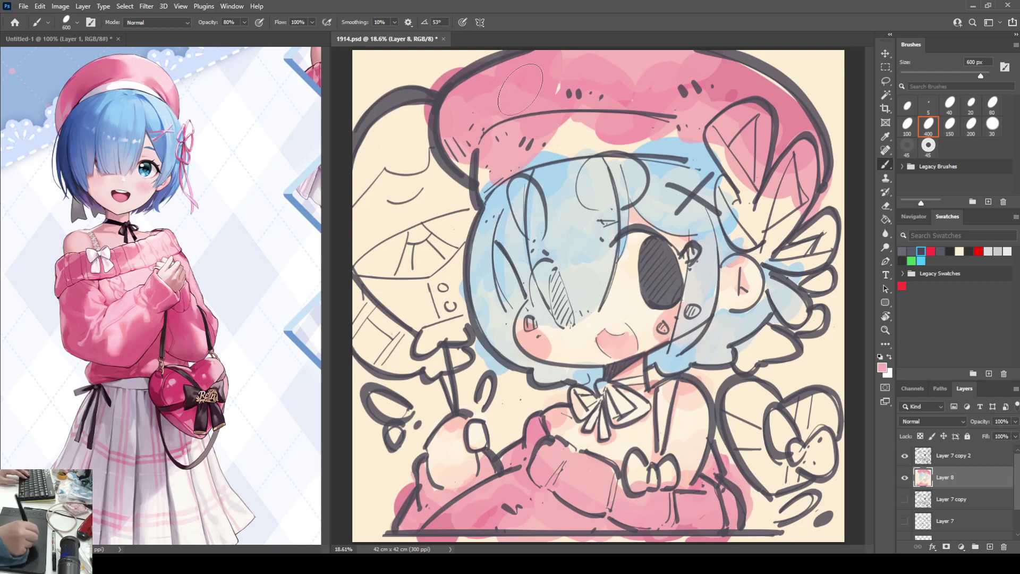
mouse_move(553, 132)
mouse_down()
mouse_move(529, 150)
mouse_move(667, 130)
mouse_move(701, 148)
mouse_up()
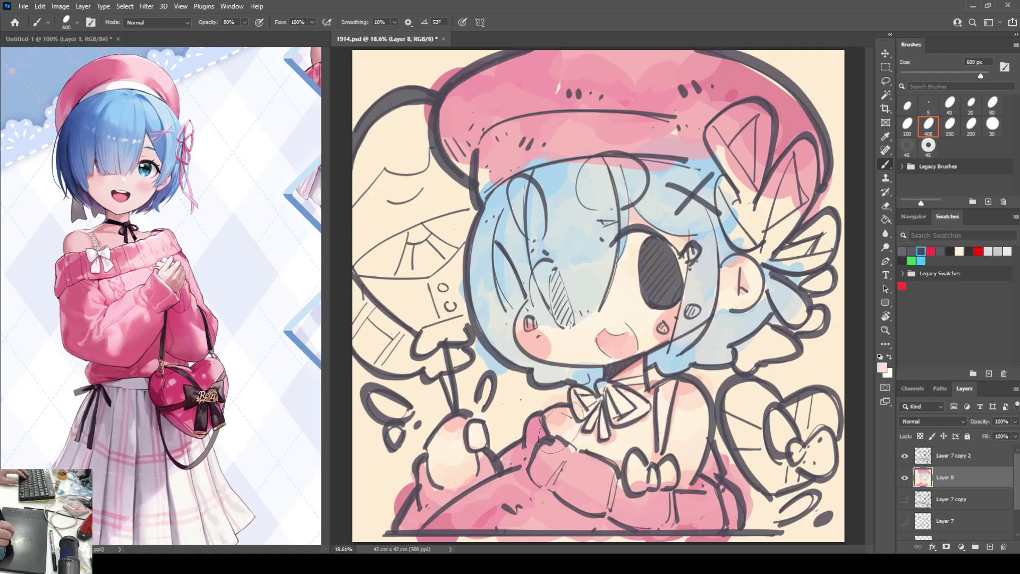
Extend the pink at the brim's left end and touch up the hairline beneath it with blue sampled from the hair.
alt+click(481, 511)
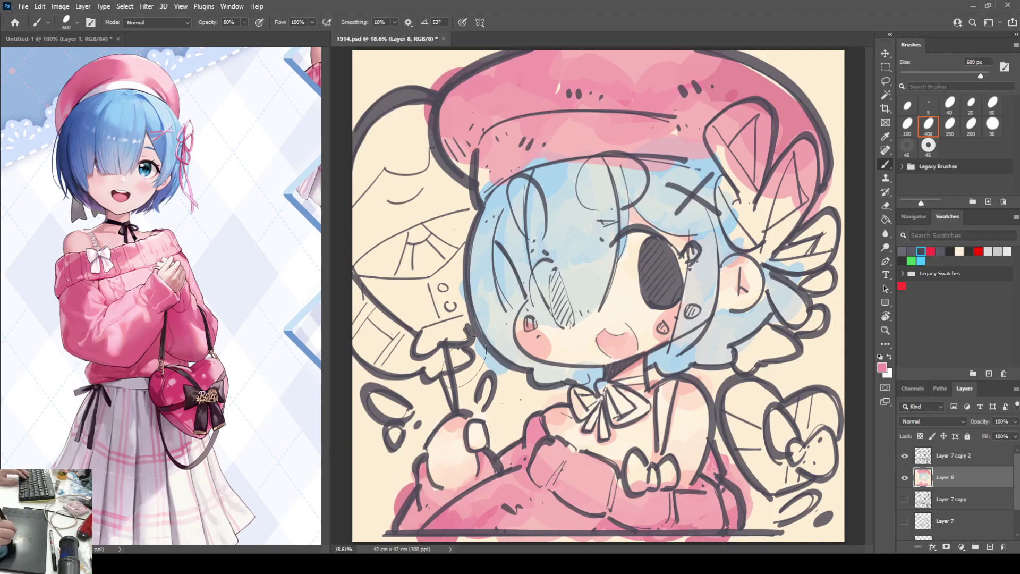
mouse_move(486, 156)
mouse_down()
mouse_move(459, 174)
mouse_move(479, 168)
mouse_move(473, 192)
mouse_up()
alt+click(567, 170)
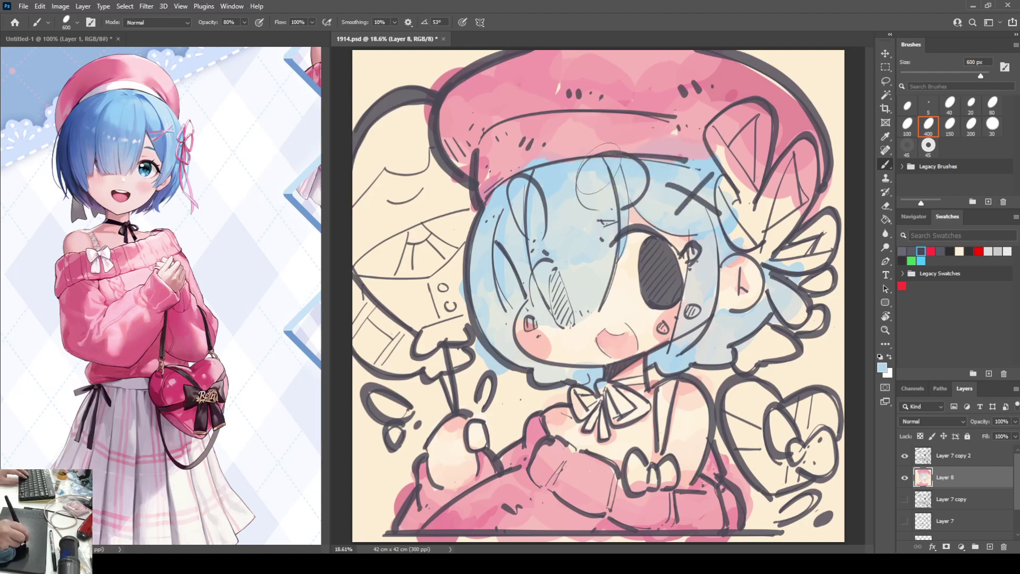
Pick a deeper pink and shade the beret's left end, the sweater's collar fold and both lower sides of the sweater.
key(i)
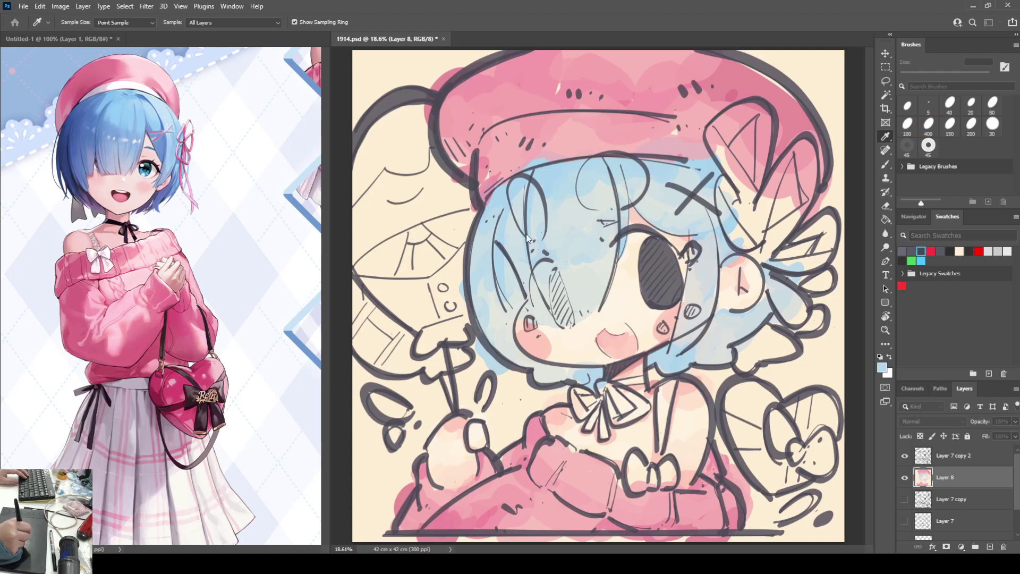
key(b)
alt+click(455, 136)
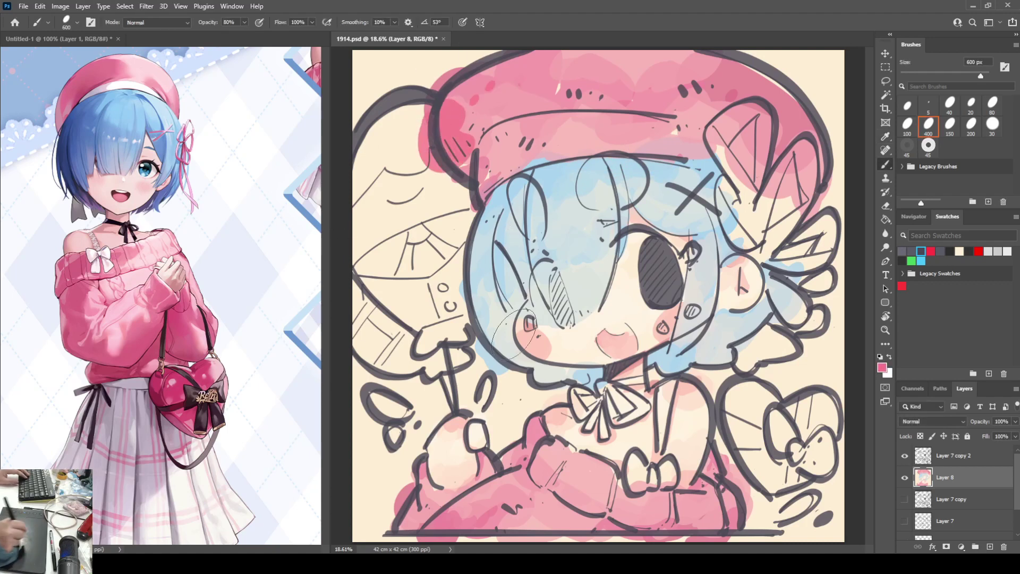
drag(528, 444, 544, 404)
drag(546, 447, 534, 460)
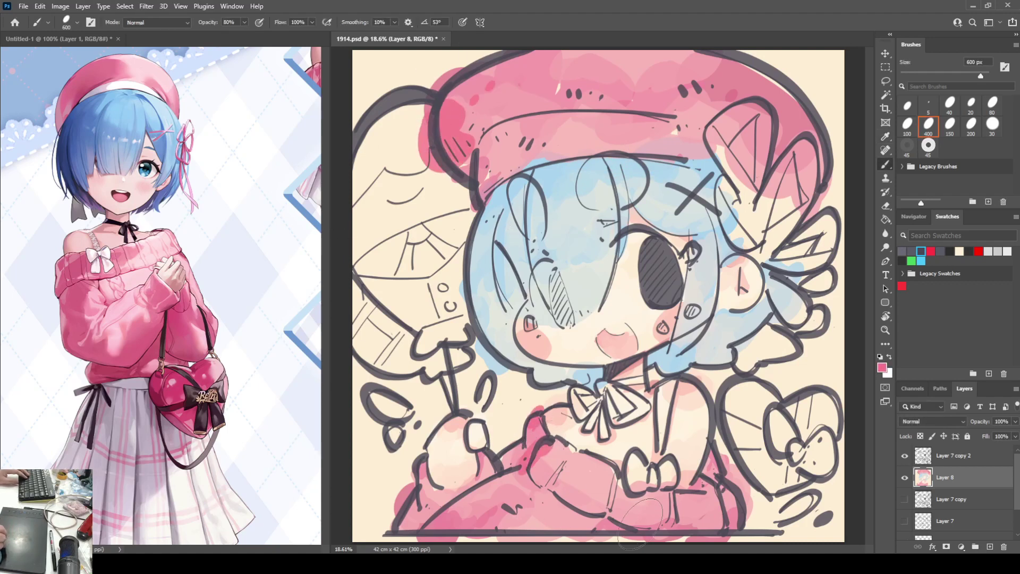
mouse_move(610, 507)
mouse_down()
mouse_move(605, 542)
mouse_move(632, 536)
mouse_up()
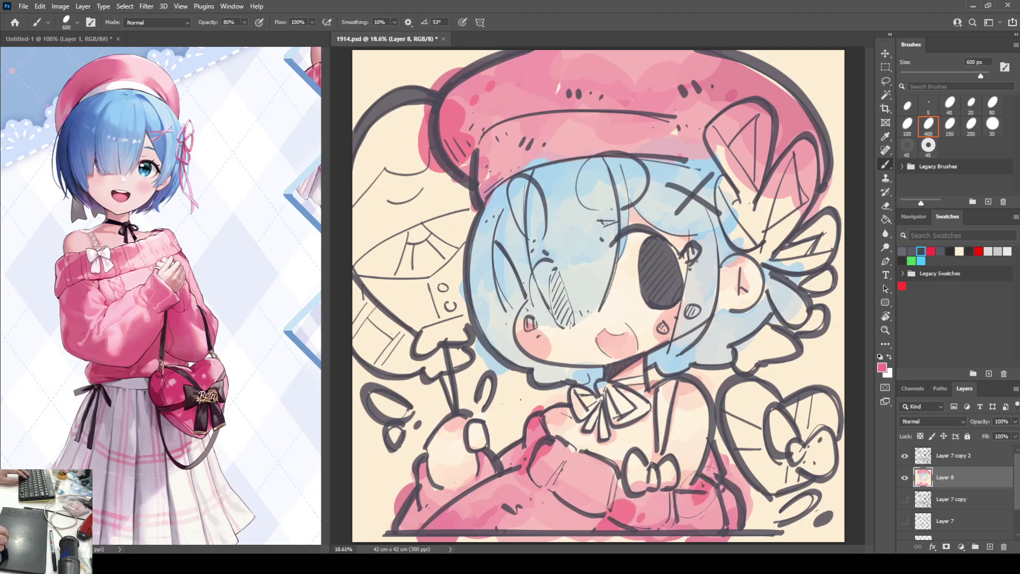
drag(407, 502, 396, 531)
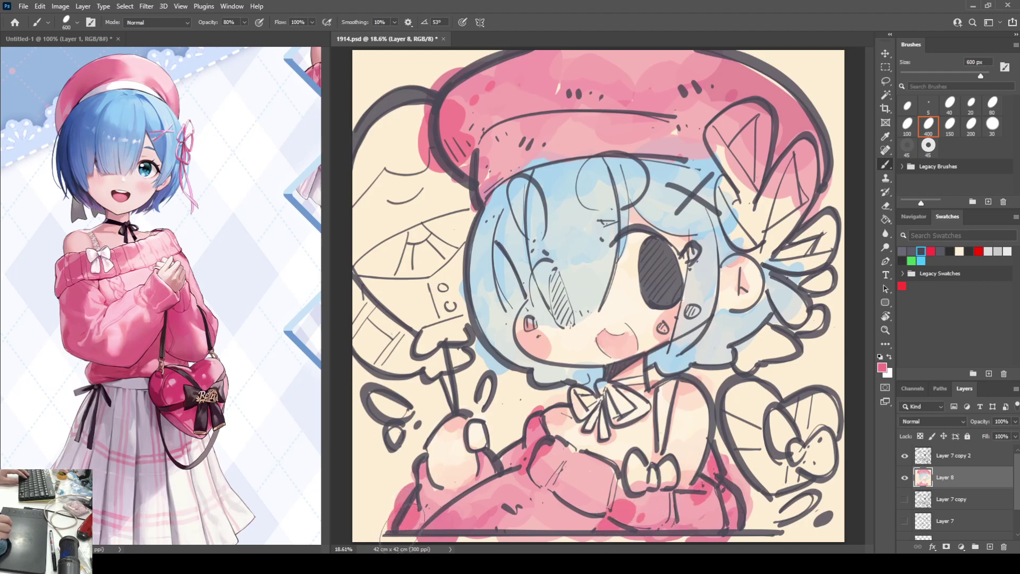
Add deeper pink to the lower edge of the handheld prop and blend it through the beret's crown and brim.
drag(382, 369, 395, 407)
mouse_move(393, 348)
mouse_down()
mouse_move(447, 335)
mouse_move(435, 393)
mouse_up()
drag(510, 77, 612, 89)
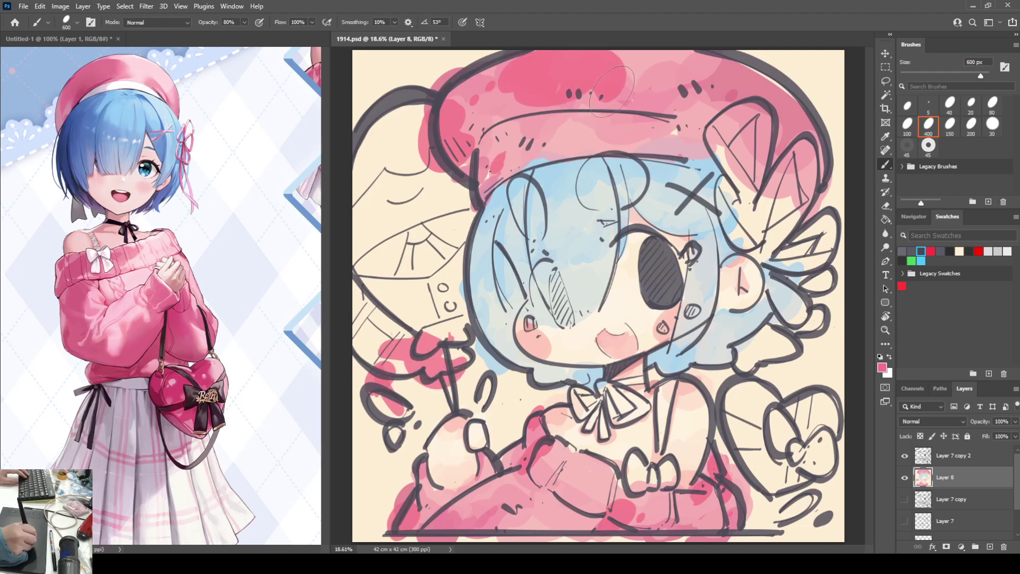
drag(502, 177, 712, 125)
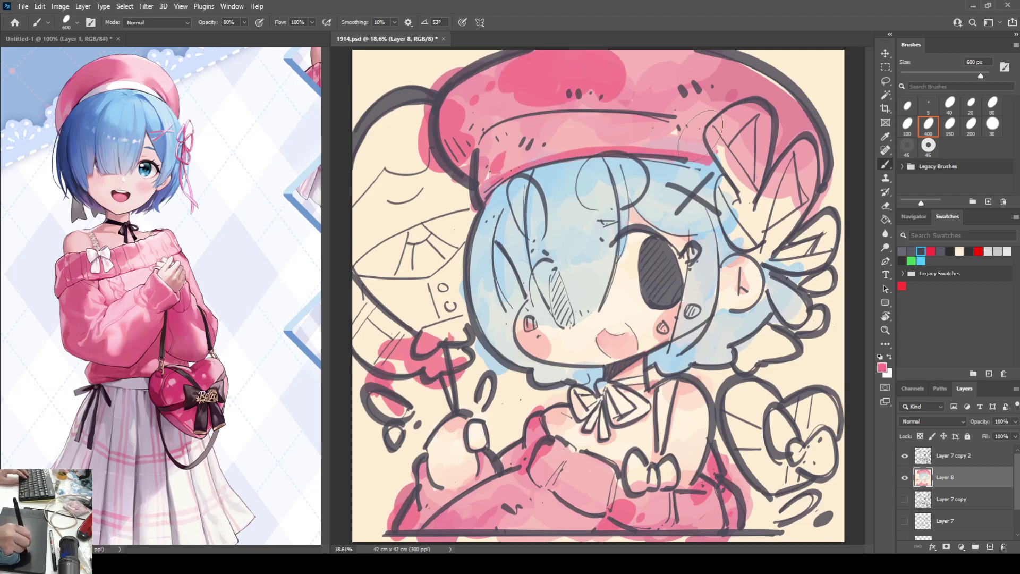
mouse_move(624, 104)
mouse_down()
mouse_move(680, 109)
mouse_move(658, 115)
mouse_move(703, 105)
mouse_move(670, 133)
mouse_move(552, 137)
mouse_up()
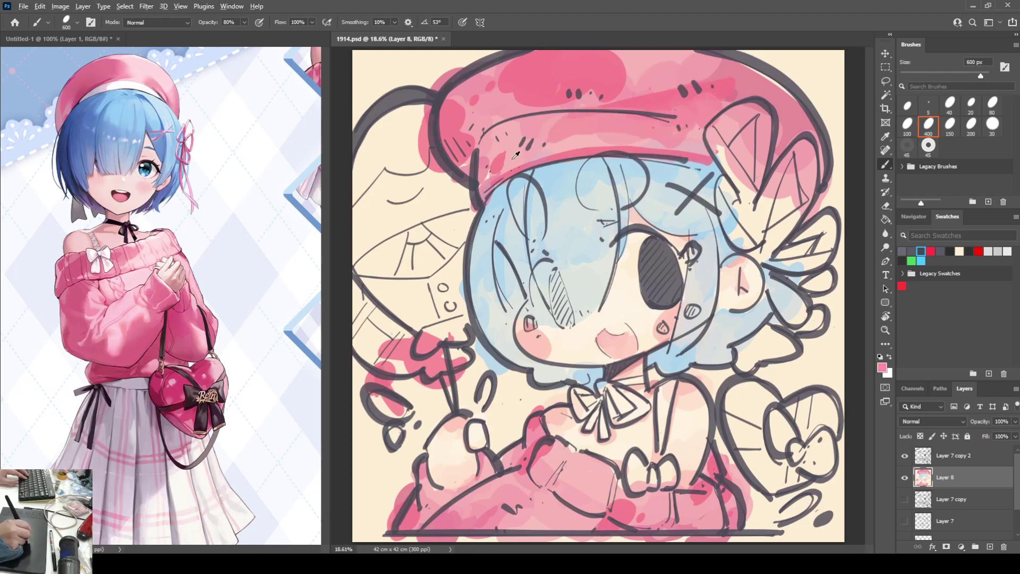
mouse_move(483, 147)
mouse_down()
mouse_move(507, 129)
mouse_move(479, 123)
mouse_move(469, 97)
mouse_move(502, 101)
mouse_move(497, 78)
mouse_move(496, 112)
mouse_move(518, 112)
mouse_move(561, 143)
mouse_move(586, 128)
mouse_move(570, 144)
mouse_move(592, 138)
mouse_move(568, 87)
mouse_move(527, 110)
mouse_move(616, 104)
mouse_move(628, 82)
mouse_move(571, 67)
mouse_move(666, 53)
mouse_up()
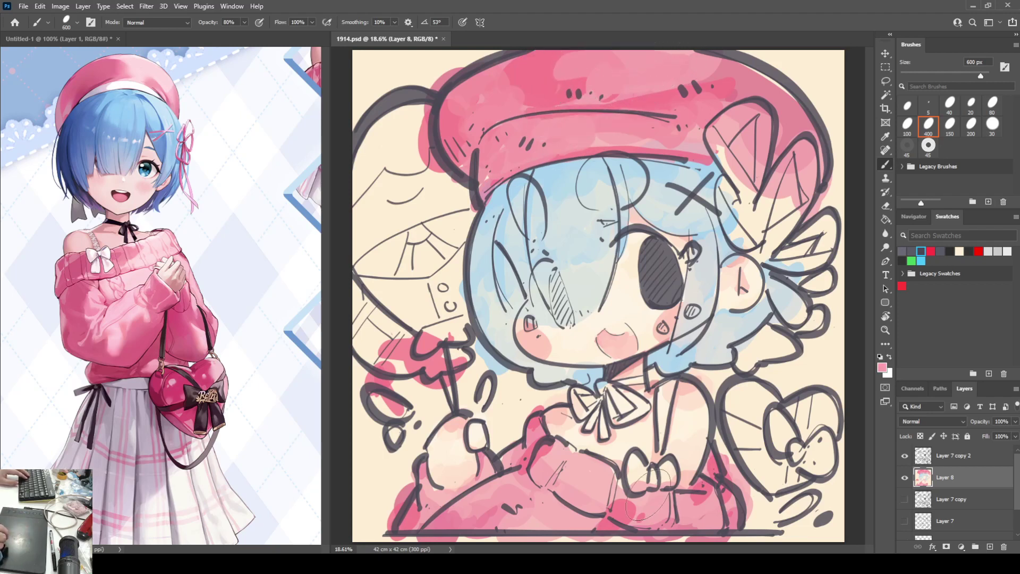
Blend mid pink over the sweater's right sleeve and front, sampling tones from the sweater.
mouse_move(615, 484)
mouse_down()
mouse_move(612, 504)
mouse_move(572, 455)
mouse_move(542, 494)
mouse_move(552, 486)
mouse_move(586, 521)
mouse_move(652, 503)
mouse_move(635, 519)
mouse_move(642, 510)
mouse_move(632, 509)
mouse_move(650, 497)
mouse_move(658, 502)
mouse_move(647, 512)
mouse_move(723, 502)
mouse_up()
mouse_move(611, 501)
mouse_down()
mouse_move(557, 487)
mouse_move(551, 445)
mouse_move(596, 474)
mouse_move(545, 462)
mouse_move(574, 506)
mouse_move(555, 500)
mouse_move(497, 543)
mouse_move(491, 523)
mouse_move(564, 503)
mouse_move(437, 524)
mouse_move(490, 498)
mouse_move(463, 506)
mouse_move(517, 522)
mouse_move(606, 526)
mouse_up()
alt+click(566, 480)
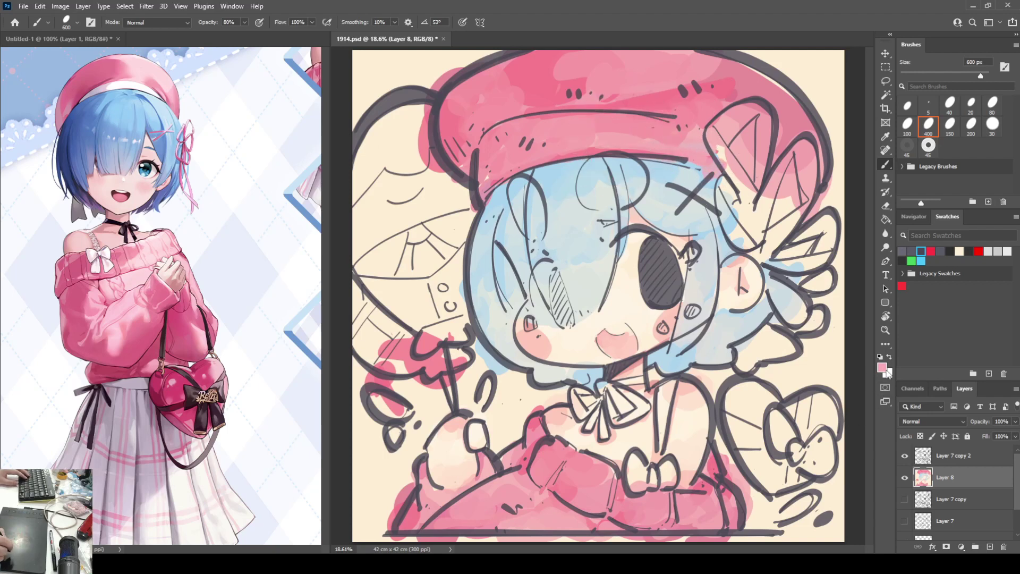
Pick a deeper rose pink and shade the beret's left end, the sweater's left sleeve and the collar fold across its front.
key(i)
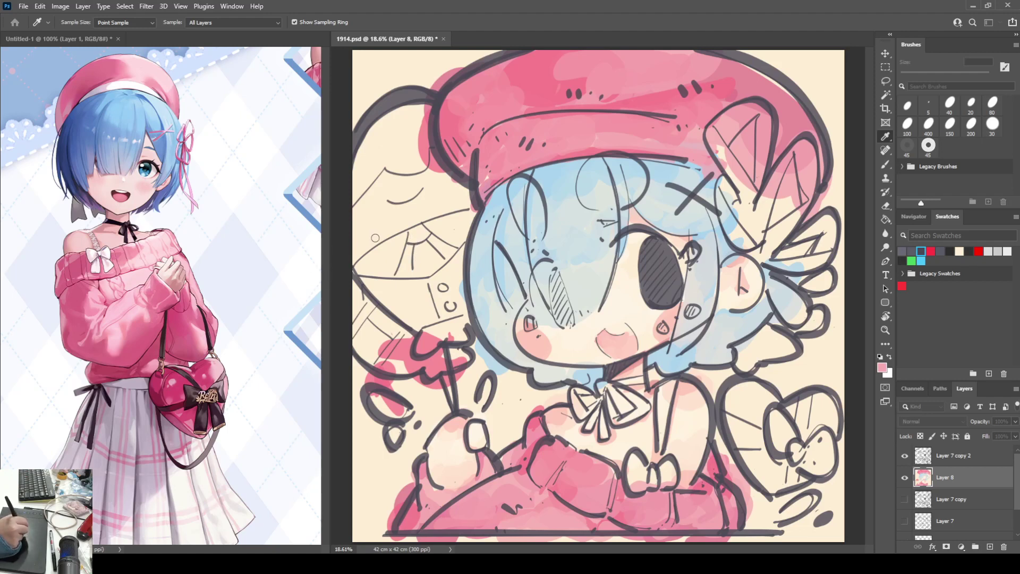
key(b)
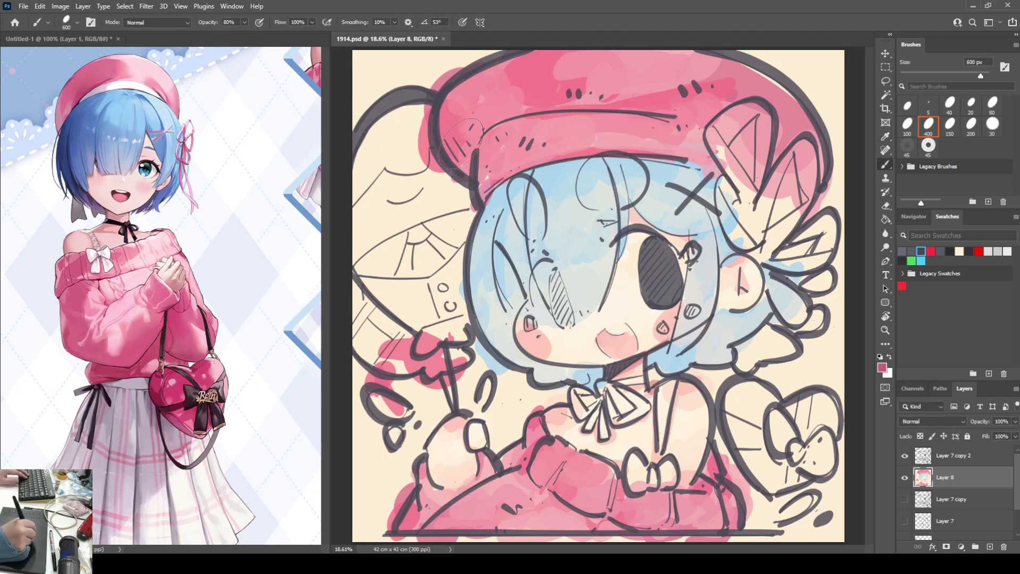
drag(446, 149, 454, 181)
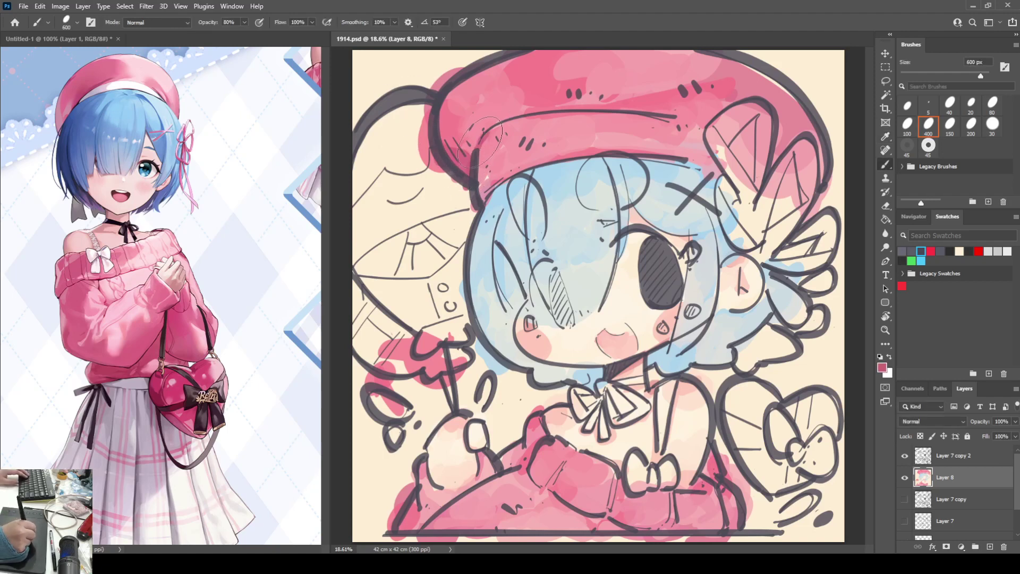
drag(480, 141, 471, 155)
mouse_move(415, 441)
mouse_down()
mouse_move(452, 494)
mouse_move(423, 465)
mouse_move(450, 496)
mouse_move(416, 509)
mouse_move(423, 521)
mouse_move(489, 482)
mouse_move(432, 490)
mouse_move(414, 519)
mouse_move(420, 526)
mouse_move(532, 461)
mouse_move(445, 509)
mouse_move(528, 462)
mouse_move(546, 437)
mouse_move(539, 411)
mouse_move(545, 439)
mouse_up()
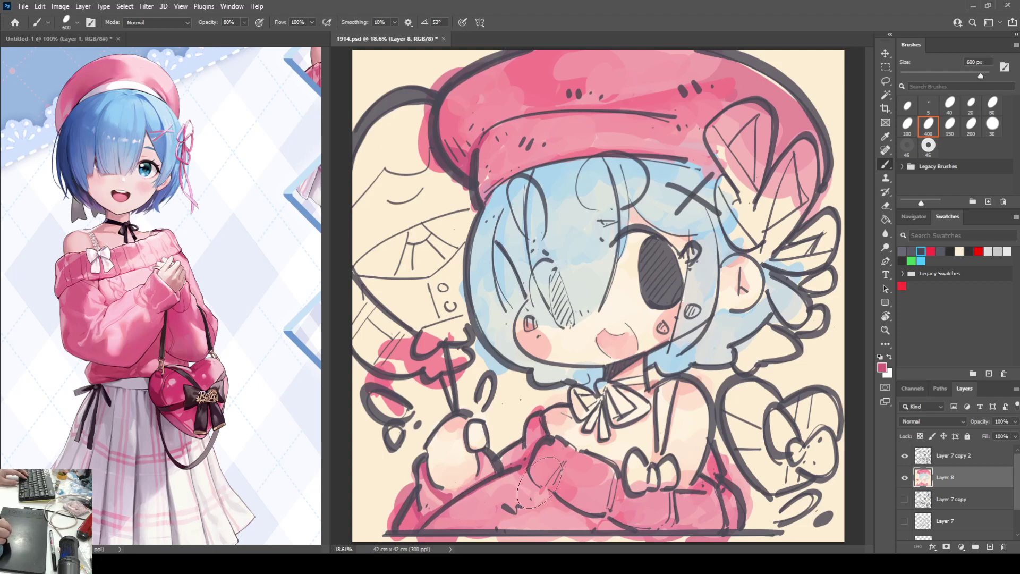
mouse_move(539, 481)
mouse_down()
mouse_move(578, 453)
mouse_move(564, 499)
mouse_move(541, 483)
mouse_move(547, 423)
mouse_move(575, 463)
mouse_move(540, 453)
mouse_move(550, 459)
mouse_move(538, 468)
mouse_move(535, 451)
mouse_move(648, 526)
mouse_move(592, 534)
mouse_up()
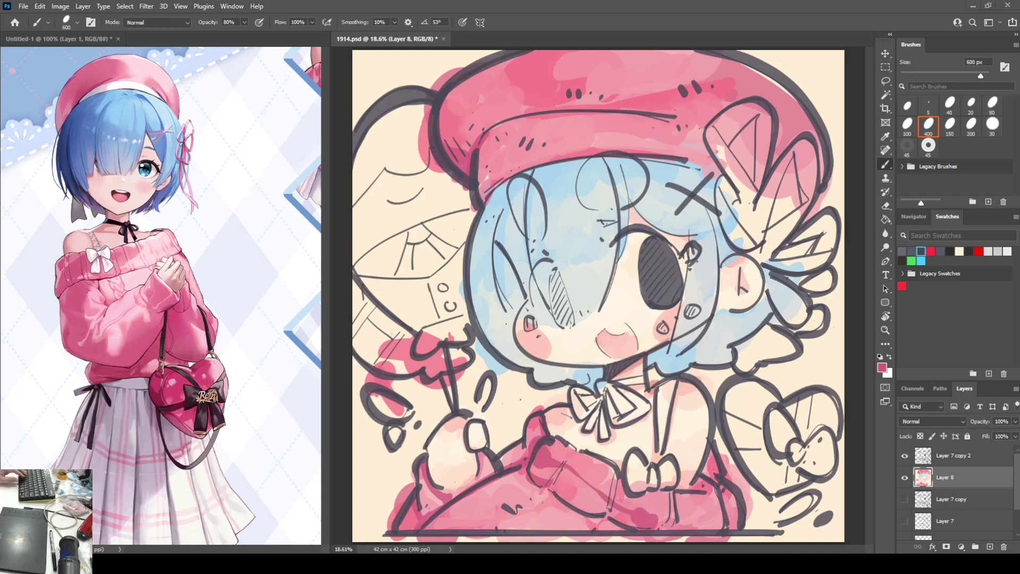
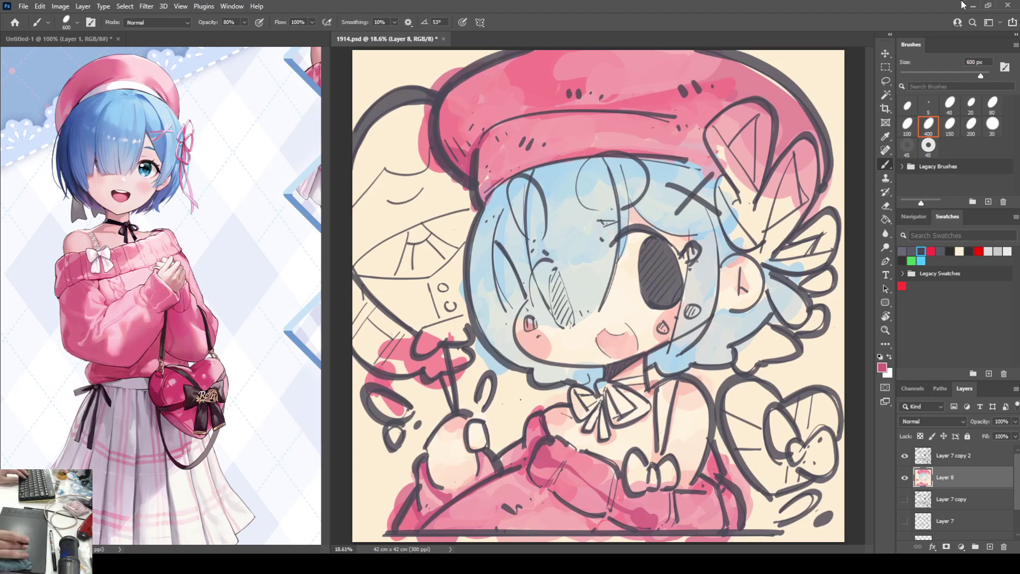
Sample pinks from the sweater and blend them along the collar fold to soften its shadow strokes.
alt+click(547, 478)
alt+click(543, 465)
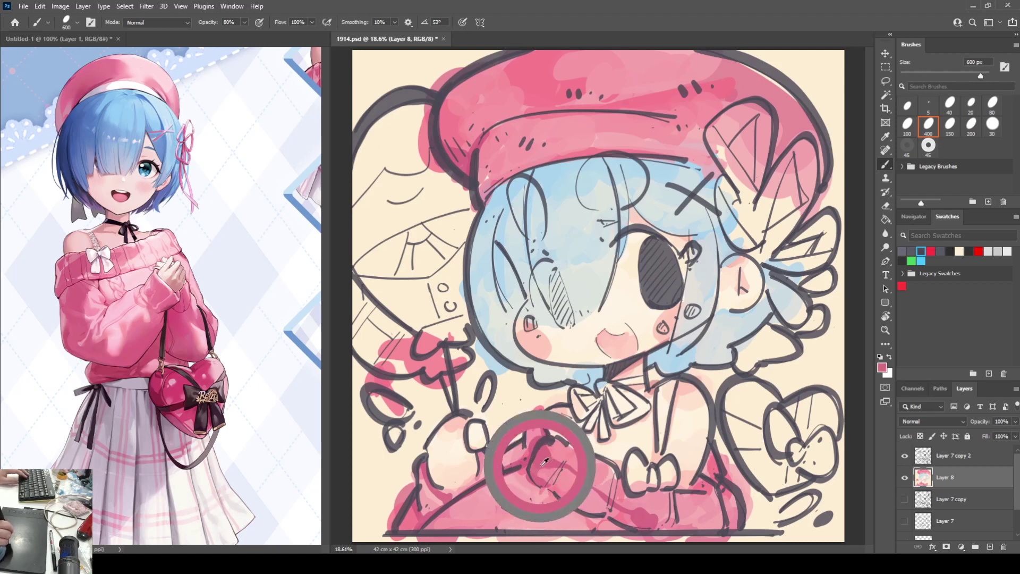
drag(555, 470, 594, 499)
alt+click(581, 493)
alt+click(590, 494)
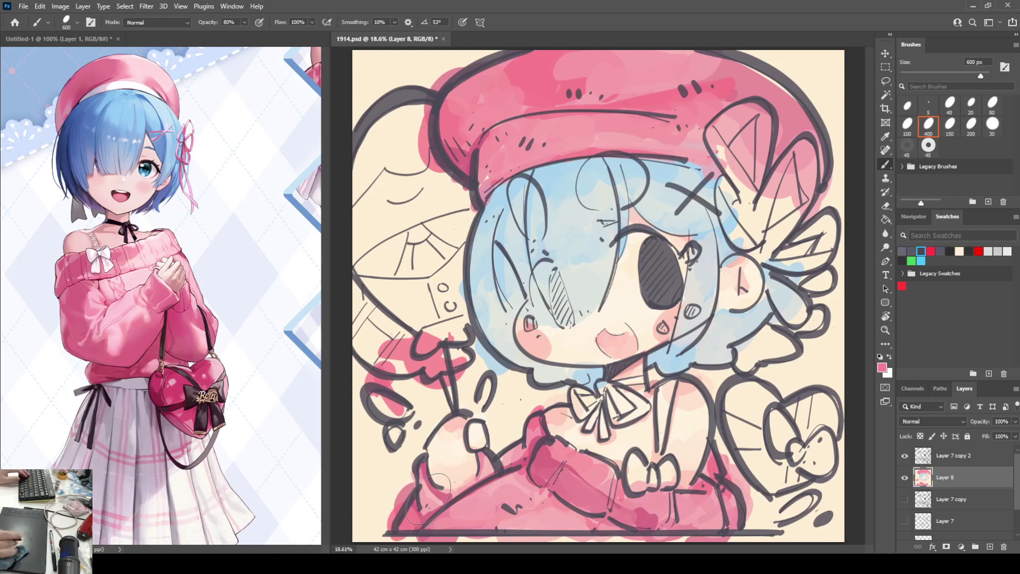
Sample a darker pink from the sweater and shade its right sleeve and the lower front near the hem line.
alt+click(662, 514)
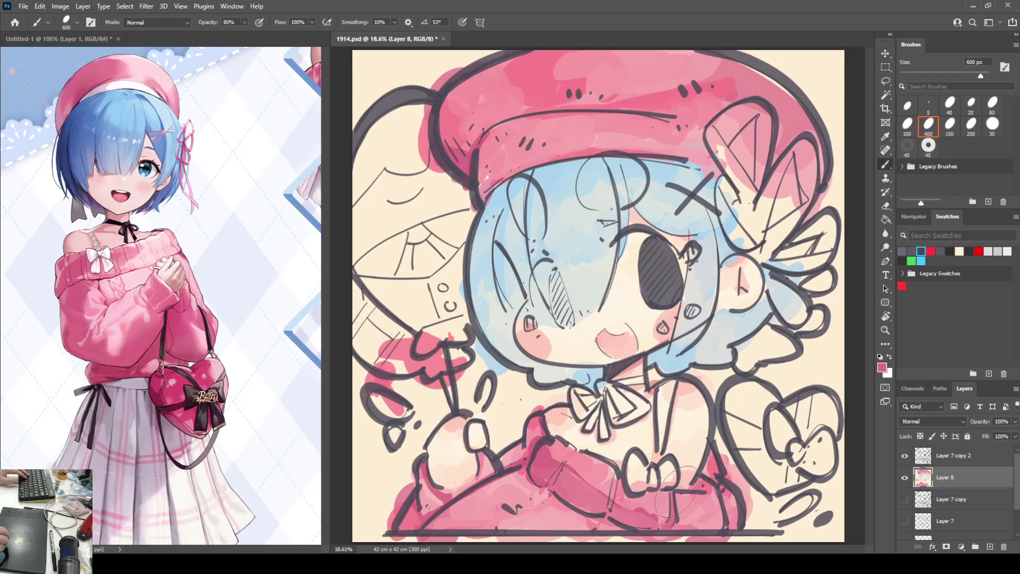
drag(718, 487, 722, 518)
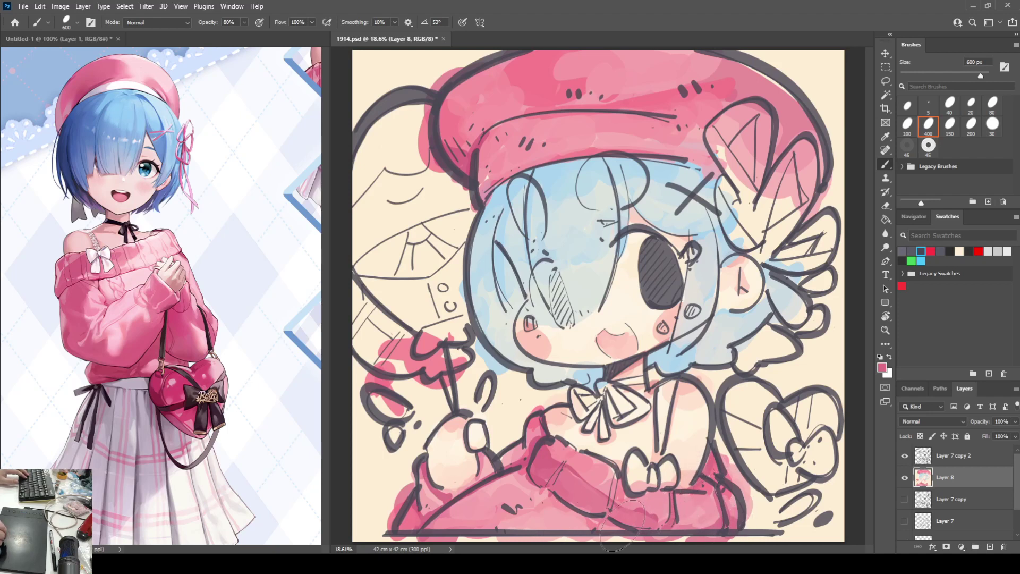
mouse_move(622, 528)
mouse_down()
mouse_move(543, 515)
mouse_move(544, 525)
mouse_move(569, 542)
mouse_up()
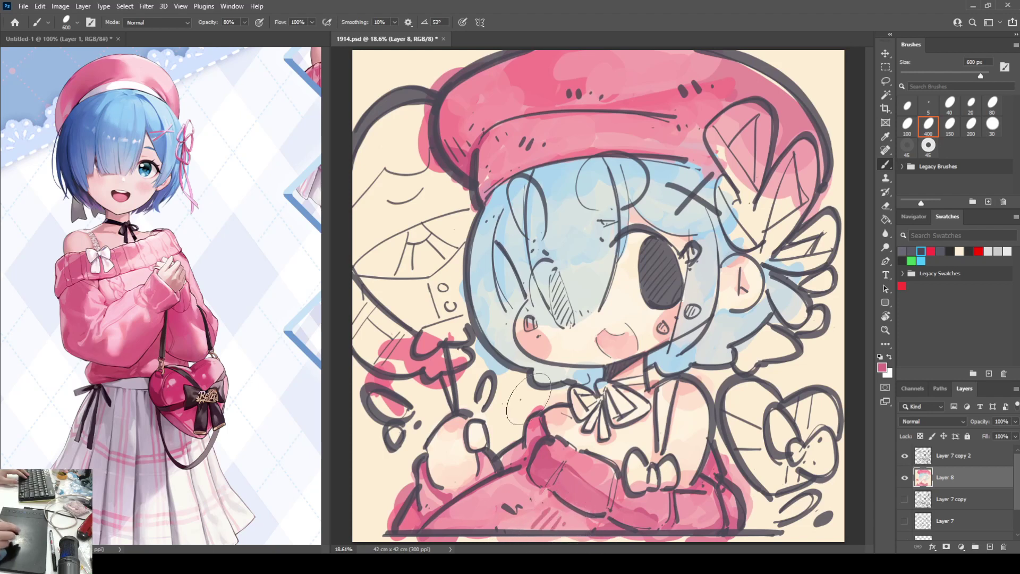
Shade the beret's crown crease and the brim's lower edge with deeper pink, undoing the last stroke.
mouse_move(489, 149)
mouse_down()
mouse_move(494, 122)
mouse_move(739, 79)
mouse_move(781, 88)
mouse_move(813, 125)
mouse_up()
mouse_move(494, 191)
mouse_down()
mouse_move(544, 166)
mouse_move(638, 158)
mouse_move(718, 175)
mouse_move(501, 184)
mouse_move(486, 194)
mouse_move(511, 177)
mouse_move(601, 157)
mouse_move(698, 161)
mouse_move(757, 178)
mouse_up()
key(ctrl+z)
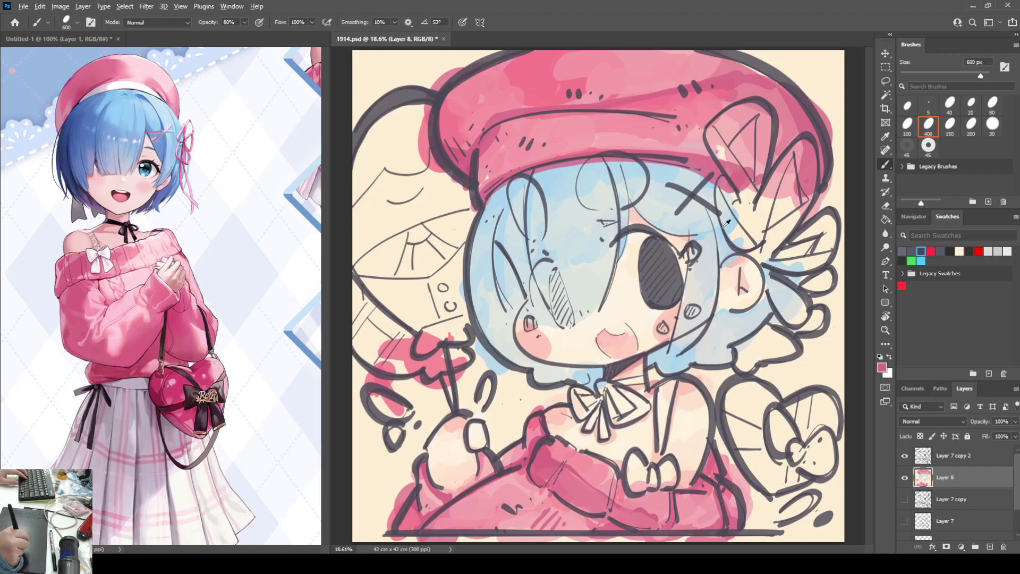
Cover the hair gap between the hat bow and the ear with sampled pale blue, sampling nearby tones around the ear.
alt+click(726, 200)
mouse_move(736, 202)
mouse_down()
mouse_move(763, 229)
mouse_move(746, 221)
mouse_move(769, 216)
mouse_move(769, 242)
mouse_move(738, 274)
mouse_up()
alt+click(743, 263)
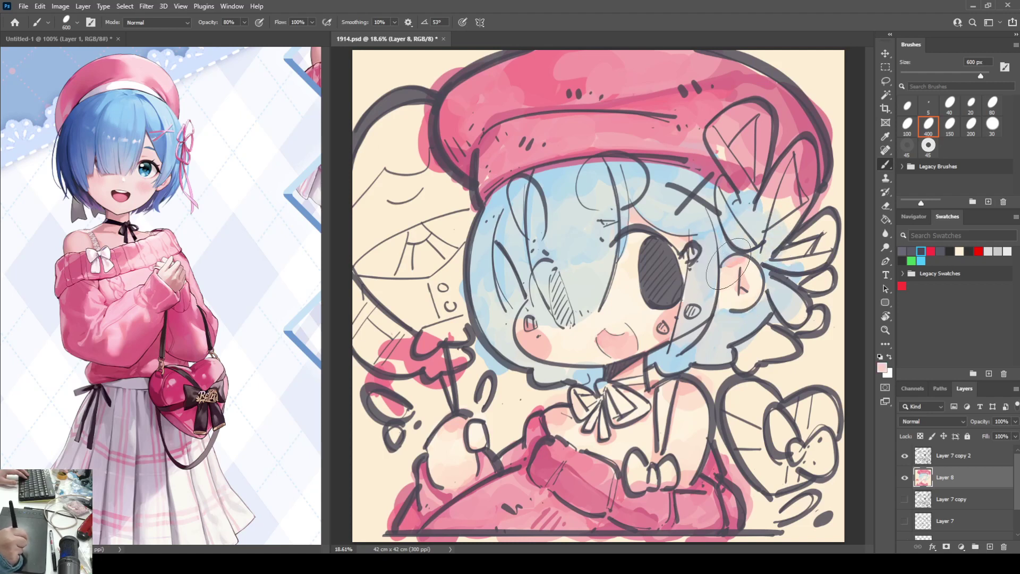
alt+click(722, 312)
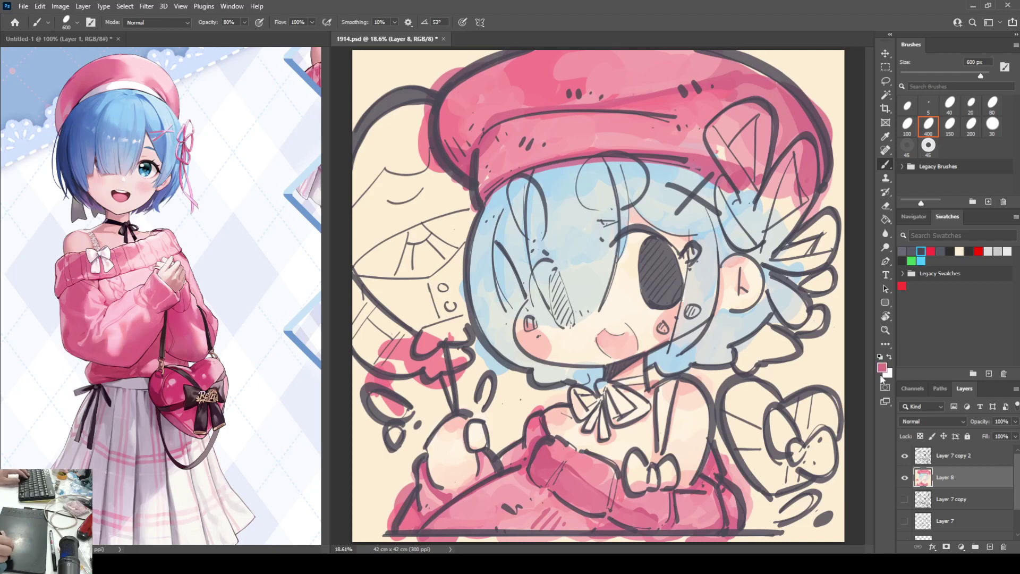
Pick a brighter pink and brush it over the beret's crown.
key(i)
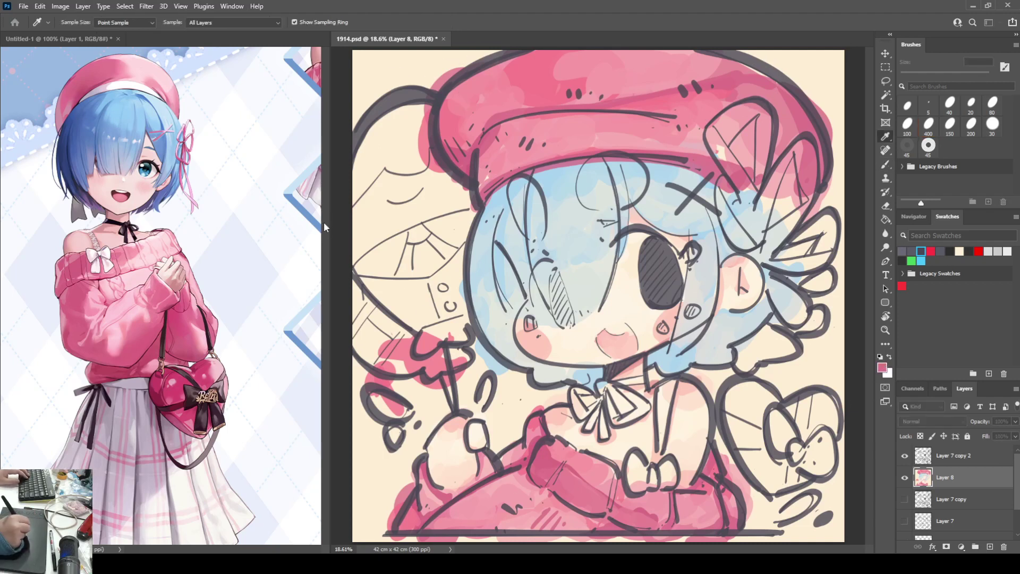
key(b)
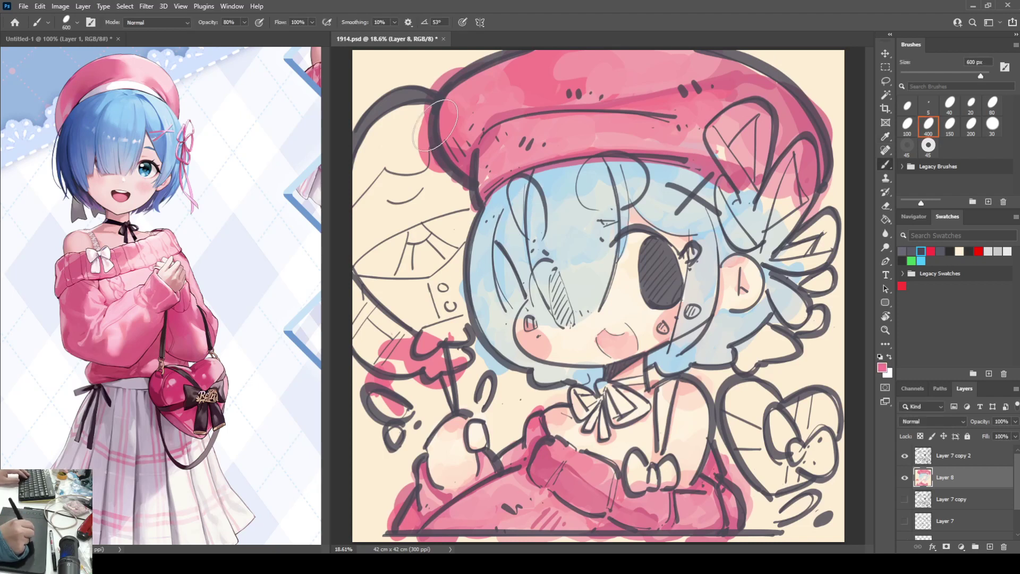
drag(504, 91, 559, 79)
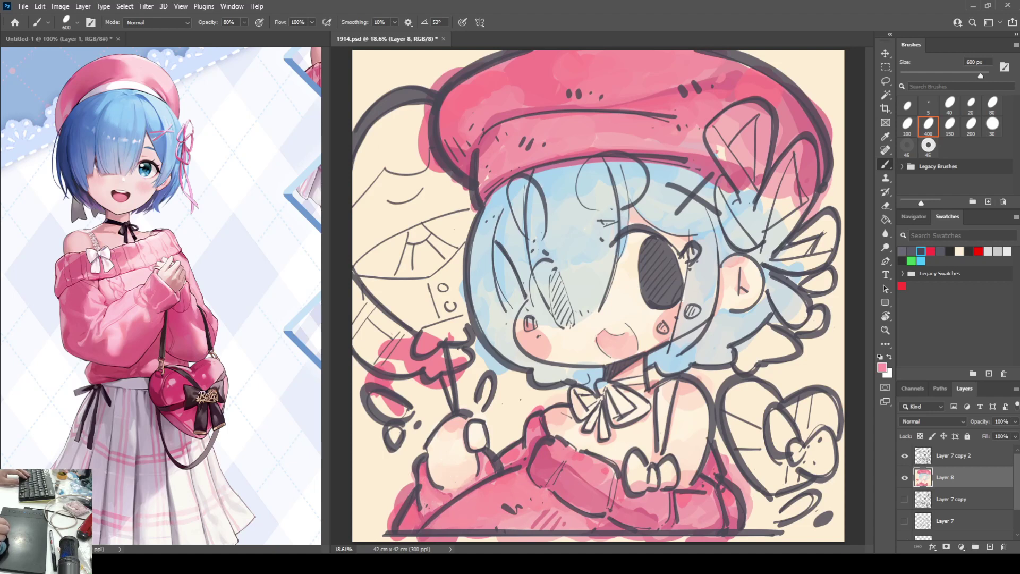
Blend lighter and mid pinks over the sweater's left sleeve, collar fold and lower front.
drag(468, 478, 515, 451)
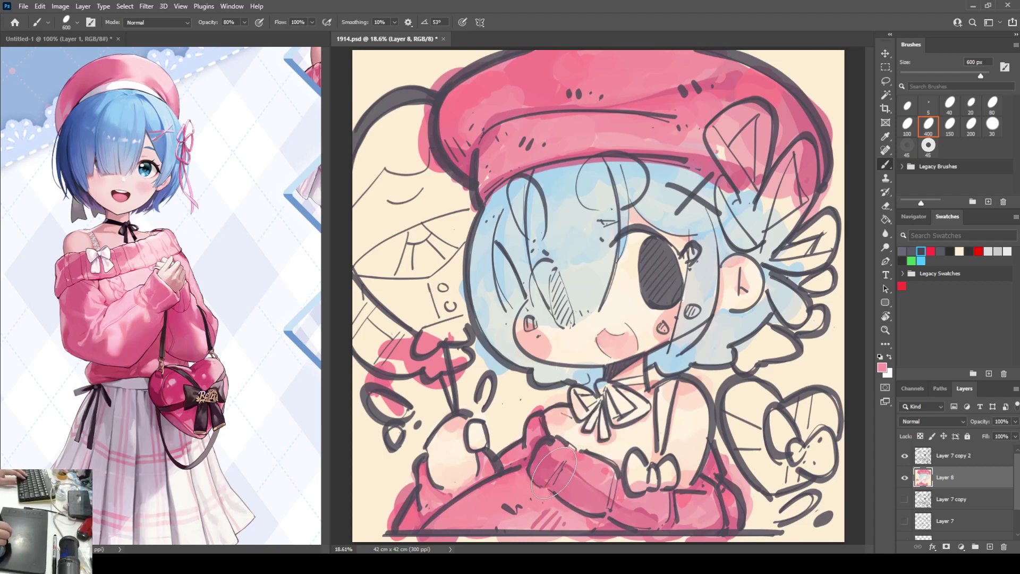
mouse_move(553, 472)
mouse_down()
mouse_move(633, 497)
mouse_move(608, 499)
mouse_up()
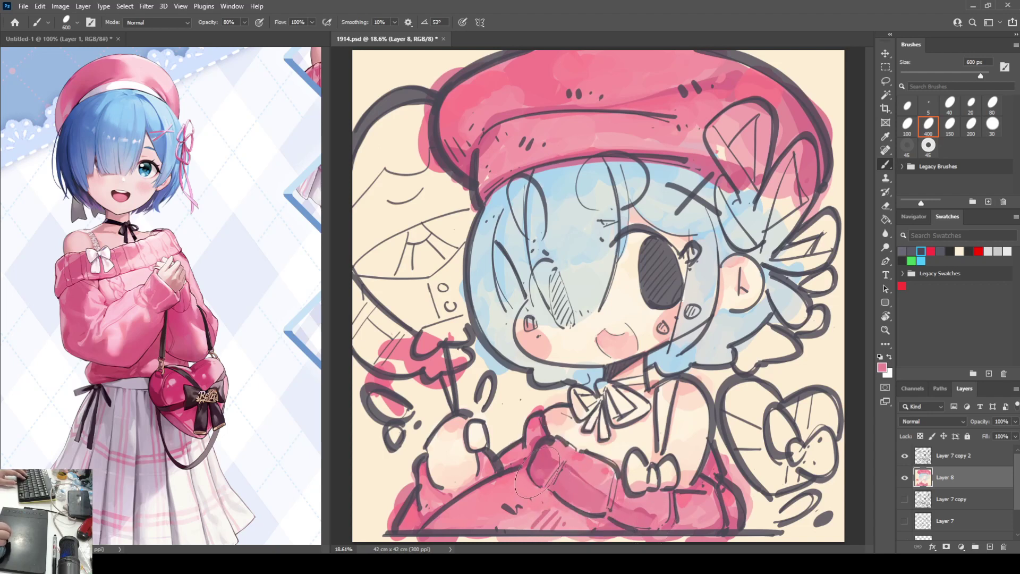
mouse_move(538, 472)
mouse_down()
mouse_move(529, 478)
mouse_move(544, 465)
mouse_move(560, 470)
mouse_up()
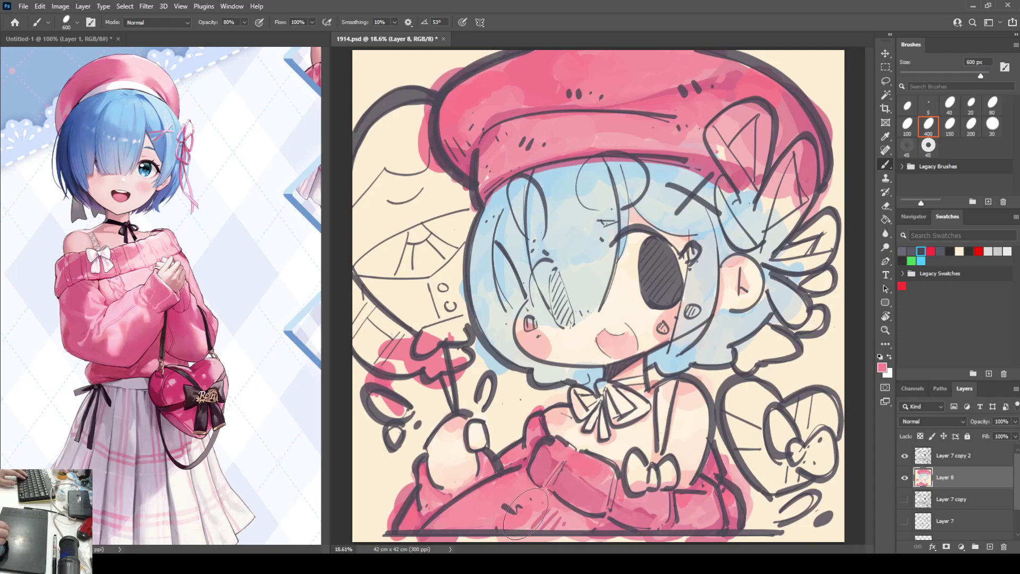
drag(526, 513, 548, 523)
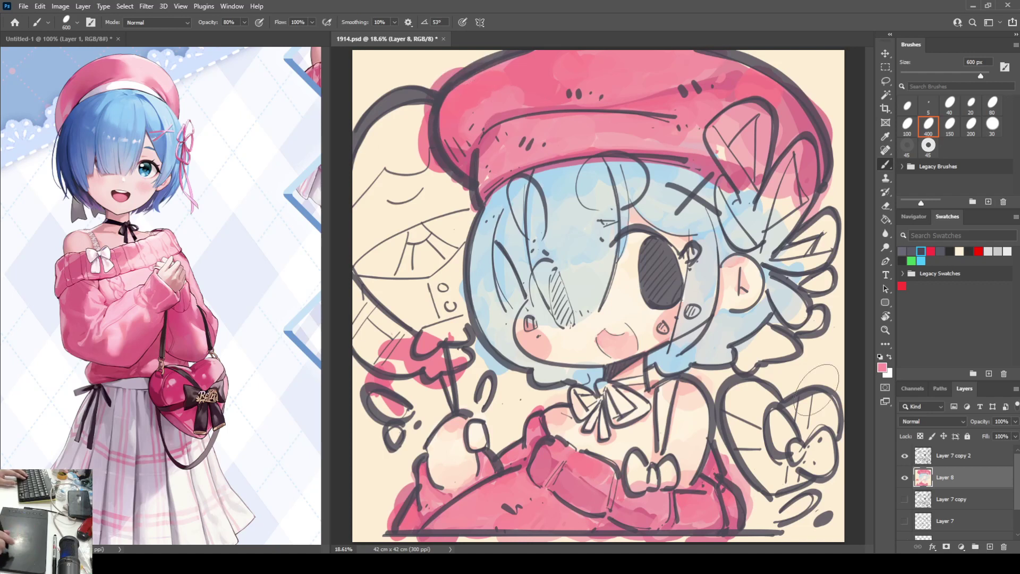
Show the Navigator preview and sample pale blues from the character's hair.
click(913, 217)
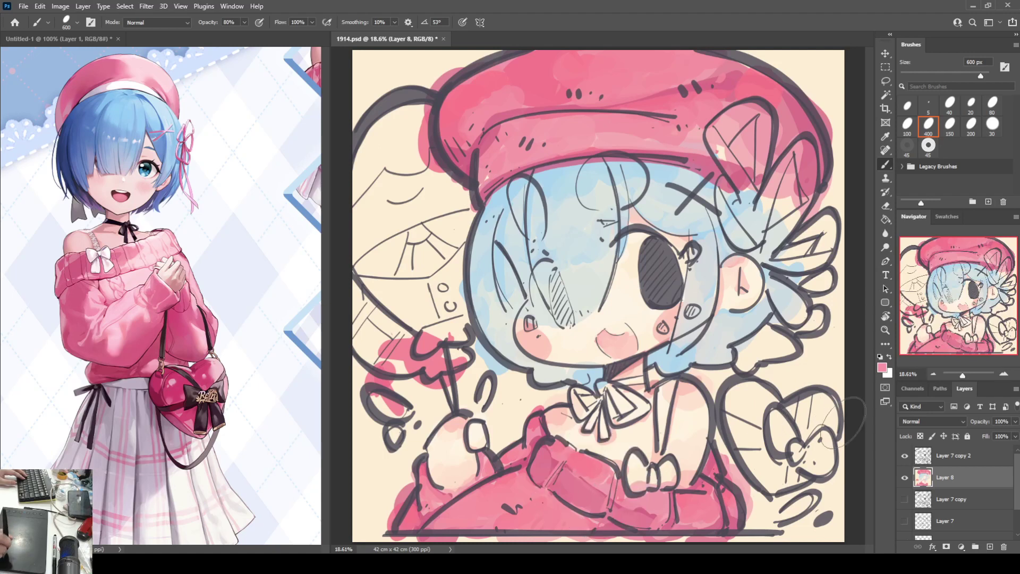
key(i)
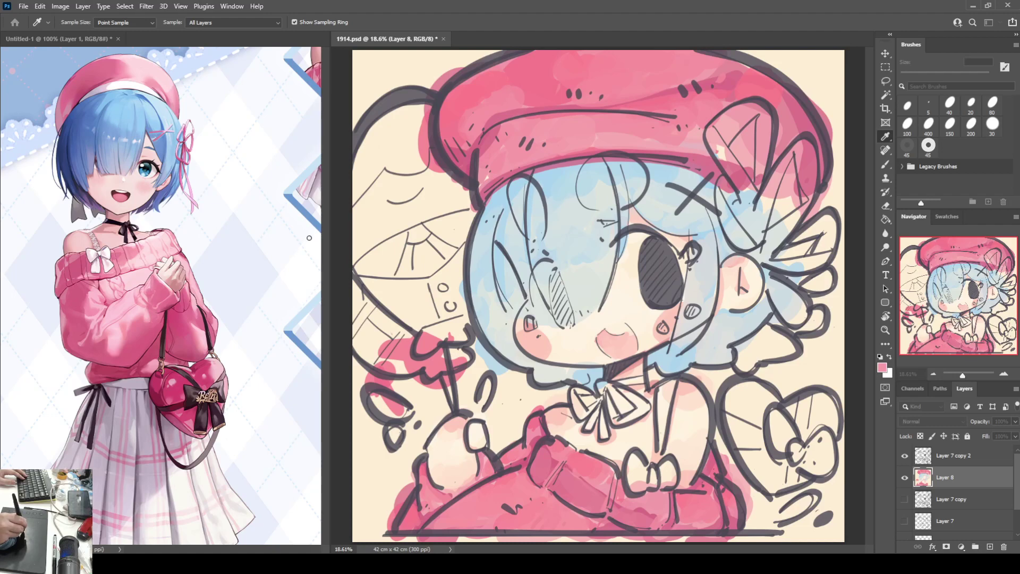
key(b)
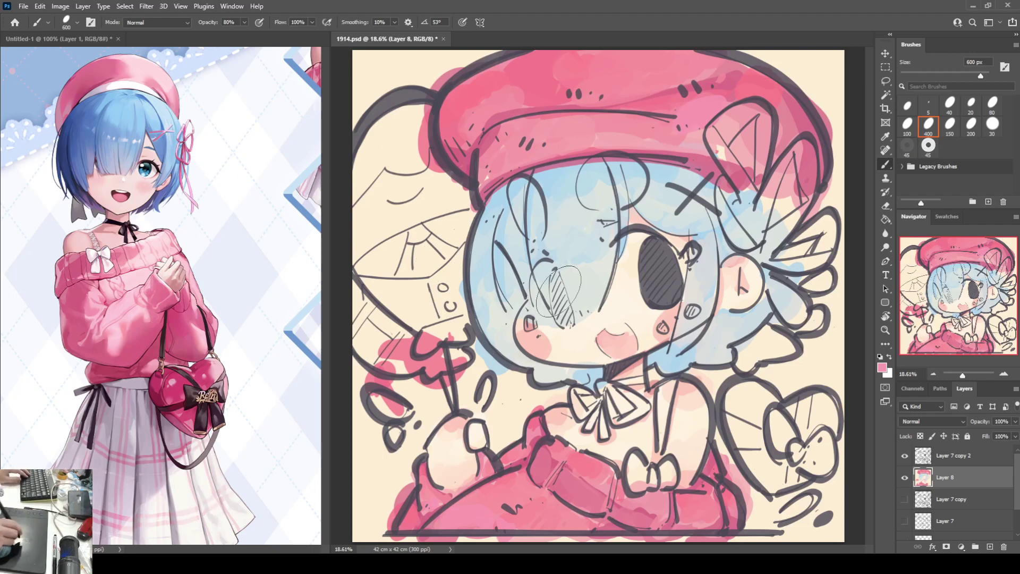
alt+click(788, 305)
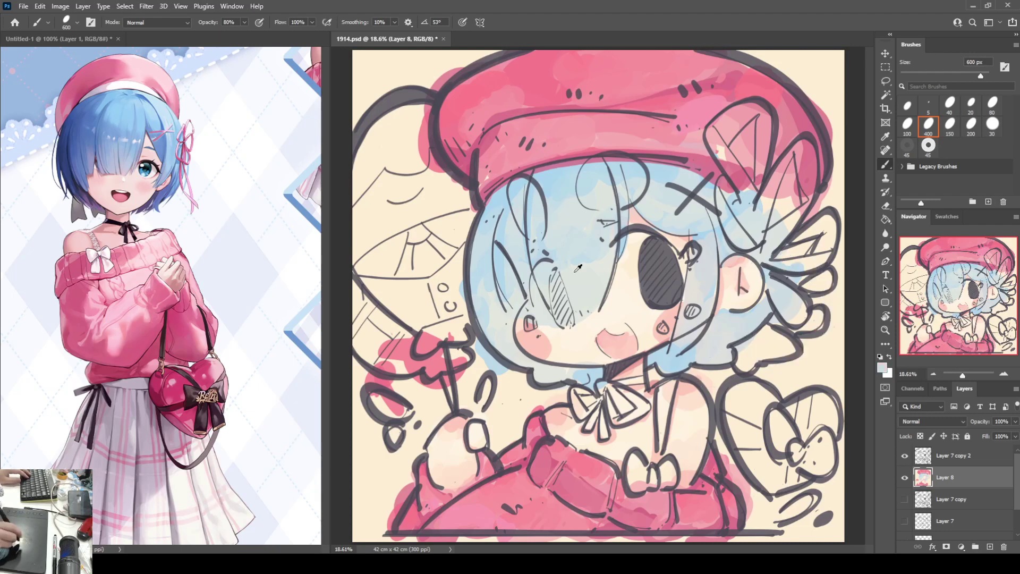
alt+click(486, 303)
Try a periwinkle blue as shading on the hair below the beret and at its lower left edge.
key(i)
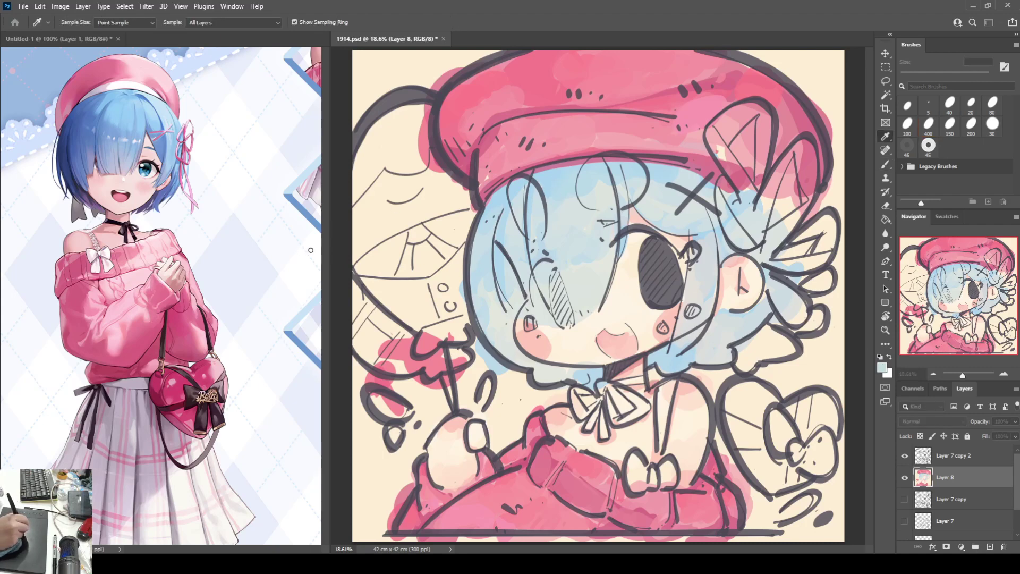
key(b)
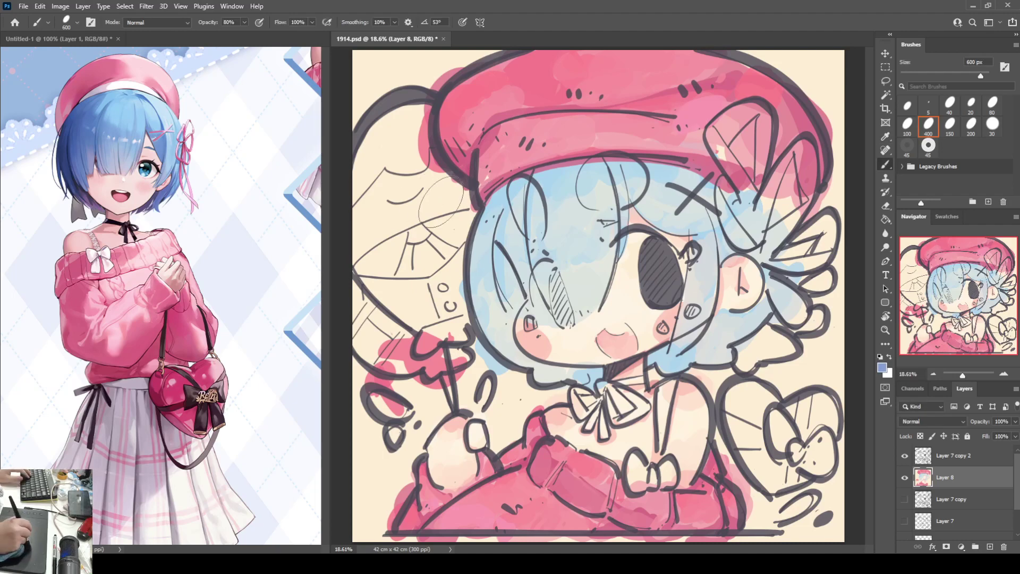
drag(520, 183, 542, 178)
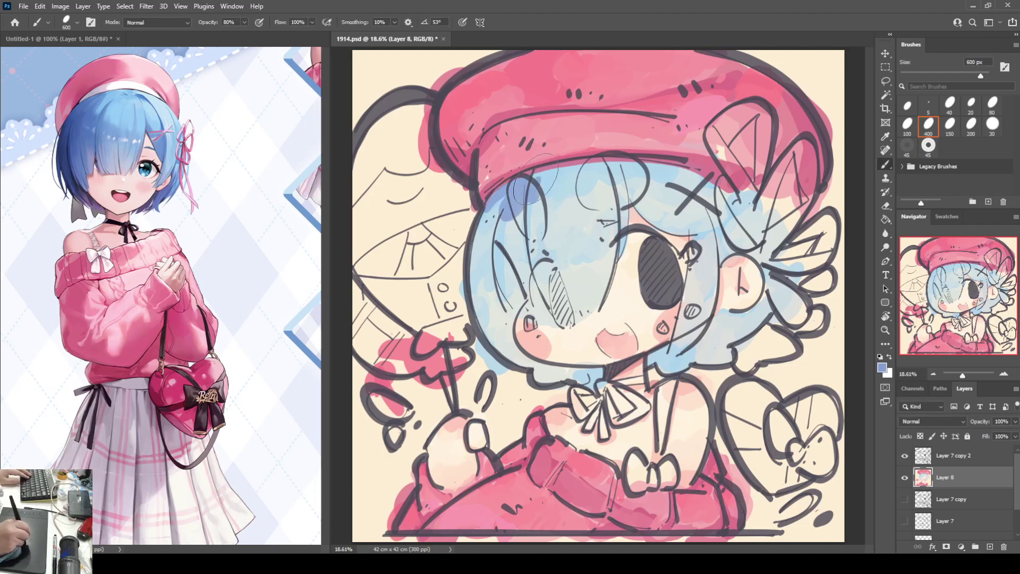
key(i)
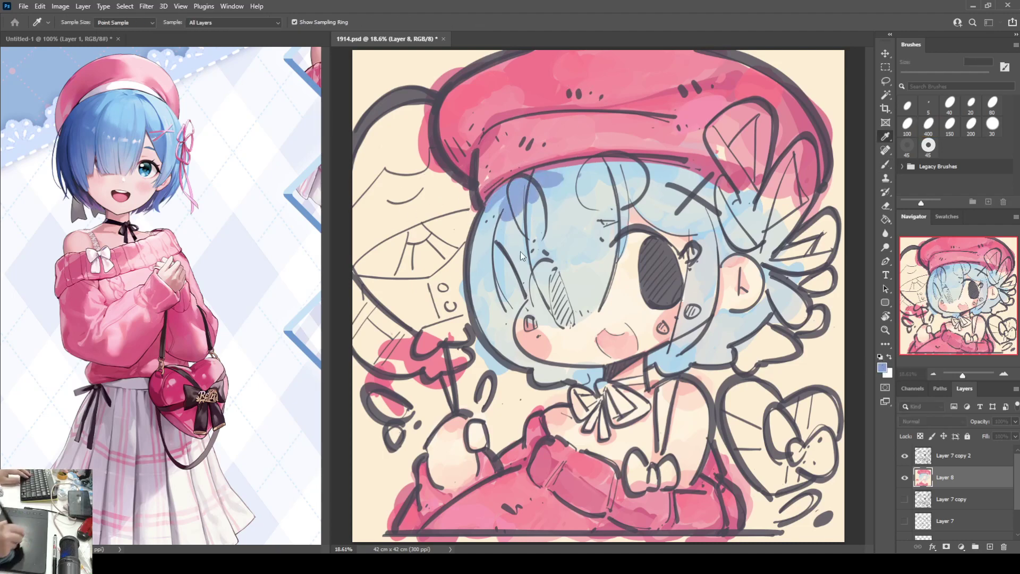
click(395, 278)
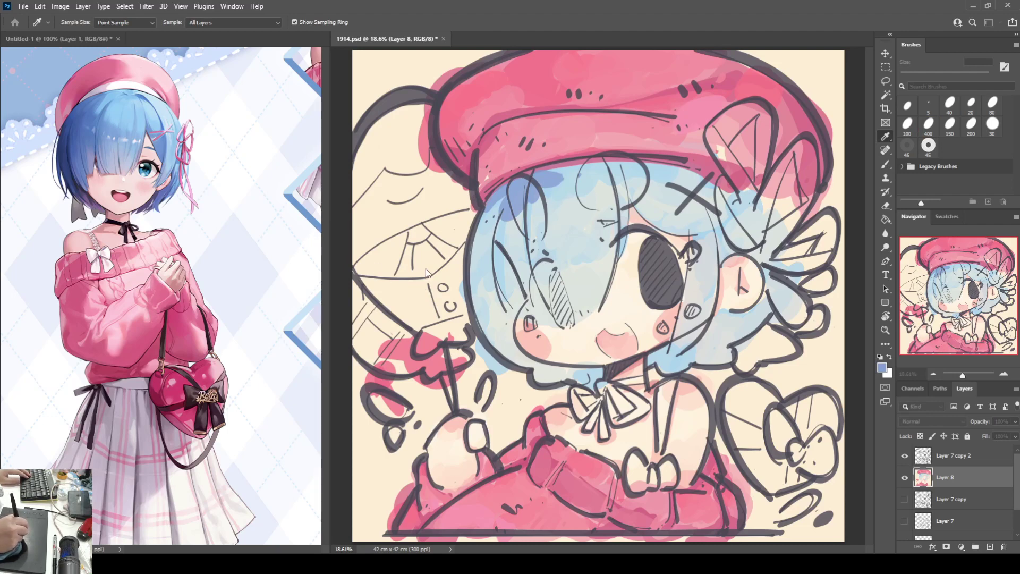
key(b)
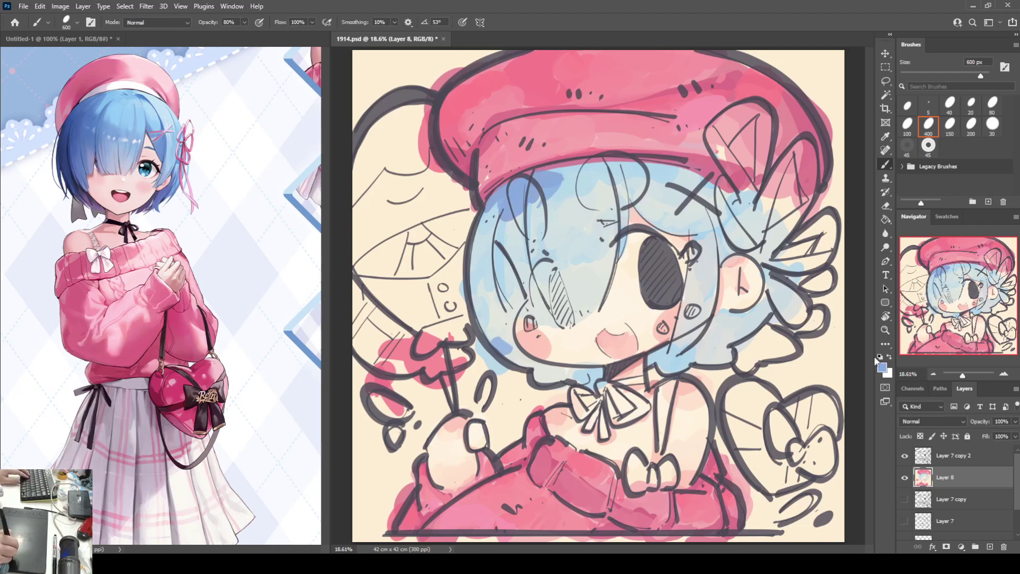
Pick a clearer cornflower blue and shade the hair beneath the beret, along its left edge and in the strands behind the ear.
key(i)
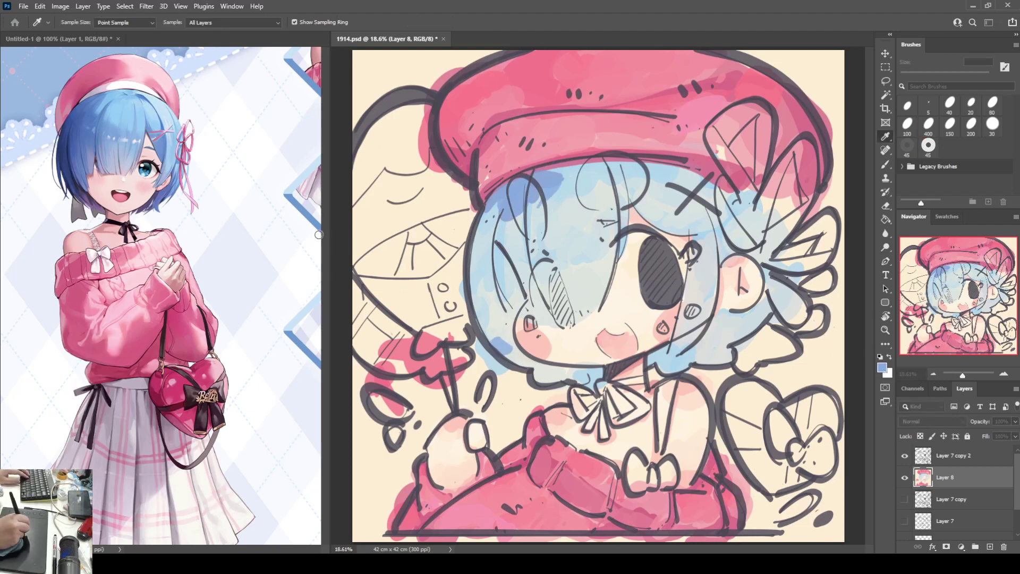
key(b)
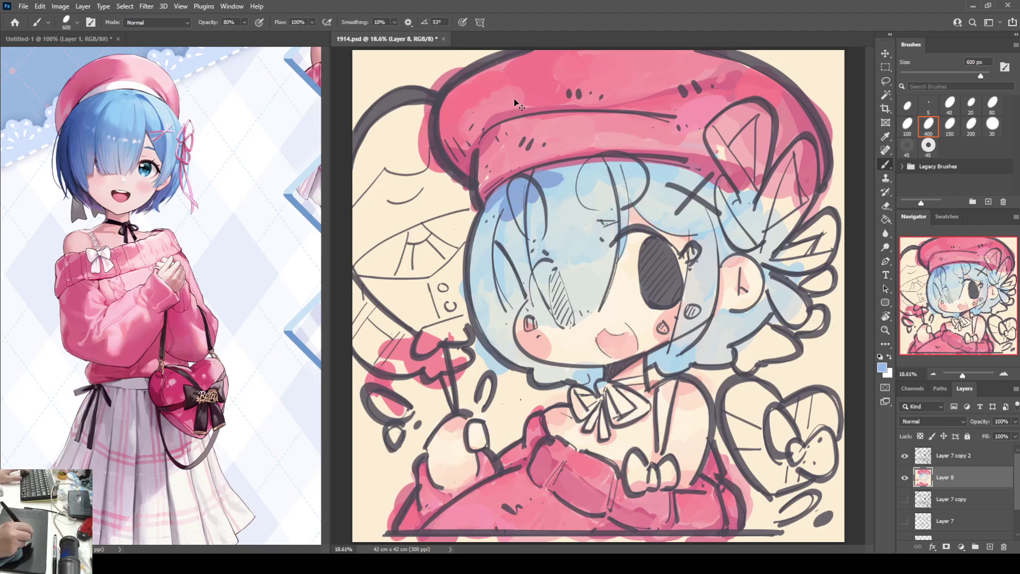
mouse_move(504, 215)
mouse_down()
mouse_move(494, 197)
mouse_move(526, 213)
mouse_up()
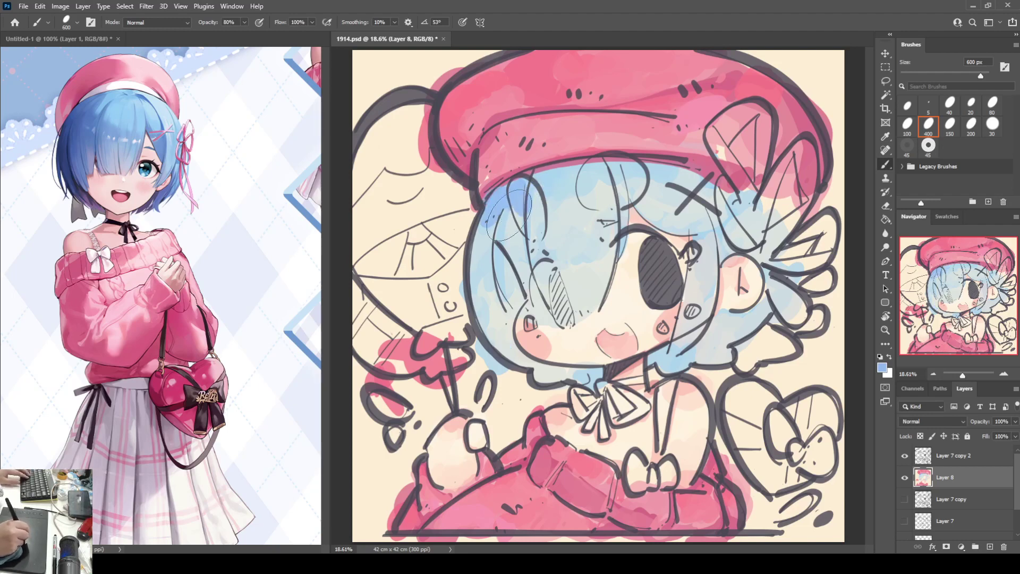
drag(518, 319, 462, 313)
drag(475, 250, 472, 271)
mouse_move(733, 233)
mouse_down()
mouse_move(728, 211)
mouse_move(706, 210)
mouse_move(703, 188)
mouse_move(713, 183)
mouse_move(739, 223)
mouse_move(818, 250)
mouse_up()
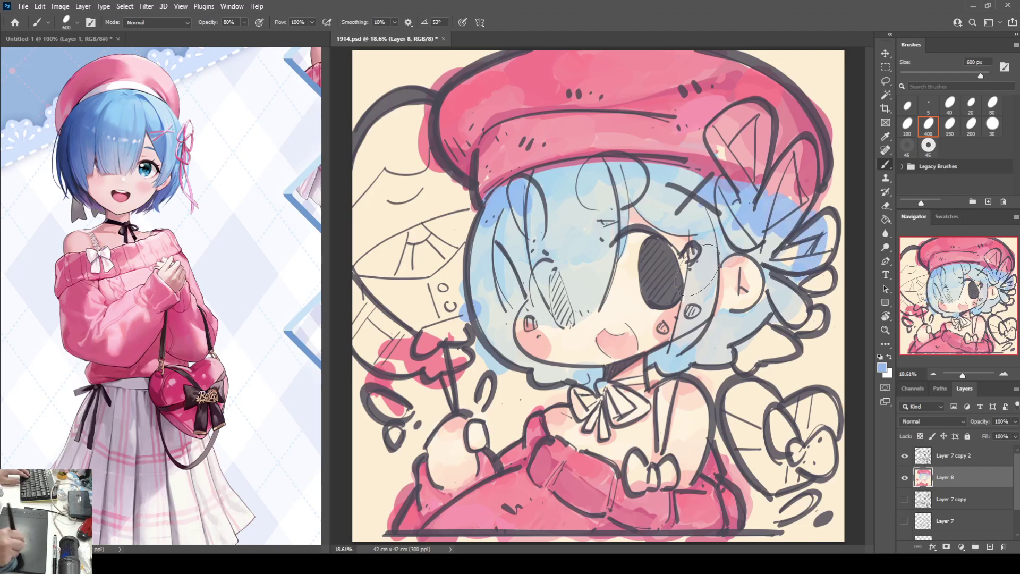
Paint light and mid blues over the fringe, the hair's left side and the strands behind and below the ear.
drag(587, 200, 616, 155)
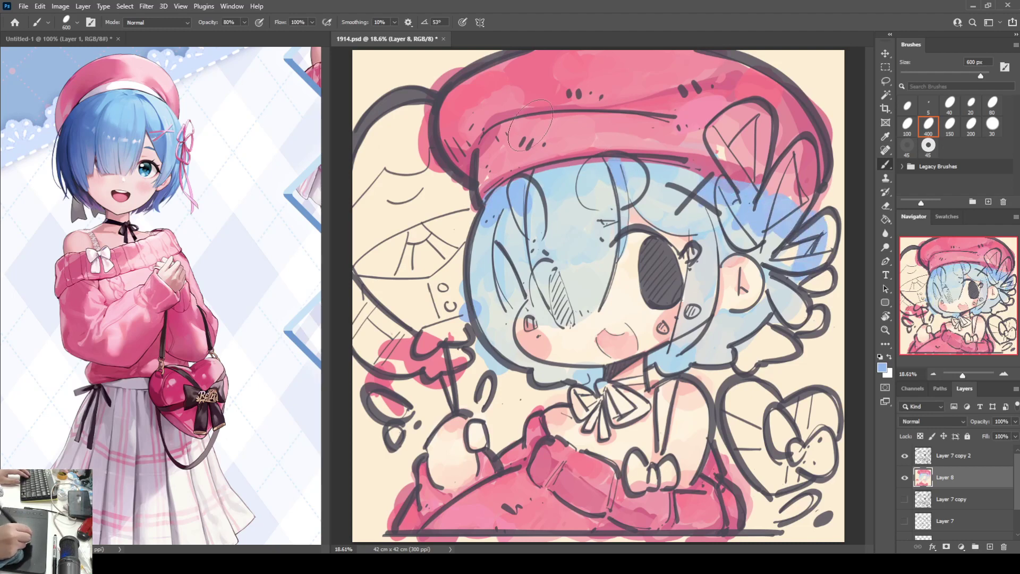
mouse_move(513, 191)
mouse_down()
mouse_move(496, 260)
mouse_move(486, 266)
mouse_up()
drag(510, 212, 506, 316)
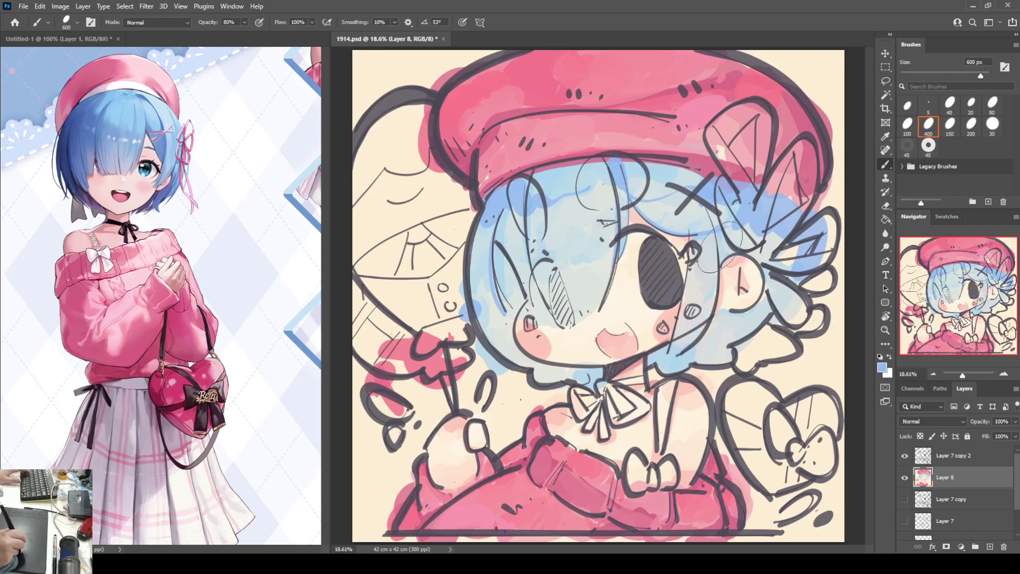
drag(722, 316, 787, 303)
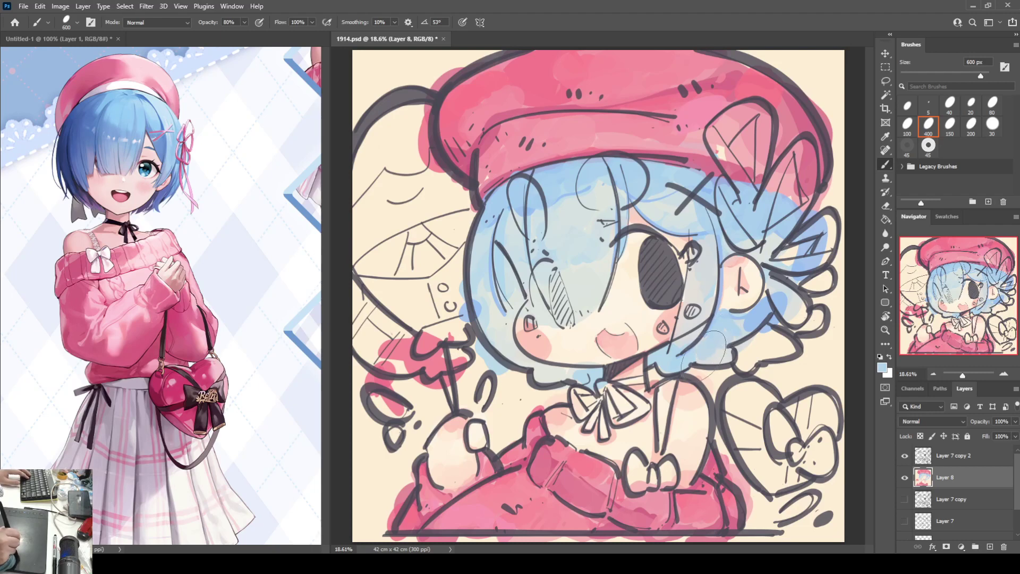
mouse_move(712, 355)
mouse_down()
mouse_move(730, 323)
mouse_move(753, 324)
mouse_move(776, 282)
mouse_move(795, 299)
mouse_move(795, 239)
mouse_move(815, 237)
mouse_move(781, 238)
mouse_move(765, 223)
mouse_up()
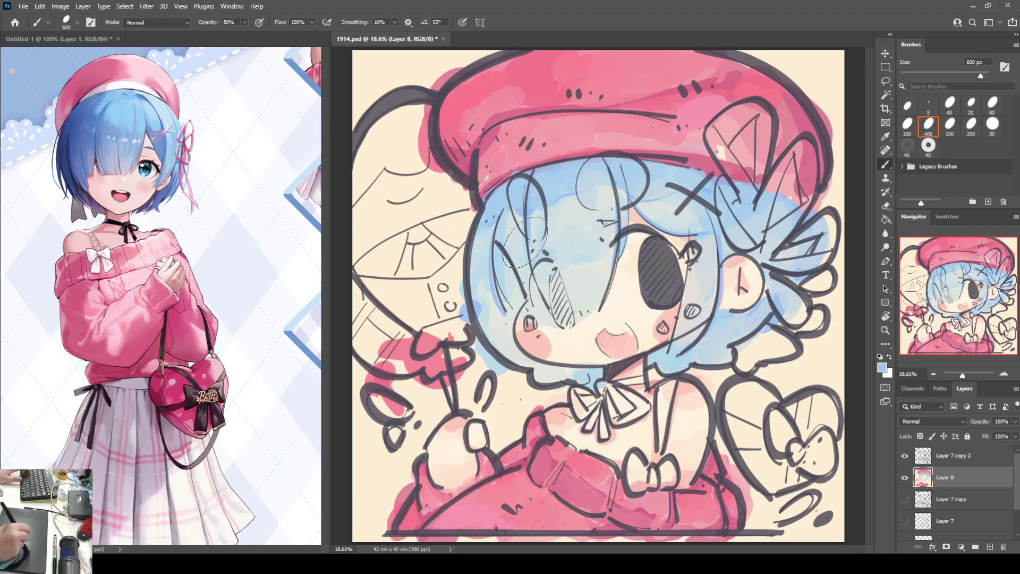
Pick a muted grey-purple and paint a cast shadow across the hair along the beret's lower edge.
alt+click(486, 294)
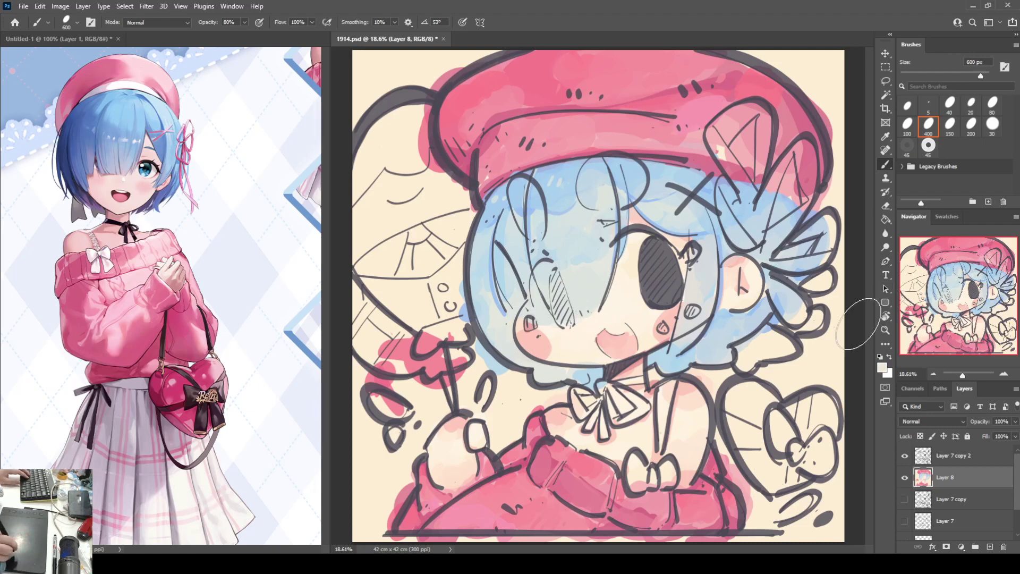
key(i)
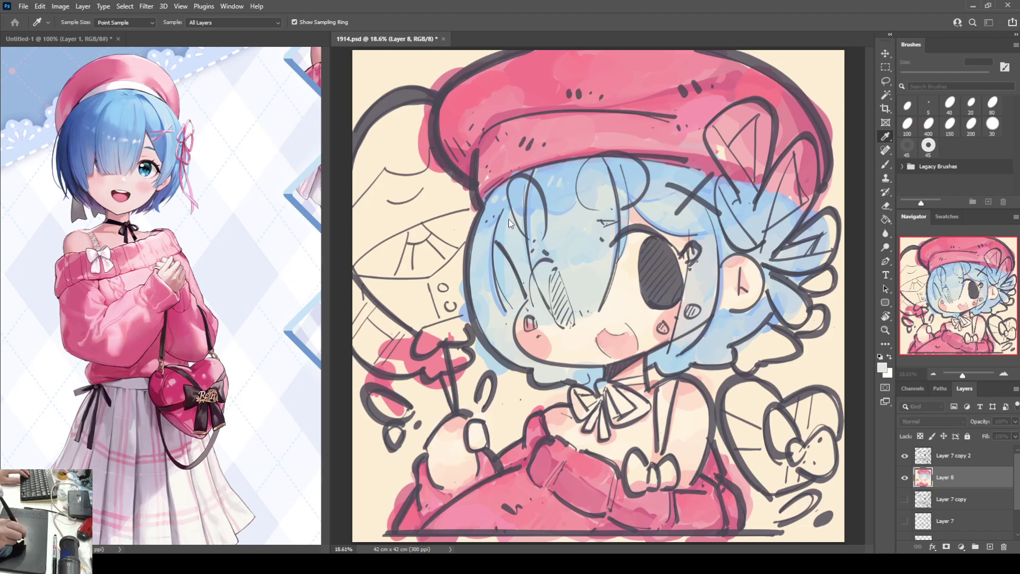
key(b)
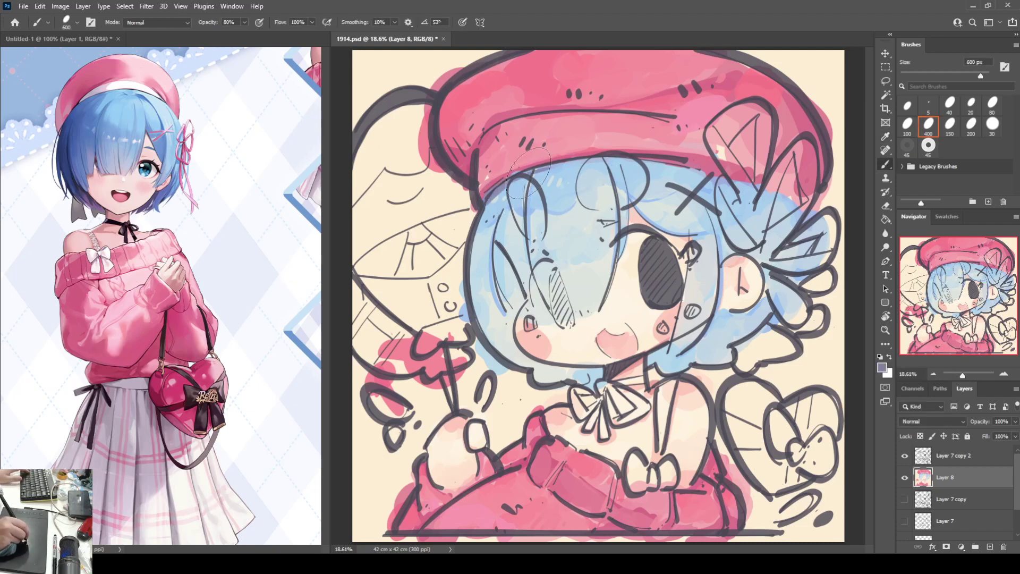
mouse_move(499, 181)
mouse_down()
mouse_move(563, 167)
mouse_move(792, 213)
mouse_up()
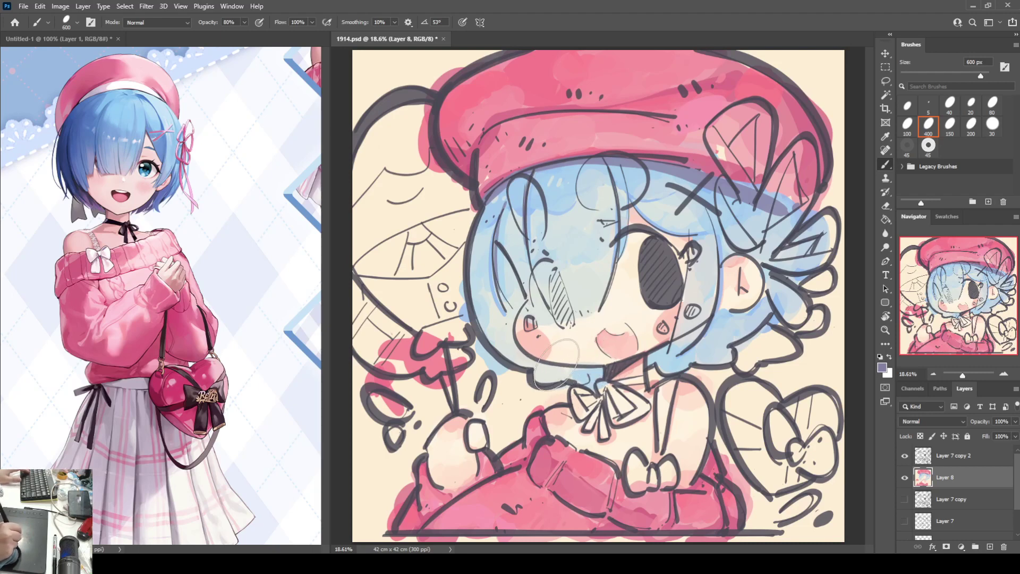
Shade the hair above the neck, behind the ear and beneath the beret's left edge with sampled grey-purples.
alt+click(584, 372)
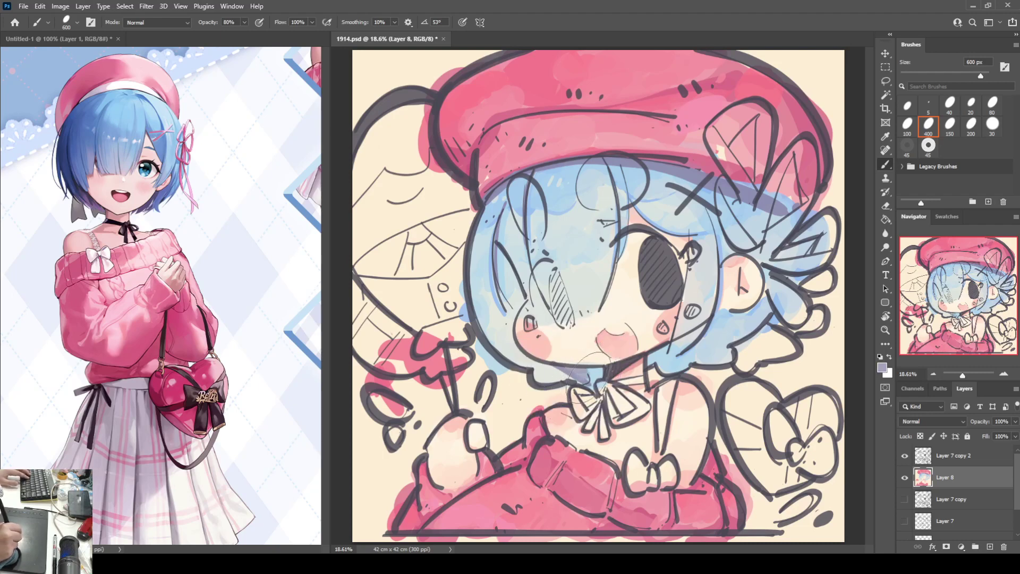
click(586, 372)
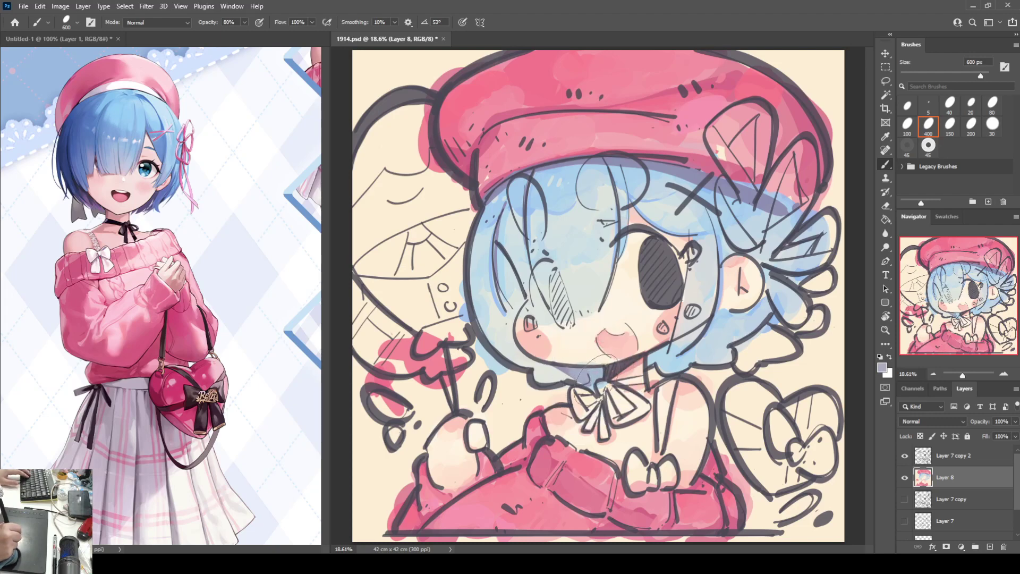
alt+click(563, 369)
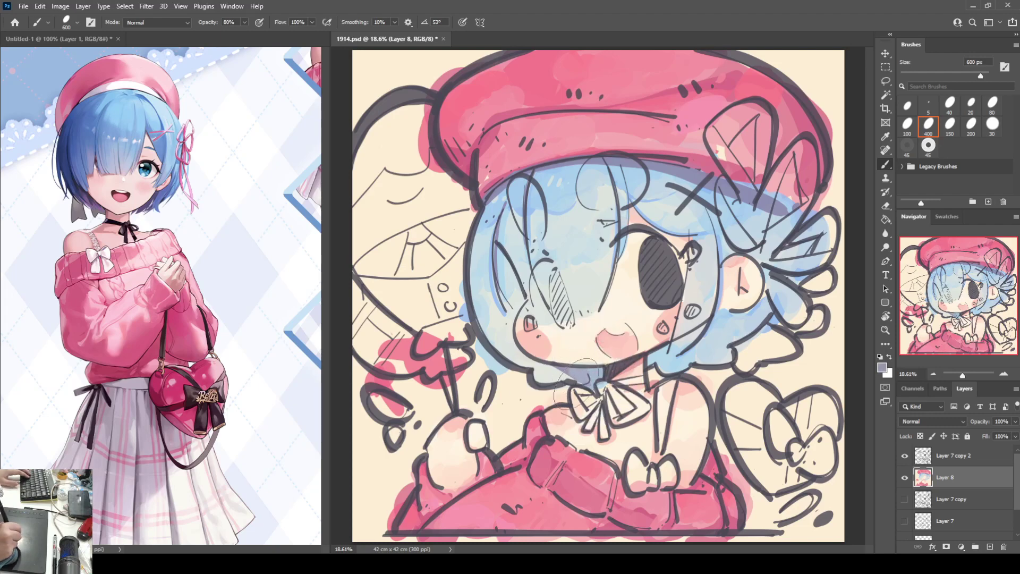
alt+click(565, 357)
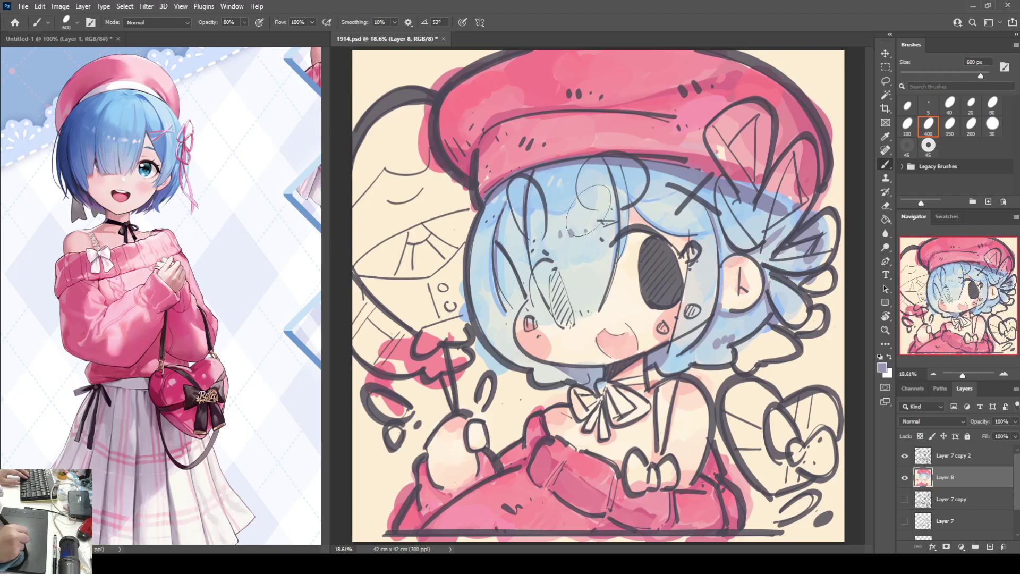
mouse_move(482, 210)
mouse_down()
mouse_move(467, 340)
mouse_move(492, 369)
mouse_move(479, 243)
mouse_up()
key(ctrl+z)
drag(463, 146, 478, 208)
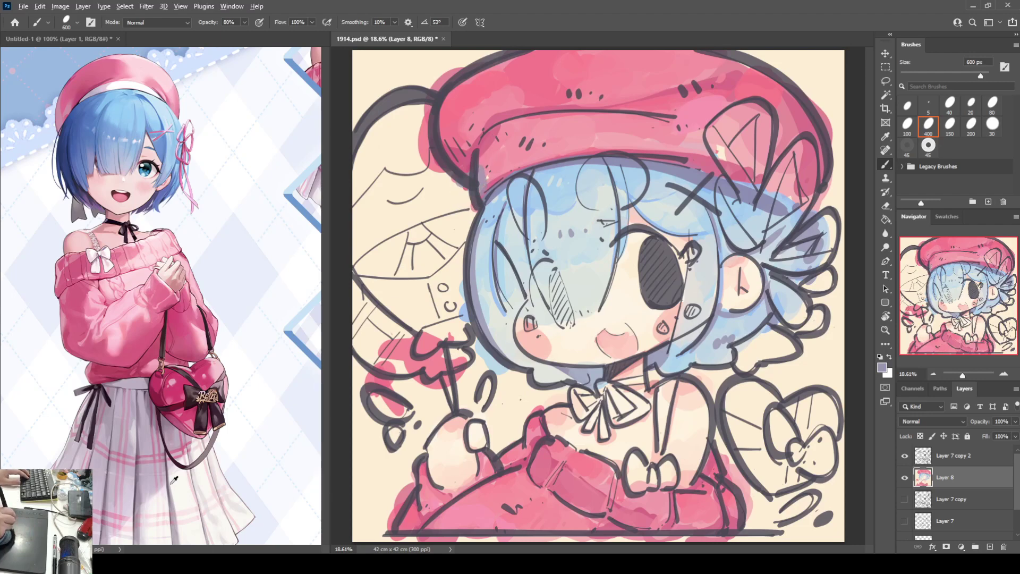
Cover the beret's band in very pale pink and fill the neck ribbon with dark grey.
mouse_move(518, 133)
mouse_down()
mouse_move(486, 167)
mouse_move(486, 183)
mouse_move(518, 141)
mouse_move(494, 159)
mouse_move(638, 133)
mouse_move(685, 130)
mouse_move(563, 139)
mouse_move(744, 143)
mouse_move(632, 133)
mouse_move(690, 156)
mouse_up()
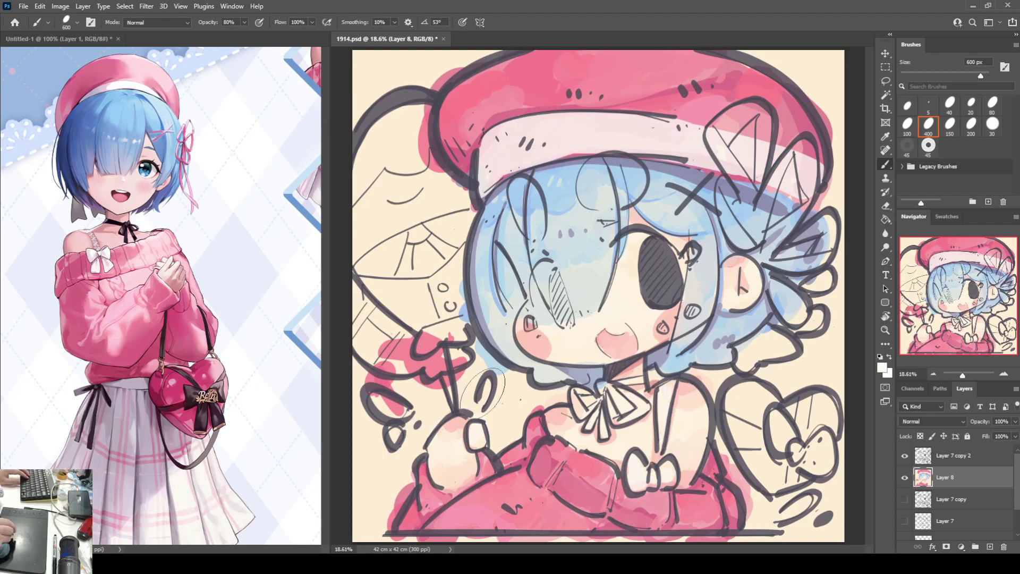
alt+click(620, 378)
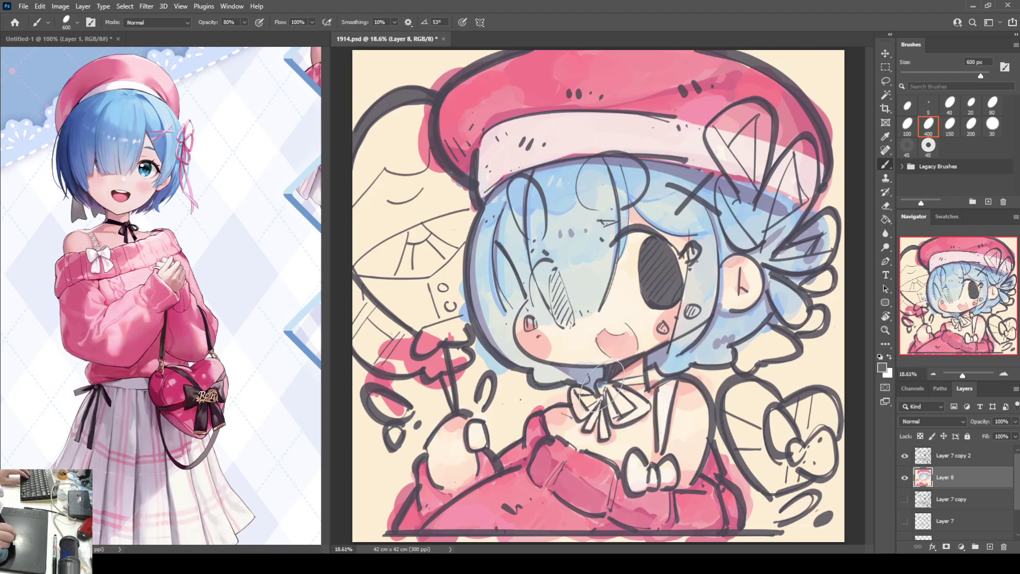
mouse_move(634, 382)
mouse_down()
mouse_move(603, 413)
mouse_move(623, 425)
mouse_move(643, 409)
mouse_move(636, 371)
mouse_up()
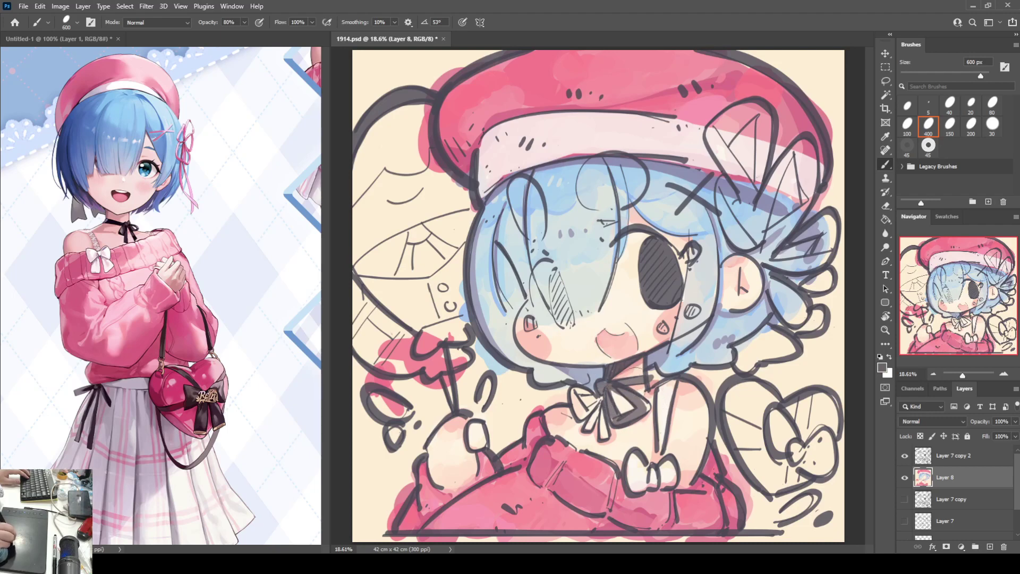
drag(601, 414, 605, 433)
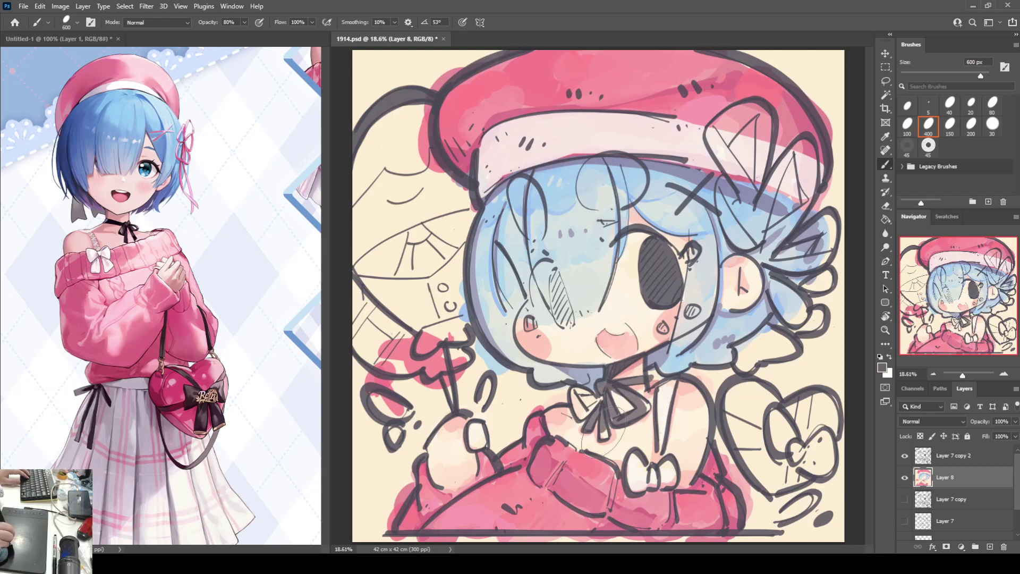
mouse_move(584, 398)
mouse_down()
mouse_move(576, 407)
mouse_move(570, 395)
mouse_up()
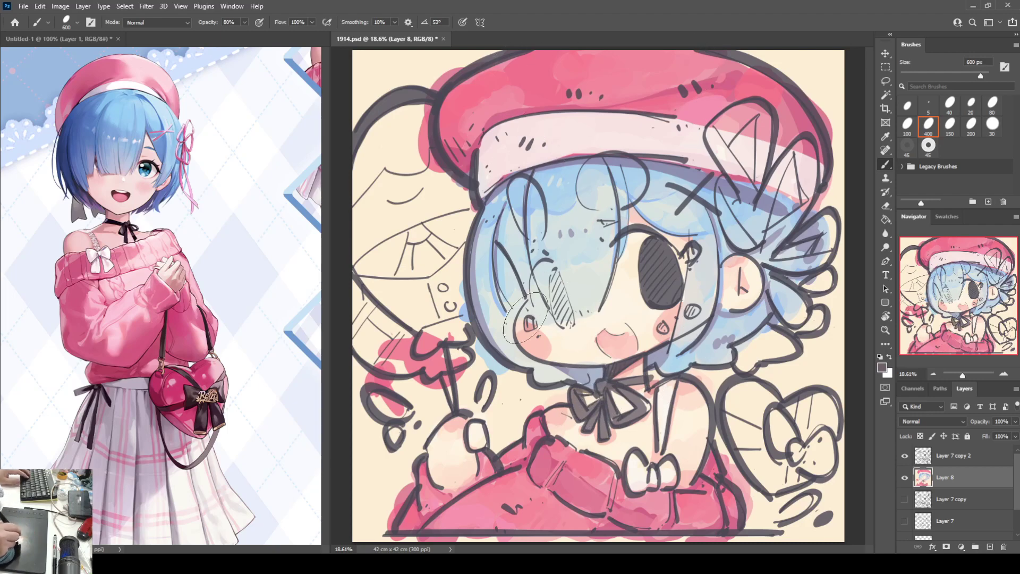
Fill the heart-shaped bag in pink and vary it with darker and lighter pinks sampled from the artwork.
alt+click(712, 492)
mouse_move(744, 403)
mouse_down()
mouse_move(828, 416)
mouse_move(807, 449)
mouse_up()
drag(773, 420, 752, 446)
alt+click(755, 393)
mouse_move(749, 391)
mouse_down()
mouse_move(753, 458)
mouse_move(763, 437)
mouse_move(793, 445)
mouse_move(782, 440)
mouse_move(762, 470)
mouse_move(819, 478)
mouse_up()
alt+click(777, 65)
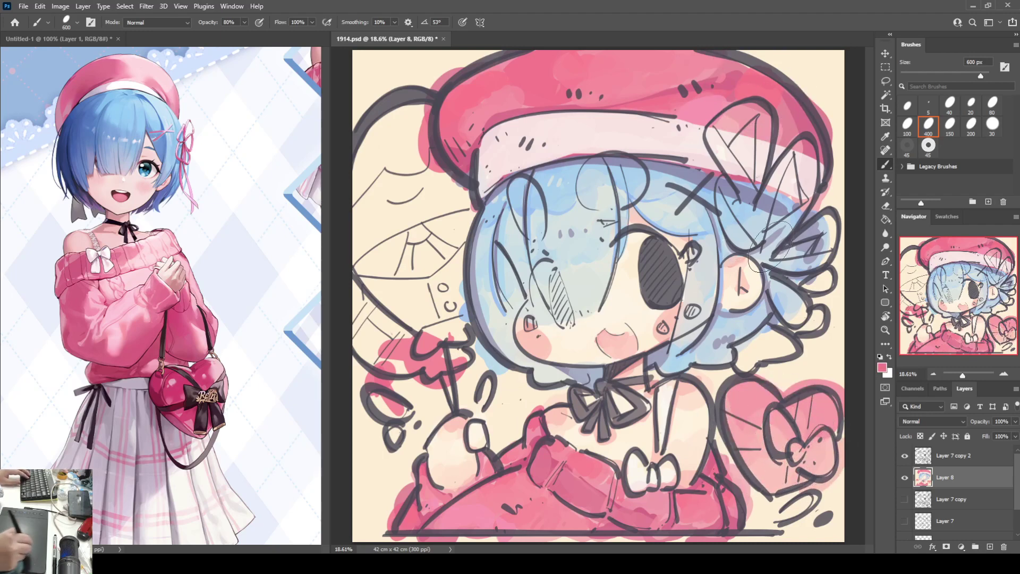
mouse_move(770, 425)
mouse_down()
mouse_move(744, 404)
mouse_move(738, 425)
mouse_up()
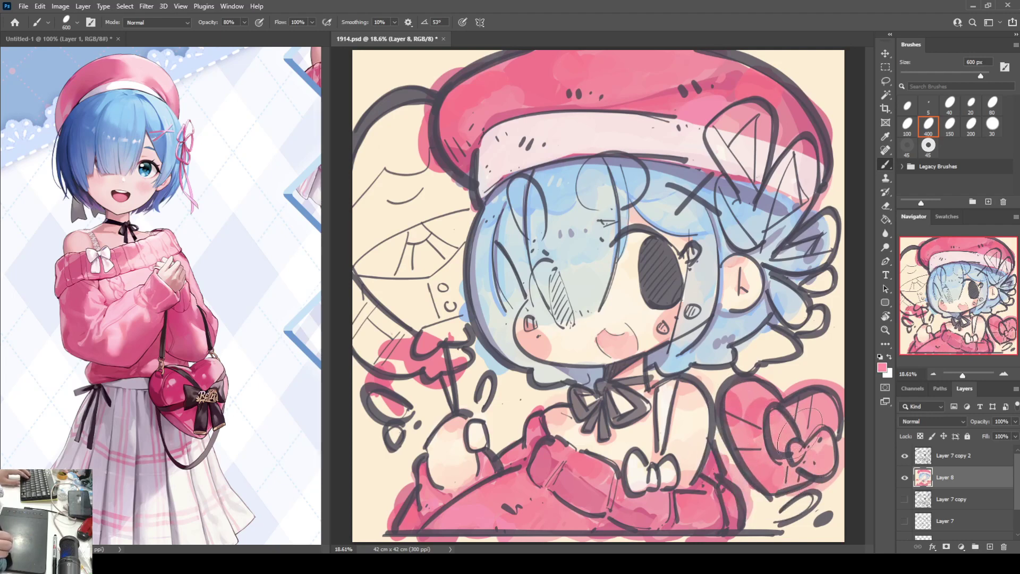
drag(751, 421, 823, 393)
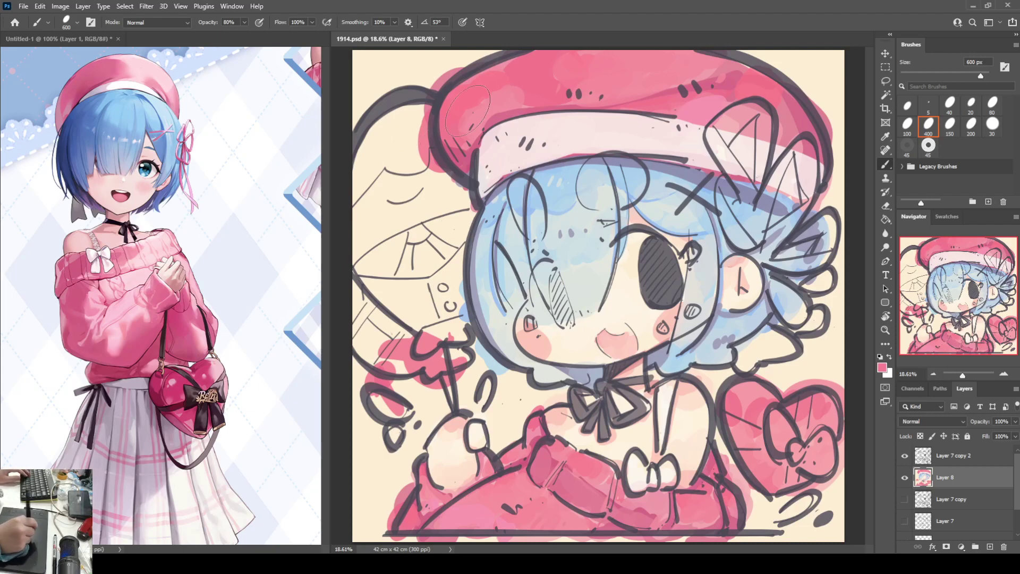
Sample off-white from the reference skirt and brighten the left part of the beret's band.
alt+click(180, 492)
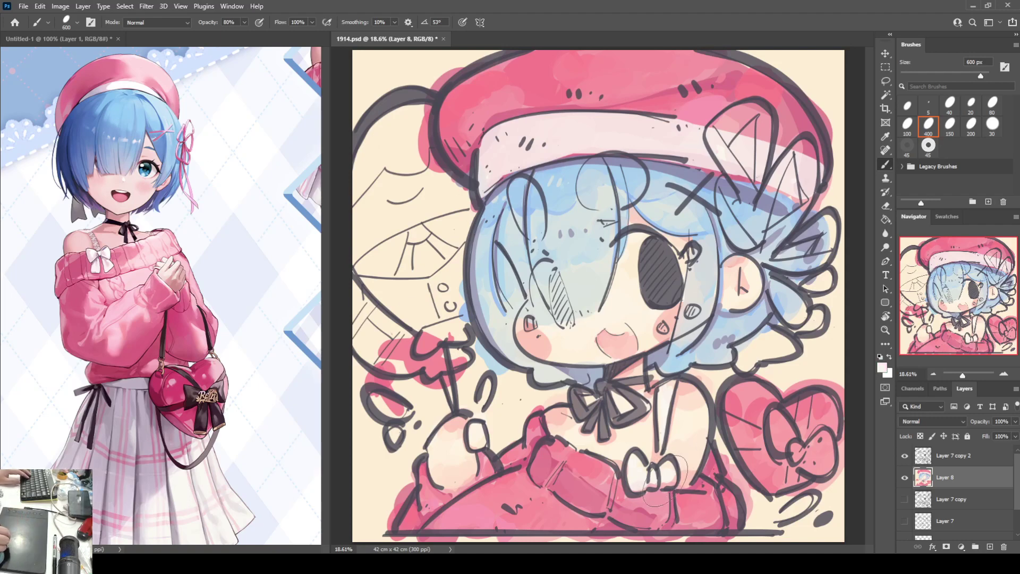
click(520, 140)
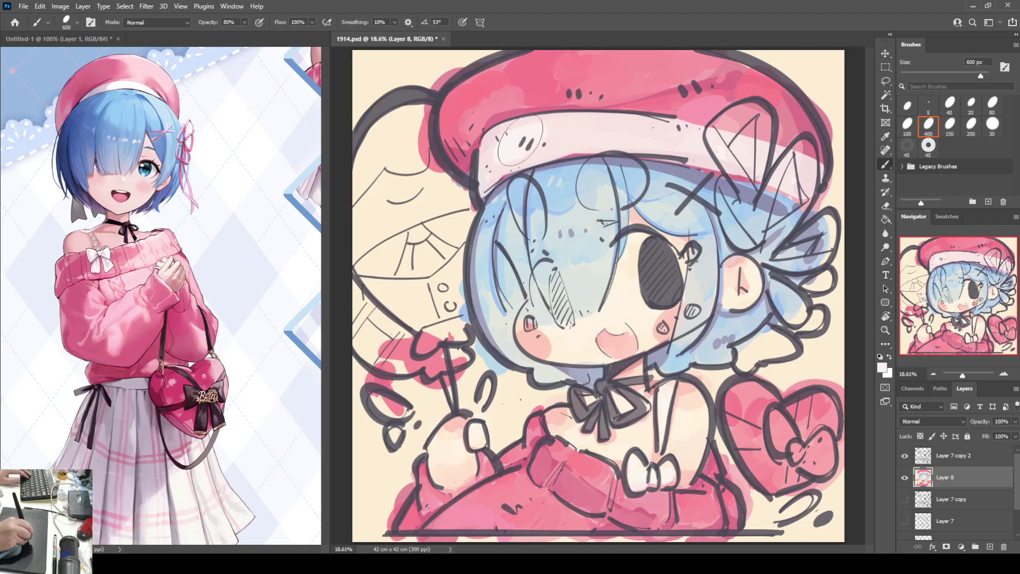
mouse_move(520, 141)
mouse_down()
mouse_move(544, 132)
mouse_move(547, 154)
mouse_move(573, 154)
mouse_up()
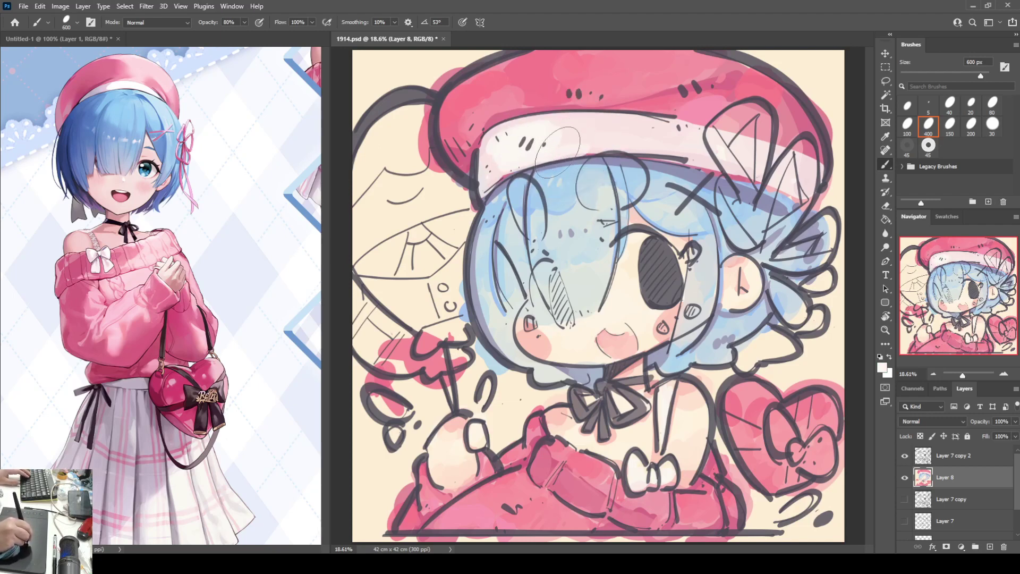
alt+click(571, 129)
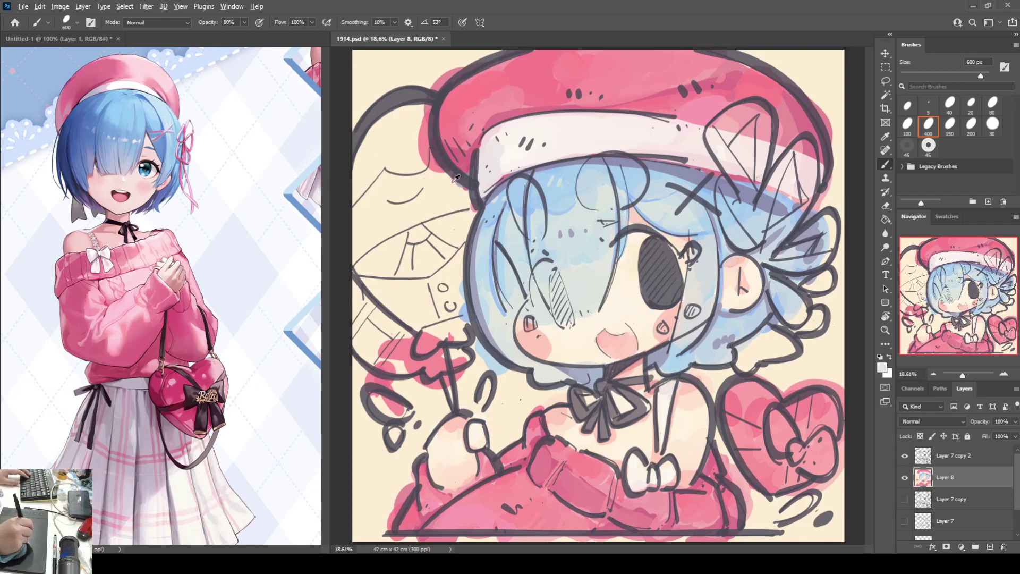
Dab soft pink at the edge of the prop held beside the face and fill its lower part with dark grey.
alt+click(668, 312)
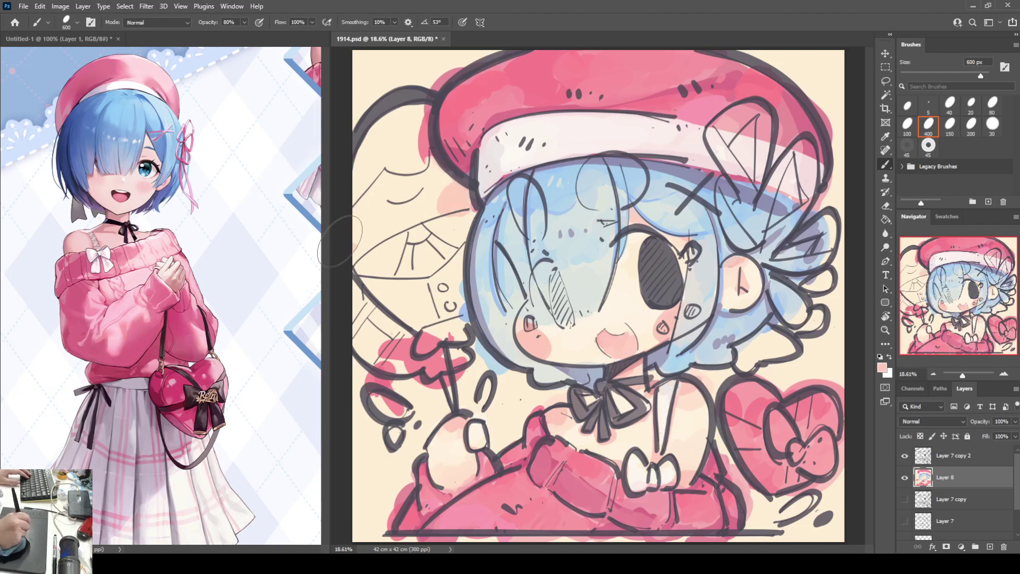
alt+click(351, 301)
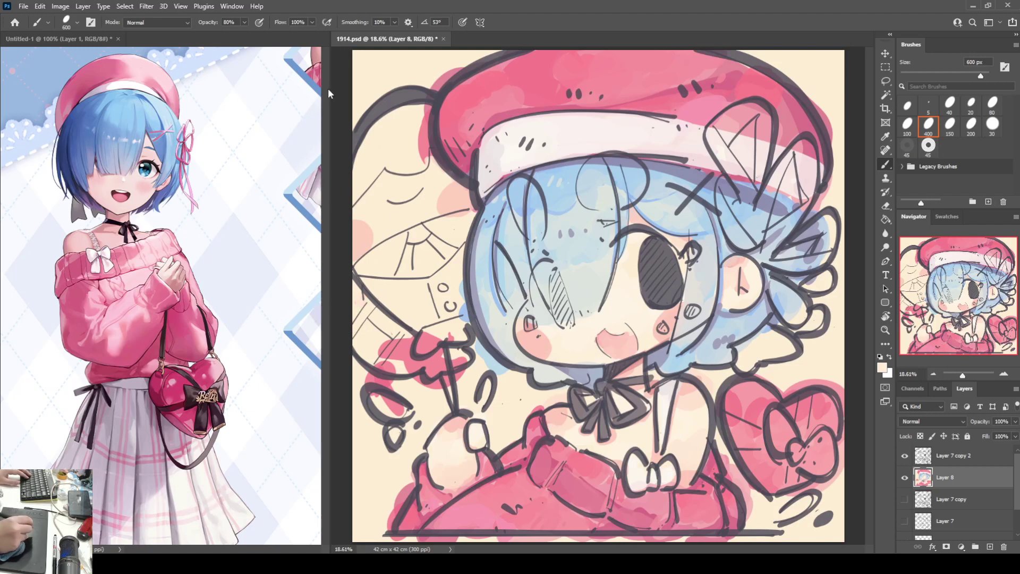
alt+click(372, 297)
mouse_move(372, 297)
mouse_down()
mouse_move(372, 353)
mouse_move(393, 318)
mouse_move(382, 345)
mouse_move(387, 326)
mouse_move(425, 367)
mouse_move(457, 366)
mouse_move(470, 350)
mouse_move(452, 340)
mouse_up()
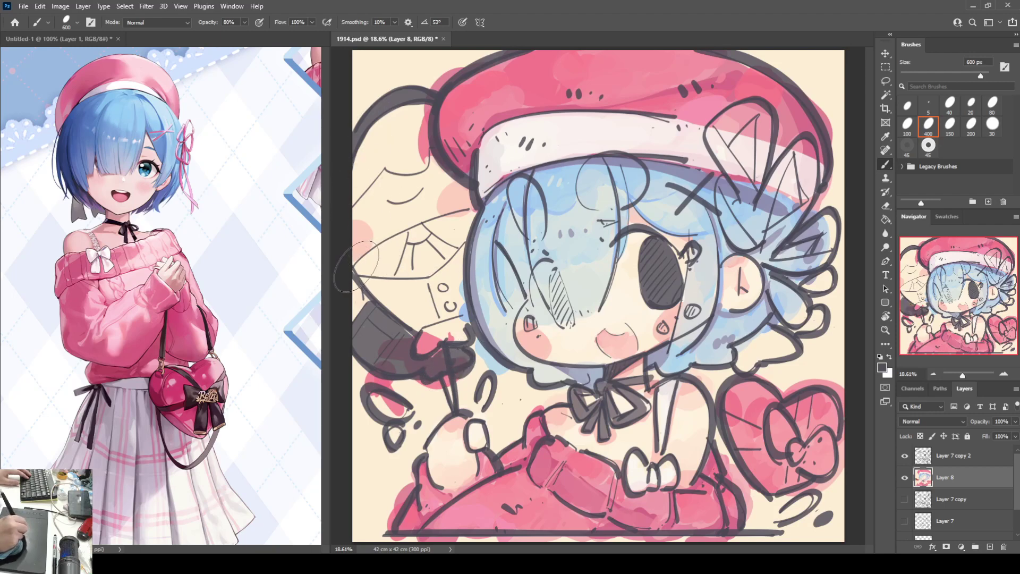
Sample pinks, off-whites and muted mauves to touch up the sweater's lower right and the white chest bow.
alt+click(619, 513)
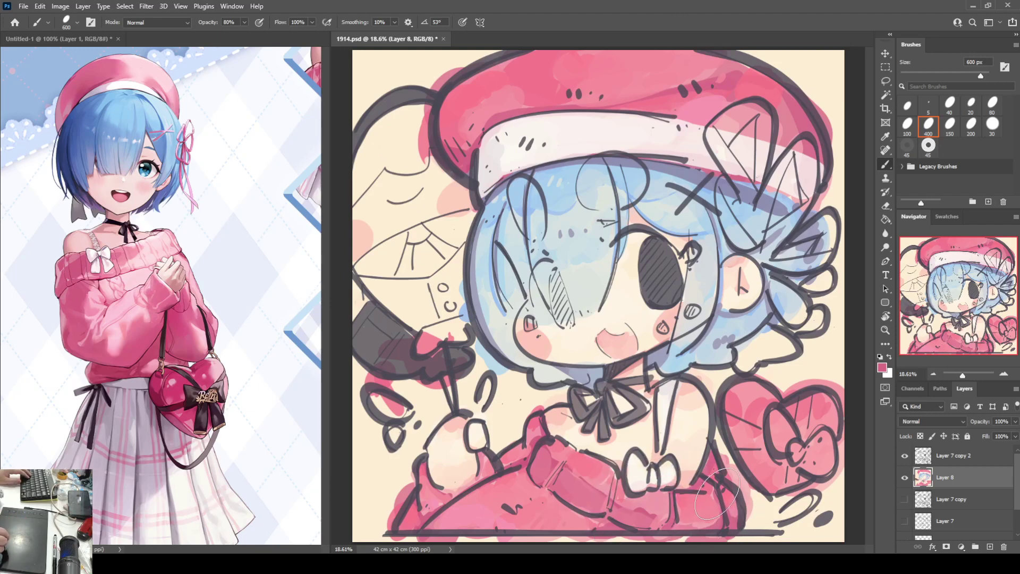
alt+click(643, 404)
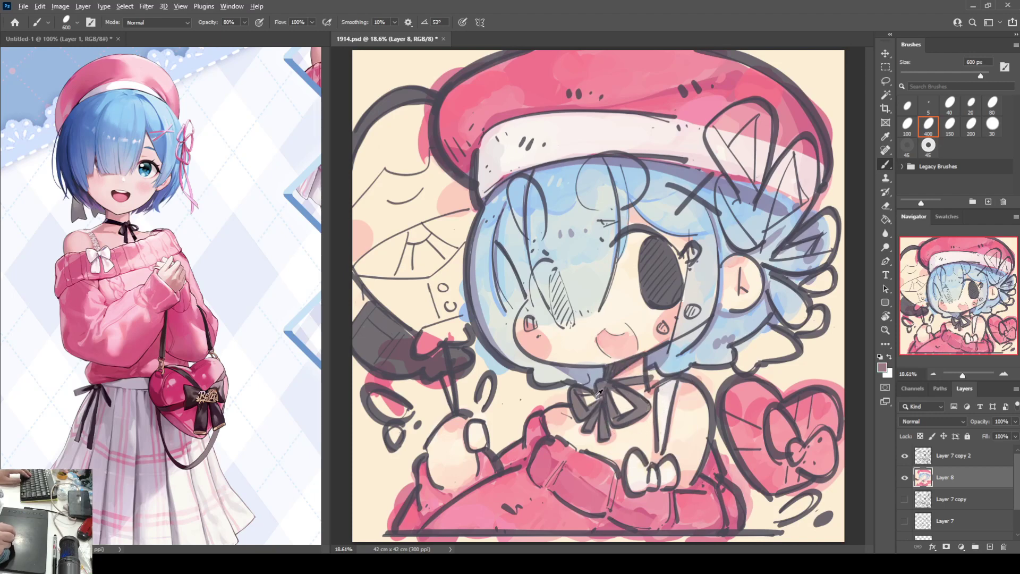
alt+click(555, 415)
alt+click(591, 402)
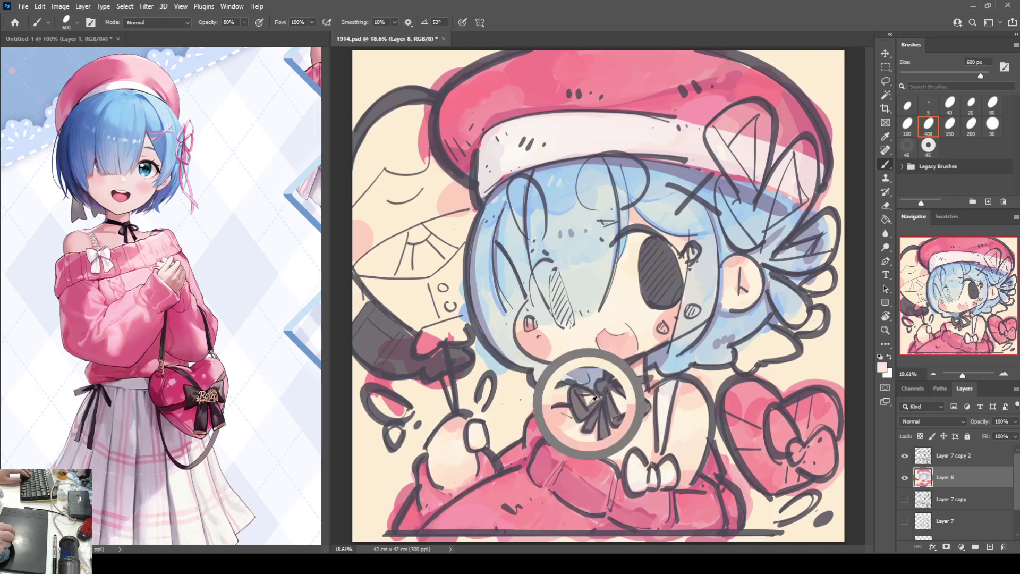
alt+click(636, 363)
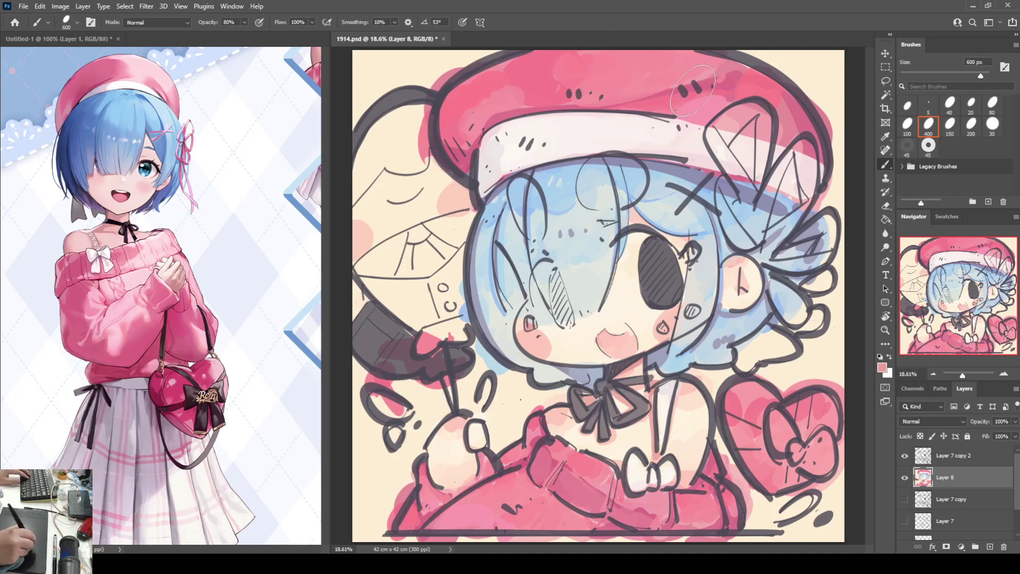
alt+click(680, 142)
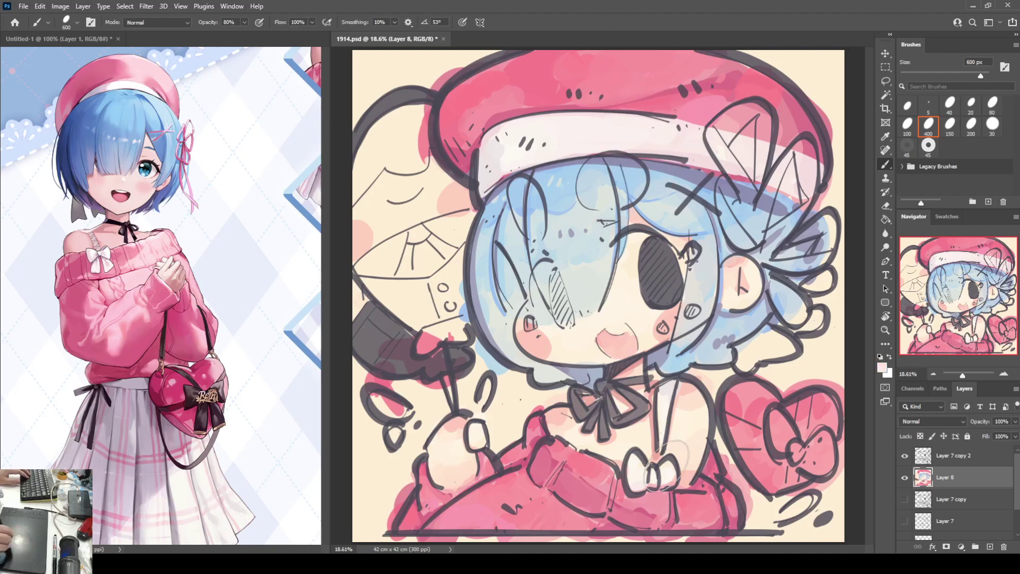
key(alt)
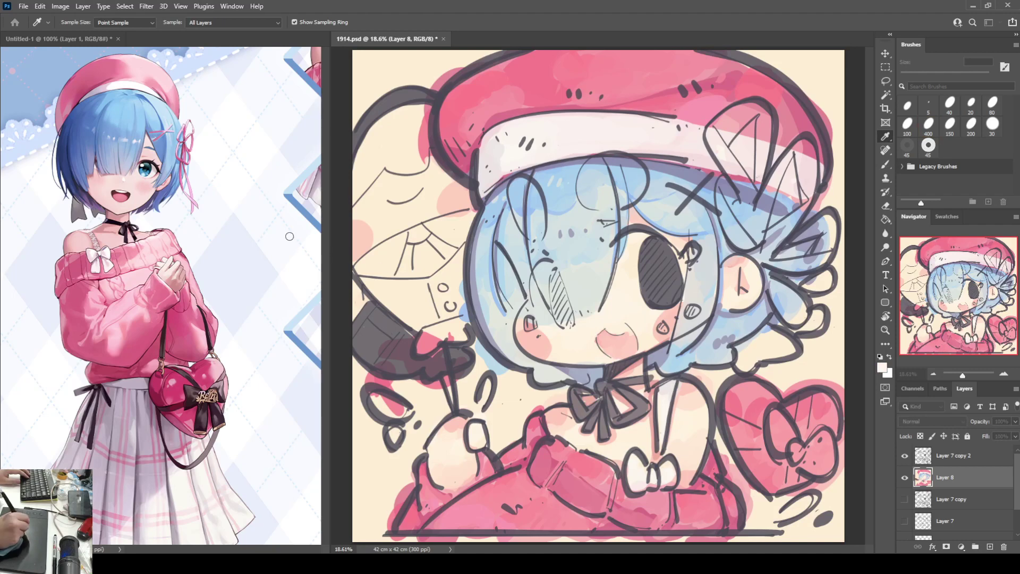
alt+click(491, 224)
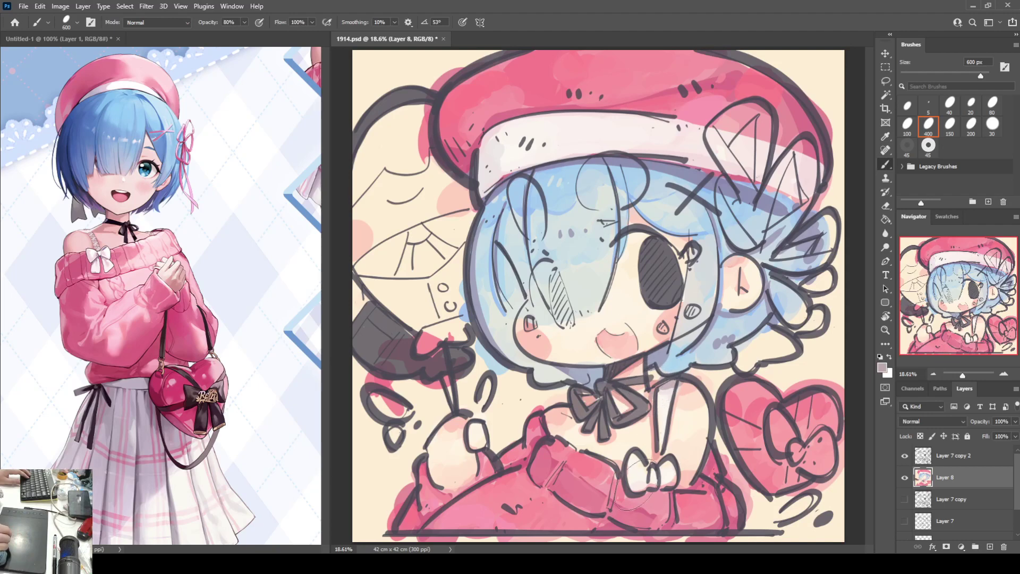
Shade the chest bow and the lower edge and left end of the beret's white band with muted mauve.
mouse_move(649, 482)
mouse_down()
mouse_move(669, 470)
mouse_move(643, 487)
mouse_up()
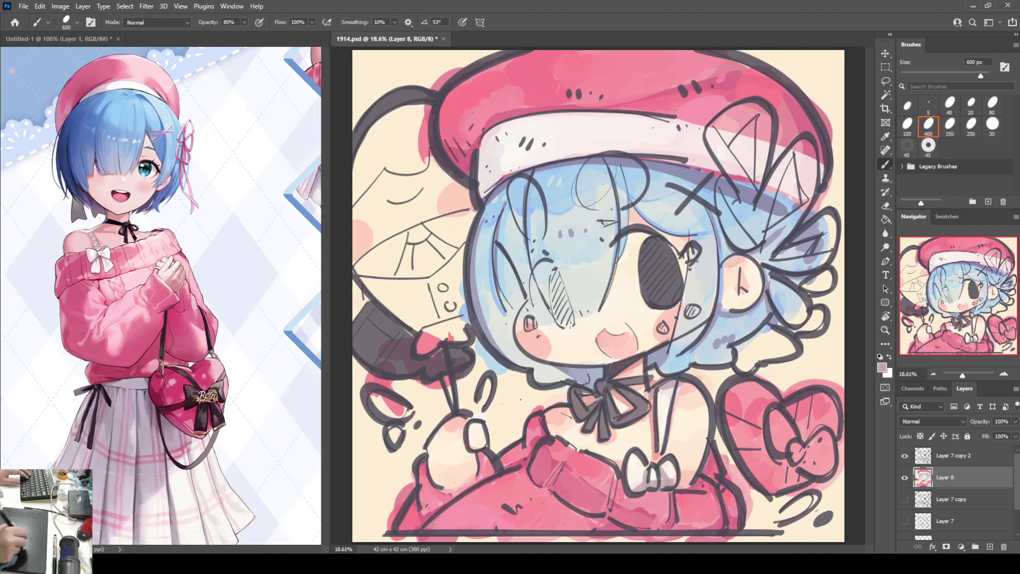
drag(494, 133, 456, 144)
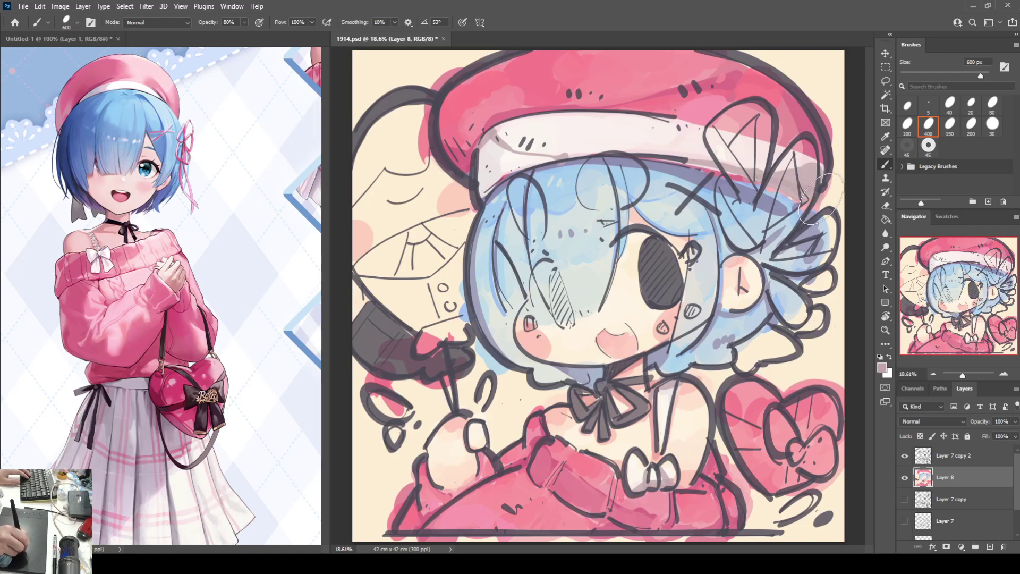
mouse_move(497, 139)
mouse_down()
mouse_move(490, 160)
mouse_move(507, 157)
mouse_move(494, 173)
mouse_move(479, 152)
mouse_move(484, 188)
mouse_move(490, 158)
mouse_move(502, 168)
mouse_move(490, 177)
mouse_move(484, 149)
mouse_move(520, 167)
mouse_move(553, 162)
mouse_move(509, 140)
mouse_move(510, 127)
mouse_move(707, 159)
mouse_move(687, 164)
mouse_move(747, 178)
mouse_up()
alt+click(496, 125)
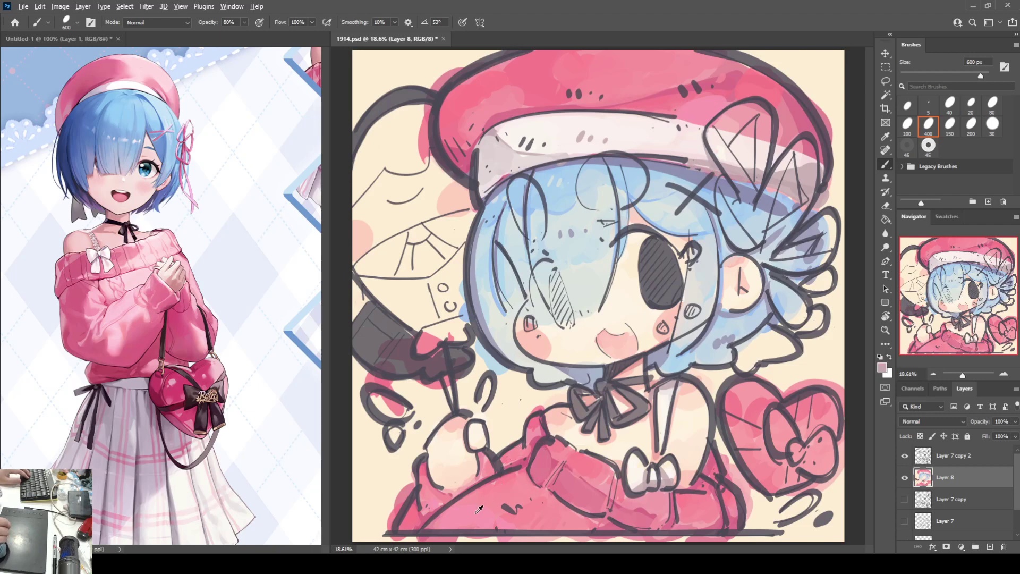
Sample salmon and skin tones from the artwork to touch up the beret's pink and the bare shoulder beside the strap.
key(alt)
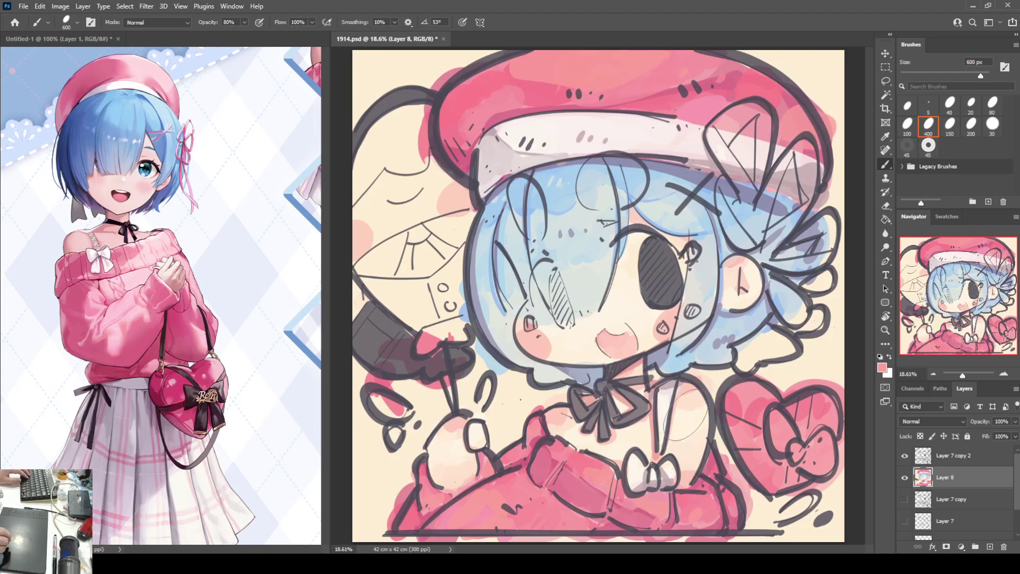
alt+click(673, 384)
mouse_move(677, 385)
mouse_down()
mouse_move(672, 451)
mouse_move(658, 462)
mouse_up()
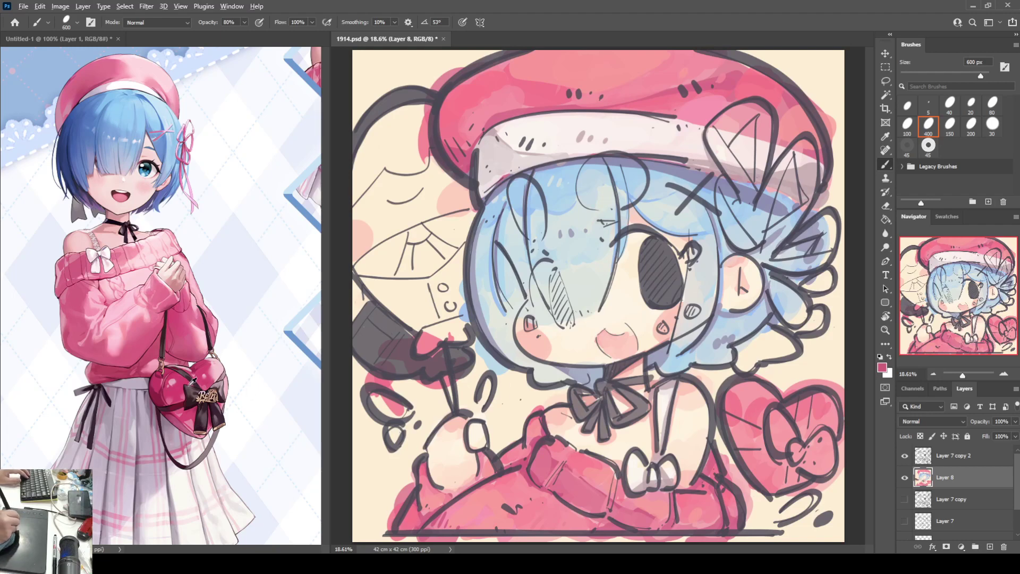
Deepen the heart-shaped bag with saturated dark pink on its lobes and central bow, and touch up the sweater's nearby edge.
mouse_move(770, 375)
mouse_down()
mouse_move(741, 404)
mouse_move(757, 420)
mouse_up()
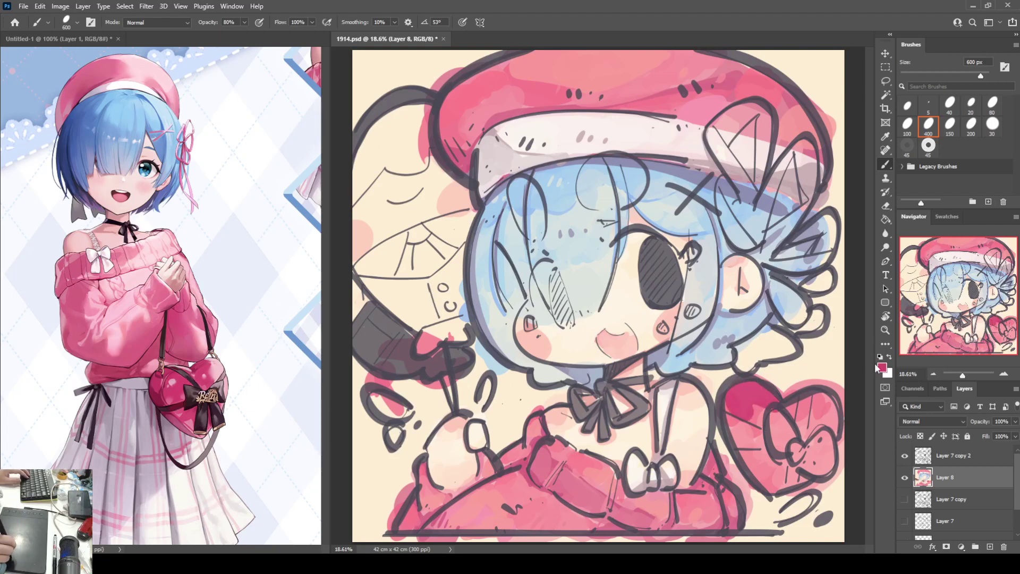
key(i)
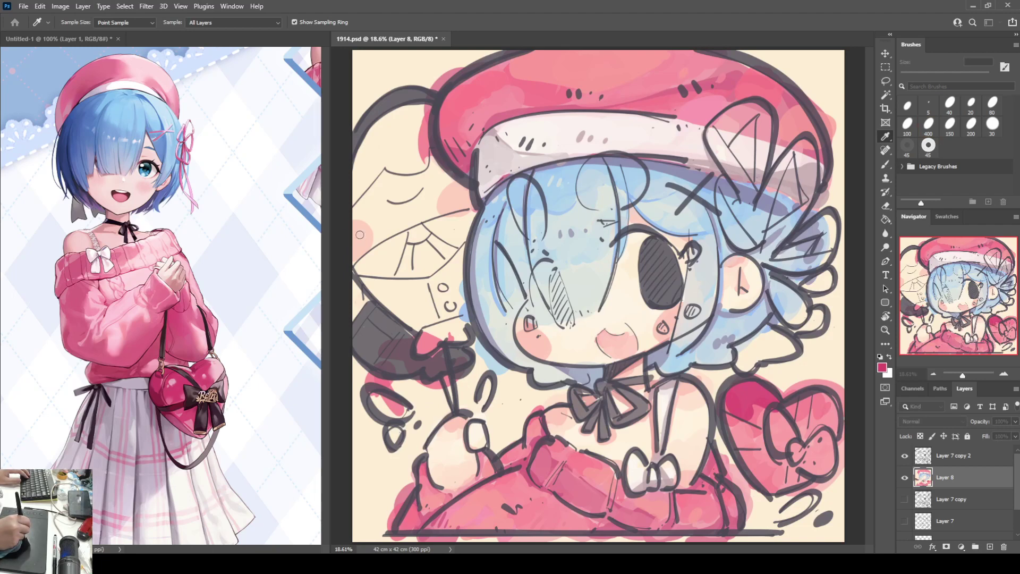
key(b)
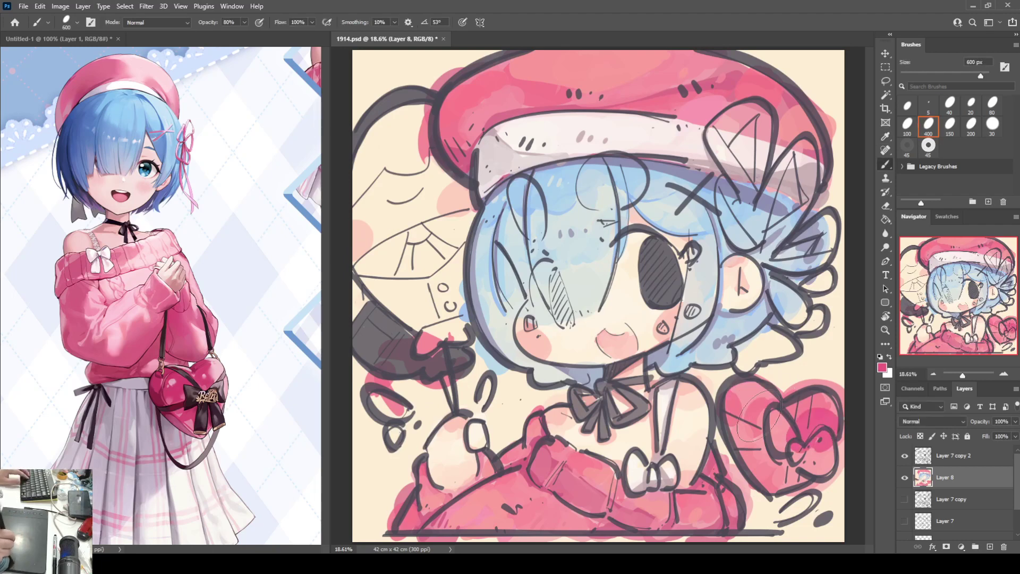
mouse_move(749, 372)
mouse_down()
mouse_move(739, 394)
mouse_move(760, 396)
mouse_up()
mouse_move(765, 467)
mouse_down()
mouse_move(774, 490)
mouse_move(773, 471)
mouse_move(823, 451)
mouse_move(812, 449)
mouse_move(832, 456)
mouse_move(813, 465)
mouse_move(813, 409)
mouse_move(792, 405)
mouse_move(815, 417)
mouse_up()
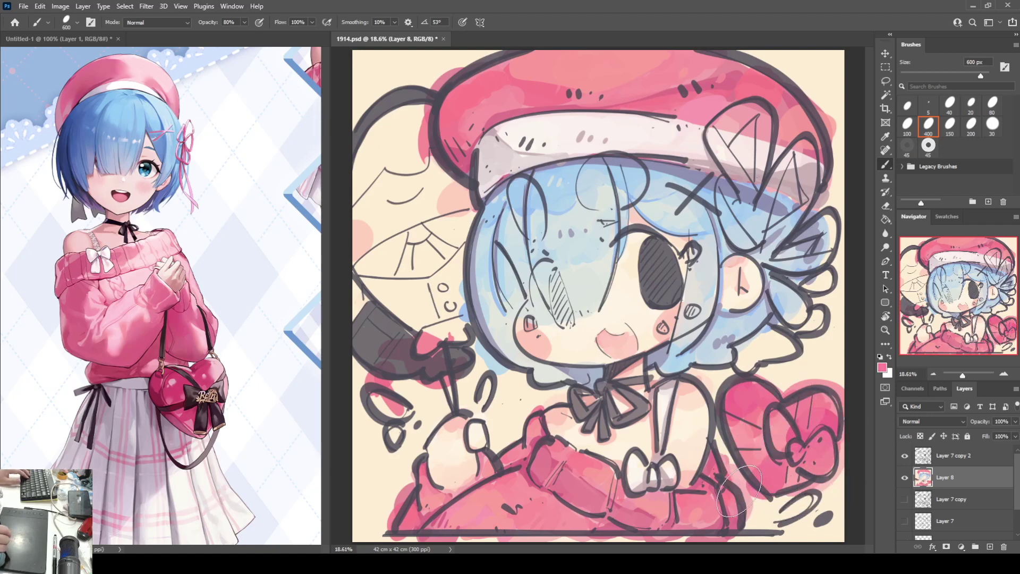
drag(733, 501, 735, 503)
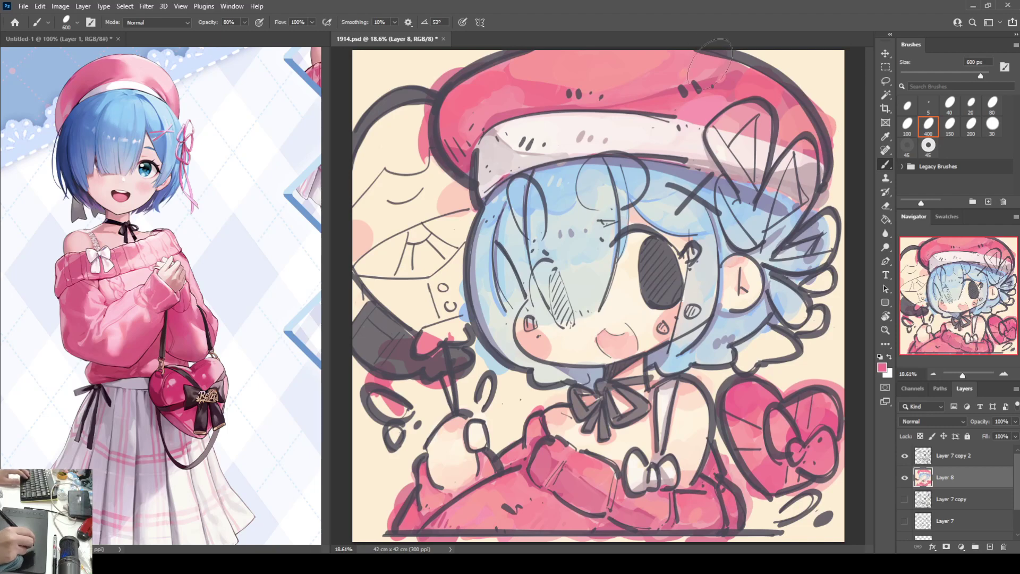
Fill the loops and tails of the large hair ribbon beside the ear with bright pink.
key(alt)
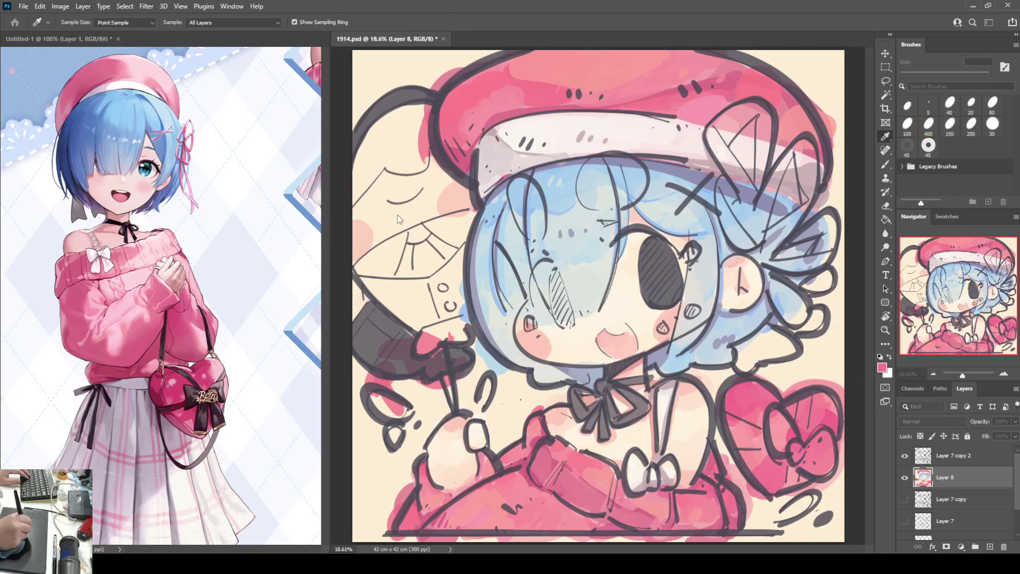
key(b)
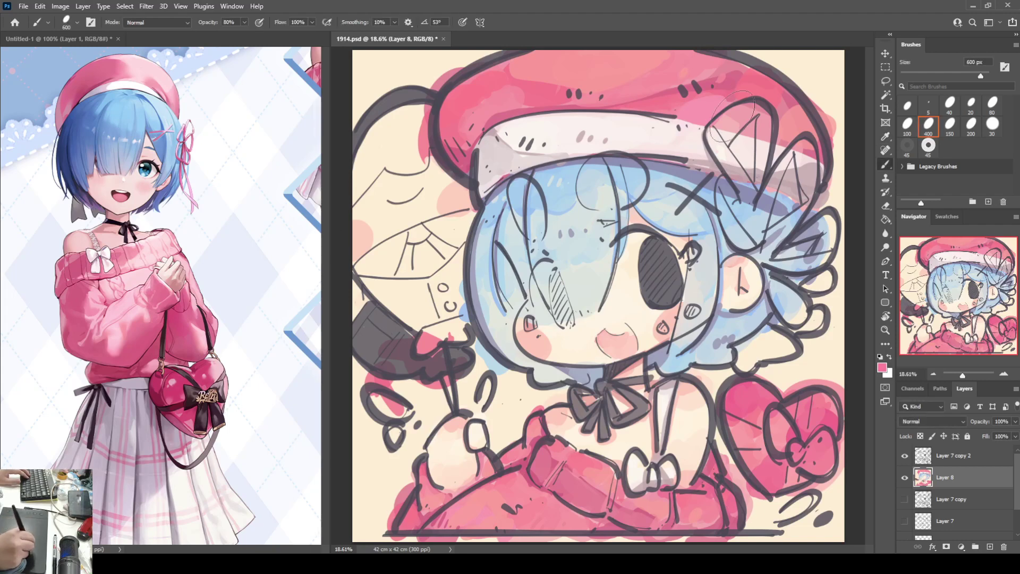
mouse_move(709, 135)
mouse_down()
mouse_move(755, 178)
mouse_move(757, 223)
mouse_up()
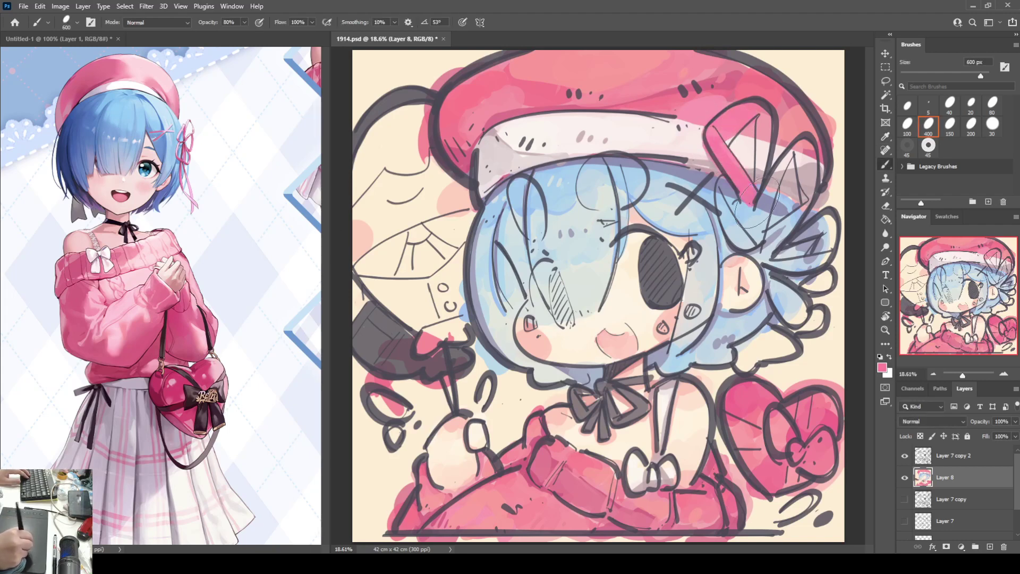
drag(754, 120, 746, 160)
drag(776, 101, 760, 180)
mouse_move(766, 215)
mouse_down()
mouse_move(781, 186)
mouse_move(769, 198)
mouse_move(771, 186)
mouse_move(762, 231)
mouse_move(729, 186)
mouse_move(731, 213)
mouse_move(725, 185)
mouse_move(743, 241)
mouse_move(755, 241)
mouse_move(795, 212)
mouse_move(813, 163)
mouse_move(800, 155)
mouse_move(813, 216)
mouse_move(811, 146)
mouse_move(797, 240)
mouse_move(800, 204)
mouse_move(760, 252)
mouse_move(783, 259)
mouse_move(844, 230)
mouse_move(804, 238)
mouse_move(780, 260)
mouse_move(759, 258)
mouse_move(832, 247)
mouse_move(765, 252)
mouse_move(825, 223)
mouse_move(824, 259)
mouse_move(786, 283)
mouse_move(770, 264)
mouse_move(801, 311)
mouse_move(795, 290)
mouse_move(825, 285)
mouse_move(839, 223)
mouse_up()
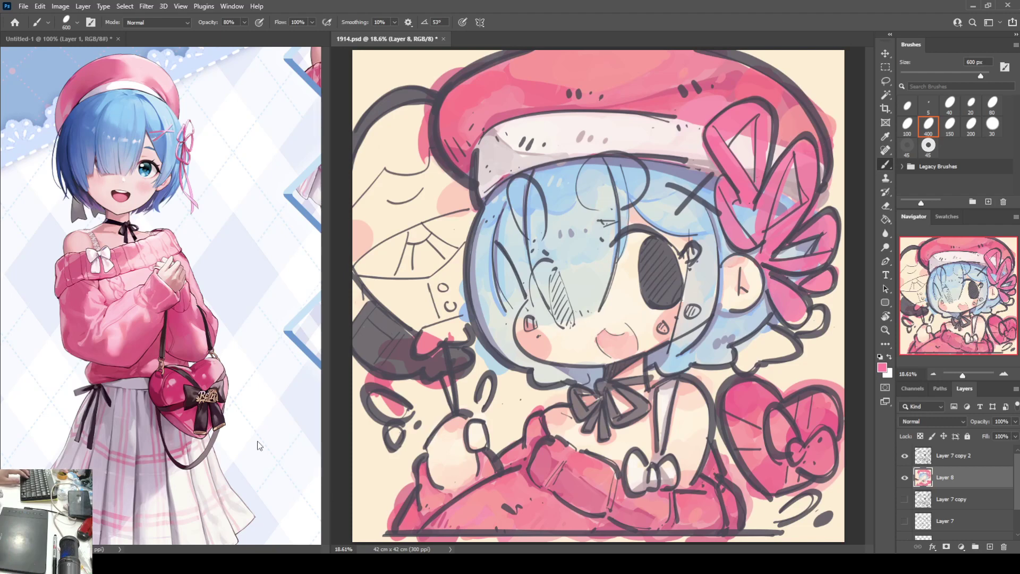
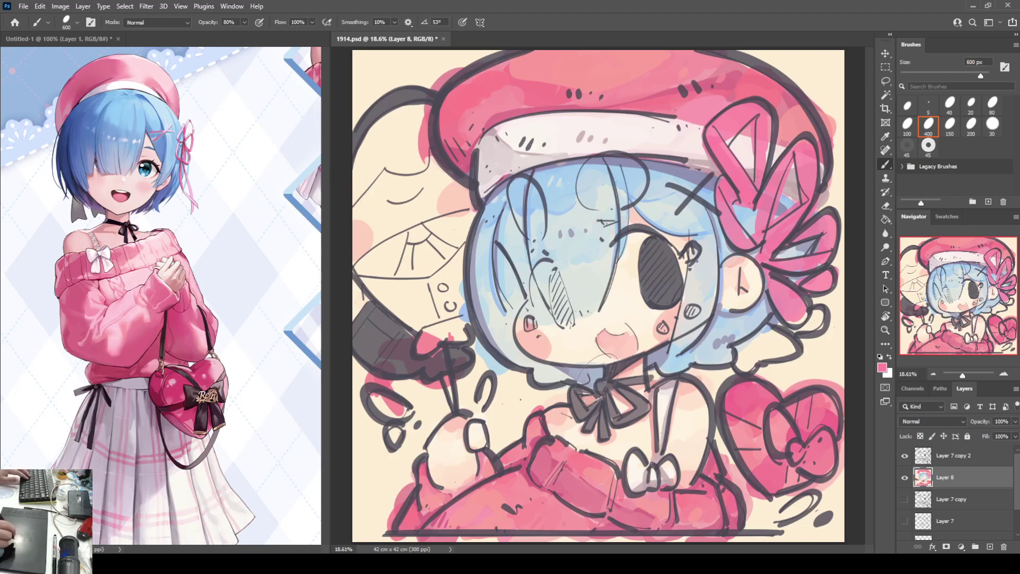
Sample a greyish brown and fill the coat and hair of the small figure on the held prop.
key(i)
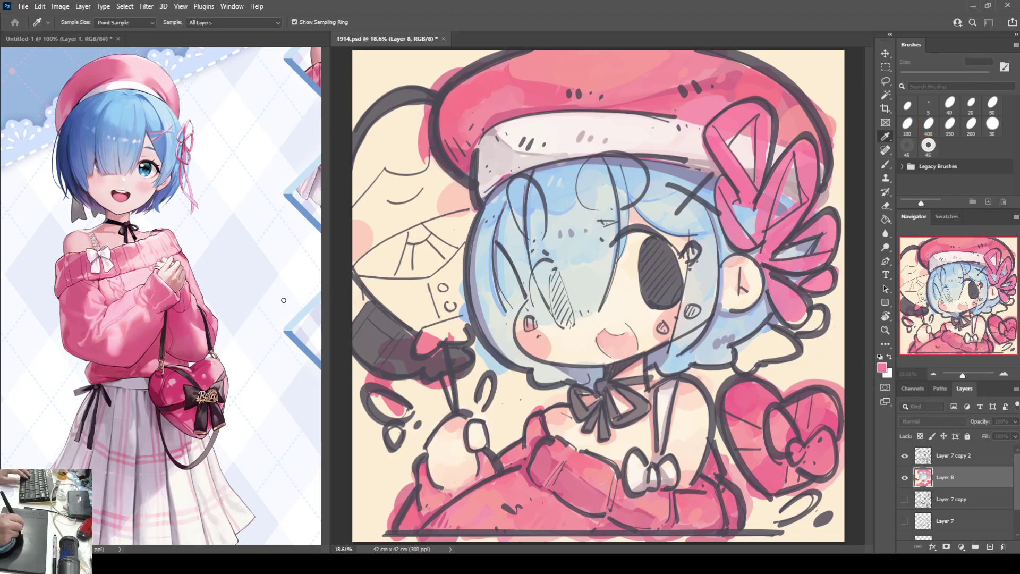
click(356, 274)
key(b)
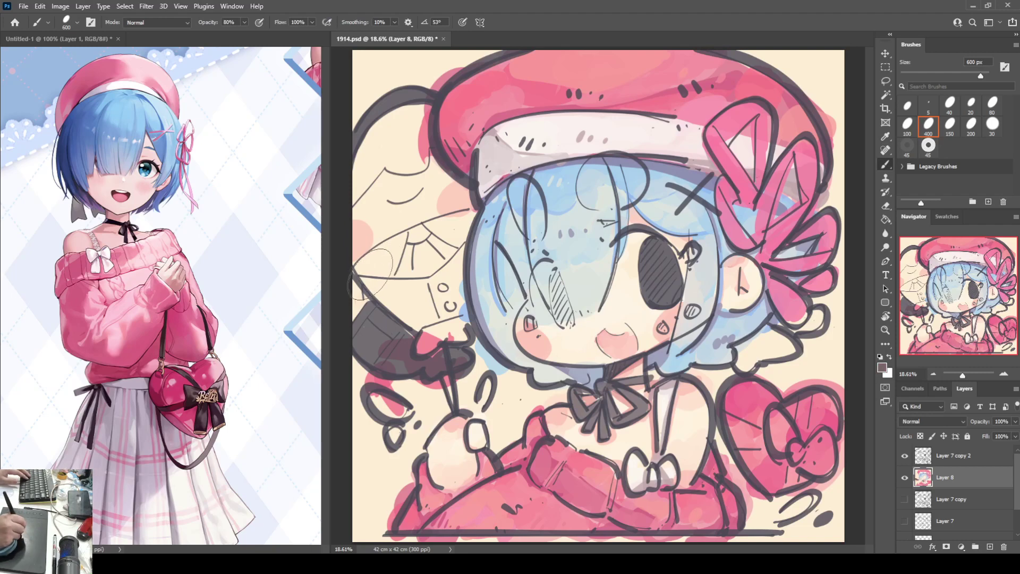
mouse_move(372, 272)
mouse_down()
mouse_move(432, 267)
mouse_move(449, 279)
mouse_move(456, 291)
mouse_move(421, 313)
mouse_move(457, 321)
mouse_up()
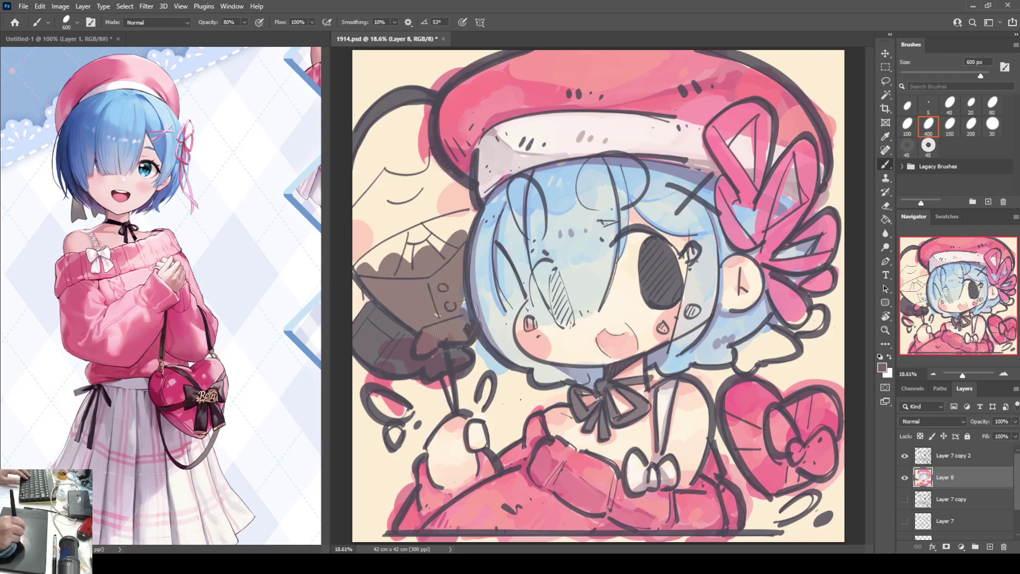
mouse_move(393, 149)
mouse_down()
mouse_move(380, 159)
mouse_move(366, 115)
mouse_move(351, 199)
mouse_move(385, 159)
mouse_move(414, 170)
mouse_move(409, 141)
mouse_move(372, 116)
mouse_move(419, 80)
mouse_up()
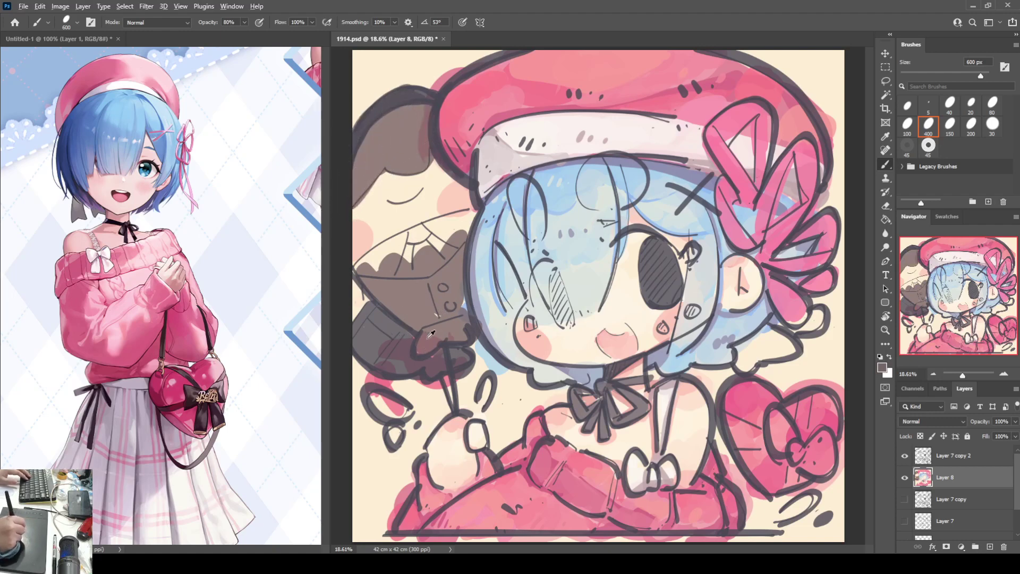
Shade the small figure's coat with darker browns, covering the chest and the area around the buttons.
key(i)
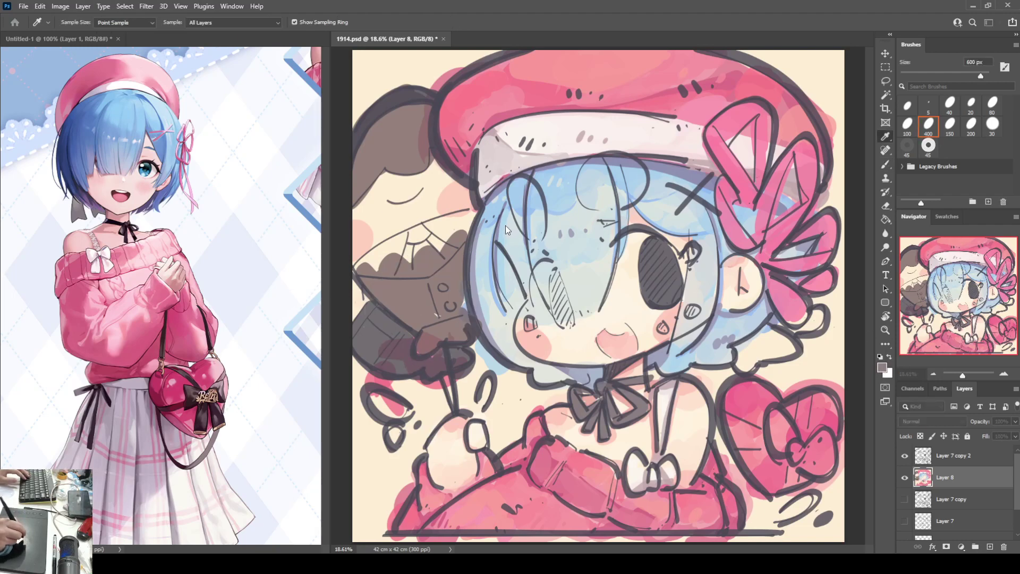
key(b)
mouse_move(397, 281)
mouse_down()
mouse_move(446, 249)
mouse_move(462, 329)
mouse_move(438, 347)
mouse_move(417, 314)
mouse_move(432, 315)
mouse_move(451, 266)
mouse_move(402, 297)
mouse_move(440, 280)
mouse_move(403, 252)
mouse_move(441, 234)
mouse_move(377, 217)
mouse_up()
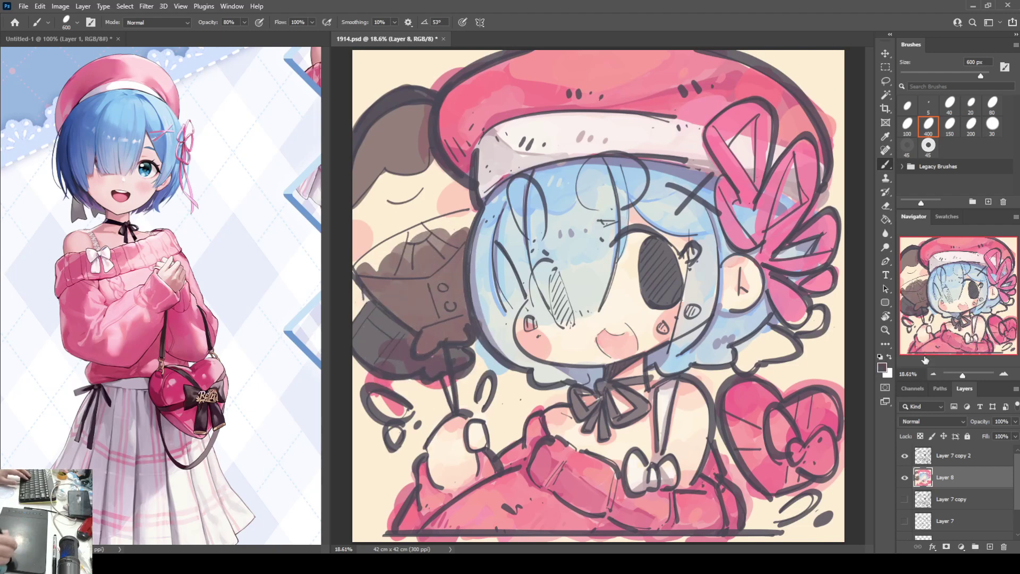
key(i)
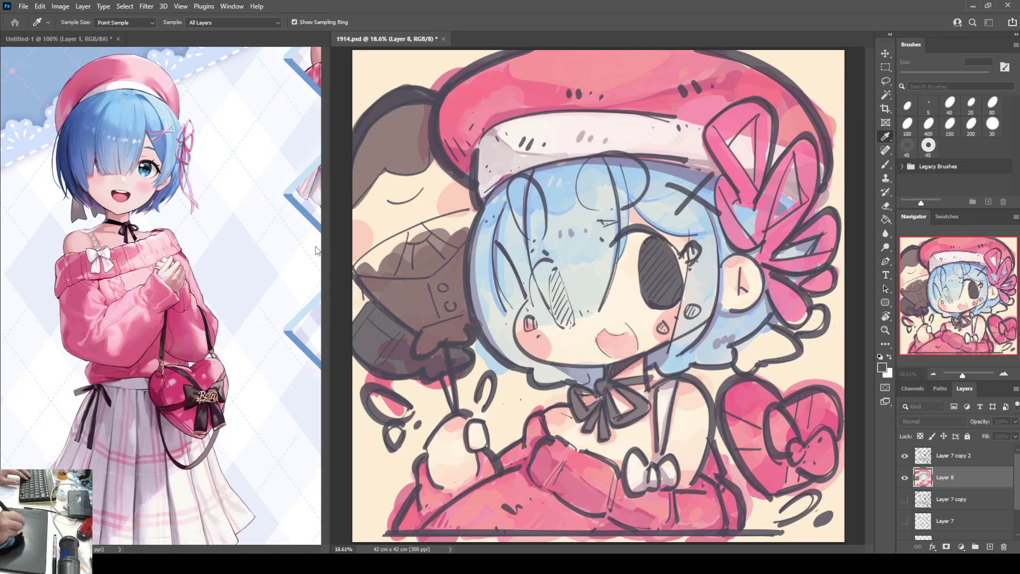
key(b)
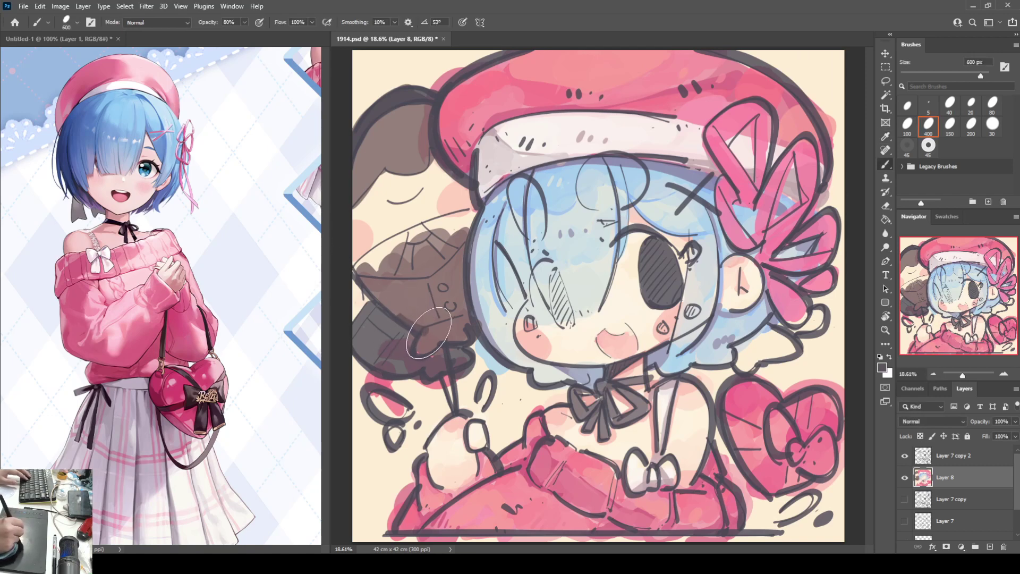
mouse_move(429, 332)
mouse_down()
mouse_move(455, 330)
mouse_move(441, 315)
mouse_move(420, 314)
mouse_move(394, 278)
mouse_move(424, 292)
mouse_move(417, 315)
mouse_move(439, 293)
mouse_move(460, 301)
mouse_move(445, 272)
mouse_move(392, 283)
mouse_move(426, 299)
mouse_move(447, 274)
mouse_up()
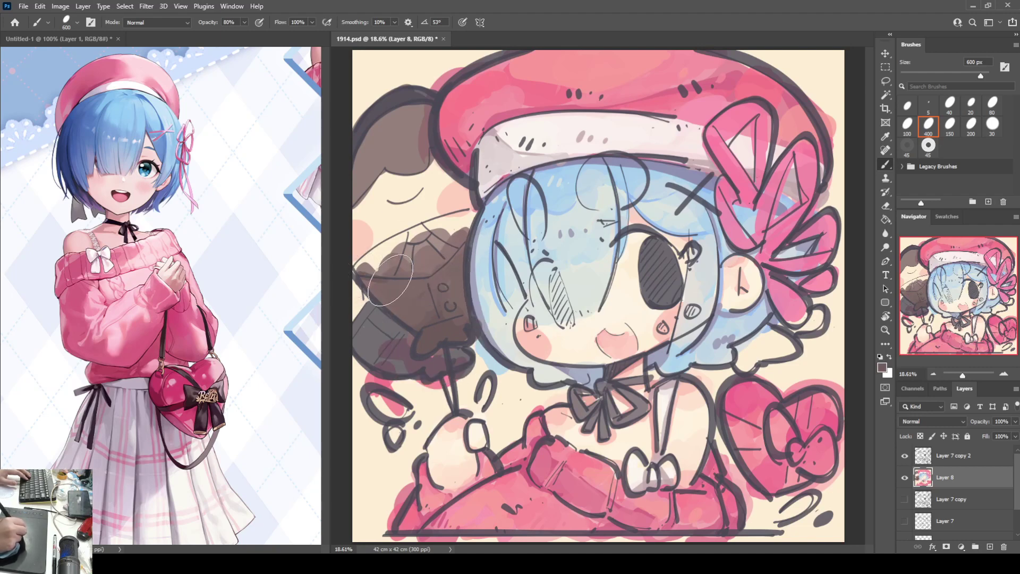
mouse_move(431, 279)
mouse_down()
mouse_move(469, 242)
mouse_move(470, 321)
mouse_move(424, 334)
mouse_move(453, 322)
mouse_move(462, 345)
mouse_up()
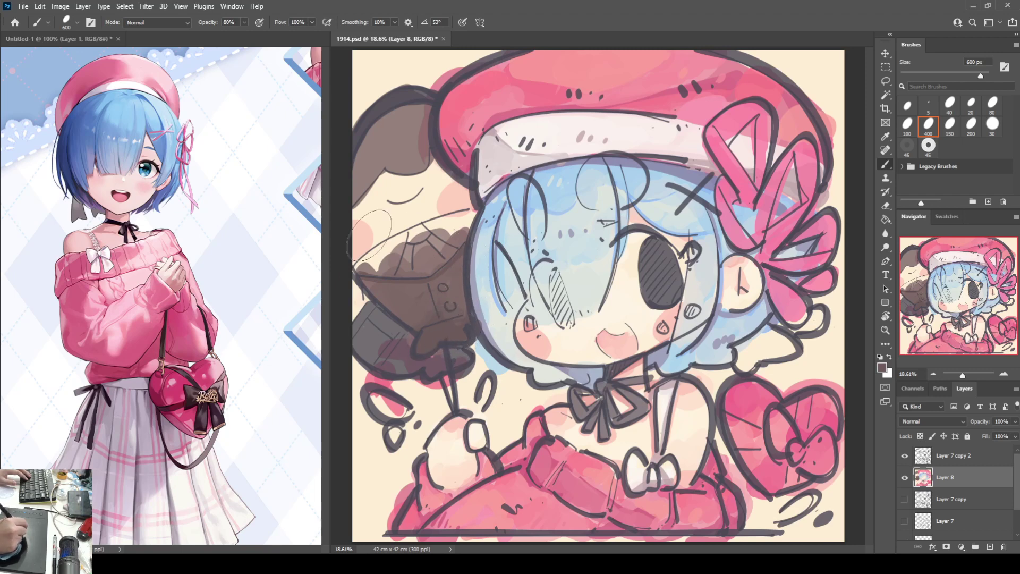
Darken the small figure's hair with deeper browns sampled from the artwork.
mouse_move(388, 189)
mouse_down()
mouse_move(342, 133)
mouse_move(336, 96)
mouse_move(361, 177)
mouse_move(352, 196)
mouse_move(367, 123)
mouse_move(351, 201)
mouse_move(387, 161)
mouse_move(424, 166)
mouse_move(388, 164)
mouse_move(424, 164)
mouse_move(431, 145)
mouse_move(357, 190)
mouse_move(357, 161)
mouse_move(396, 156)
mouse_move(424, 128)
mouse_up()
alt+click(428, 130)
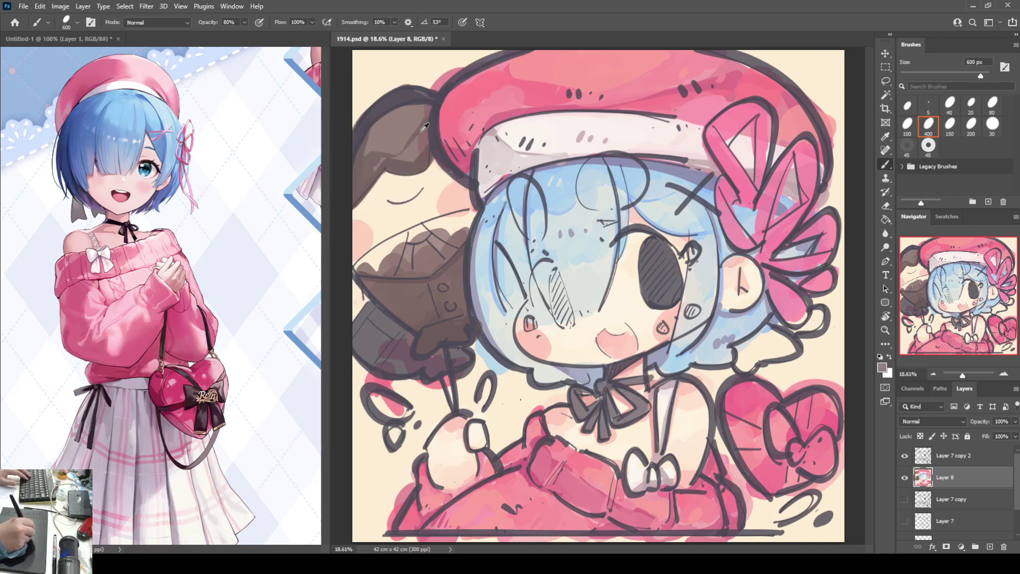
alt+click(418, 147)
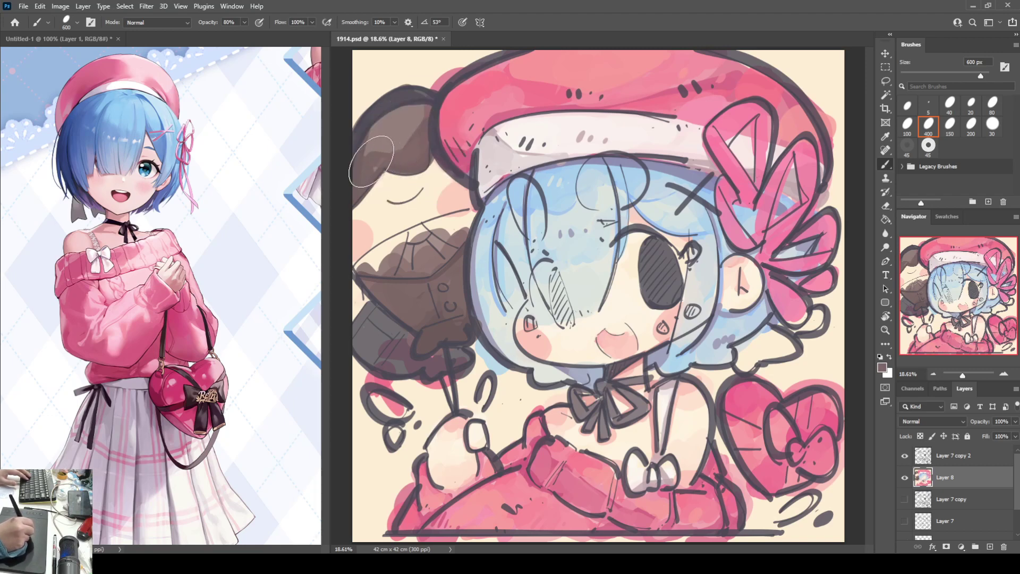
alt+click(376, 127)
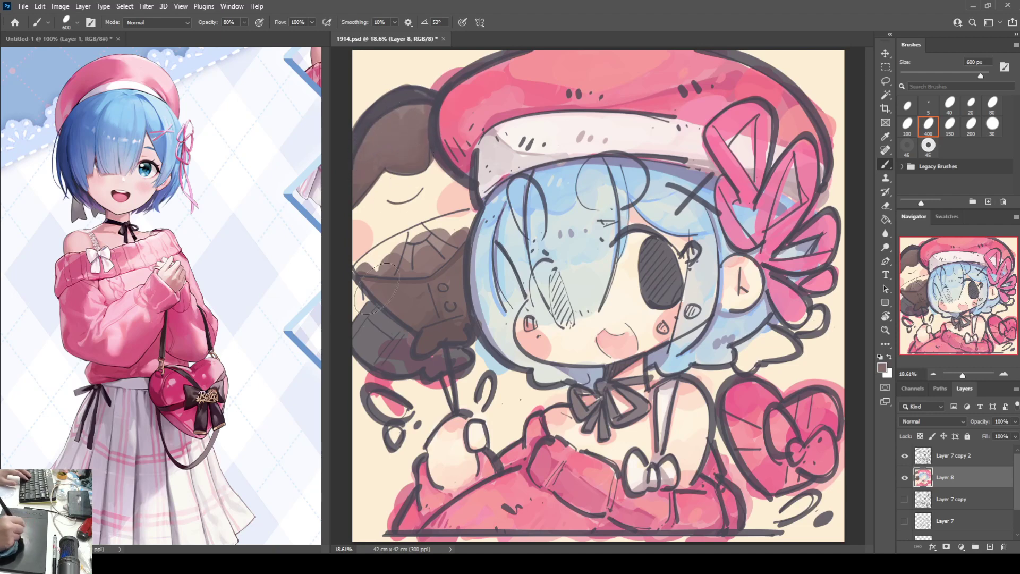
Fill the small figure's lapels with dark grey and blend sampled browns into the coat around the buttons.
drag(430, 348, 425, 335)
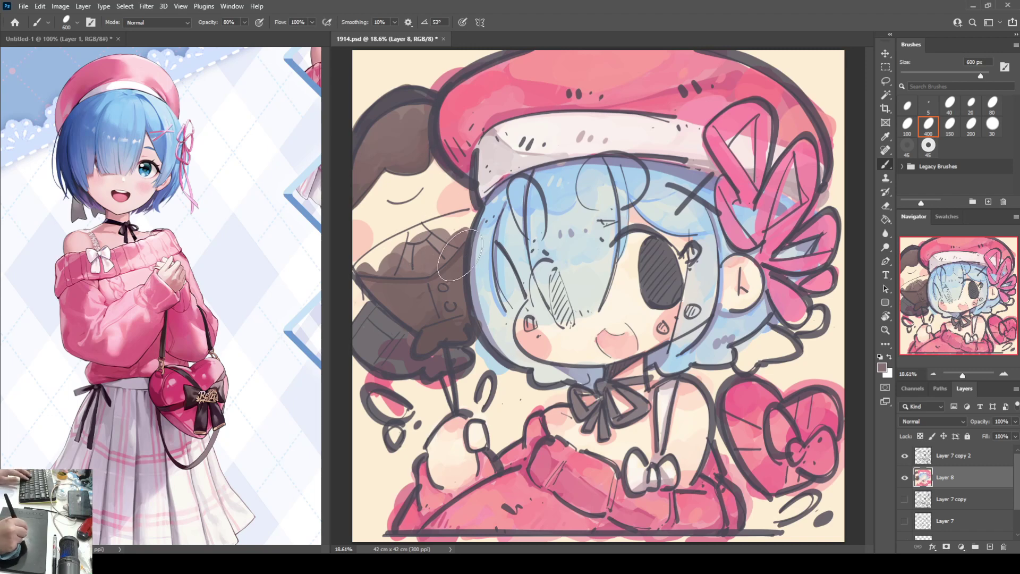
mouse_move(438, 222)
mouse_down()
mouse_move(457, 240)
mouse_move(430, 226)
mouse_move(458, 243)
mouse_move(443, 228)
mouse_move(466, 219)
mouse_move(442, 230)
mouse_move(459, 231)
mouse_move(474, 208)
mouse_move(449, 248)
mouse_move(356, 272)
mouse_move(405, 232)
mouse_move(394, 269)
mouse_move(369, 265)
mouse_move(398, 238)
mouse_move(399, 253)
mouse_move(369, 266)
mouse_move(411, 275)
mouse_move(408, 251)
mouse_move(413, 276)
mouse_move(443, 242)
mouse_move(384, 257)
mouse_move(402, 251)
mouse_move(390, 267)
mouse_move(363, 263)
mouse_move(464, 223)
mouse_move(450, 231)
mouse_move(438, 272)
mouse_move(418, 250)
mouse_move(444, 250)
mouse_move(419, 234)
mouse_up()
alt+click(417, 232)
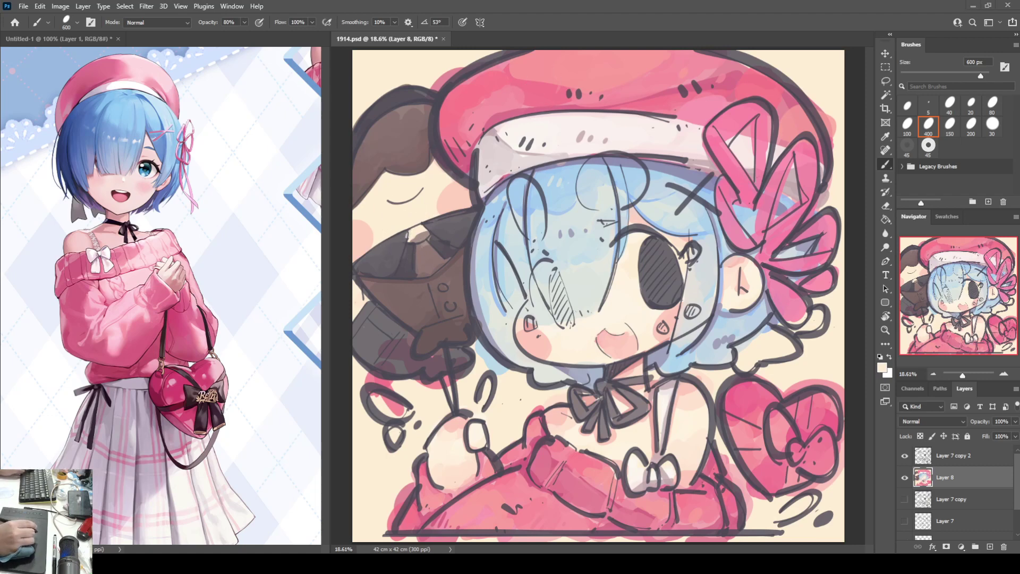
alt+click(439, 310)
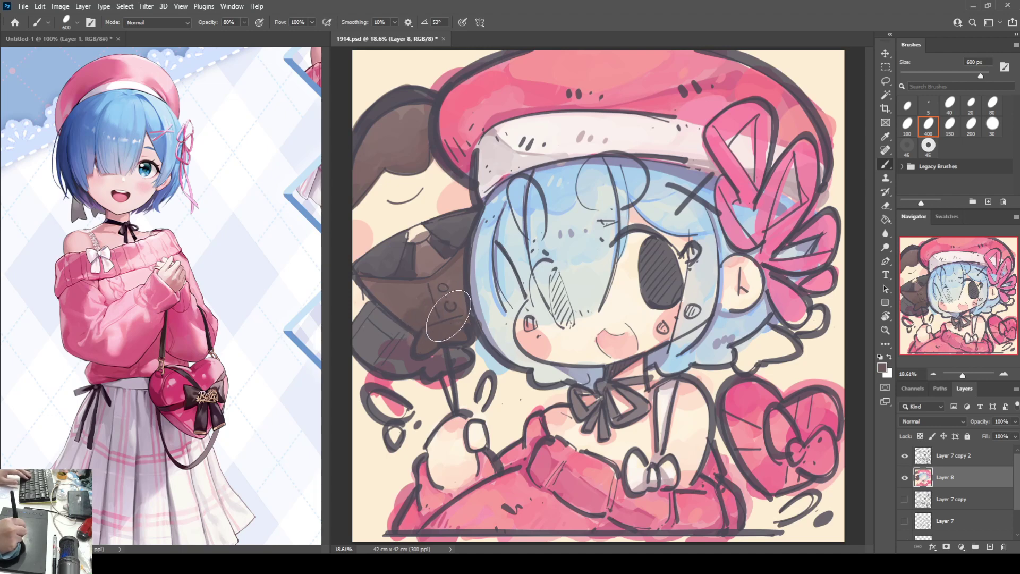
alt+click(430, 293)
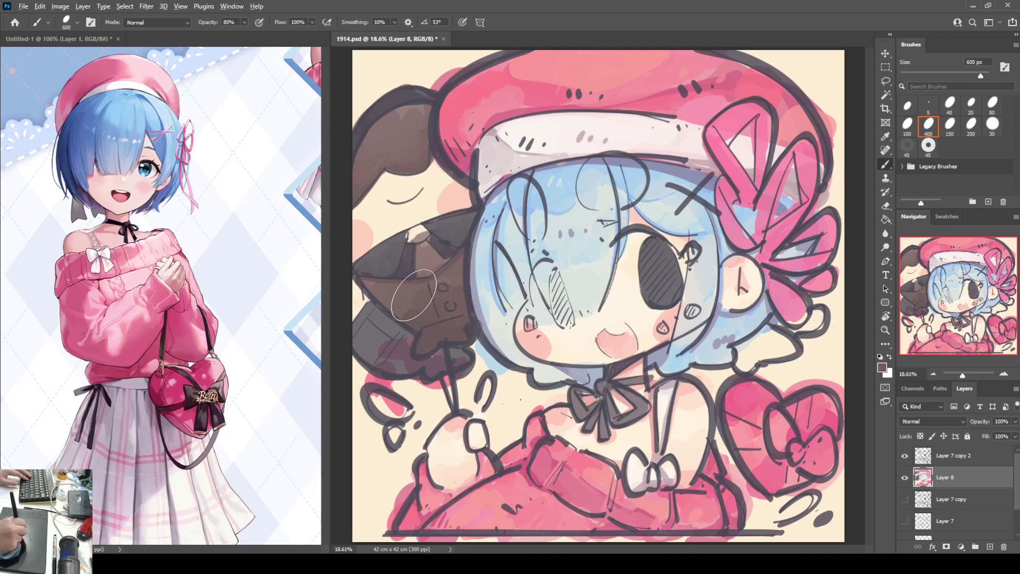
mouse_move(414, 295)
mouse_down()
mouse_move(391, 284)
mouse_move(369, 278)
mouse_move(409, 290)
mouse_move(448, 279)
mouse_up()
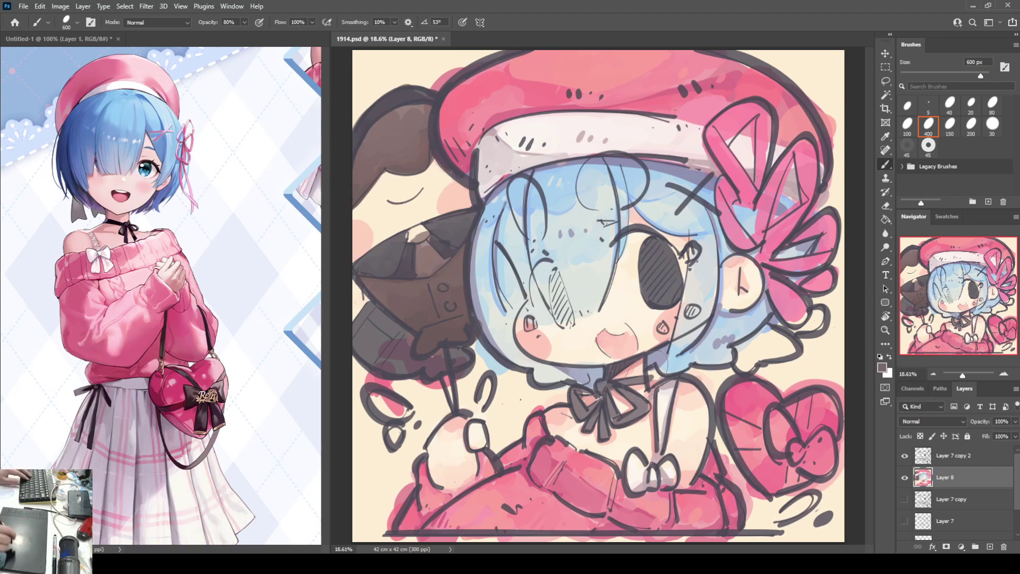
Sample off-white from the chest bow and paint the small figure's collar and shirt front between the lapels.
alt+click(634, 472)
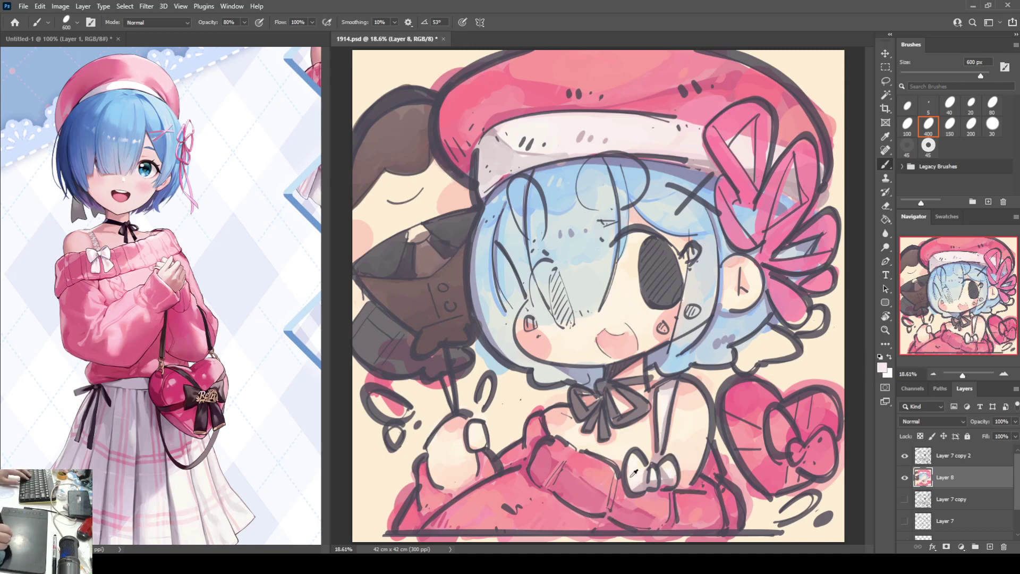
alt+click(405, 236)
alt+click(433, 221)
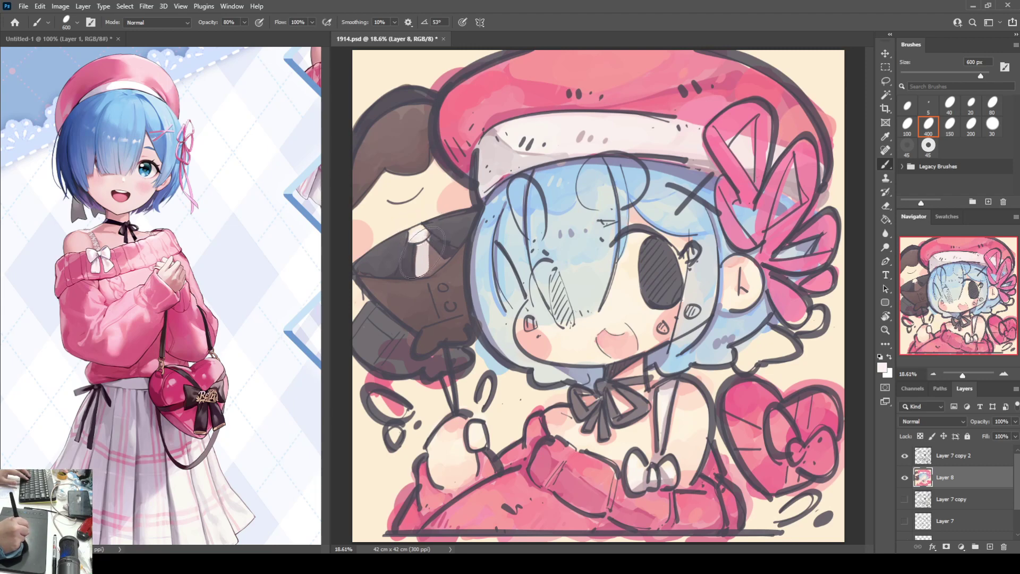
Retouch the small figure's lapel edge with sampled dark grey and blend sampled browns into the coat around the buttons.
alt+click(453, 242)
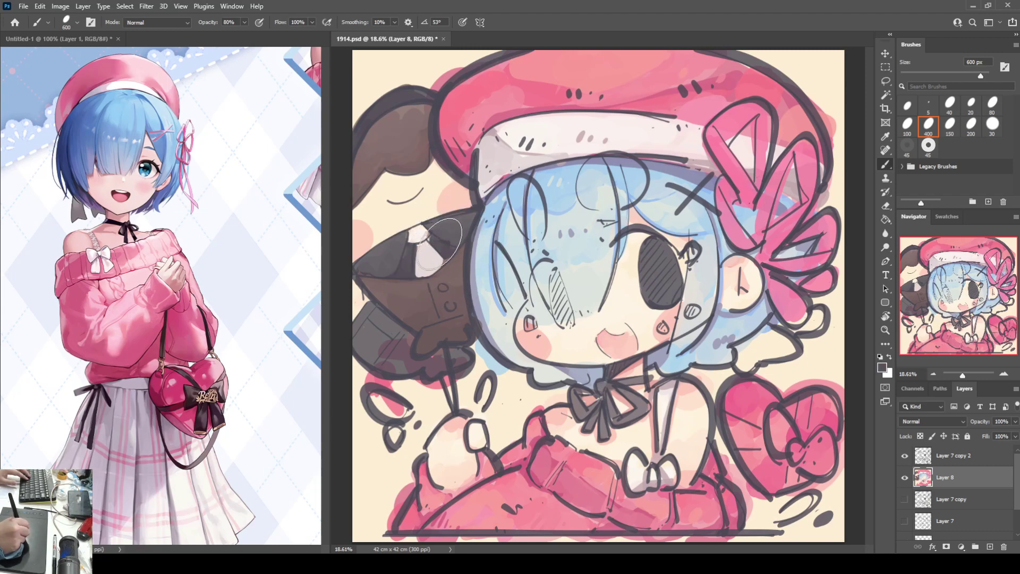
mouse_move(438, 252)
mouse_down()
mouse_move(427, 279)
mouse_move(461, 250)
mouse_up()
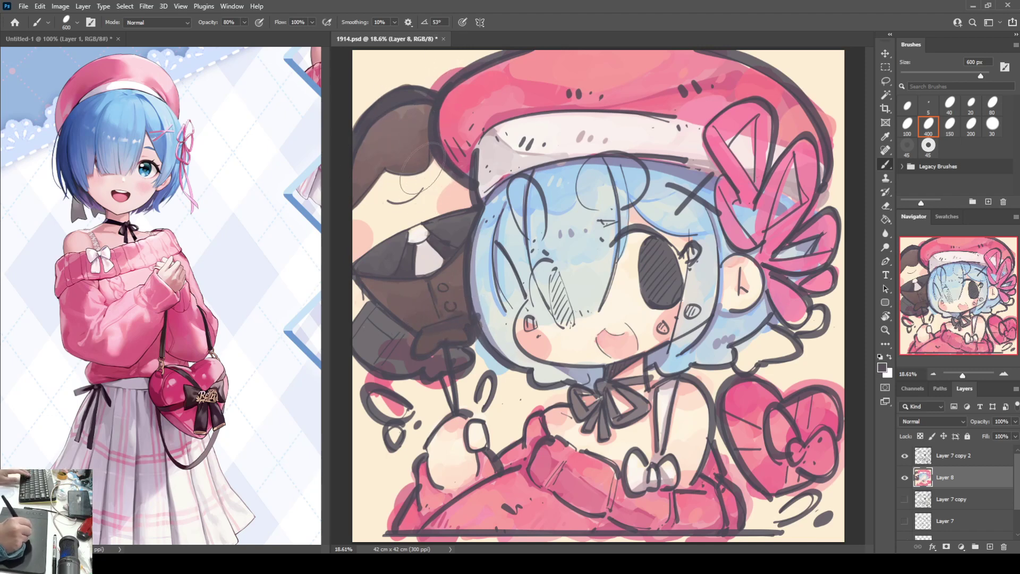
key(ctrl+z)
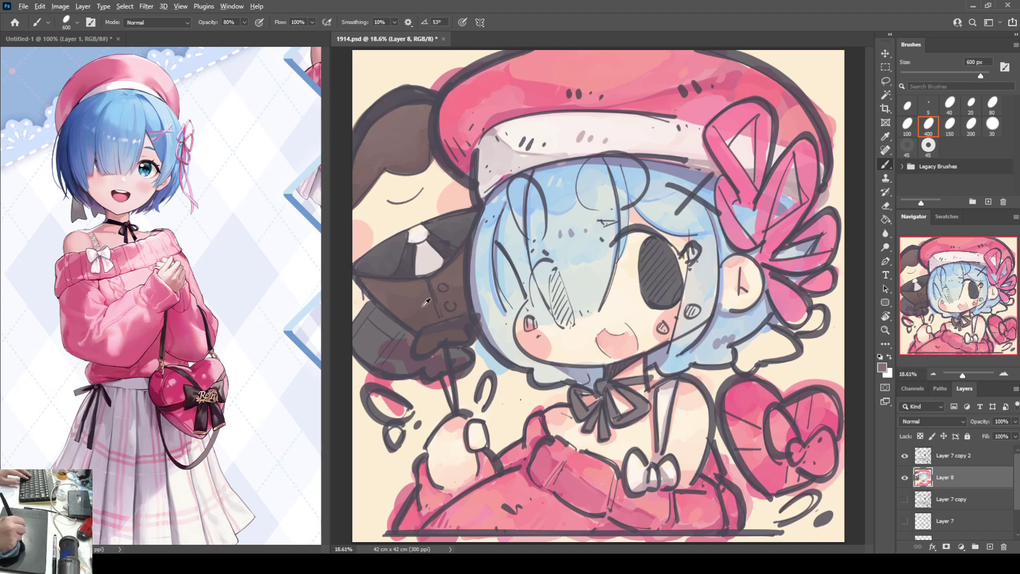
alt+click(452, 316)
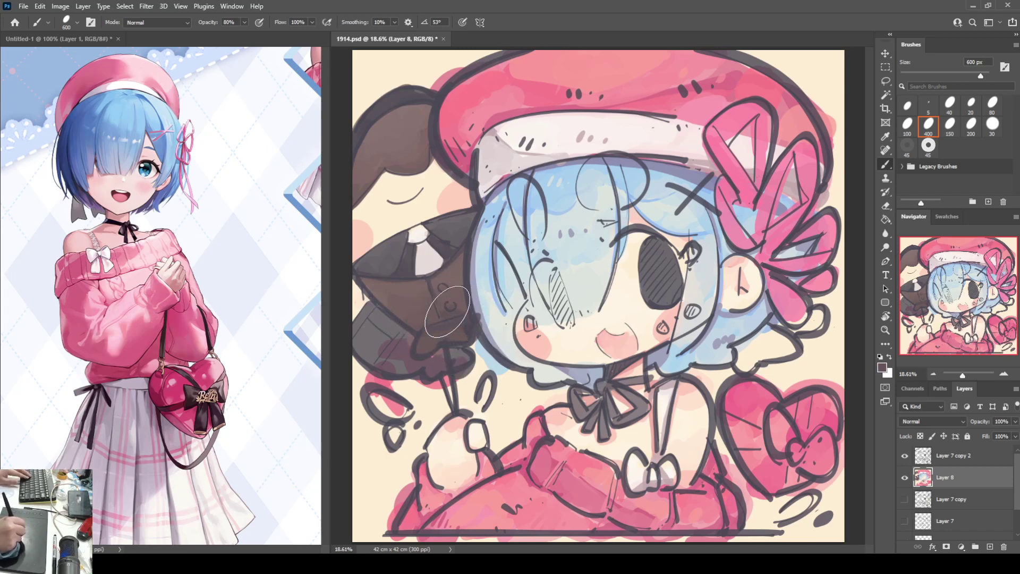
alt+click(425, 300)
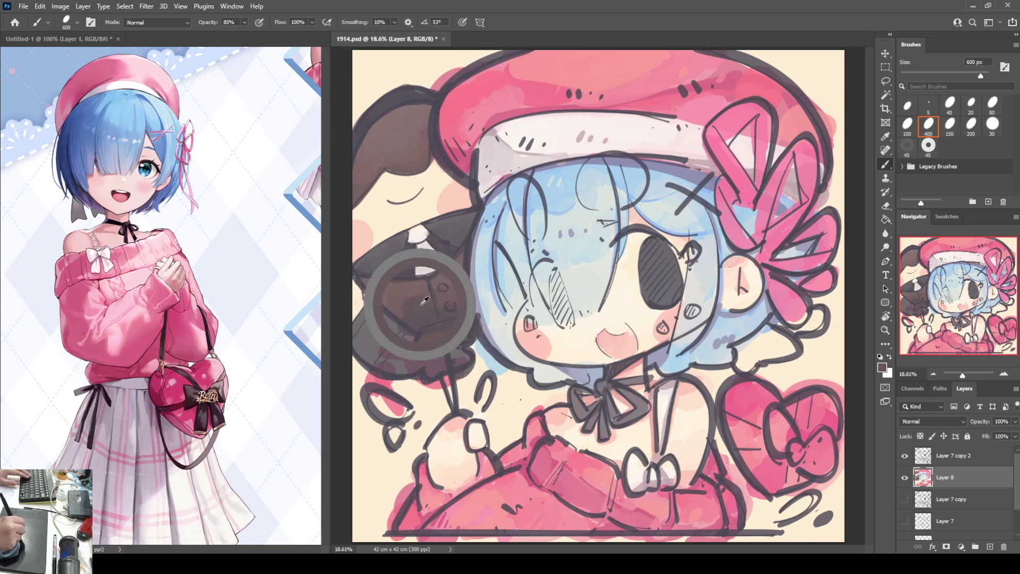
alt+click(452, 294)
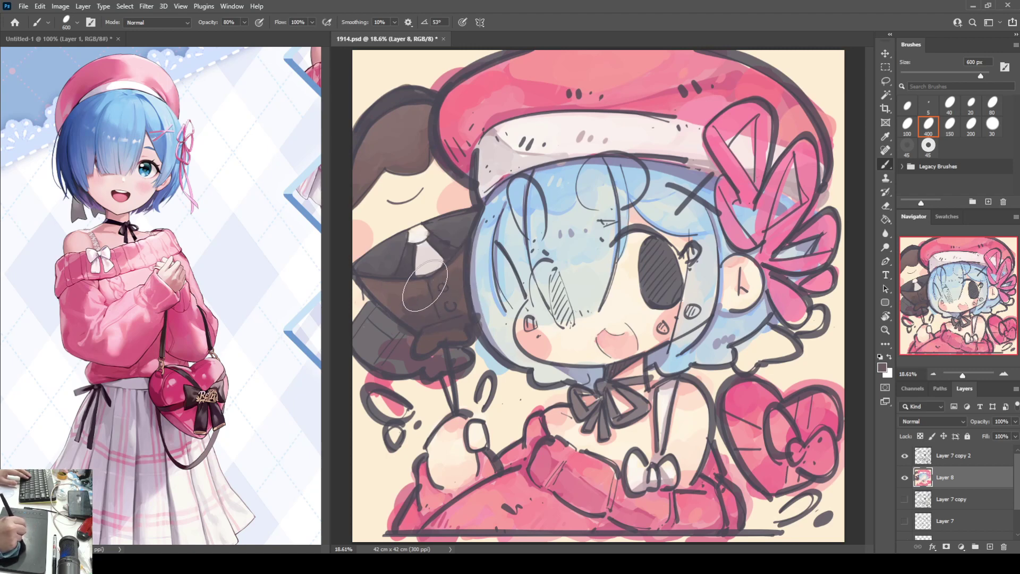
drag(449, 276, 458, 315)
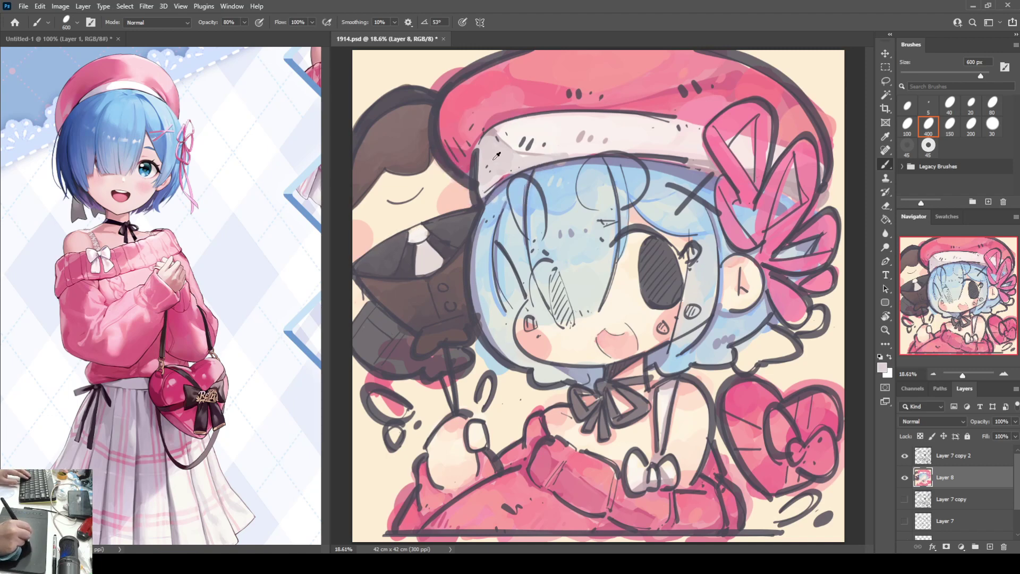
Add small light highlight dashes to the small figure's right-hand lapel and retouch the lapel beside the collar with dark grey.
drag(435, 224, 451, 222)
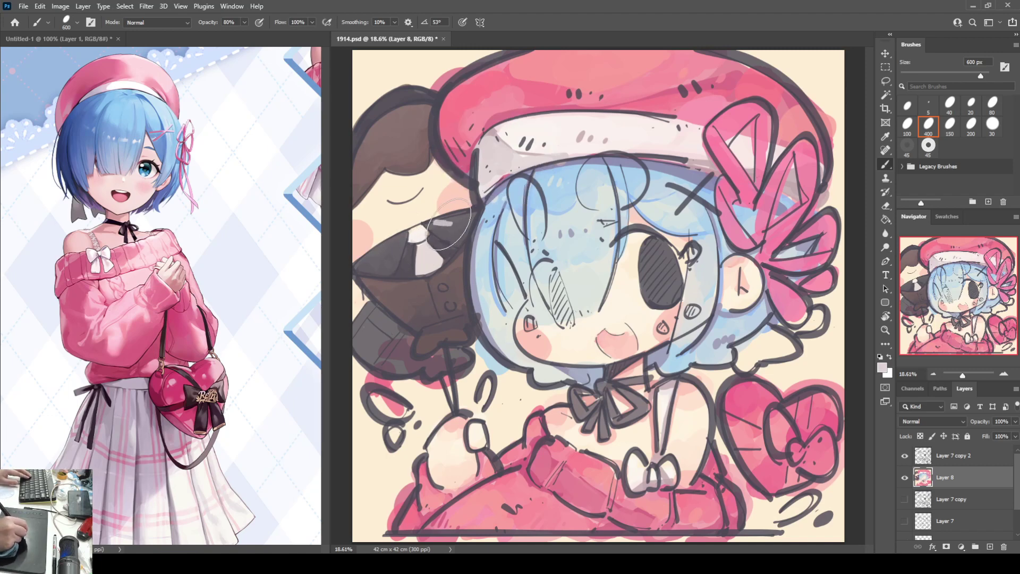
key(ctrl+z)
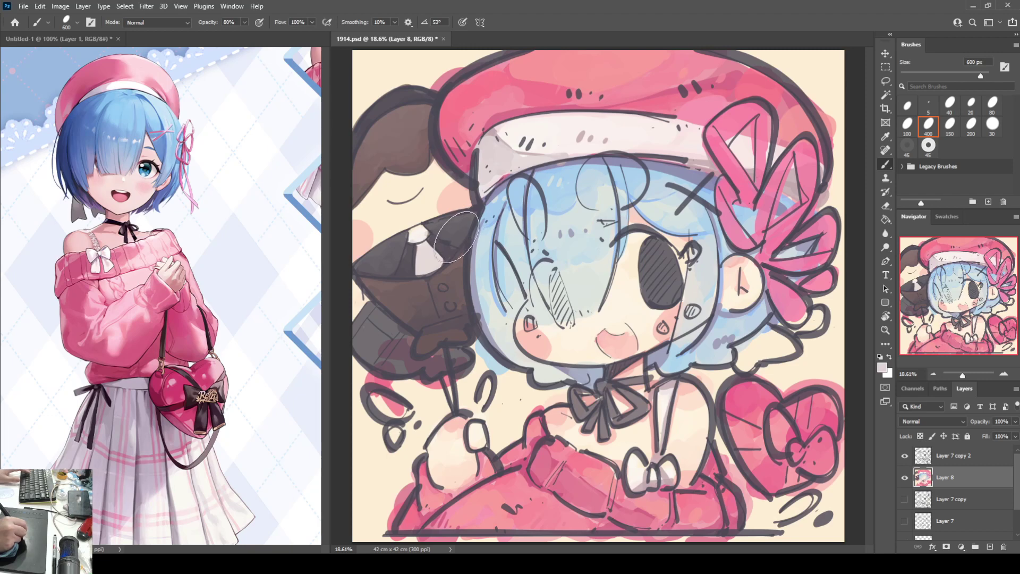
mouse_move(456, 232)
mouse_down()
mouse_move(431, 249)
mouse_move(456, 240)
mouse_up()
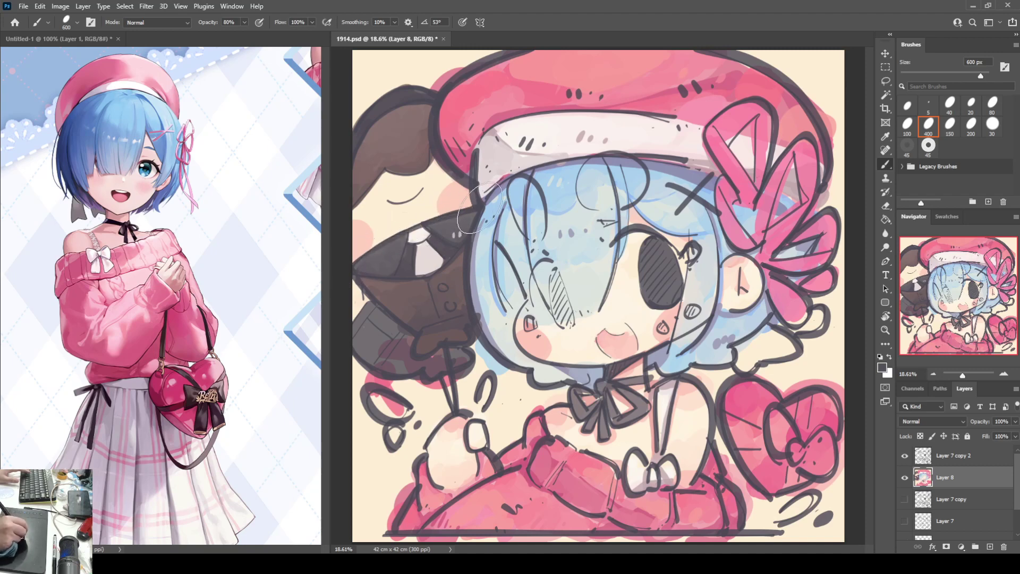
drag(422, 239, 406, 251)
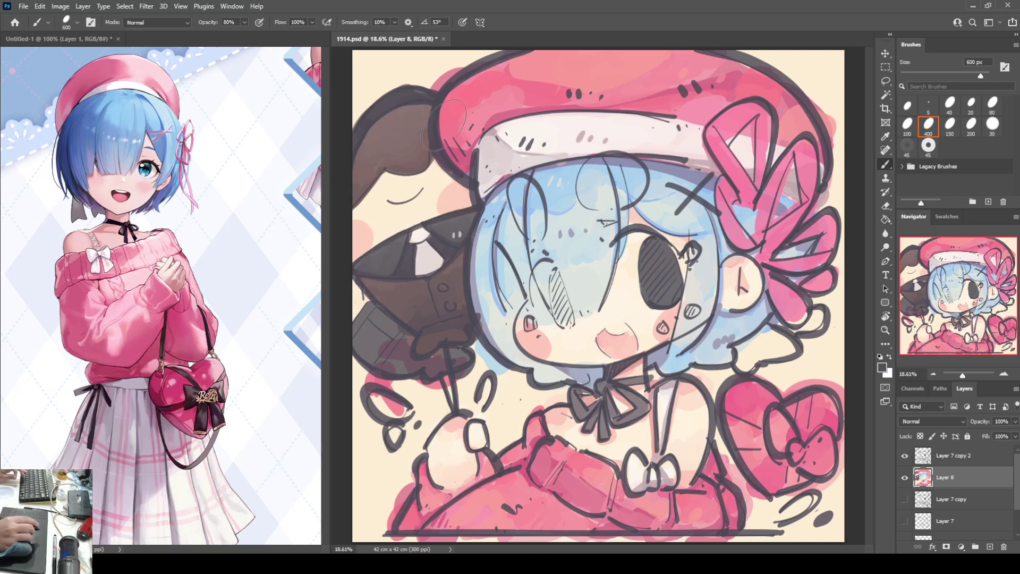
Paint the small figure's two coat buttons gold and add small gold marks on the coat's lower edge.
alt+click(526, 135)
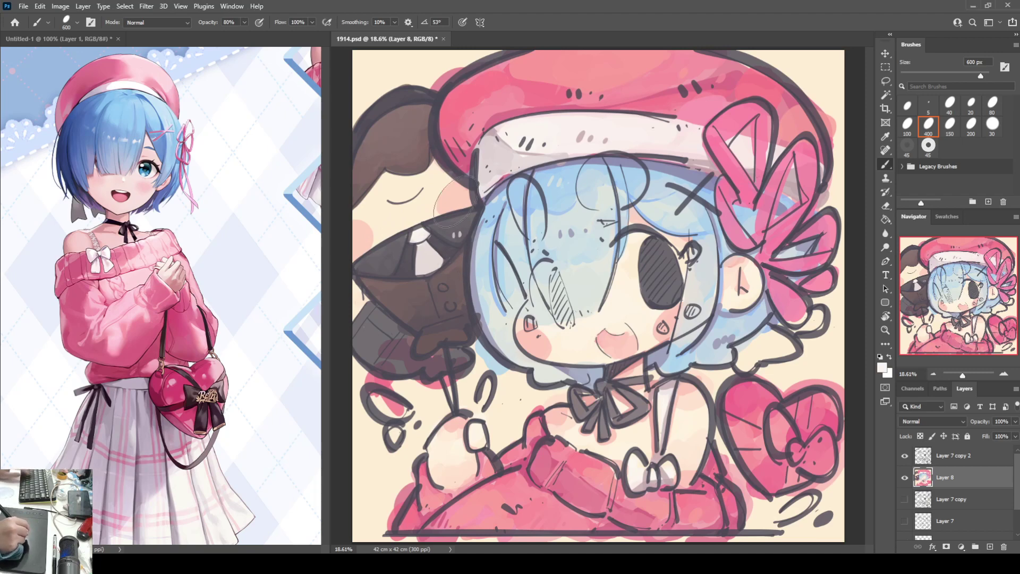
key(alt)
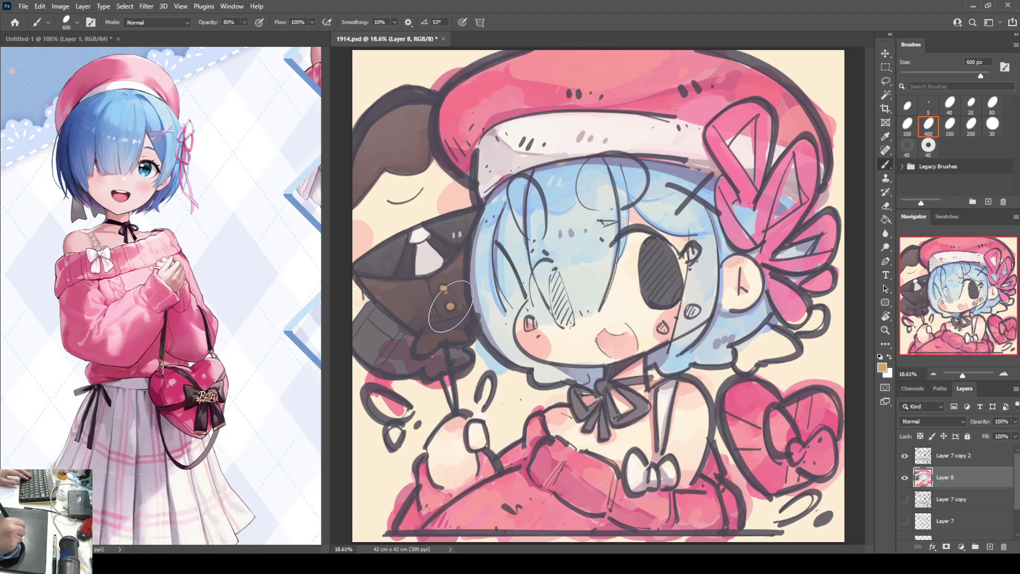
drag(411, 310, 415, 316)
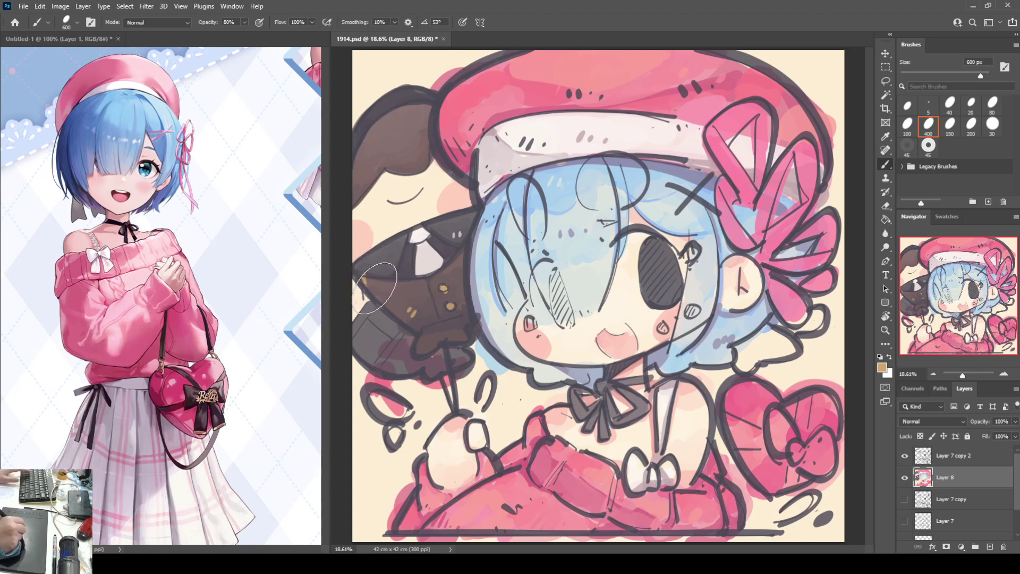
Sample off-white from the shirt front and add two short highlight dashes to the small figure's left-hand lapel.
alt+click(431, 258)
drag(378, 257, 378, 265)
click(386, 260)
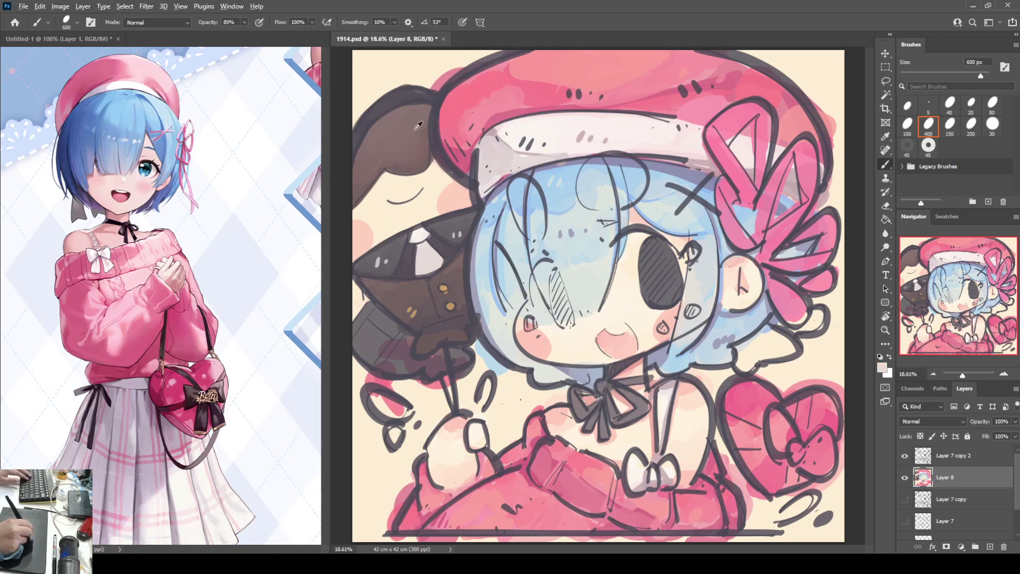
Warm the lower edge of the small figure's hair with reddish brown and add light highlights to the cheeks.
alt+click(421, 152)
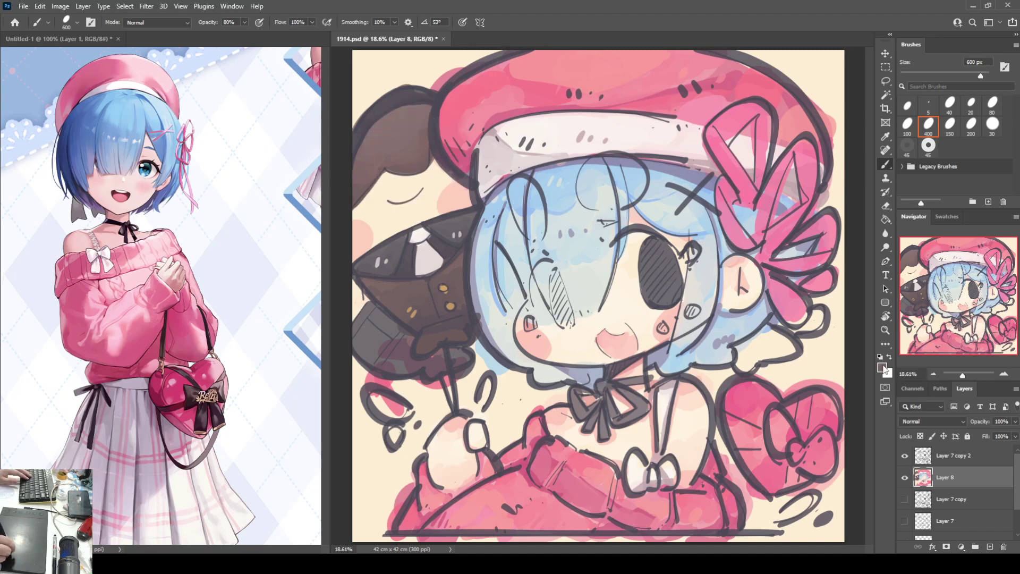
key(i)
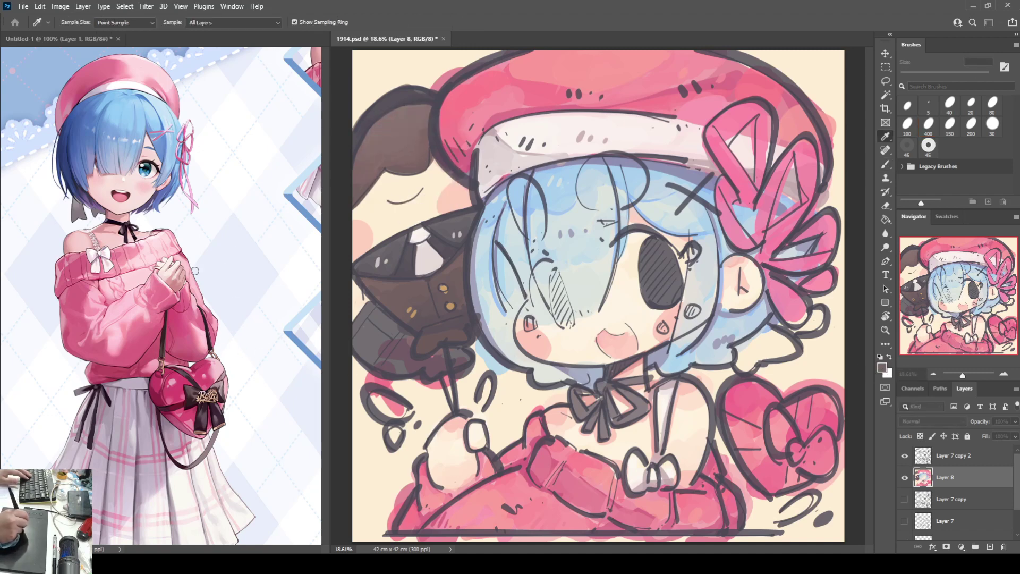
key(b)
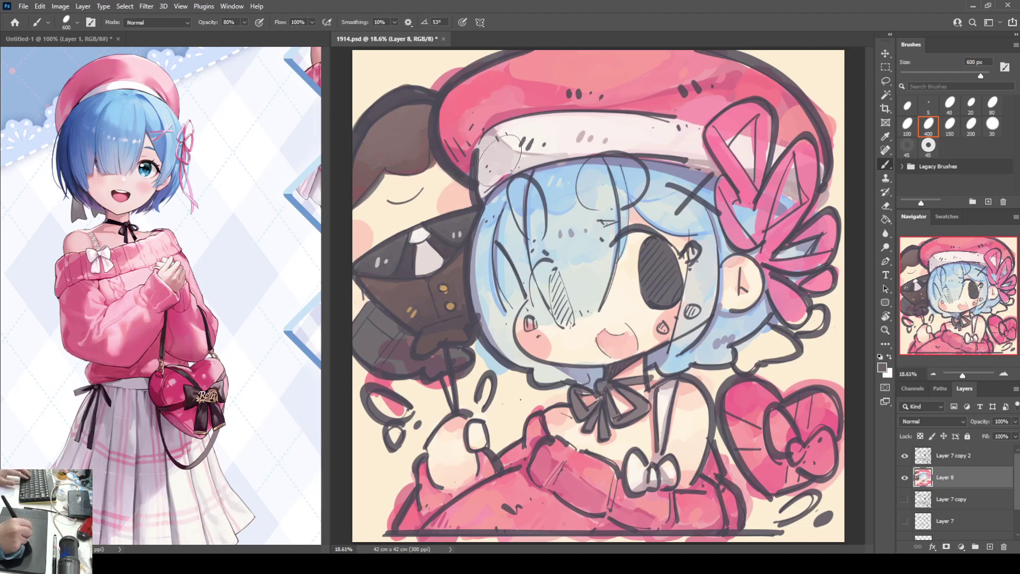
alt+click(435, 177)
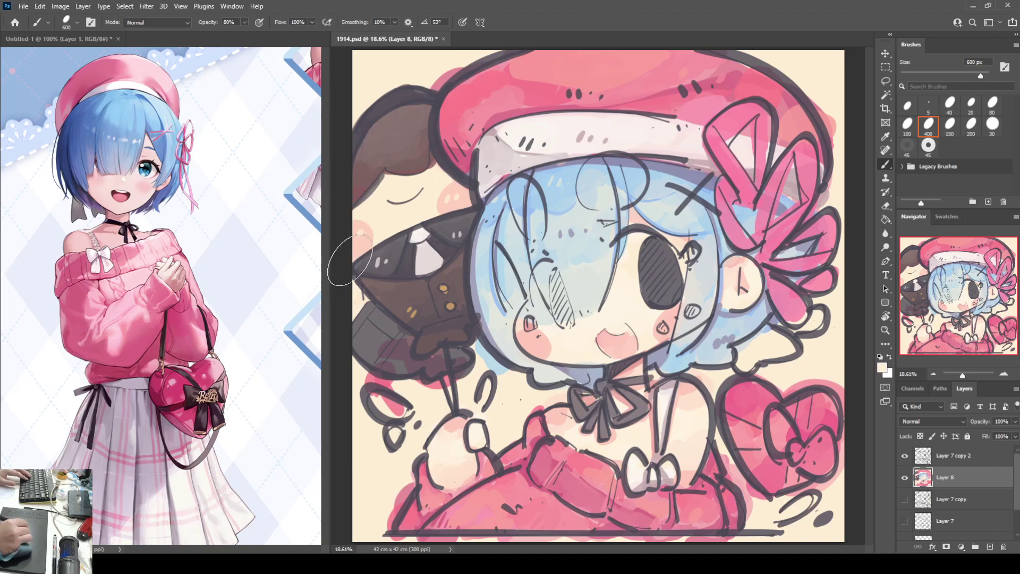
Fill the area below the small figure's coat with dark grey and paint a slanted orange strip at its left edge.
alt+click(380, 348)
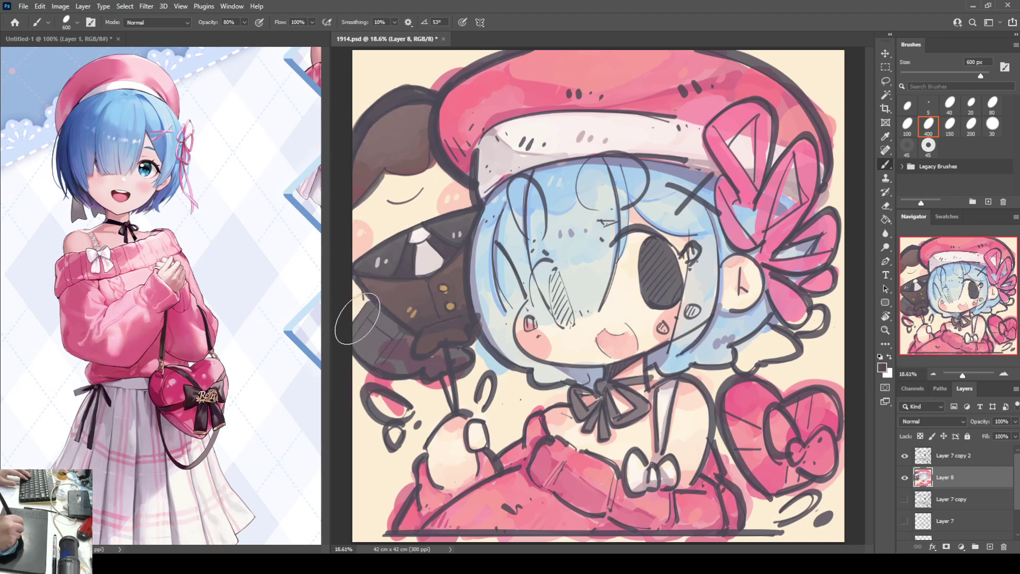
mouse_move(357, 319)
mouse_down()
mouse_move(364, 290)
mouse_move(375, 301)
mouse_move(354, 327)
mouse_move(375, 301)
mouse_move(358, 341)
mouse_move(392, 332)
mouse_move(409, 344)
mouse_move(395, 349)
mouse_move(430, 366)
mouse_move(460, 353)
mouse_move(431, 358)
mouse_move(425, 324)
mouse_up()
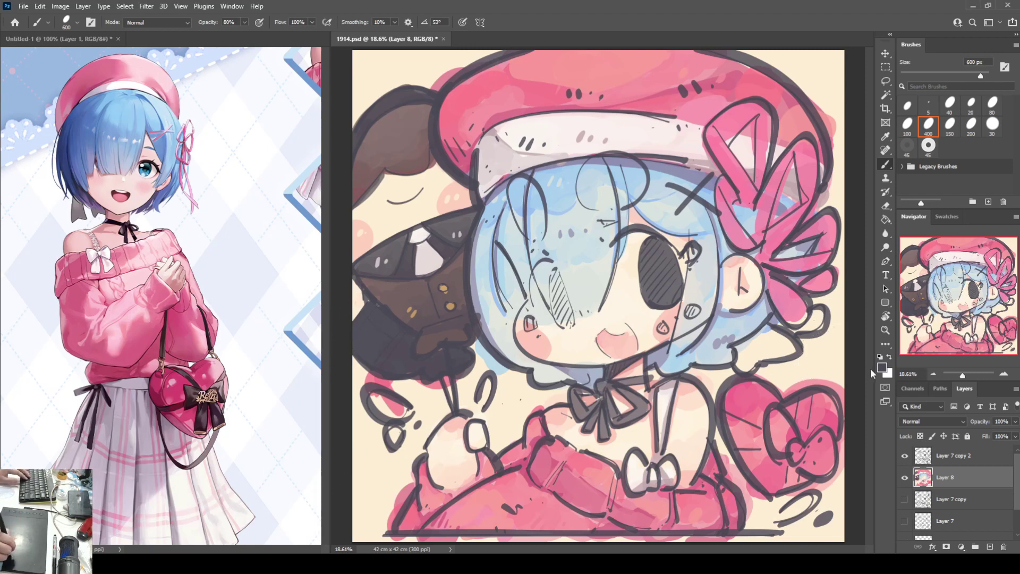
key(i)
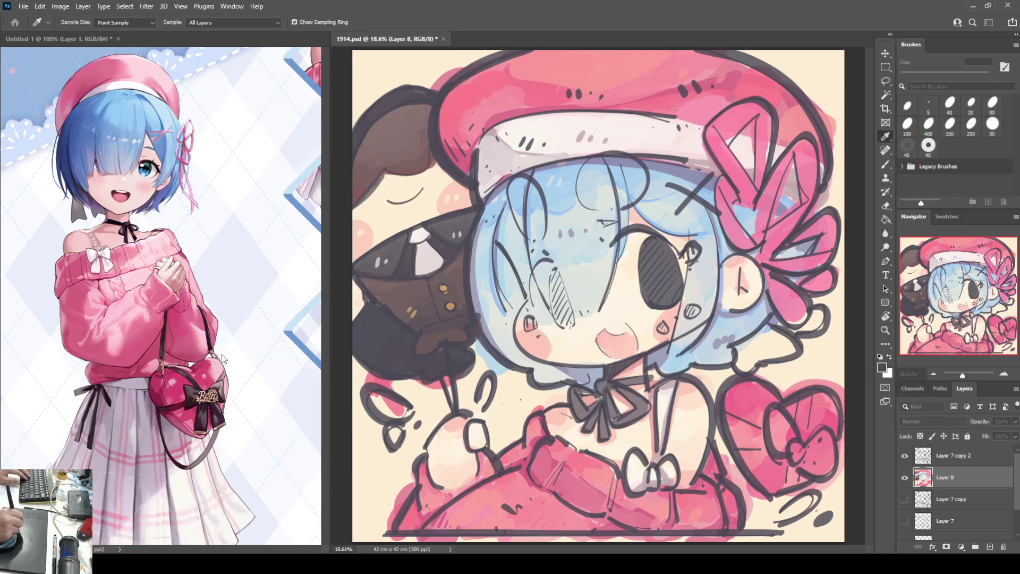
key(b)
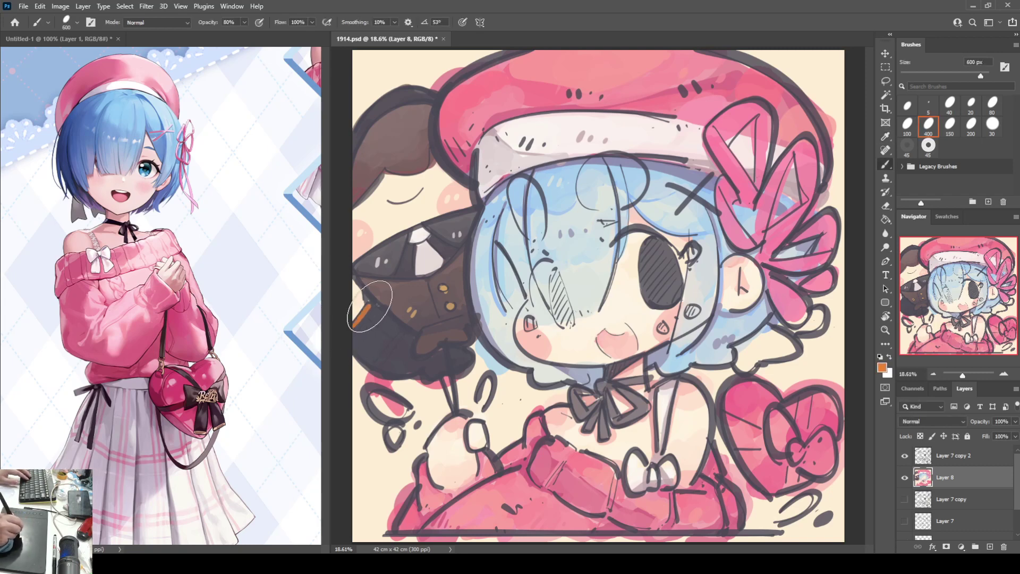
drag(370, 302, 355, 329)
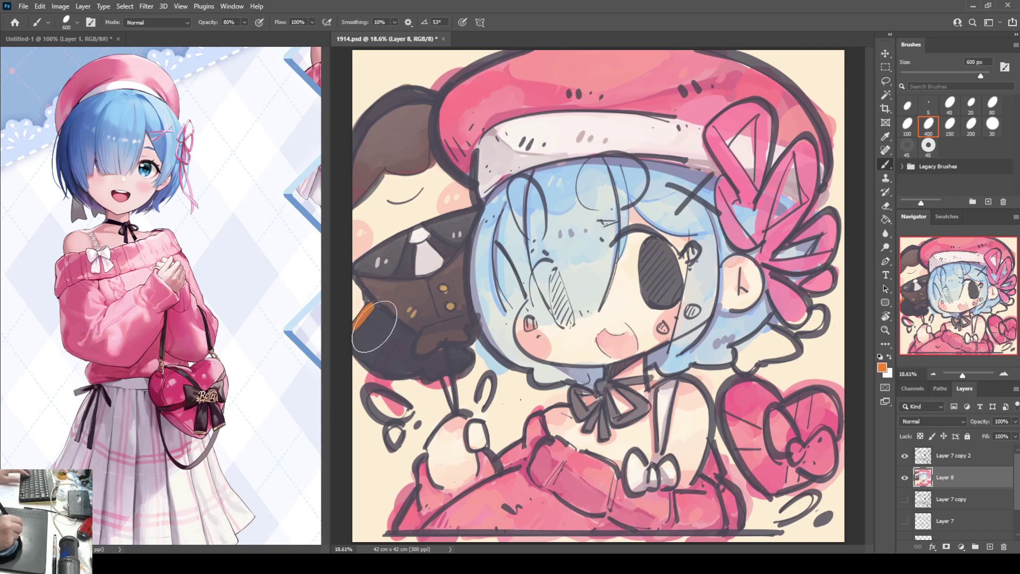
alt+click(360, 317)
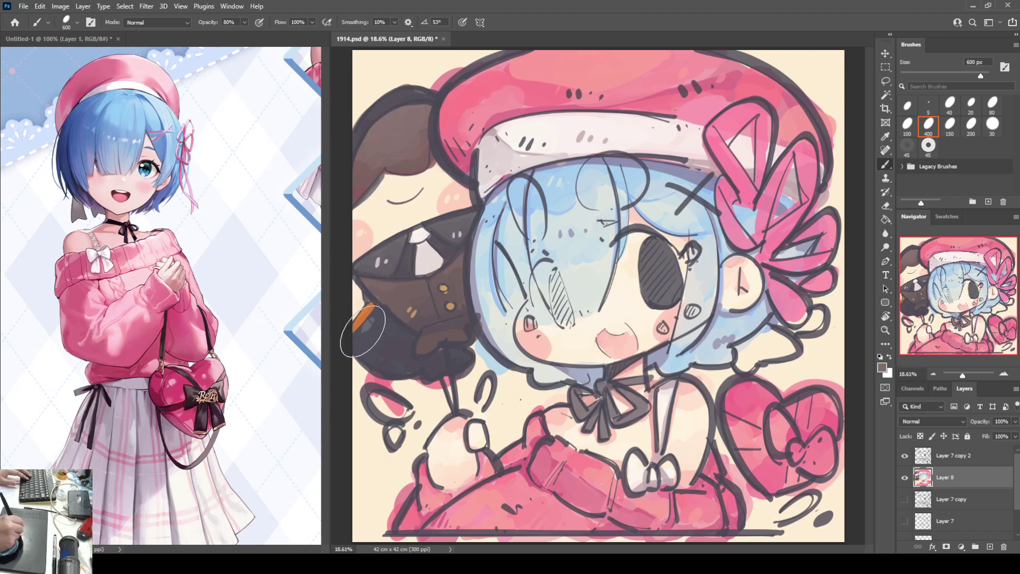
alt+click(366, 332)
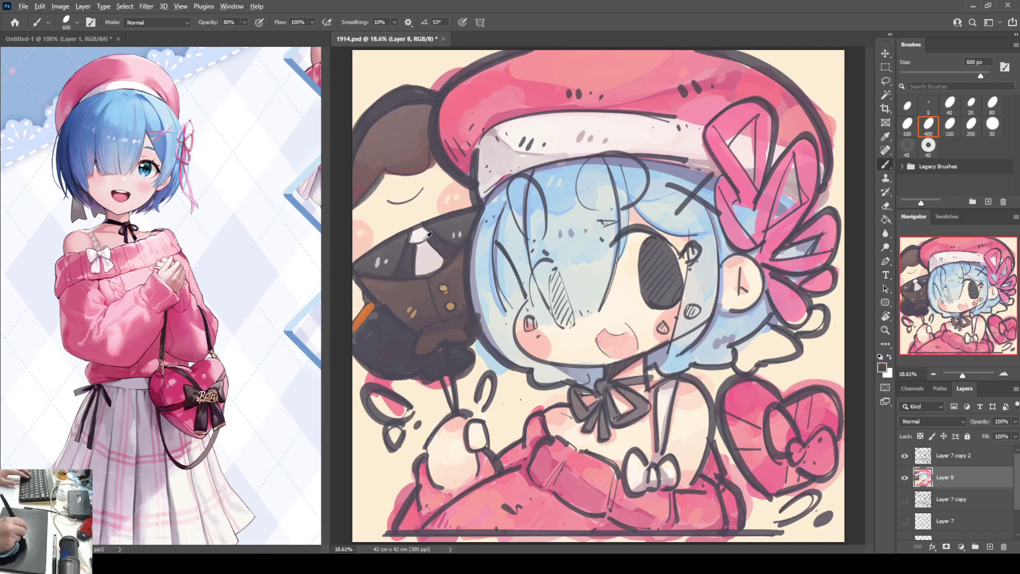
Paint a light grey block with darker grey lines below the orange strip and refine the edges of both with sampled colours.
alt+click(369, 325)
mouse_move(369, 325)
mouse_down()
mouse_move(358, 340)
mouse_move(372, 361)
mouse_move(412, 332)
mouse_move(404, 336)
mouse_up()
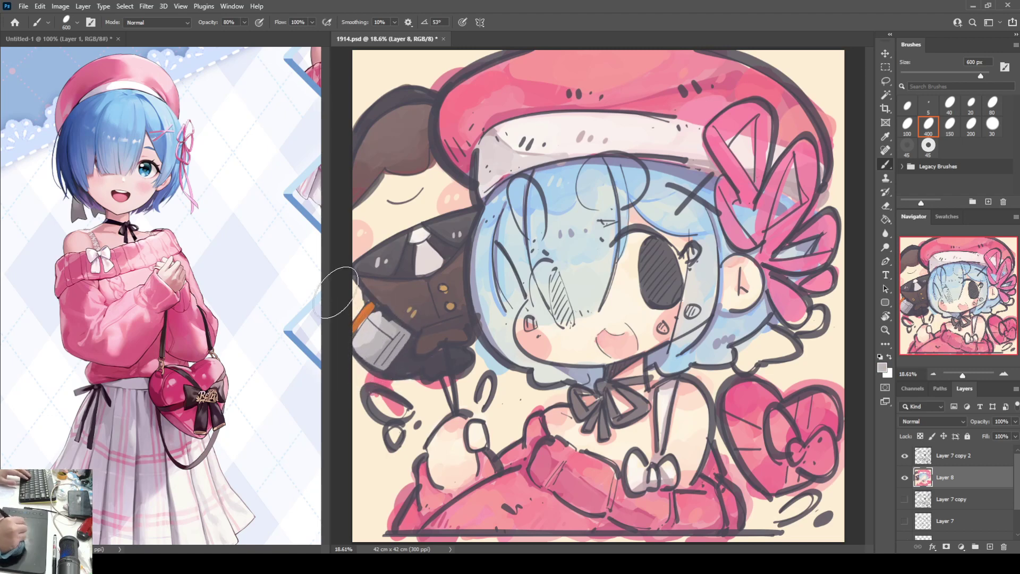
alt+click(369, 314)
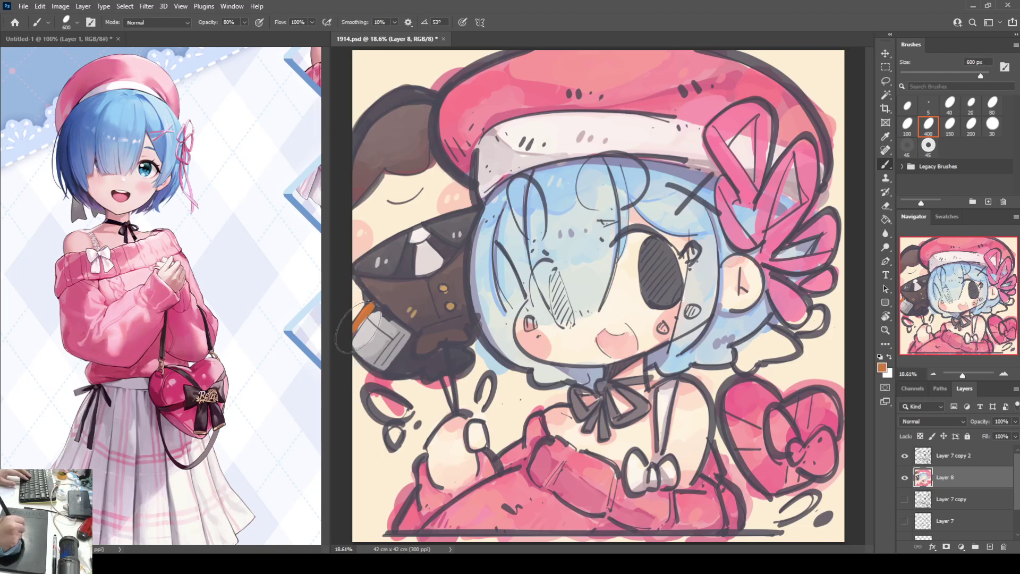
alt+click(378, 311)
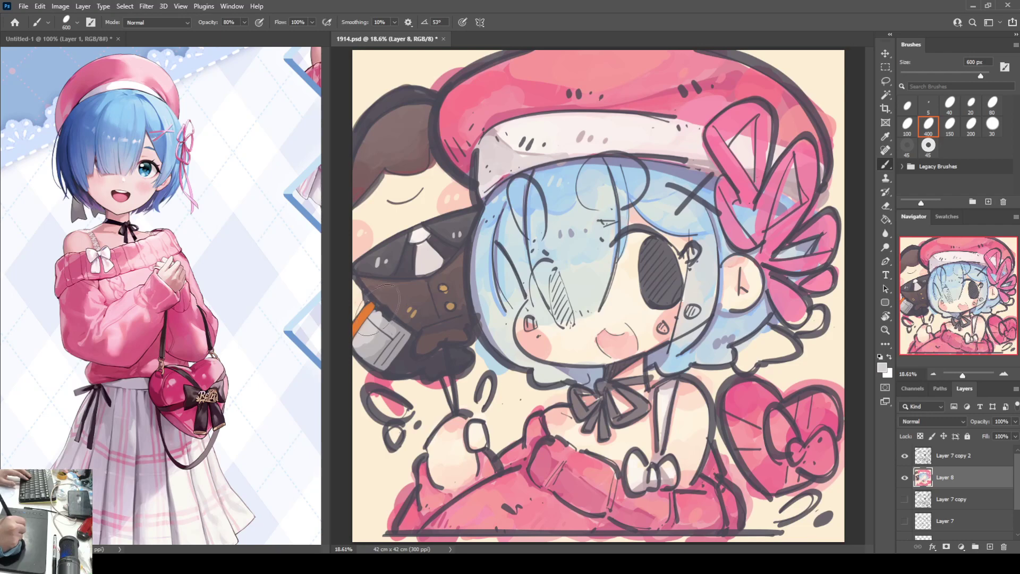
alt+click(387, 326)
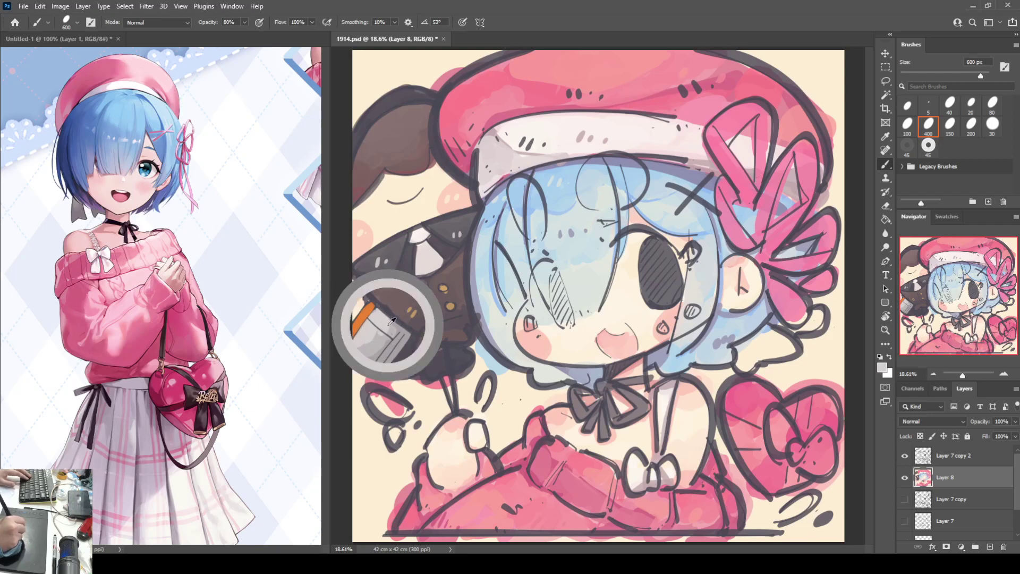
alt+click(380, 343)
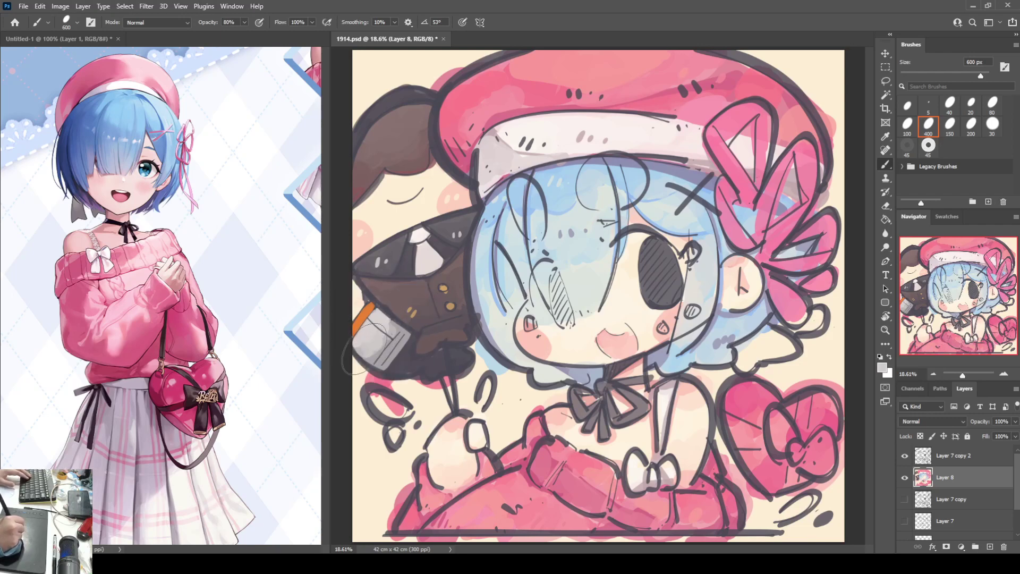
alt+click(388, 320)
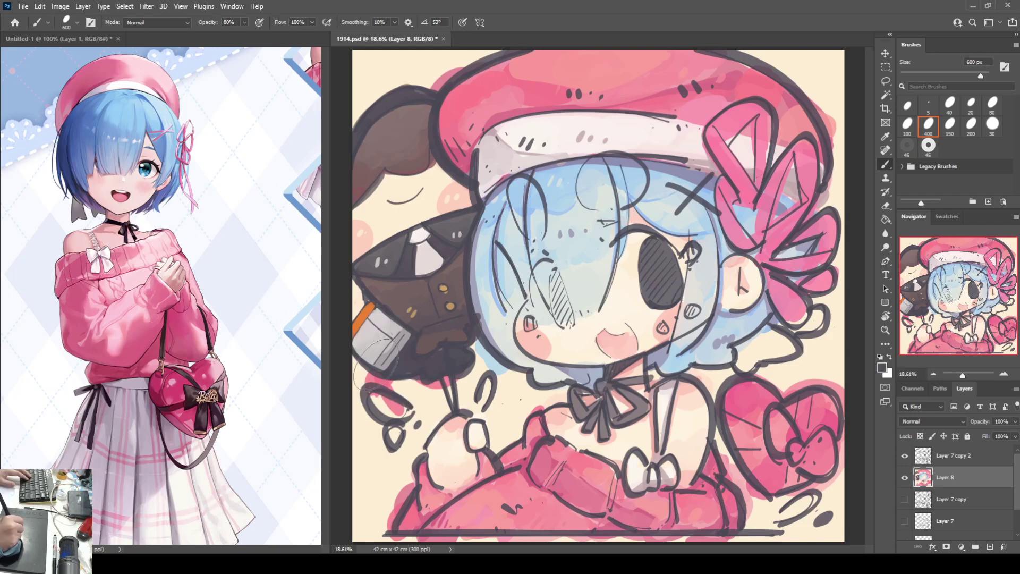
Trim the light grey block's lower right side with sampled dark grey and clean up the edge beneath the coat.
alt+click(391, 339)
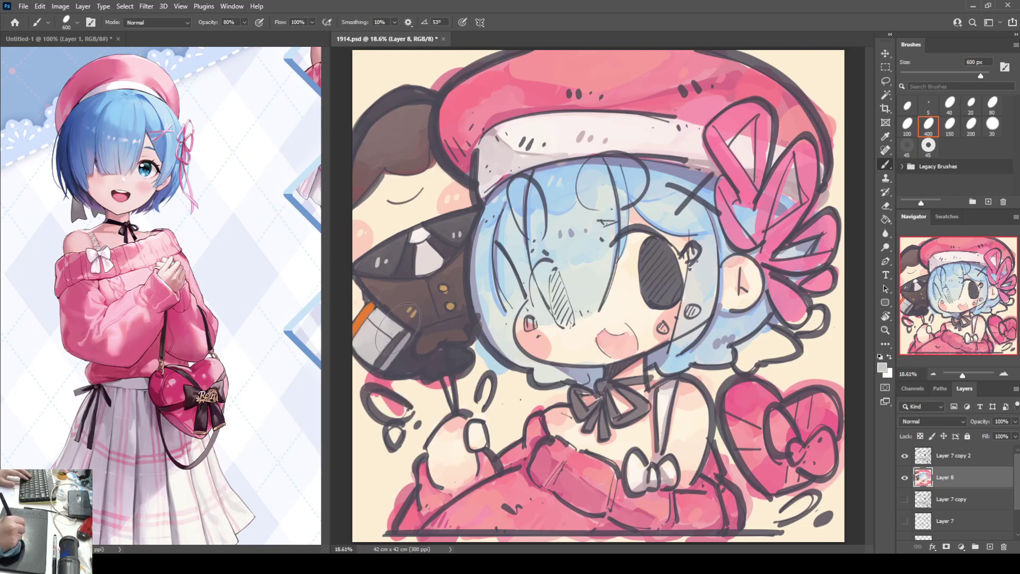
alt+click(405, 341)
click(403, 348)
alt+click(399, 341)
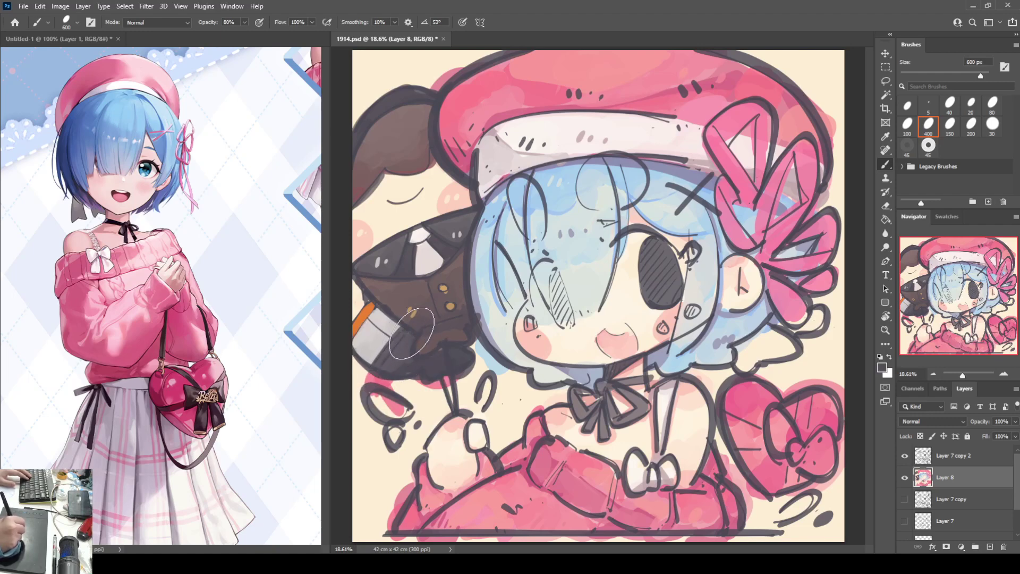
mouse_move(411, 333)
mouse_down()
mouse_move(380, 370)
mouse_move(403, 334)
mouse_move(374, 326)
mouse_up()
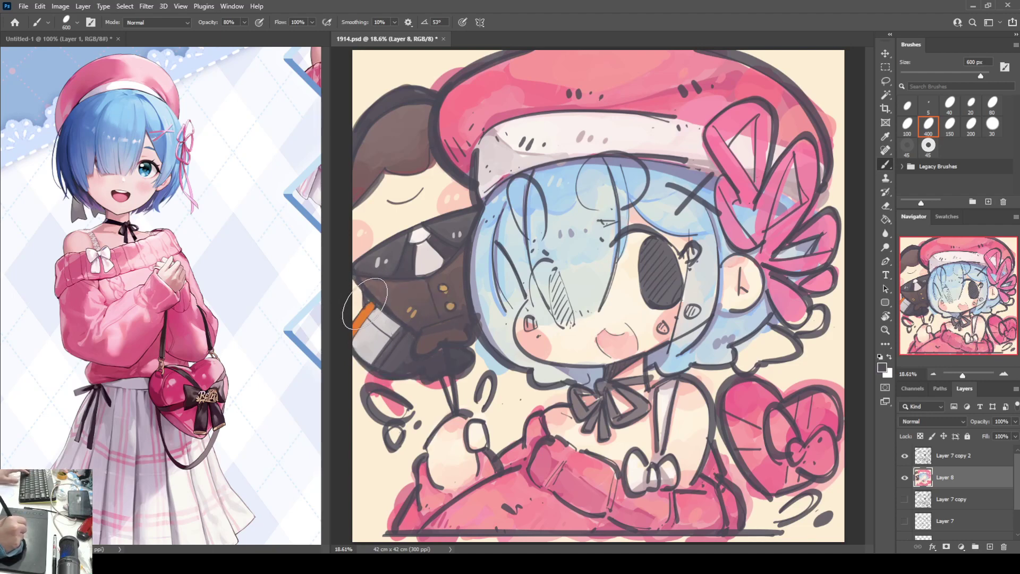
Add orange marks and a lower orange strip to the small figure's light grey block, and refine the strips' edges with sampled dark tones.
alt+click(366, 308)
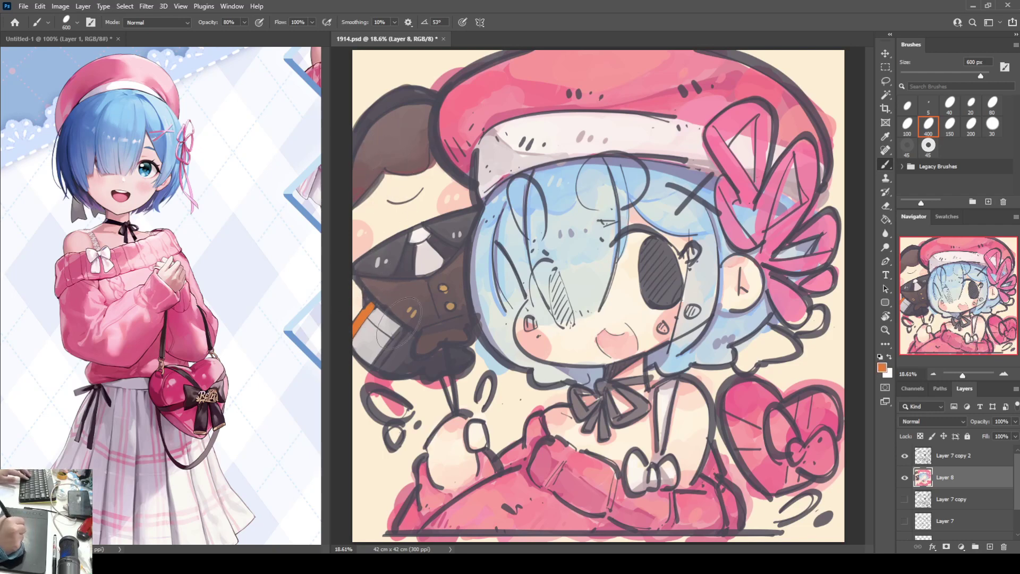
drag(365, 342, 365, 350)
click(370, 348)
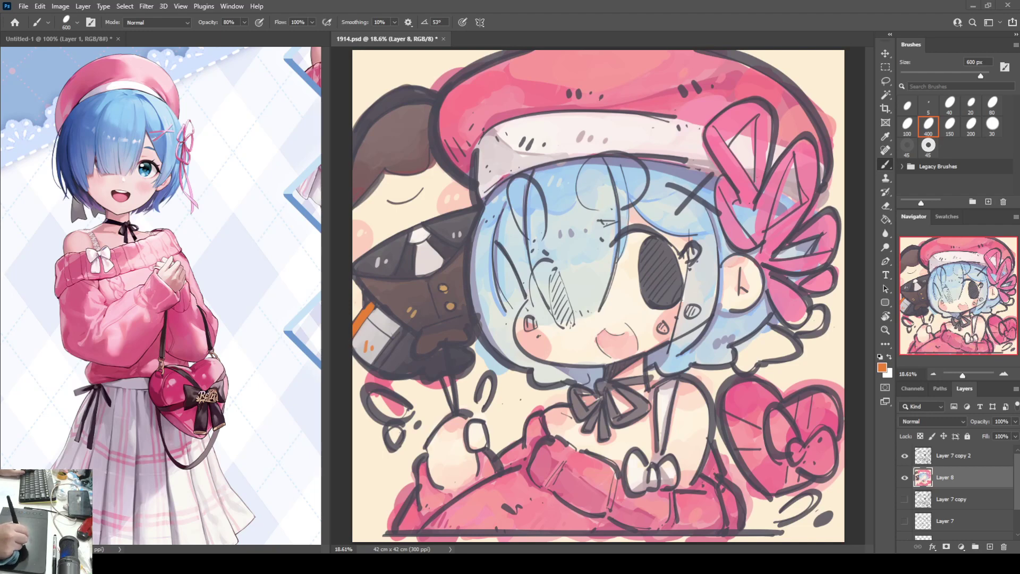
mouse_move(387, 361)
mouse_down()
mouse_move(407, 330)
mouse_move(379, 366)
mouse_move(408, 331)
mouse_move(403, 364)
mouse_up()
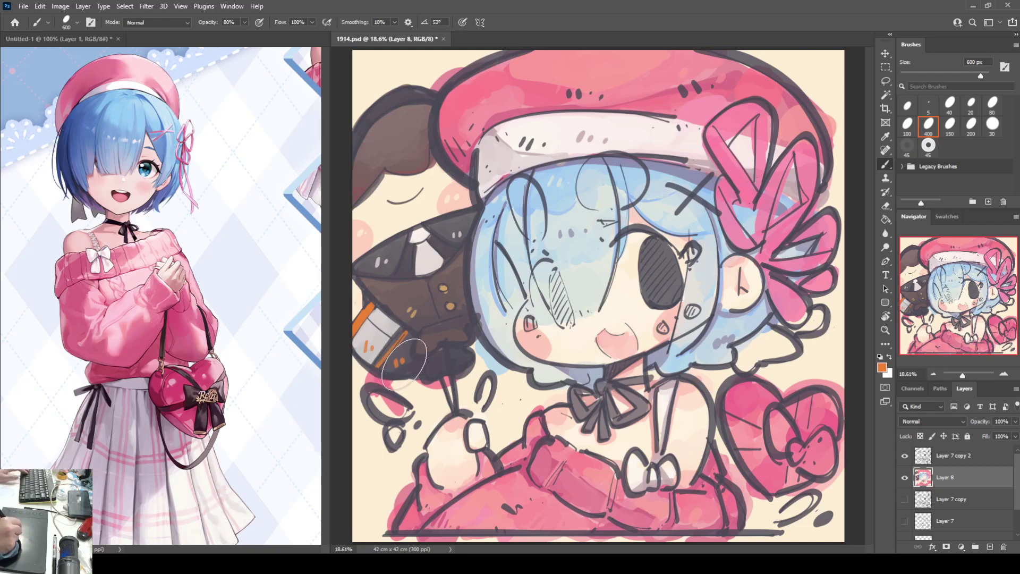
key(ctrl+z)
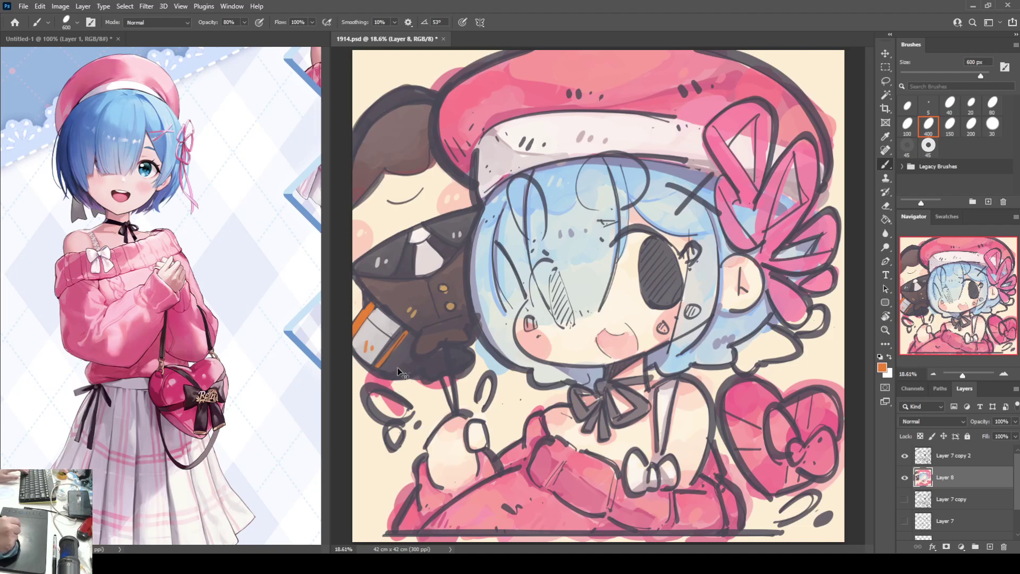
alt+click(398, 344)
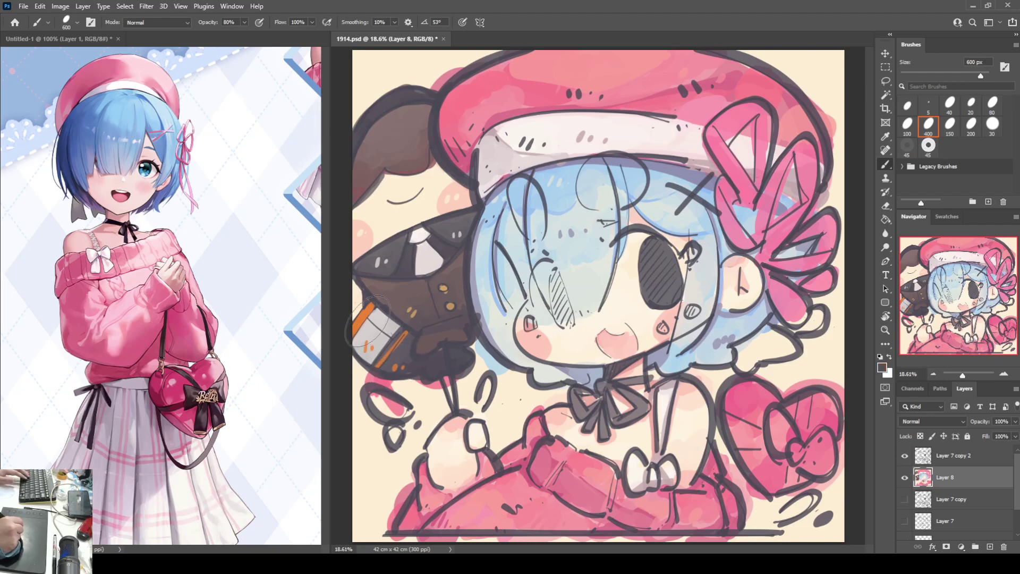
drag(368, 321, 401, 318)
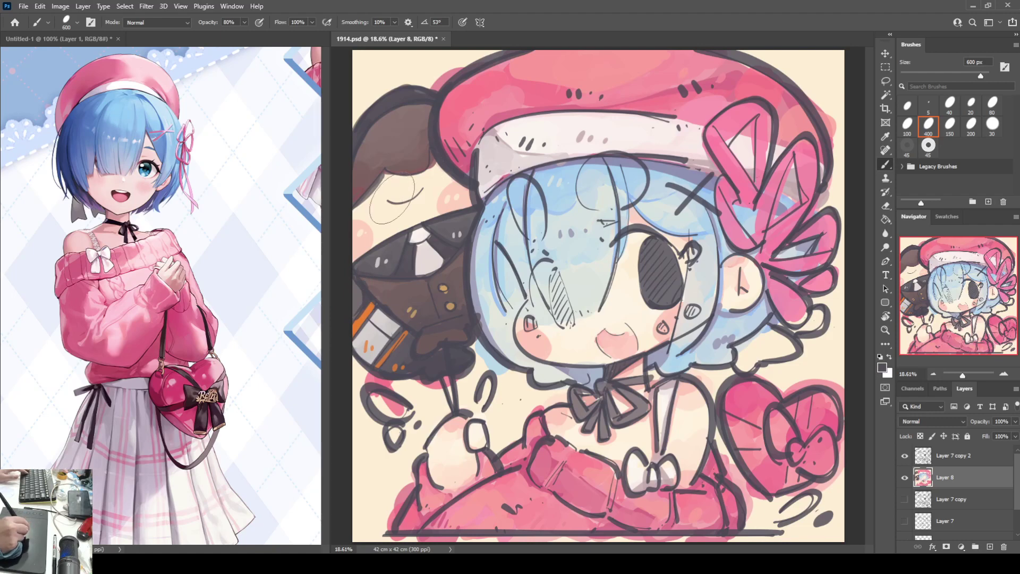
Tint the gap inside the large hair bow with muted purple and shade the blue hair beneath the ear with sampled lavender-blue.
alt+click(369, 242)
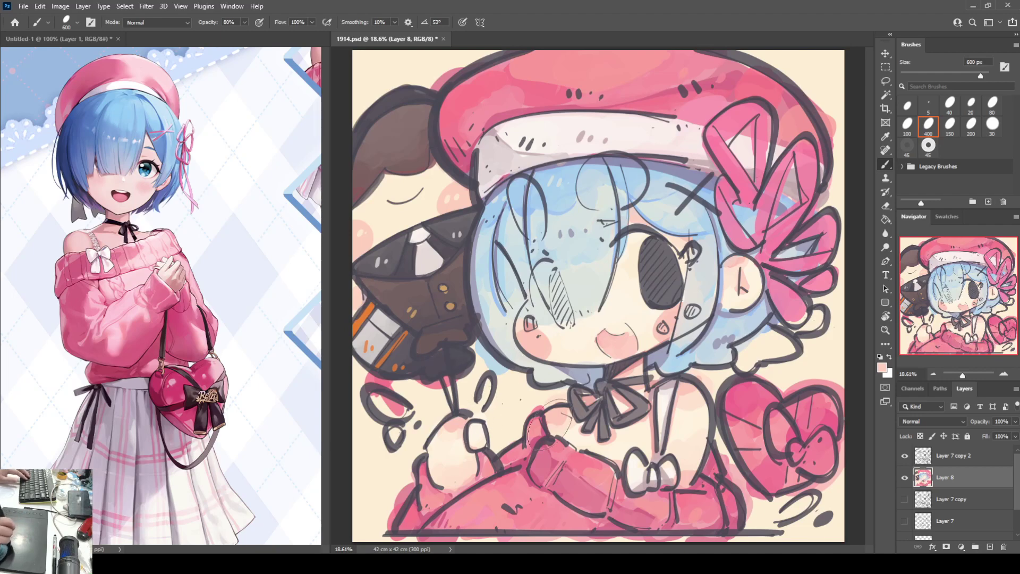
alt+click(770, 200)
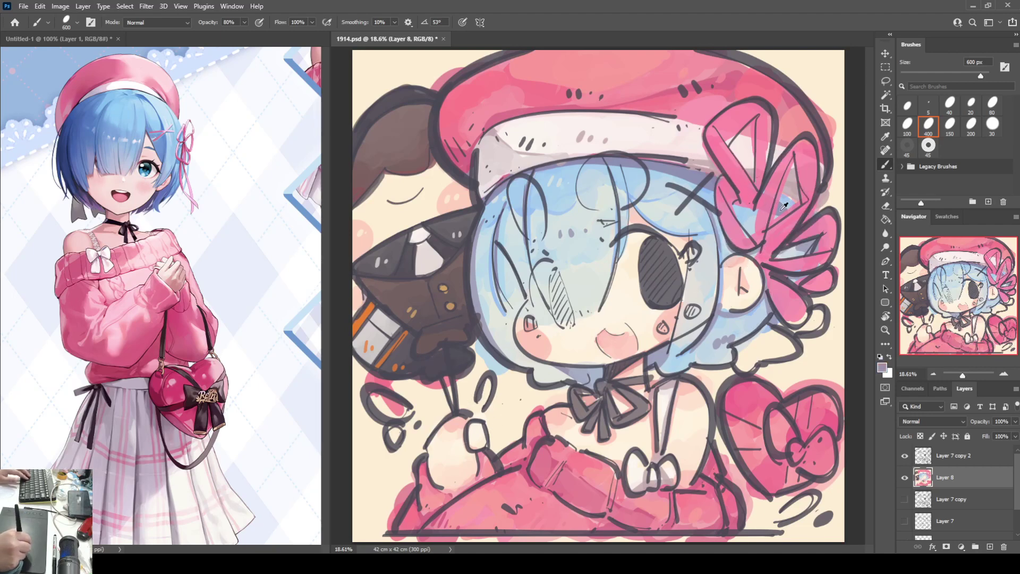
alt+click(796, 186)
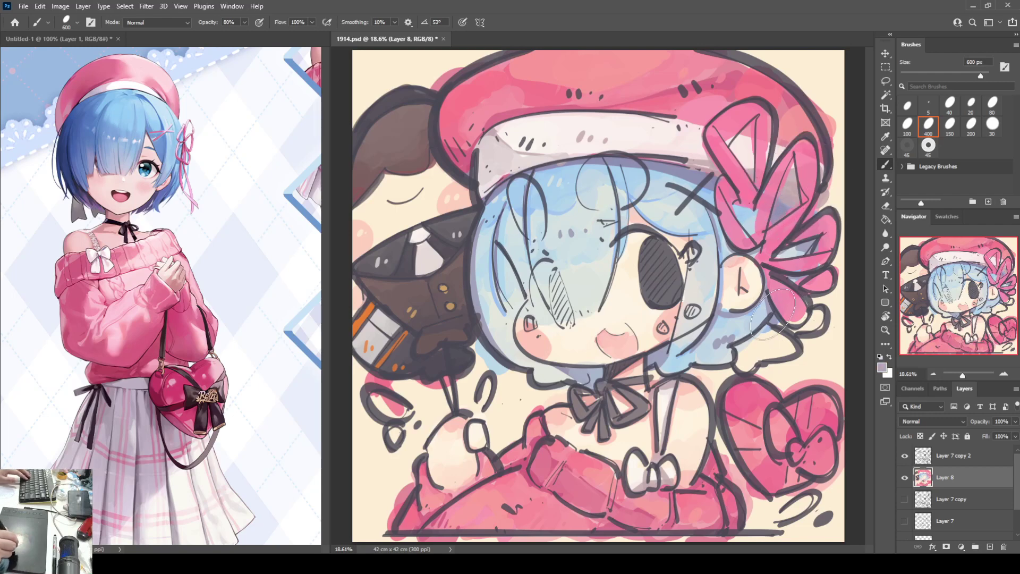
alt+click(724, 312)
alt+click(727, 339)
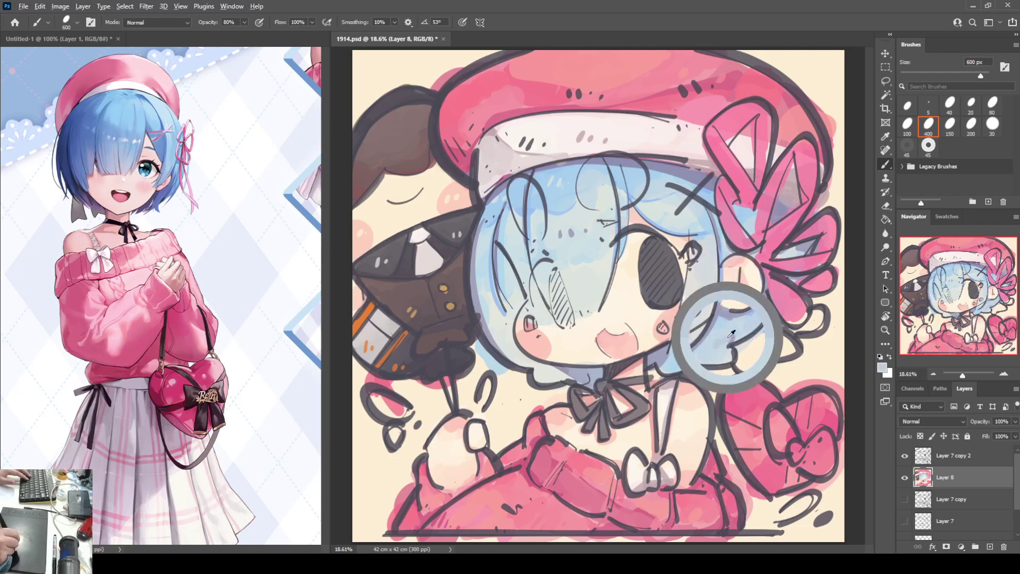
alt+click(736, 320)
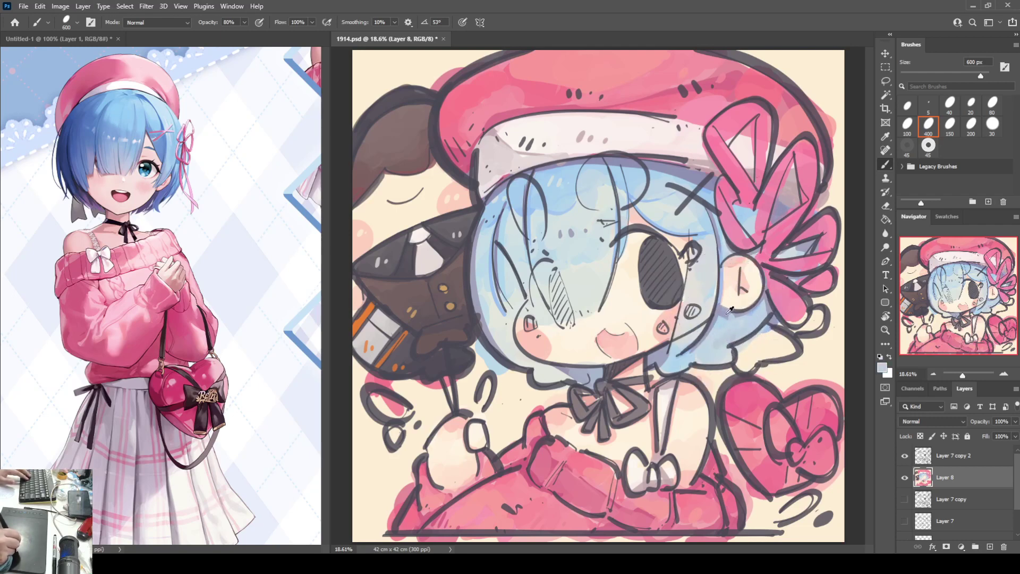
alt+click(729, 322)
mouse_move(733, 318)
mouse_down()
mouse_move(754, 313)
mouse_move(752, 328)
mouse_move(714, 319)
mouse_move(744, 348)
mouse_move(717, 356)
mouse_up()
alt+click(719, 341)
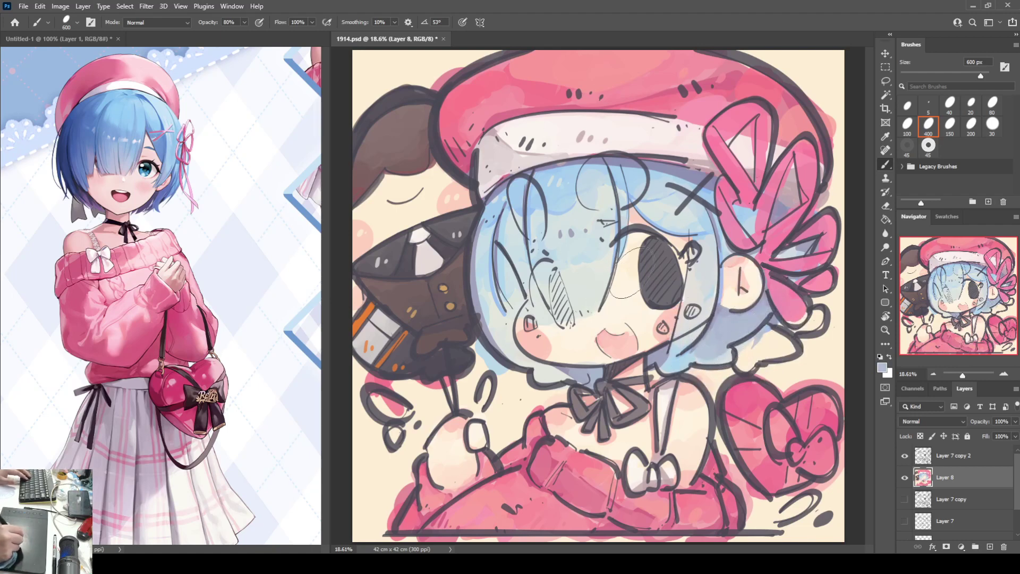
Paint the white of the visible eye and fill its large pupil with sampled dark grey.
alt+click(631, 257)
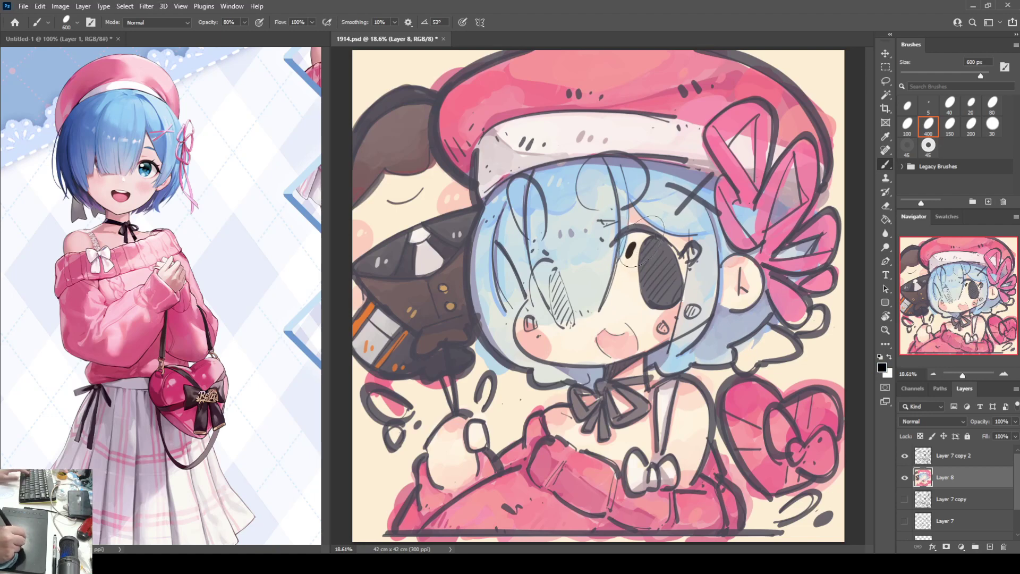
key(x)
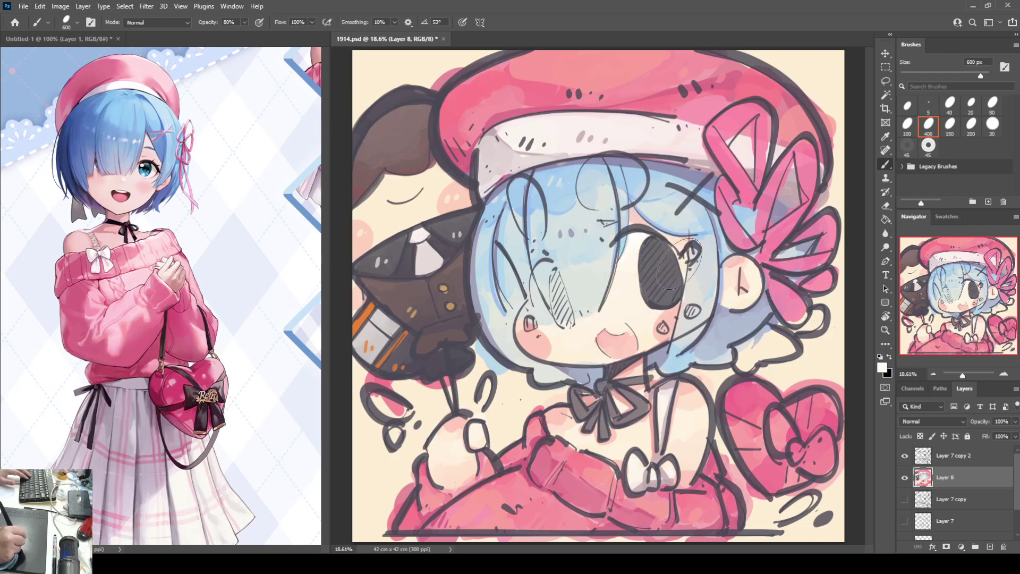
alt+click(674, 293)
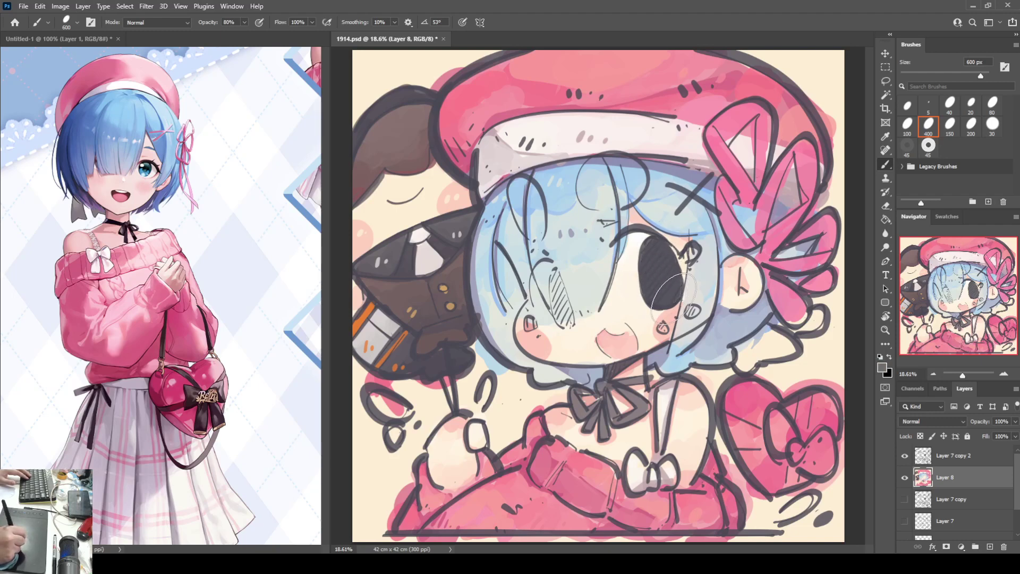
drag(666, 248, 672, 237)
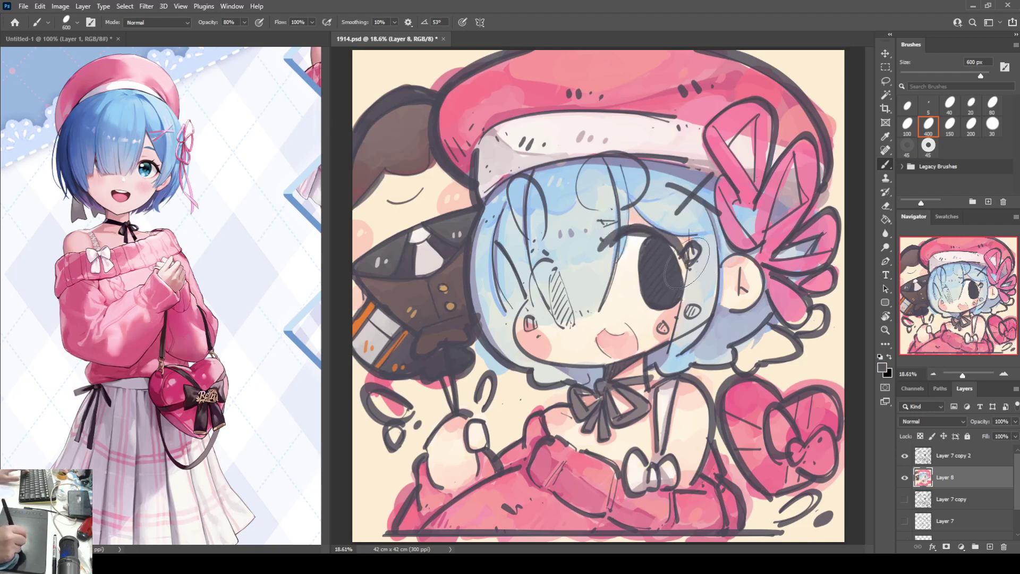
Fill the small outlined marks beside the eye and on both cheeks with dark grey.
mouse_move(681, 264)
mouse_down()
mouse_move(693, 247)
mouse_move(690, 256)
mouse_up()
drag(700, 301, 665, 329)
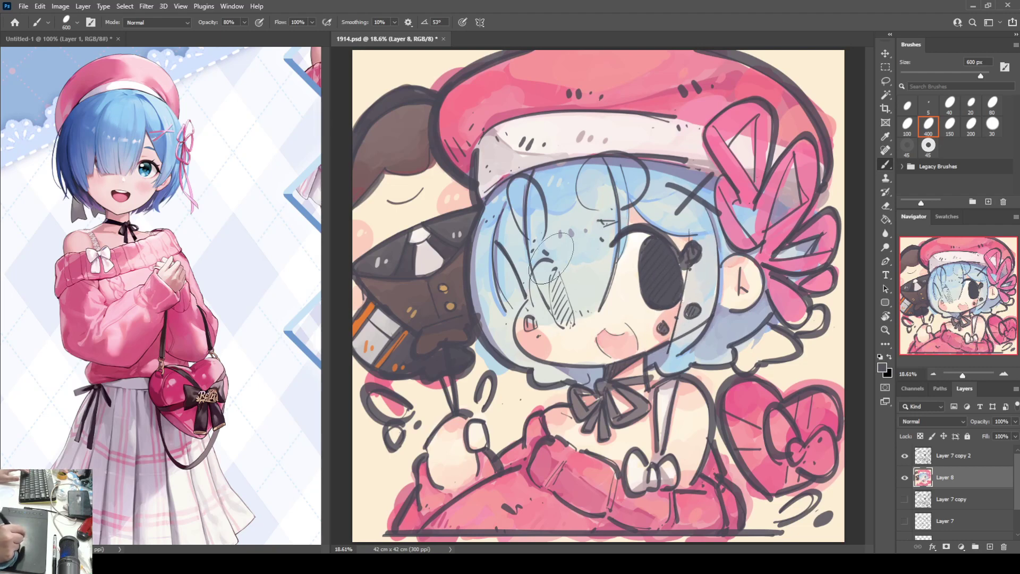
drag(537, 328, 534, 324)
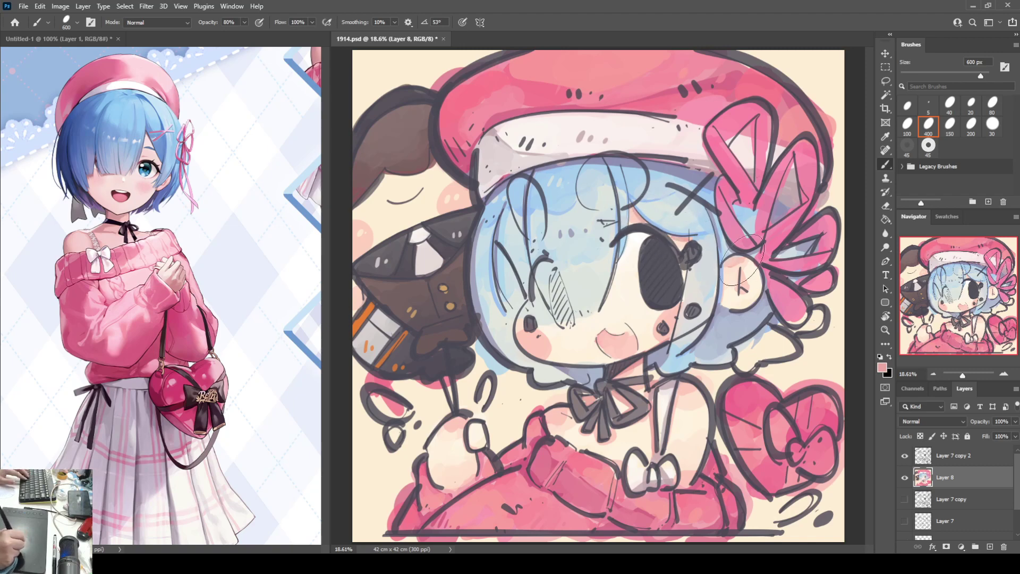
Paint a white tooth in the upper part of the open mouth and clean up the mouth's edges with sampled pink and skin tones.
alt+click(622, 305)
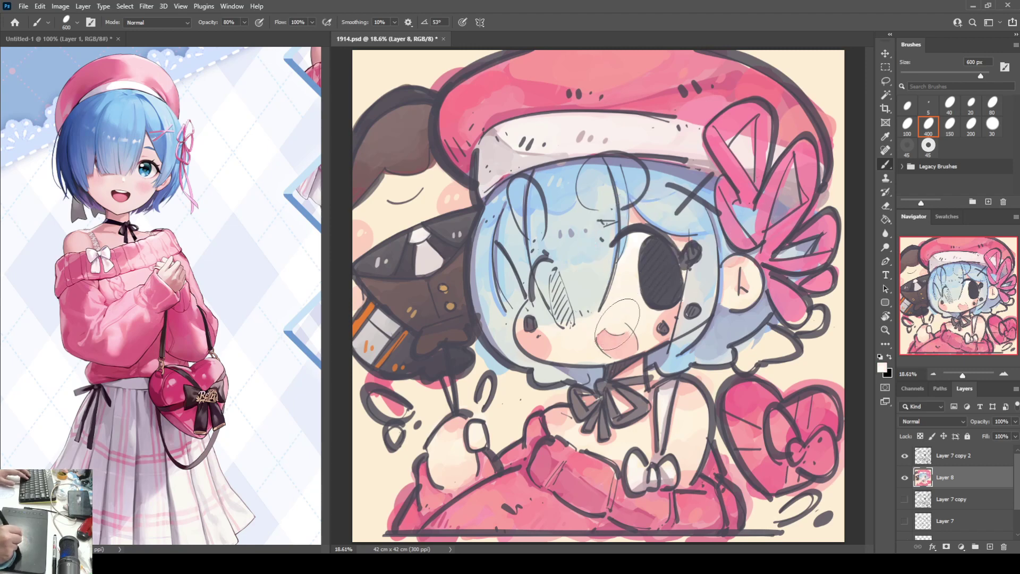
alt+click(625, 321)
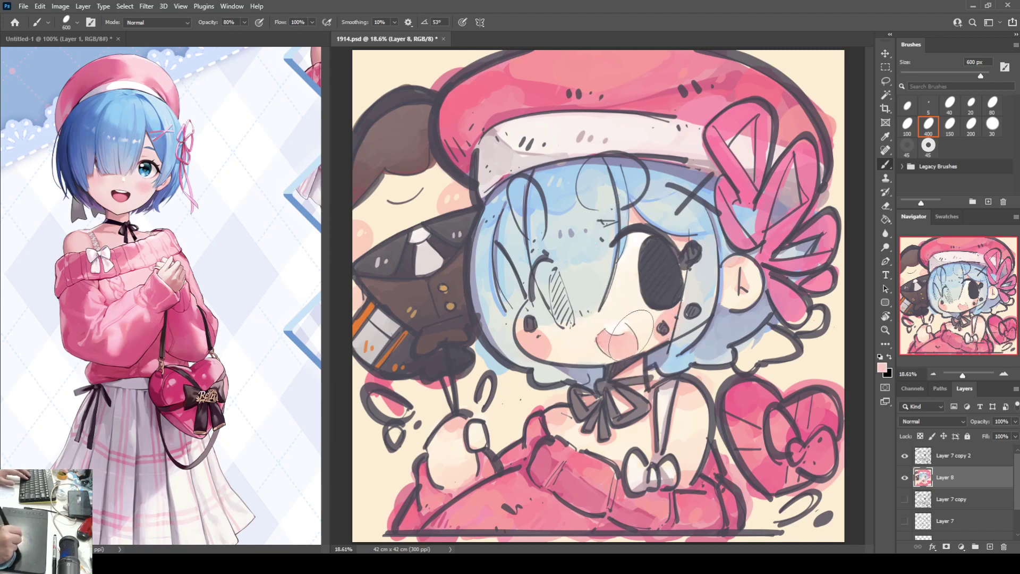
alt+click(605, 347)
alt+click(586, 358)
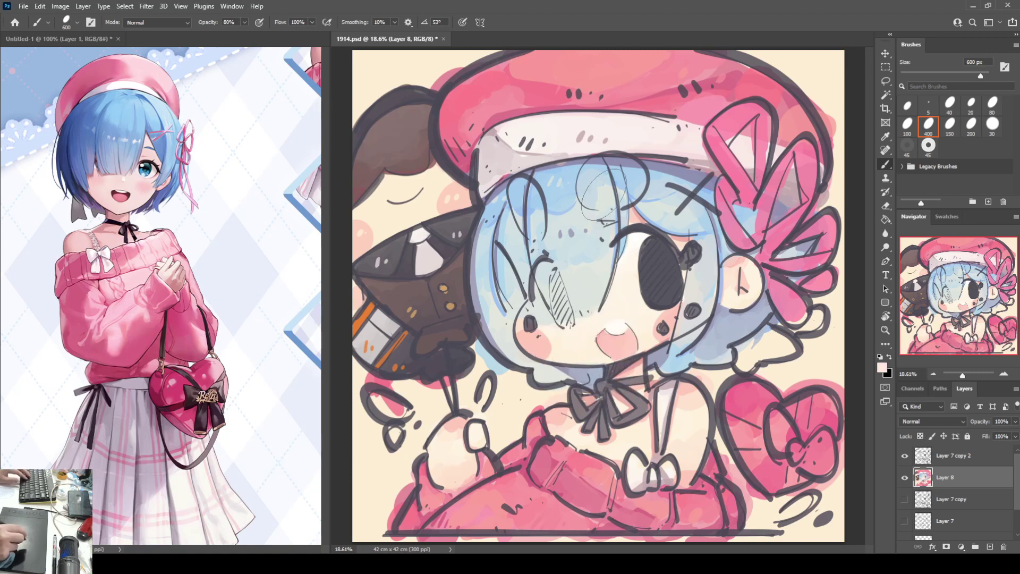
Dab two light cream highlights on the small figure's dark brown hair.
alt+click(463, 159)
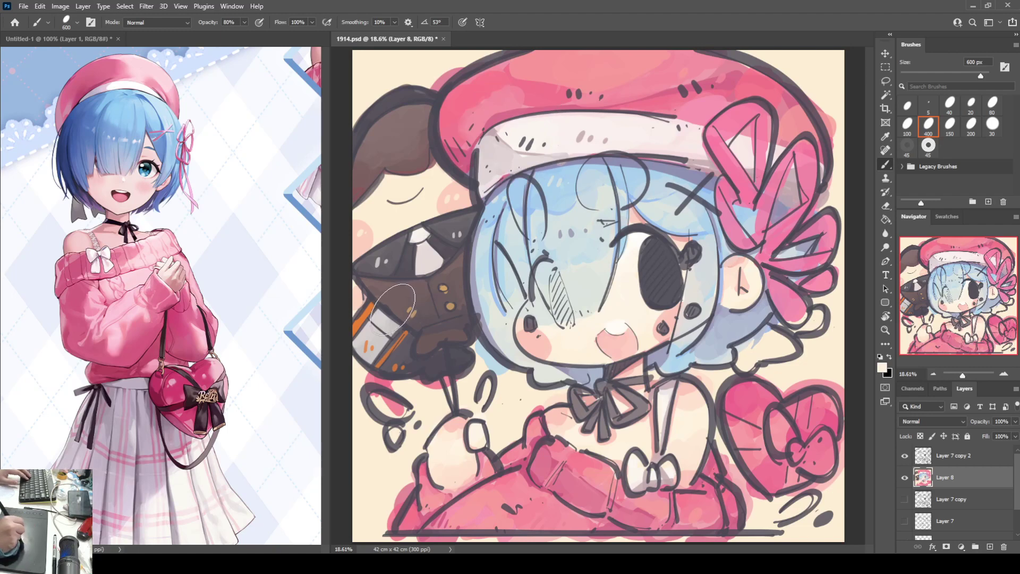
drag(400, 113, 405, 125)
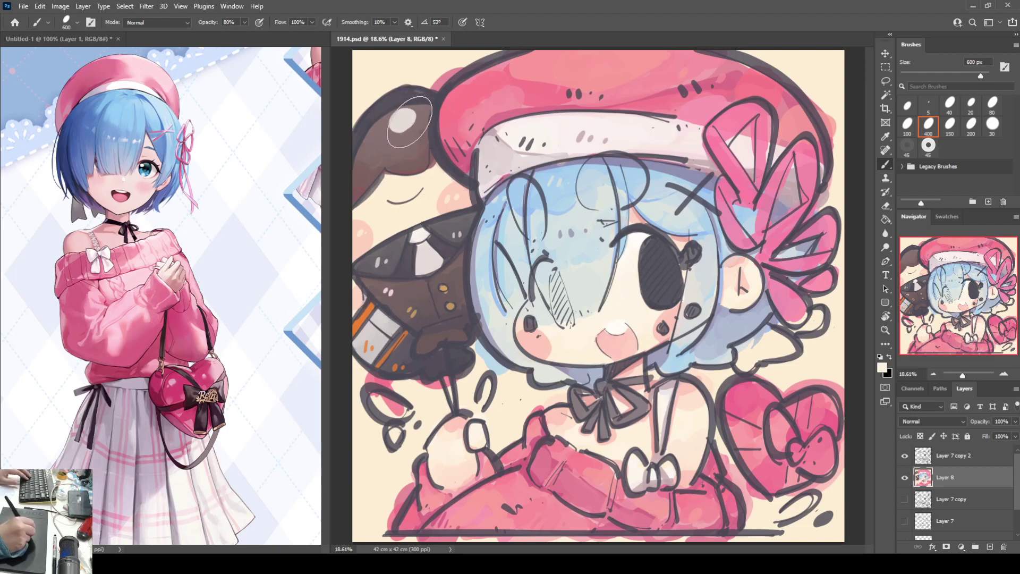
click(379, 136)
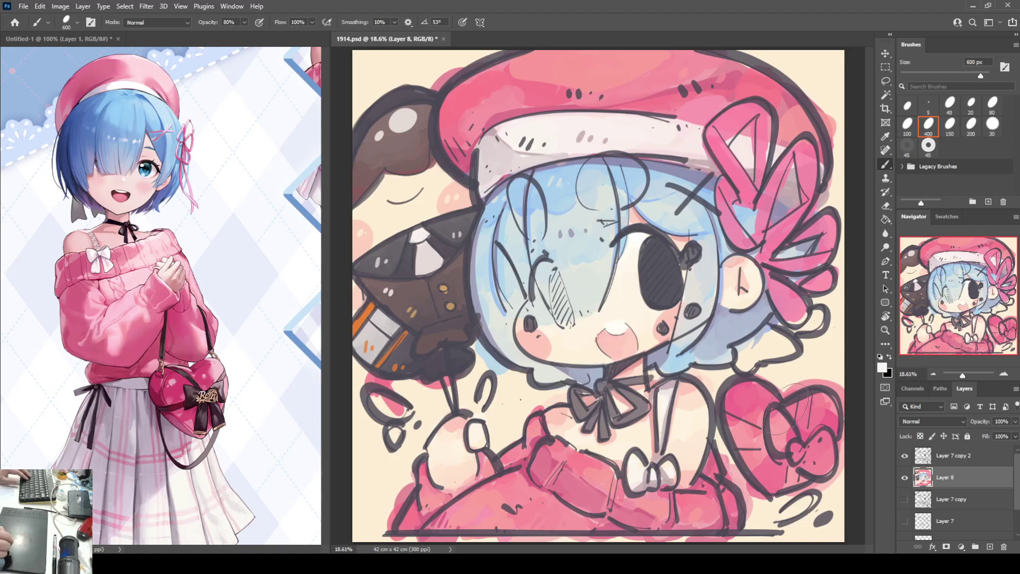
Fill the choker bow at the neck and the ribbon on the heart-shaped bag with sampled dark grey.
alt+click(620, 378)
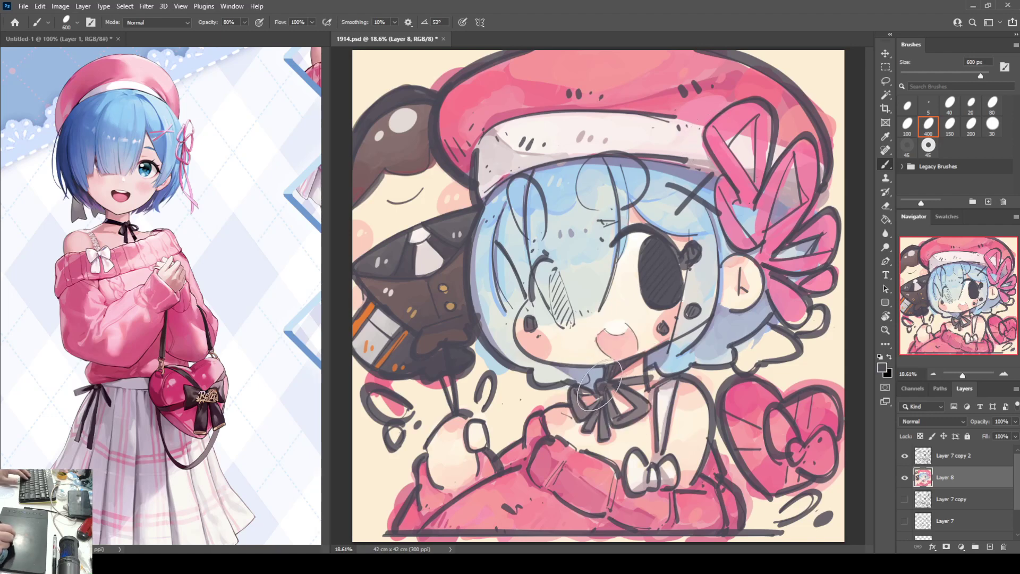
mouse_move(602, 384)
mouse_down()
mouse_move(600, 409)
mouse_move(619, 425)
mouse_move(651, 404)
mouse_move(632, 391)
mouse_move(667, 366)
mouse_up()
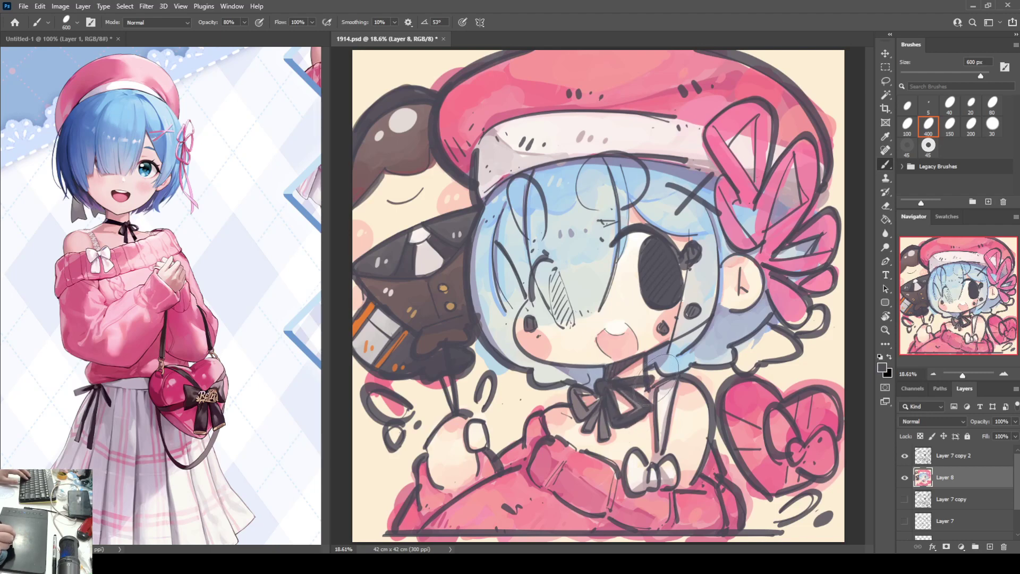
mouse_move(599, 413)
mouse_down()
mouse_move(573, 394)
mouse_move(603, 404)
mouse_move(587, 430)
mouse_move(609, 434)
mouse_up()
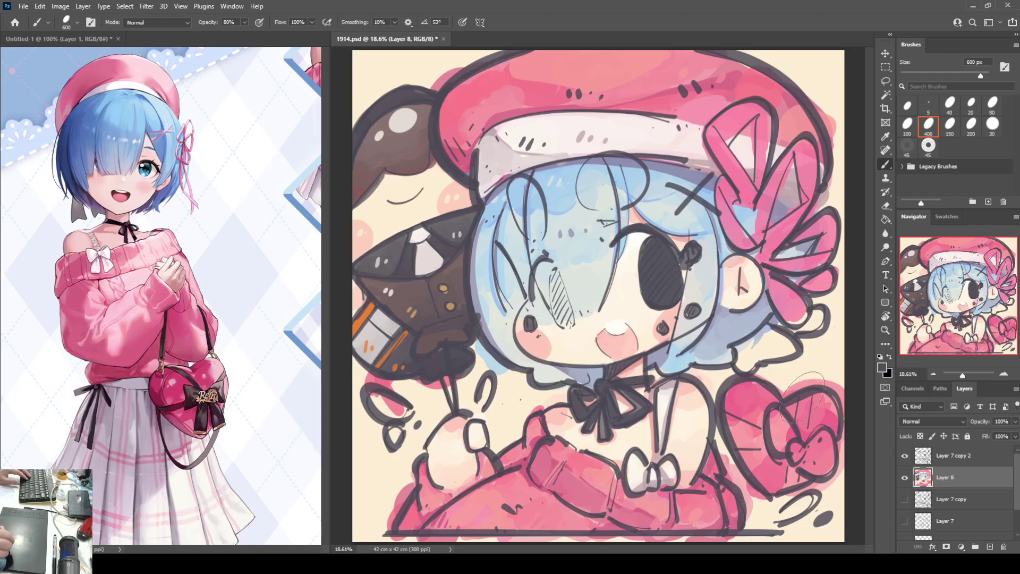
mouse_move(760, 417)
mouse_down()
mouse_move(730, 431)
mouse_move(744, 425)
mouse_move(754, 444)
mouse_move(781, 430)
mouse_move(802, 458)
mouse_move(815, 452)
mouse_move(791, 476)
mouse_up()
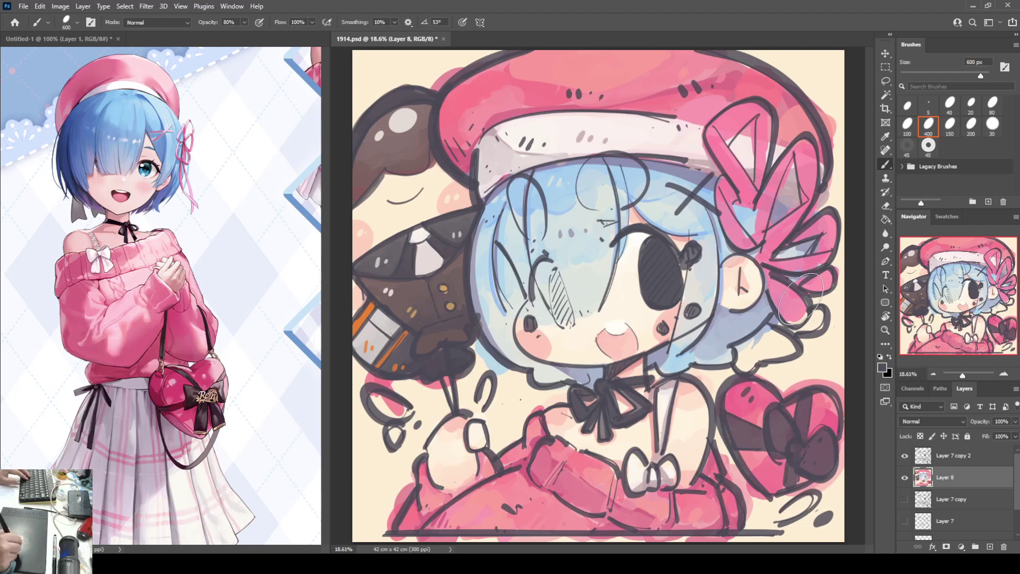
Fill the ribbon tails beneath the hair with greyish pink sampled from the hair bow area.
alt+click(754, 160)
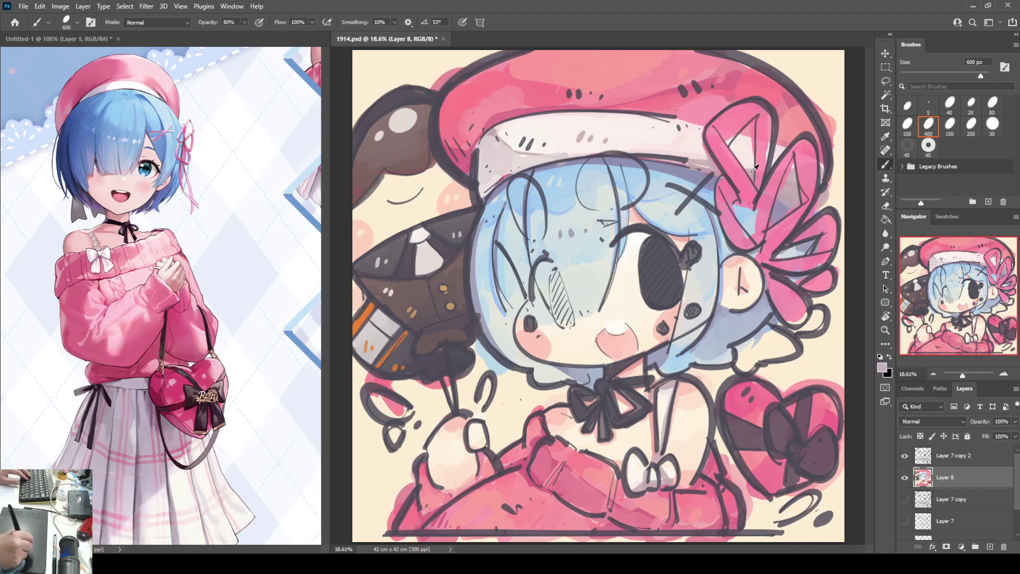
mouse_move(749, 352)
mouse_down()
mouse_move(770, 331)
mouse_move(747, 363)
mouse_move(793, 350)
mouse_up()
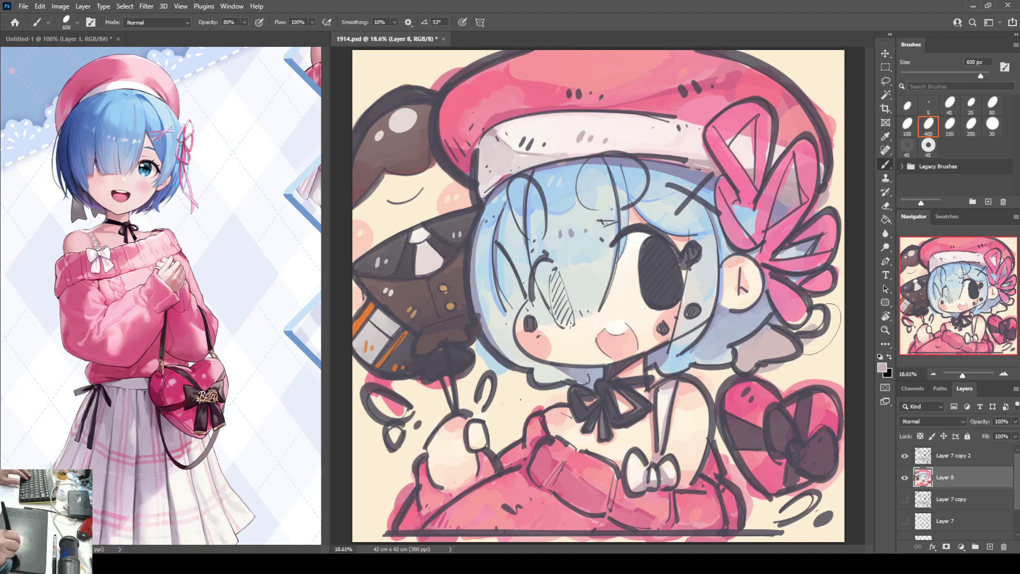
alt+click(804, 318)
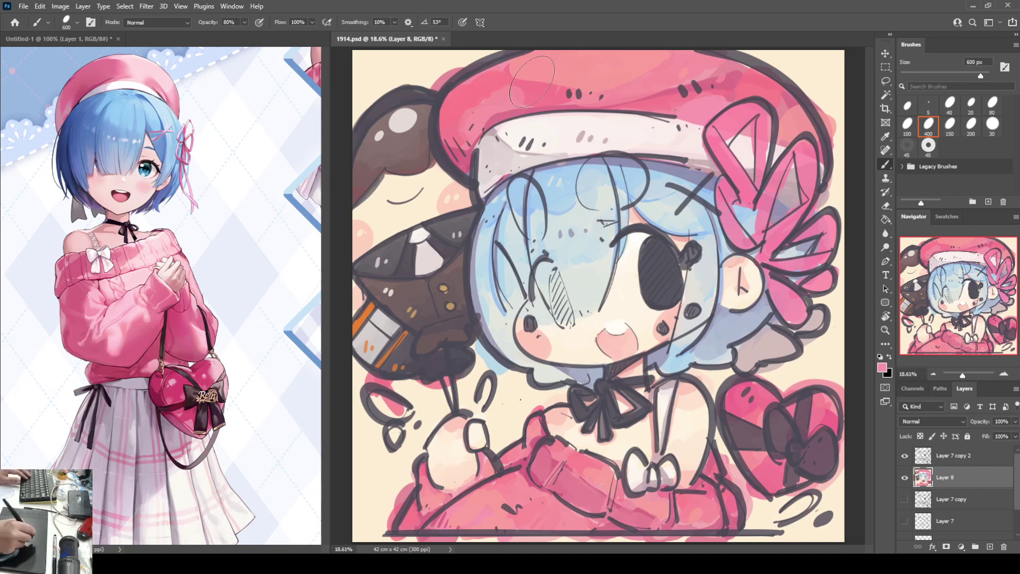
Shade the inner folds and gaps of the large pink hair bow with sampled muted blue-lavender.
mouse_move(746, 237)
mouse_down()
mouse_move(713, 185)
mouse_move(730, 248)
mouse_move(741, 214)
mouse_move(733, 206)
mouse_move(758, 210)
mouse_move(753, 235)
mouse_move(727, 200)
mouse_move(754, 233)
mouse_up()
alt+click(741, 206)
alt+click(710, 177)
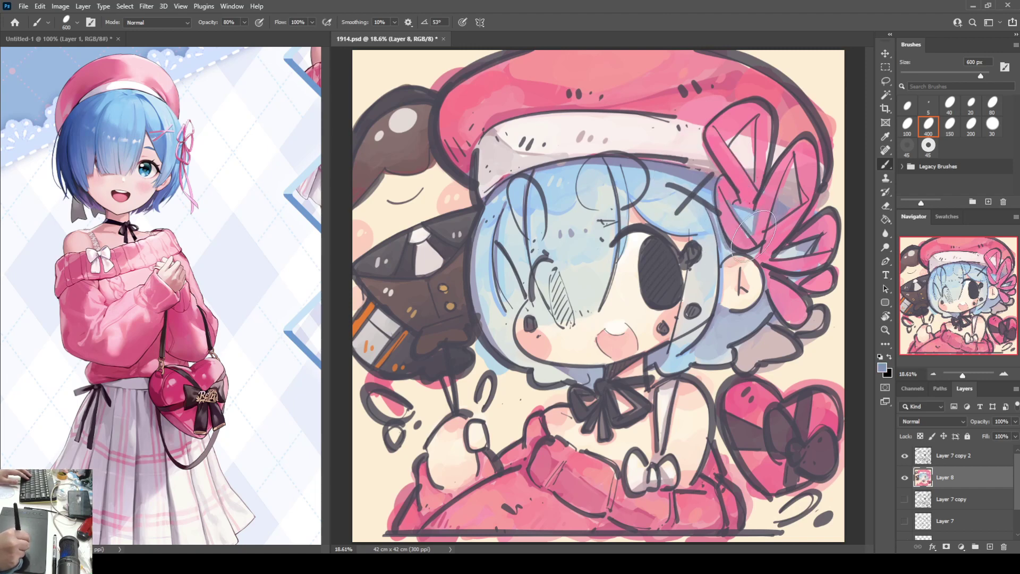
alt+click(763, 219)
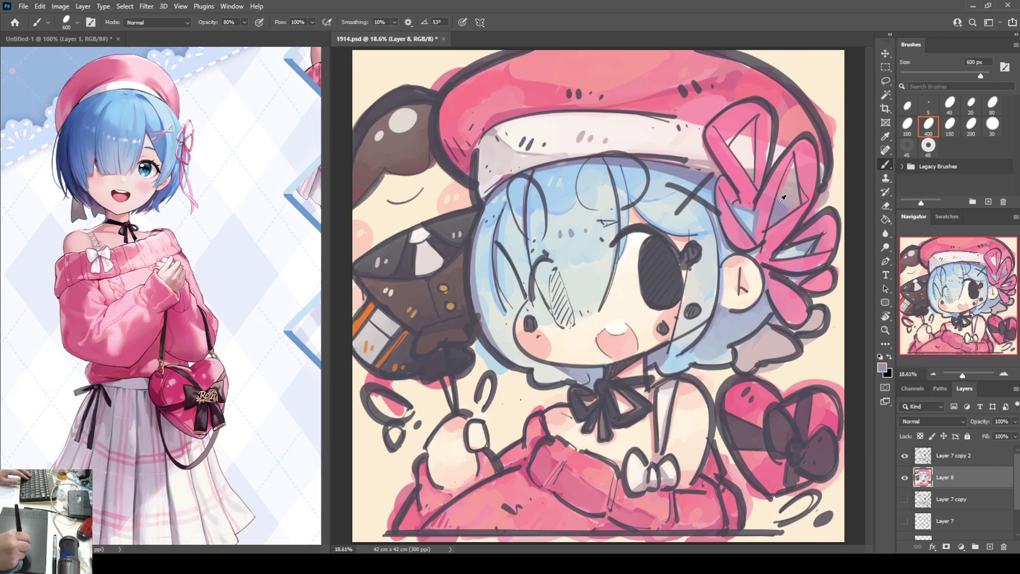
mouse_move(746, 154)
mouse_down()
mouse_move(751, 128)
mouse_move(737, 136)
mouse_move(758, 116)
mouse_move(757, 167)
mouse_up()
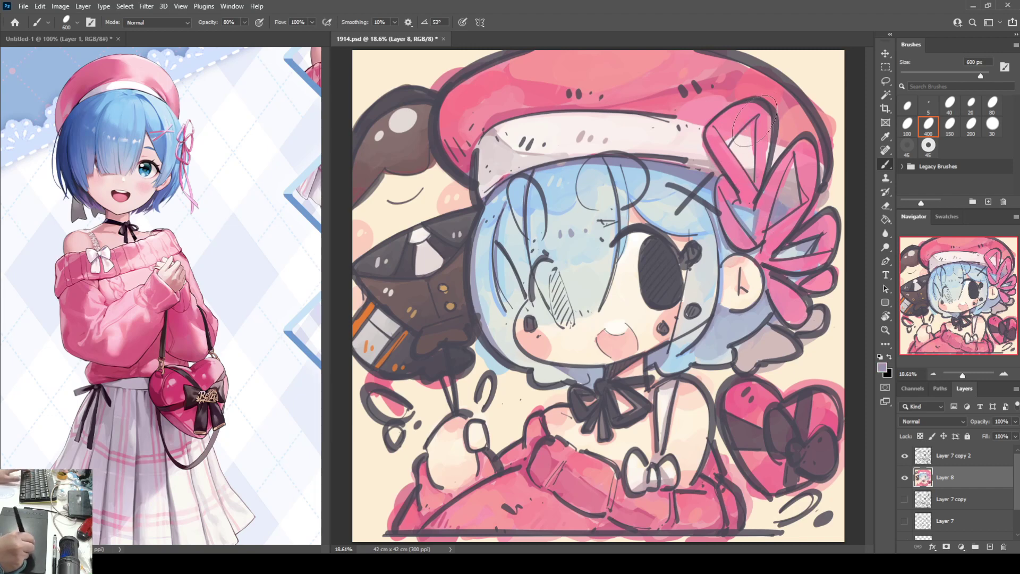
drag(754, 121, 756, 178)
mouse_move(733, 143)
mouse_down()
mouse_move(707, 131)
mouse_move(719, 168)
mouse_move(757, 161)
mouse_move(769, 117)
mouse_move(772, 216)
mouse_move(795, 160)
mouse_move(768, 241)
mouse_move(783, 161)
mouse_move(755, 233)
mouse_move(761, 207)
mouse_move(776, 251)
mouse_move(819, 233)
mouse_move(793, 268)
mouse_move(772, 271)
mouse_move(828, 260)
mouse_move(781, 295)
mouse_move(770, 276)
mouse_move(786, 319)
mouse_up()
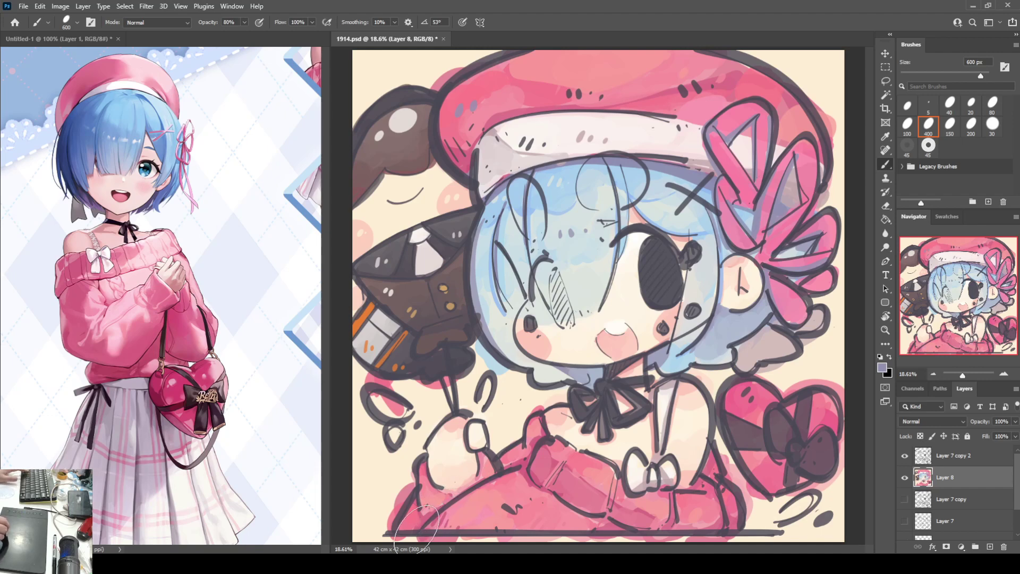
Paint muted blue-lavender shading along the sweater folds, the small loose shapes around the held prop and the small figure's dark lower edge.
drag(420, 518, 537, 443)
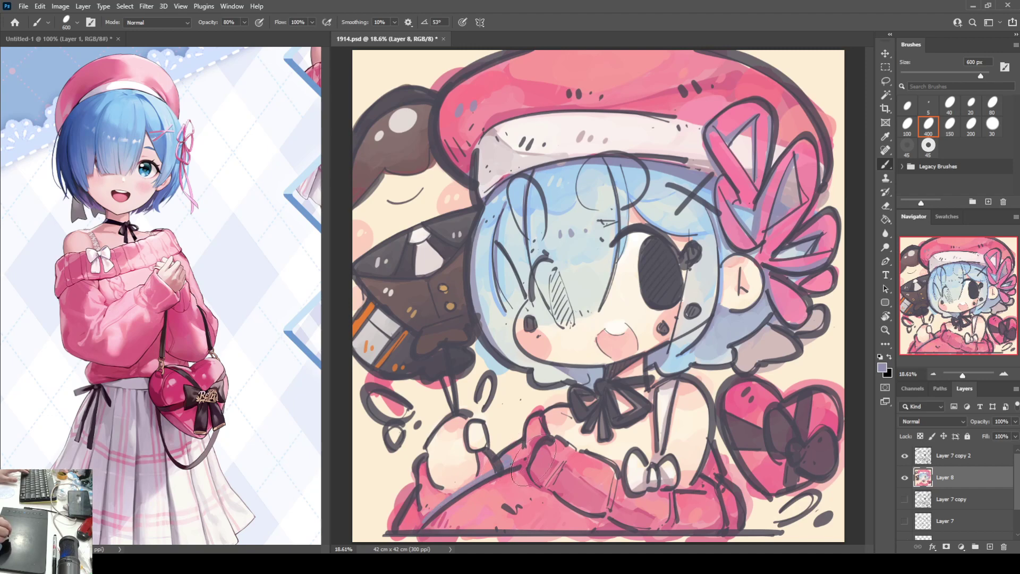
drag(529, 459, 611, 542)
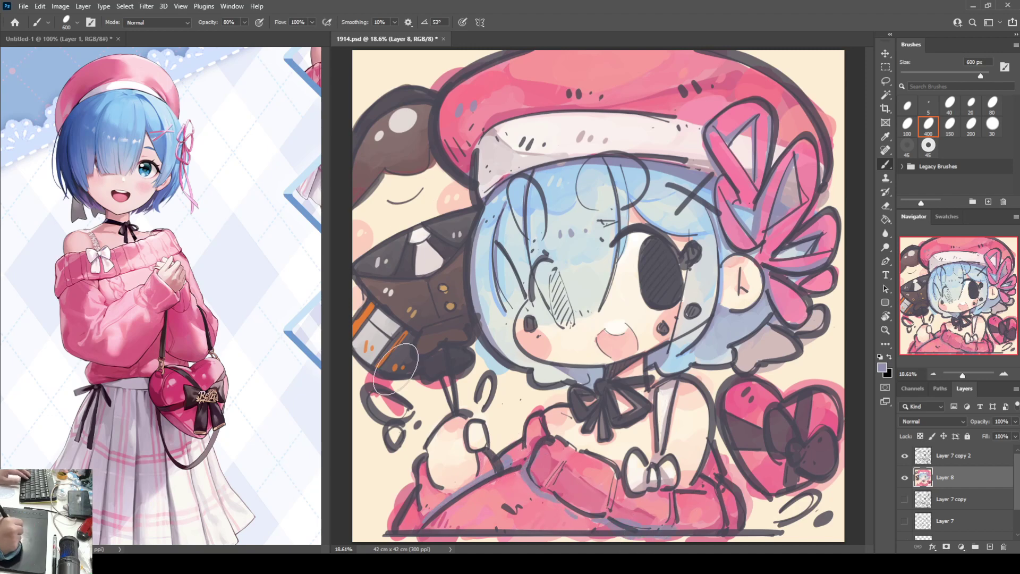
mouse_move(380, 404)
mouse_down()
mouse_move(398, 402)
mouse_move(396, 443)
mouse_up()
drag(484, 382, 488, 396)
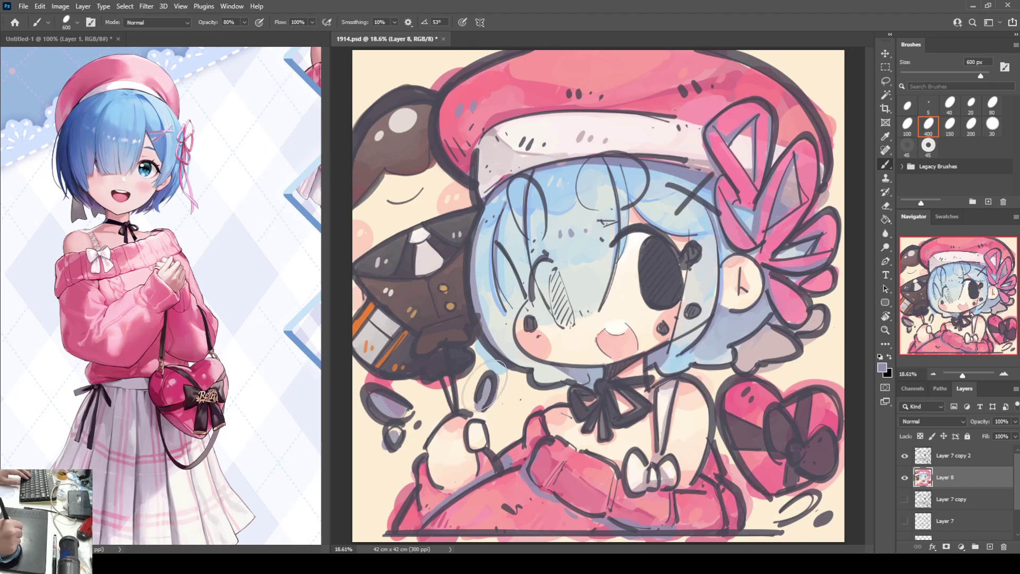
mouse_move(417, 338)
mouse_down()
mouse_move(470, 335)
mouse_move(422, 371)
mouse_move(435, 378)
mouse_move(478, 351)
mouse_up()
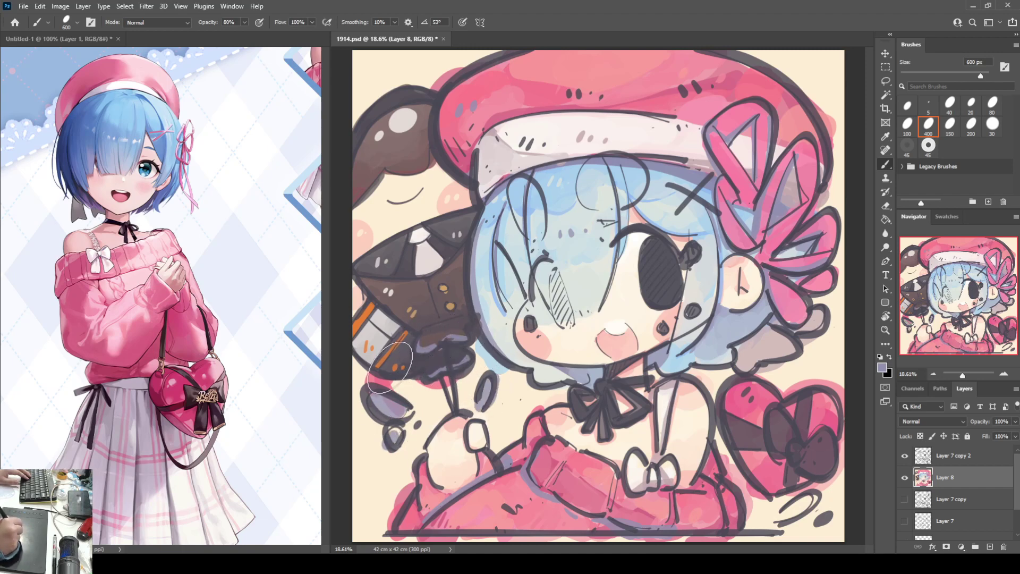
mouse_move(387, 372)
mouse_down()
mouse_move(419, 369)
mouse_move(421, 354)
mouse_move(413, 320)
mouse_move(373, 292)
mouse_move(428, 314)
mouse_up()
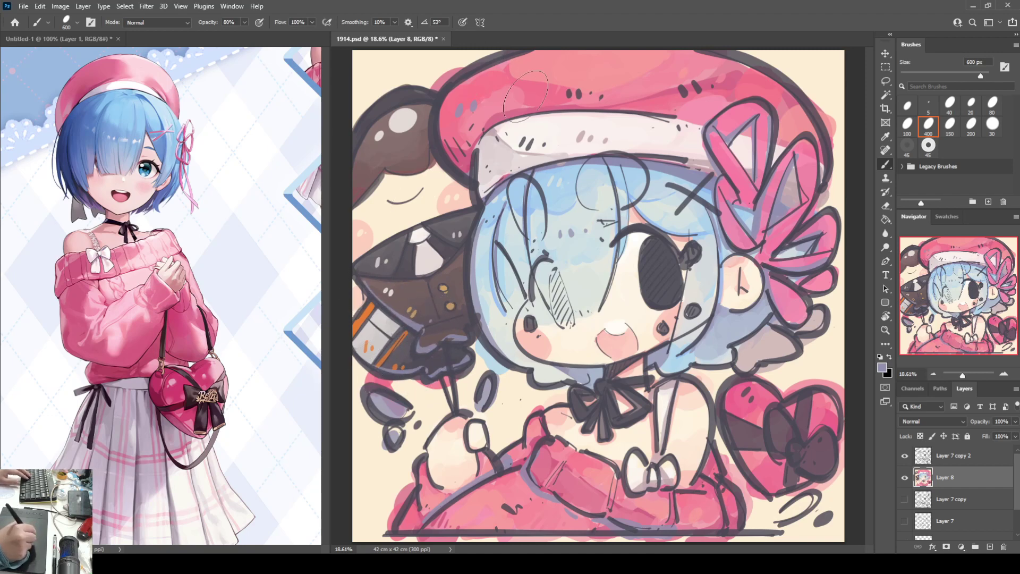
Shade the lower ribbon area of the heart-shaped bag with sampled greyish mauve.
alt+click(830, 398)
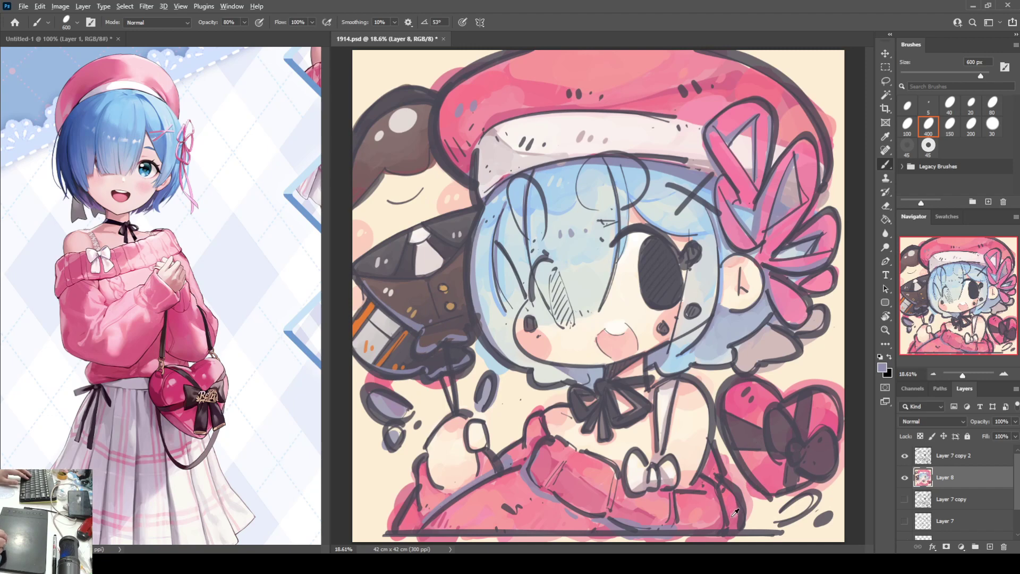
alt+click(778, 467)
drag(778, 467, 792, 446)
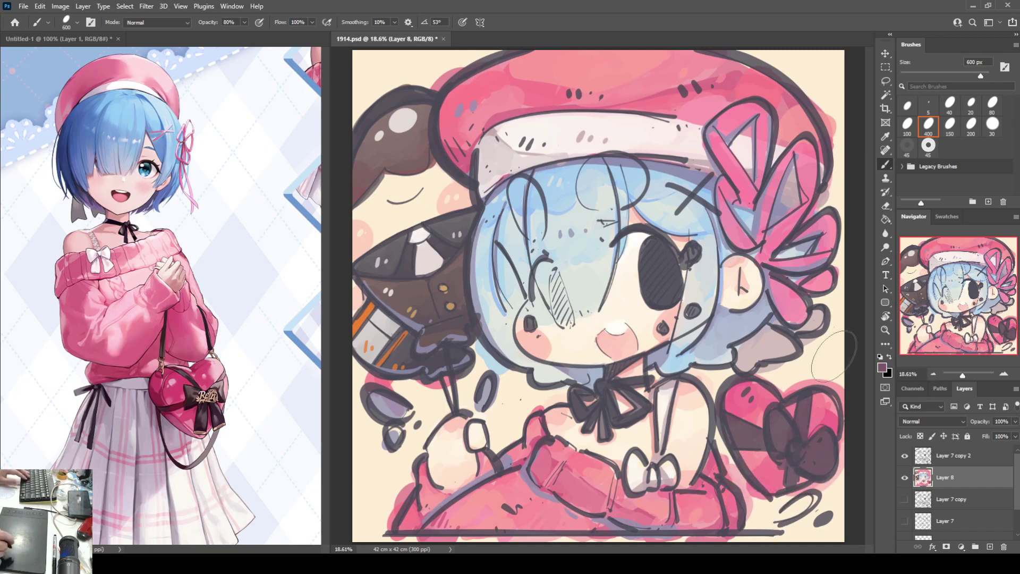
Shade the upper white of the open eye with sampled greyish tones and save the document.
alt+click(634, 256)
drag(610, 249, 640, 286)
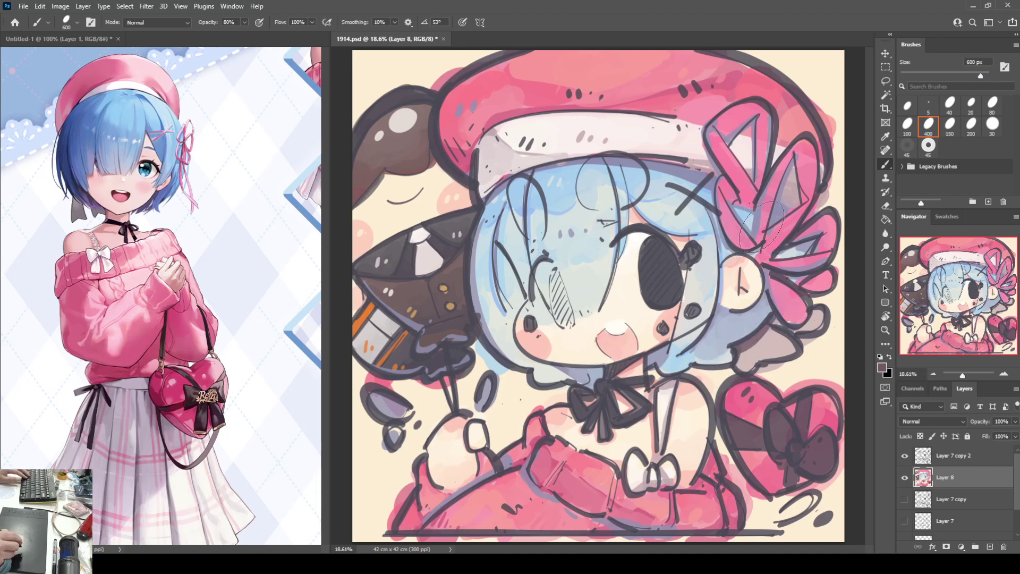
alt+click(718, 304)
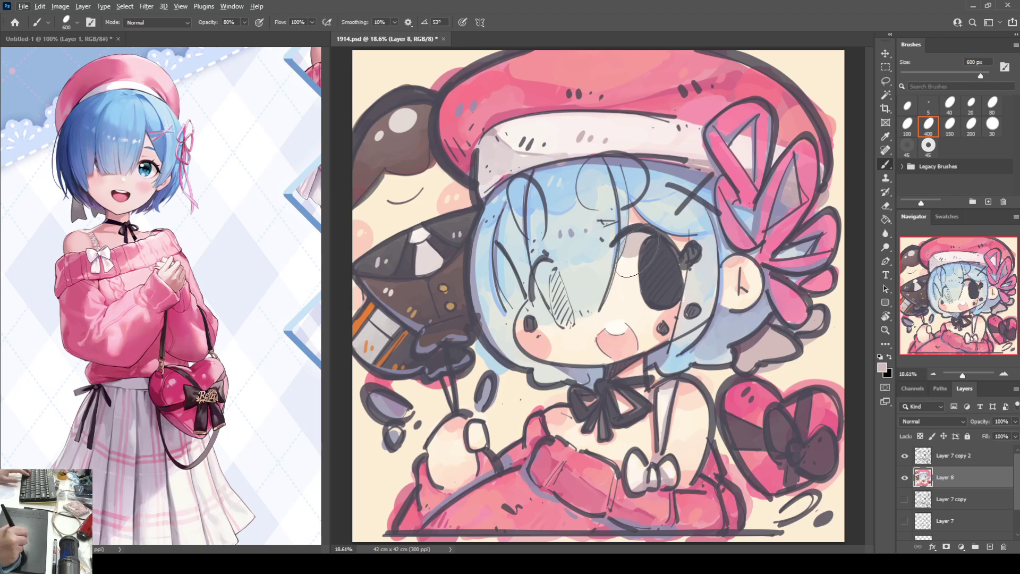
alt+click(611, 327)
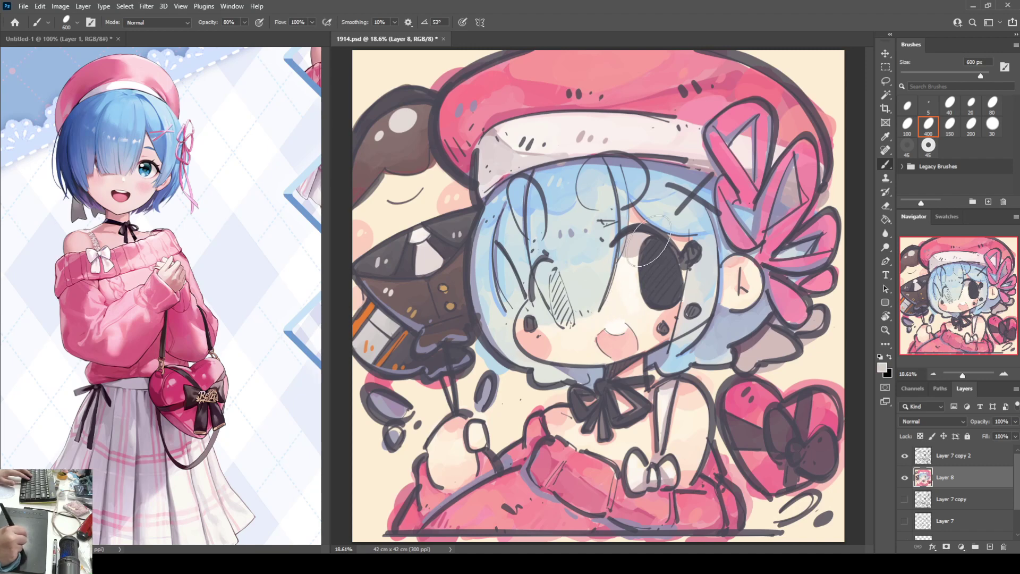
alt+click(753, 338)
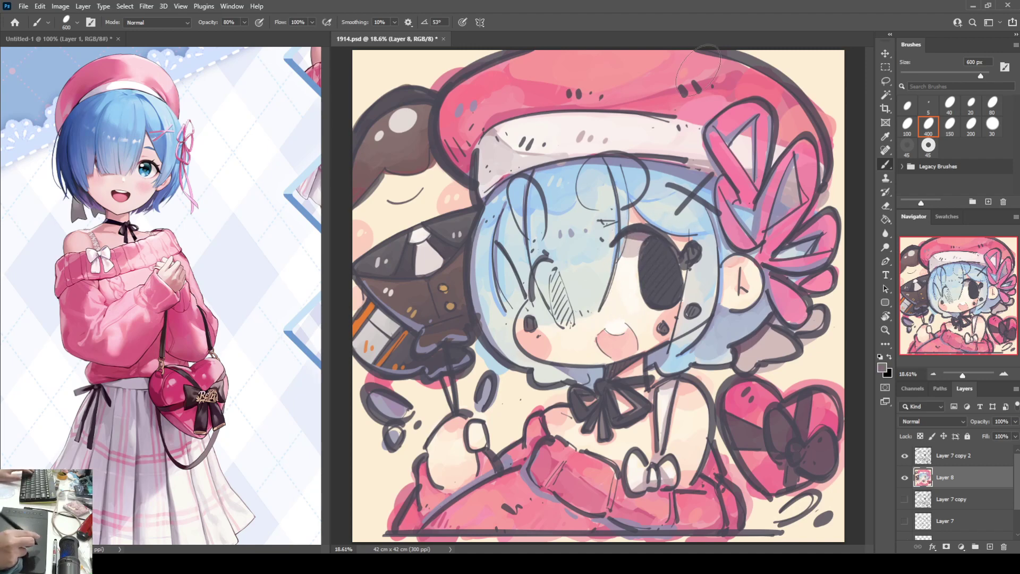
key(ctrl+s)
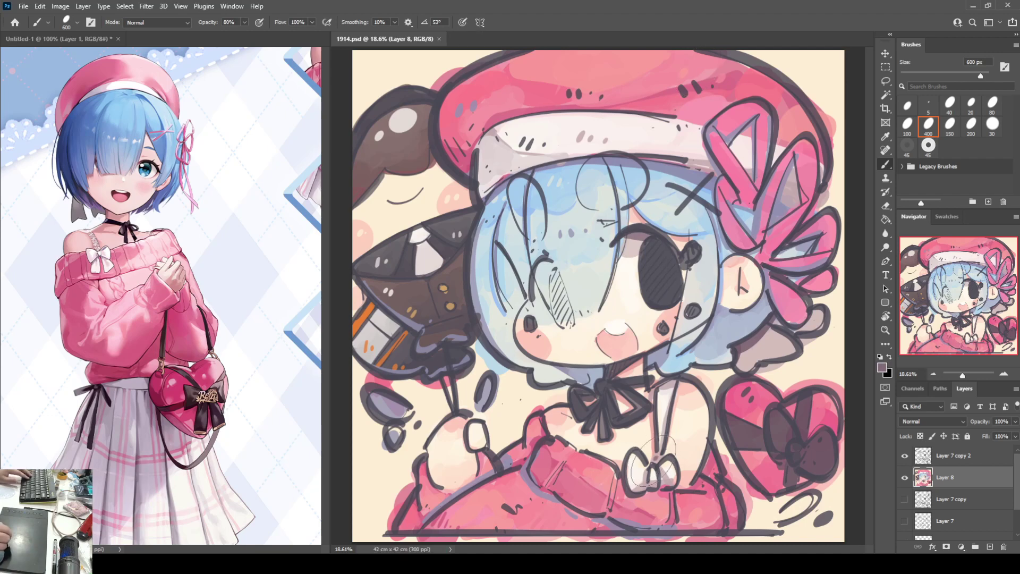
Shade the white chest bow and its shoulder strap with greyish mauve and save the document.
drag(643, 472, 676, 440)
key(ctrl+s)
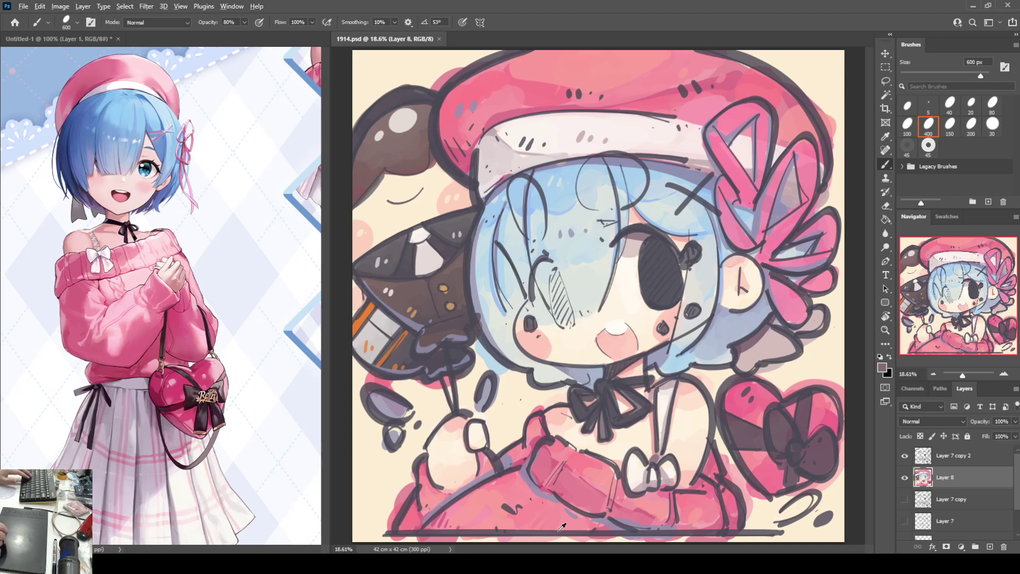
Dab sampled light pink highlights over the sweater, beret and hair bow, and save the document.
alt+click(481, 499)
key(i)
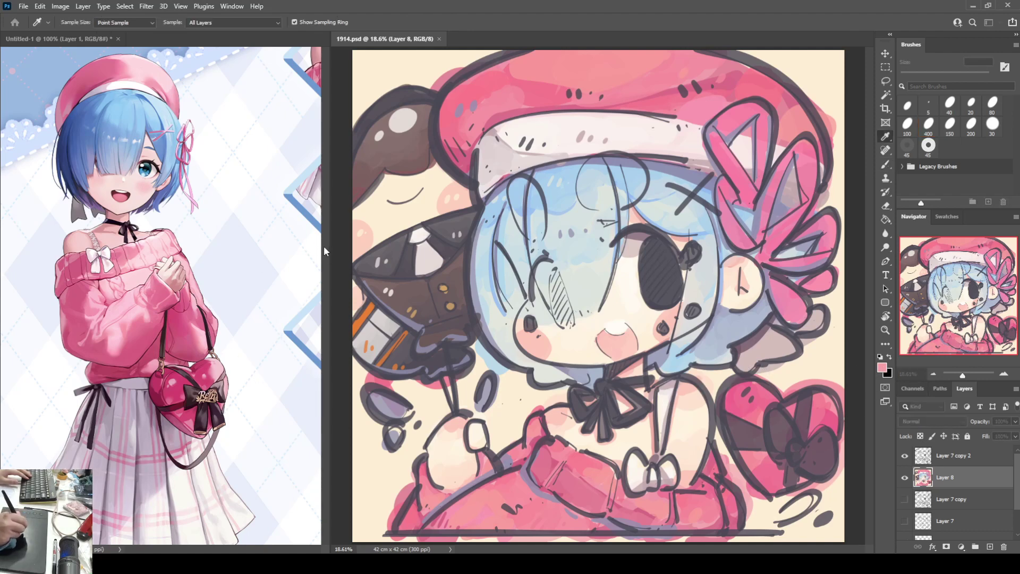
key(b)
mouse_move(463, 494)
mouse_down()
mouse_move(494, 513)
mouse_move(558, 518)
mouse_move(606, 457)
mouse_move(656, 505)
mouse_up()
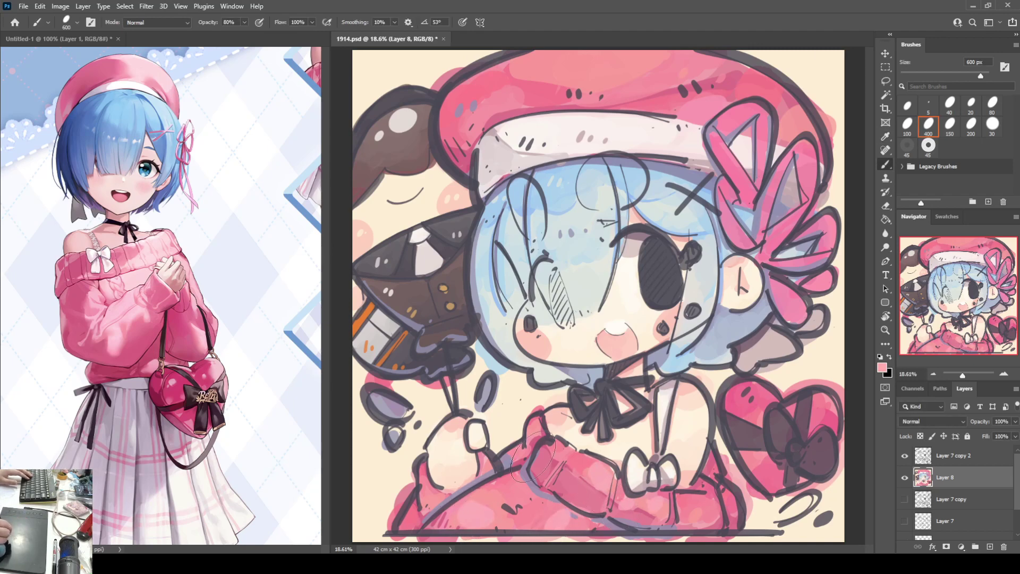
alt+click(507, 479)
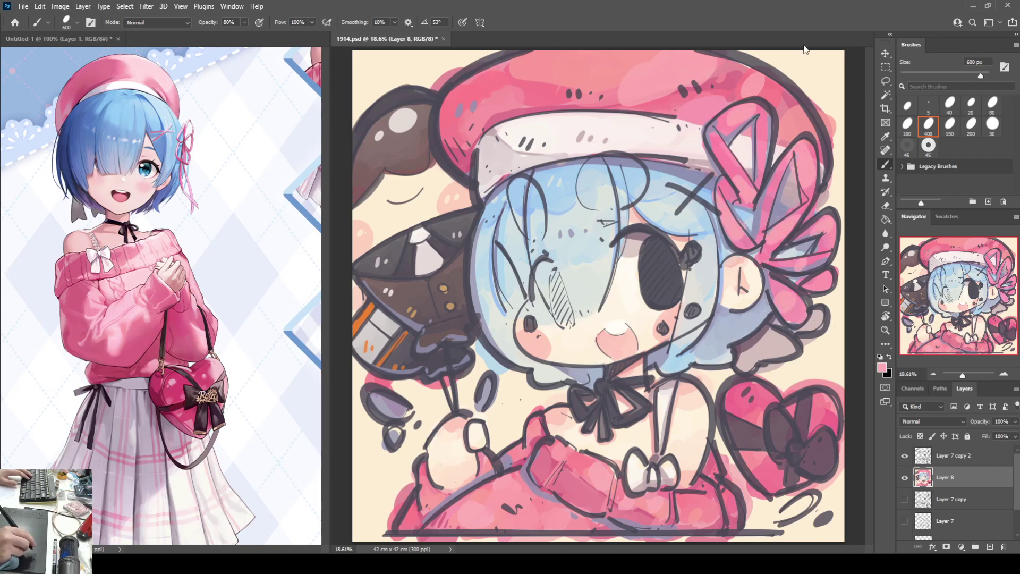
key(ctrl+s)
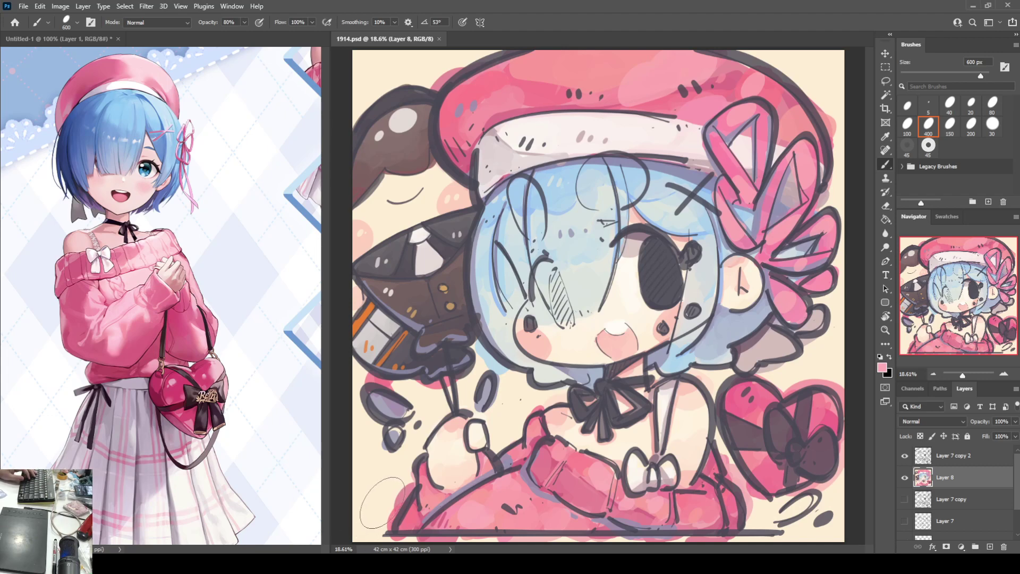
Duplicate the line art layer Layer 7 copy 2 and hide the original.
click(953, 456)
key(ctrl+j)
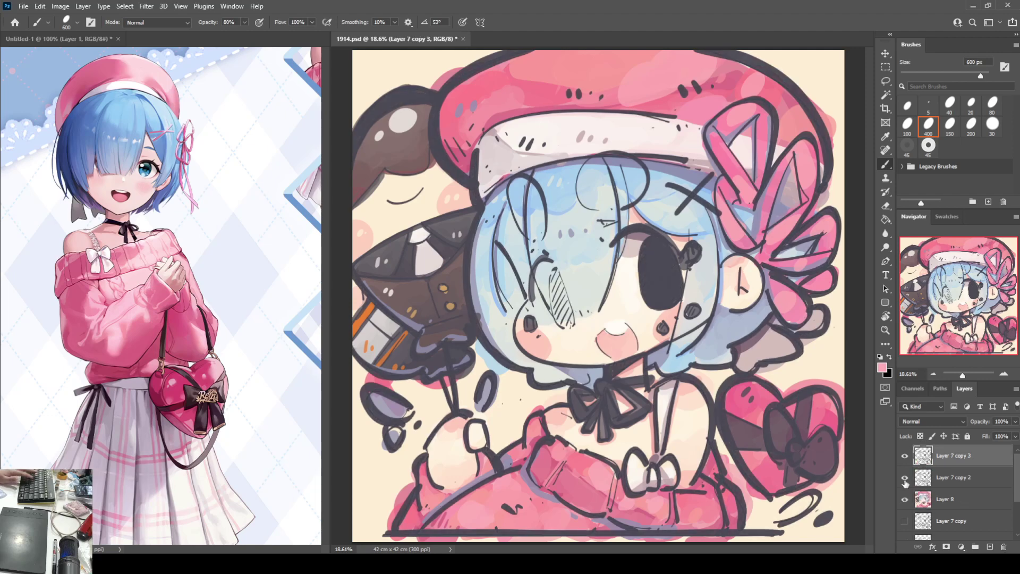
click(904, 477)
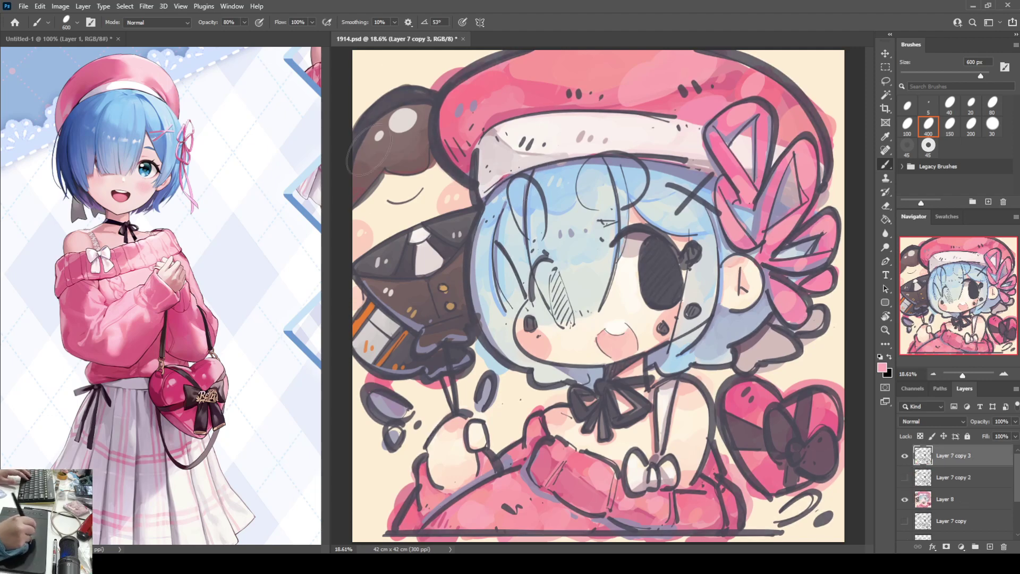
Recolour the small figure's hair outline with sampled dark brown, using a 200 px brush at 100% opacity.
alt+click(380, 195)
key(bracketleft)
key(bracketleft)
key(bracketleft)
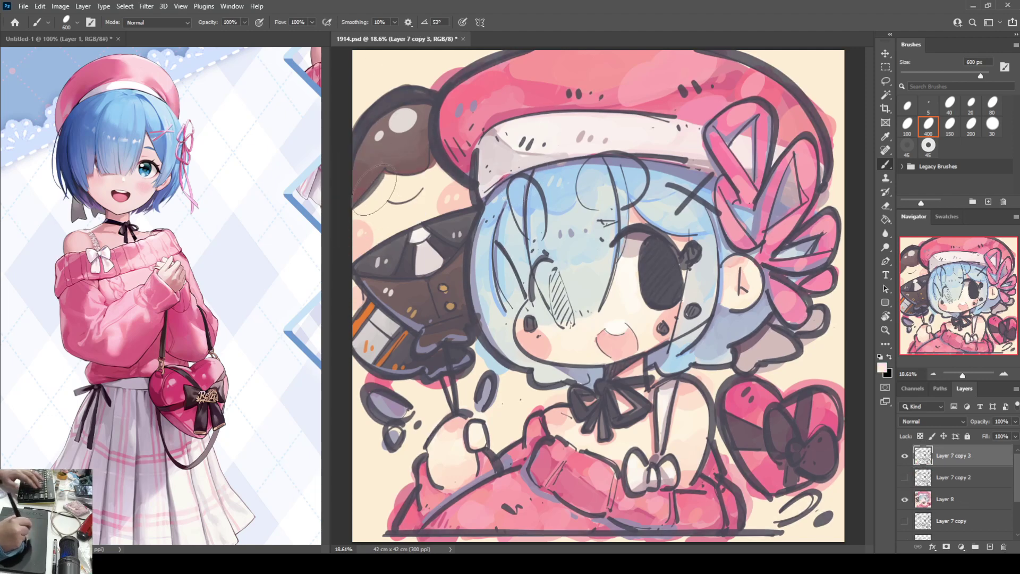
key(0)
key(bracketleft)
drag(367, 197, 370, 199)
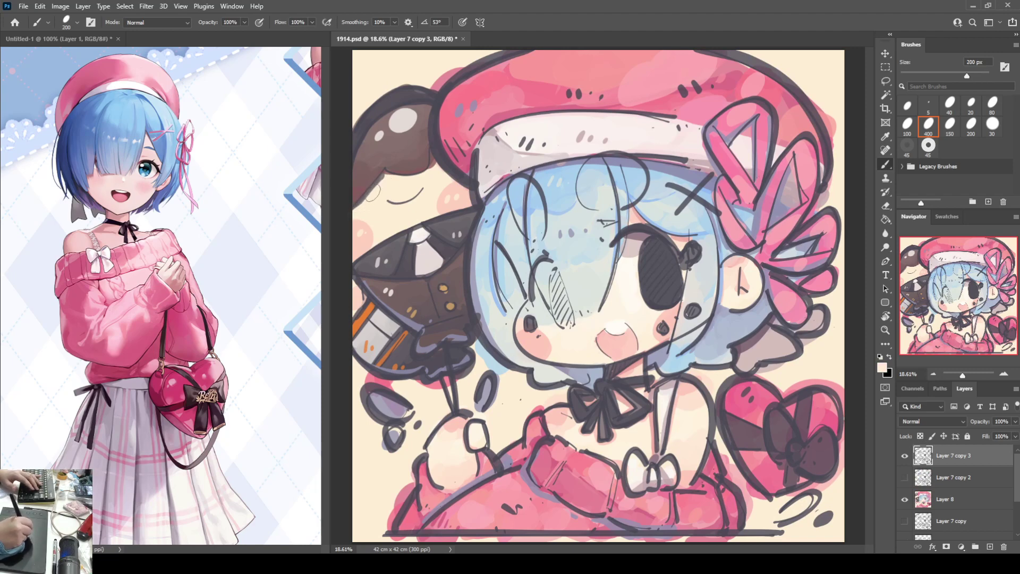
alt+click(378, 123)
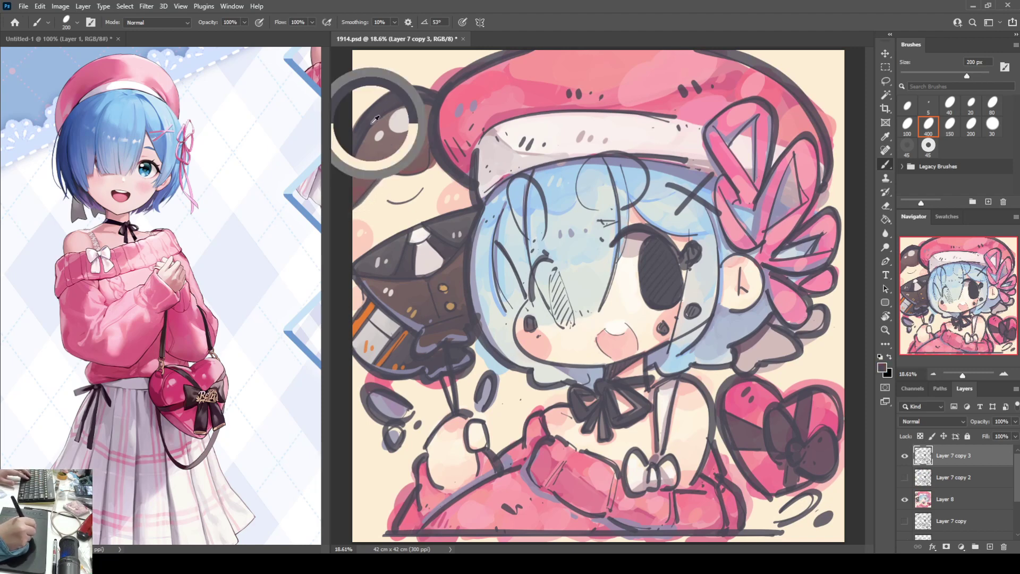
mouse_move(384, 170)
mouse_down()
mouse_move(409, 169)
mouse_move(425, 160)
mouse_move(387, 171)
mouse_move(430, 150)
mouse_up()
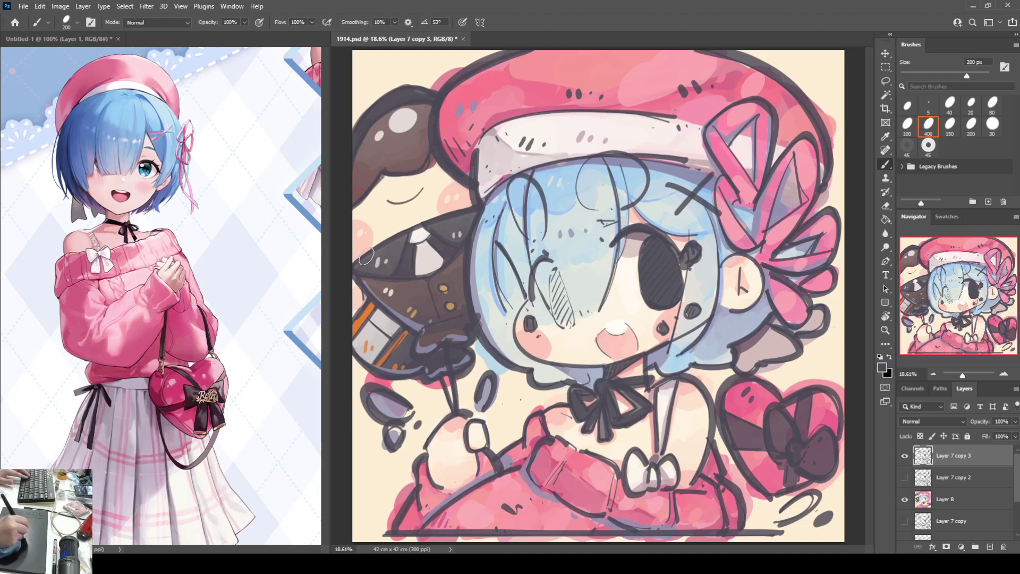
Recolour the small figure's smile line with sampled light pink.
alt+click(470, 156)
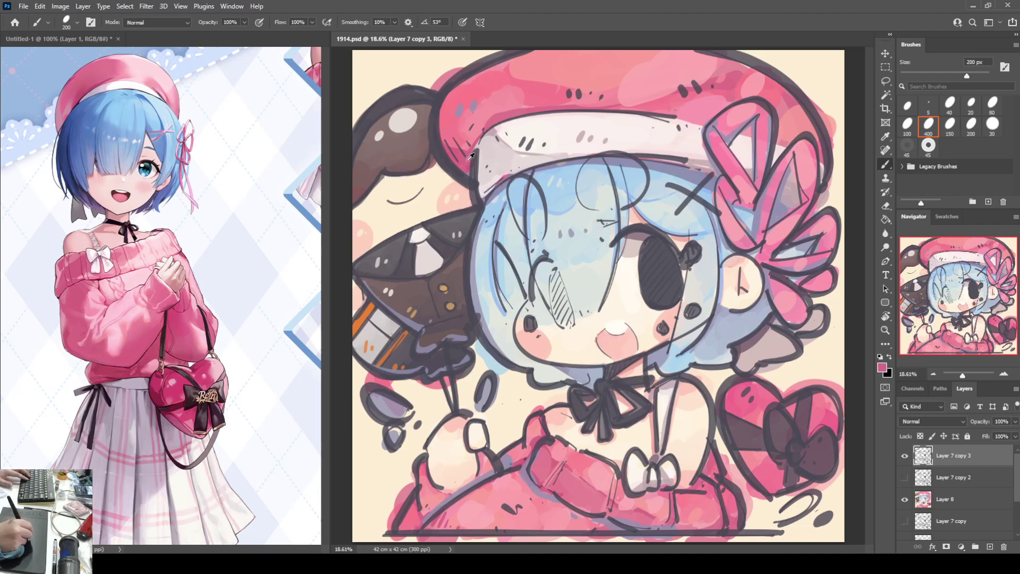
alt+click(366, 227)
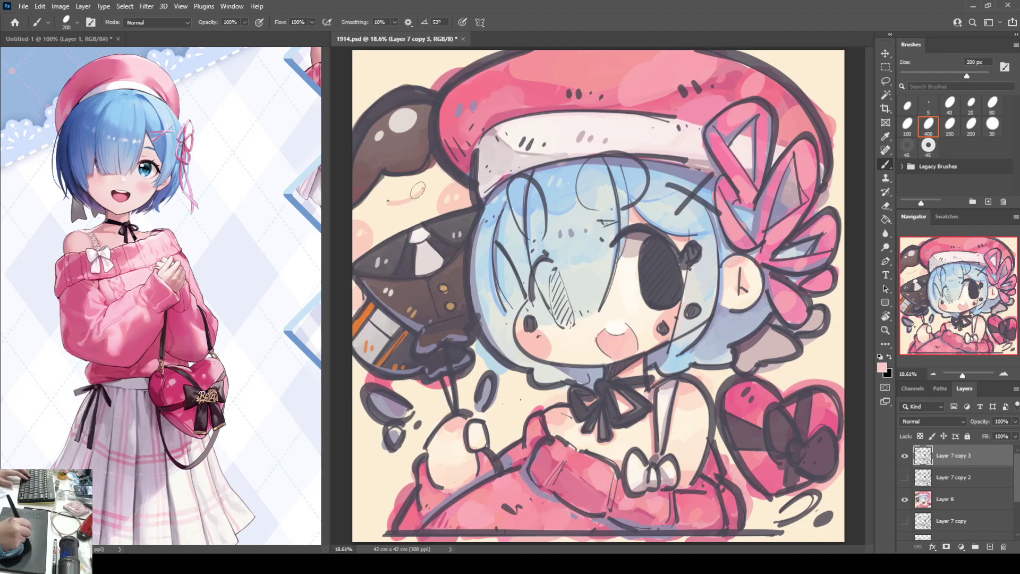
drag(385, 200, 425, 186)
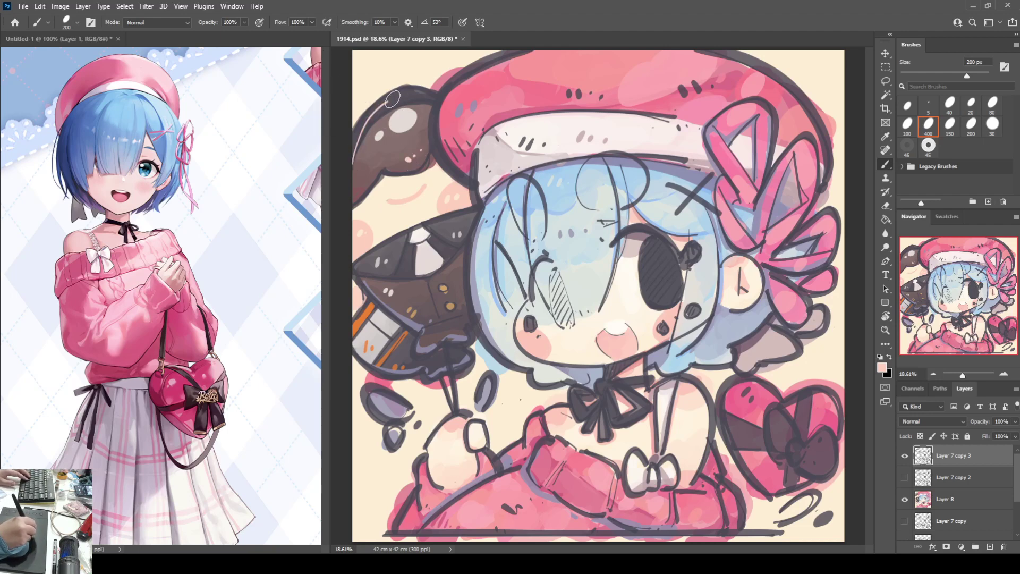
Paint pale pink and off-white accent lines on the small figure's hair edge, collar, coat seams and hem, and on the prop's stick.
drag(392, 99, 425, 98)
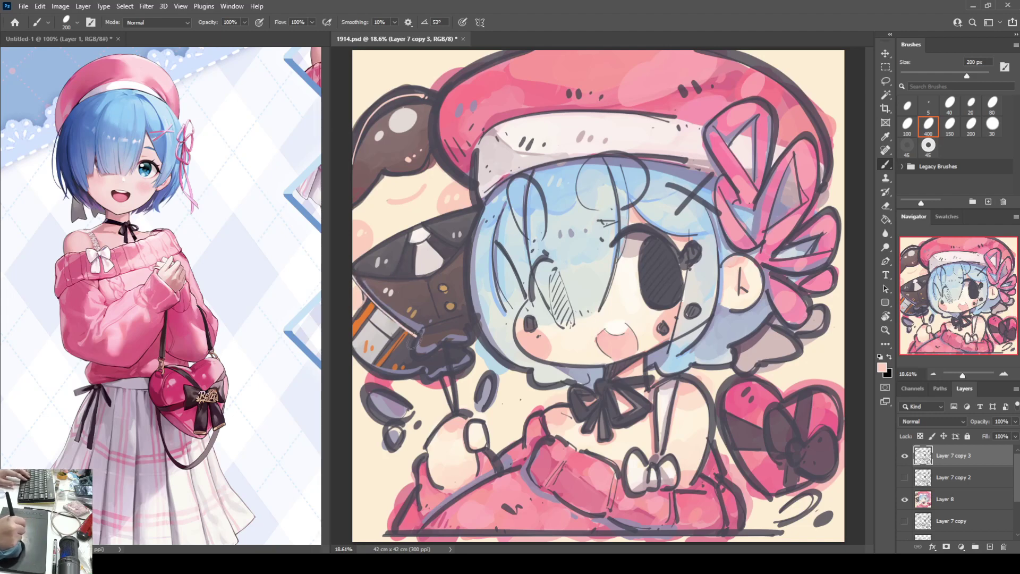
mouse_move(413, 340)
mouse_down()
mouse_move(435, 349)
mouse_move(472, 337)
mouse_up()
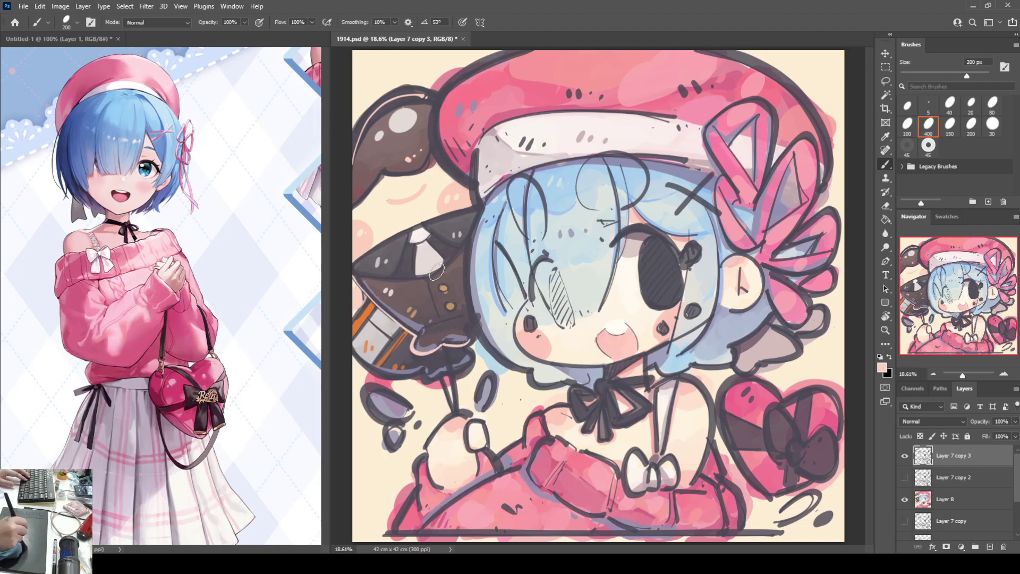
mouse_move(357, 275)
mouse_down()
mouse_move(422, 284)
mouse_move(470, 241)
mouse_up()
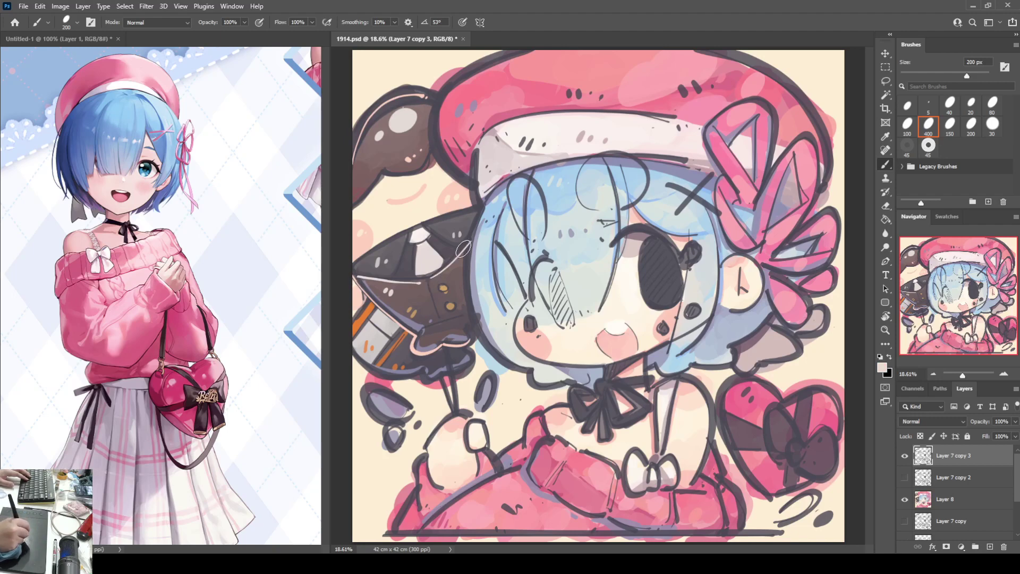
drag(430, 283, 420, 331)
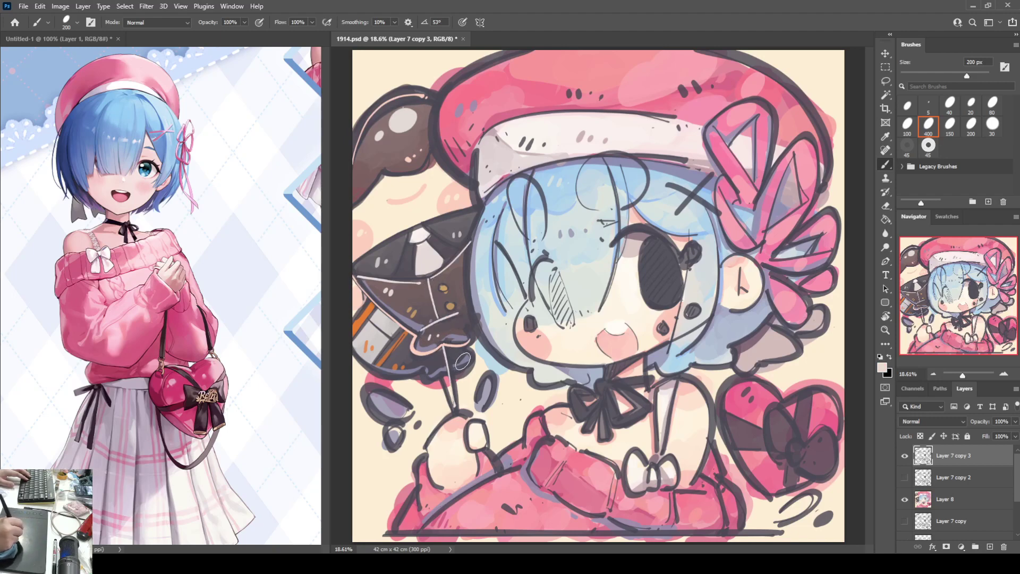
mouse_move(369, 327)
mouse_down()
mouse_move(428, 372)
mouse_move(453, 368)
mouse_move(467, 349)
mouse_move(442, 375)
mouse_move(451, 404)
mouse_up()
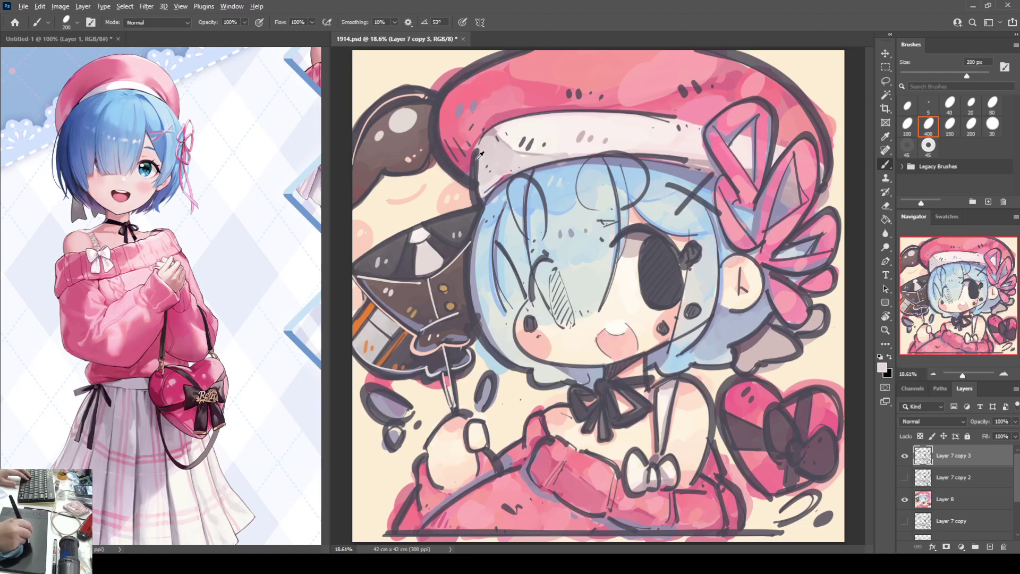
Hatch dark lines on the pink beret beside the start of its white brim.
drag(468, 133, 452, 162)
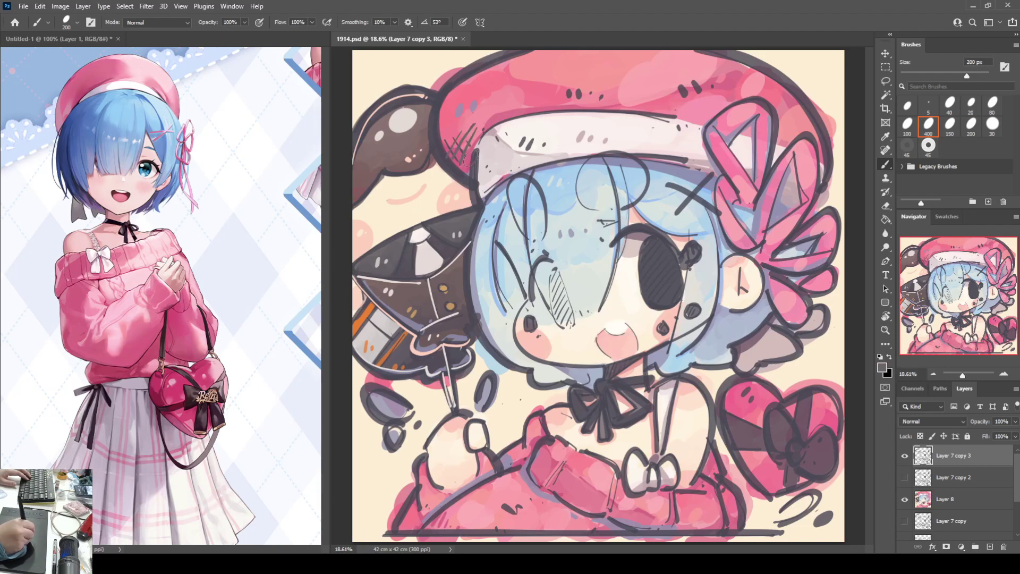
mouse_move(488, 134)
mouse_down()
mouse_move(481, 140)
mouse_move(638, 113)
mouse_move(696, 115)
mouse_up()
key(ctrl+z)
mouse_move(483, 126)
mouse_down()
mouse_move(534, 116)
mouse_move(672, 123)
mouse_up()
key(ctrl+z)
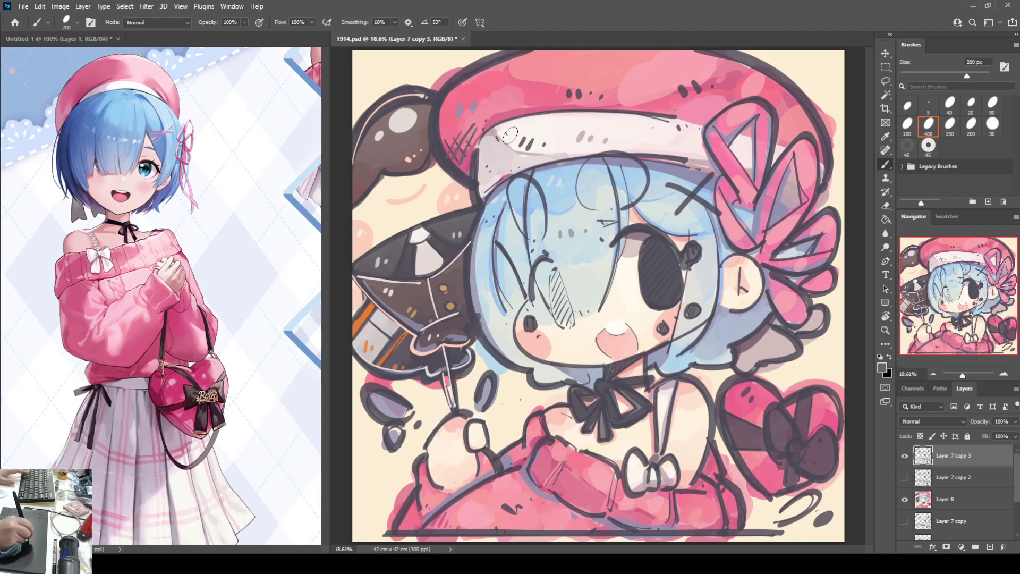
Redraw the outline along the beret's white brim and the adjoining upper hair bow loops in dark grey.
mouse_move(482, 127)
mouse_down()
mouse_move(679, 119)
mouse_move(755, 190)
mouse_up()
drag(755, 114, 753, 180)
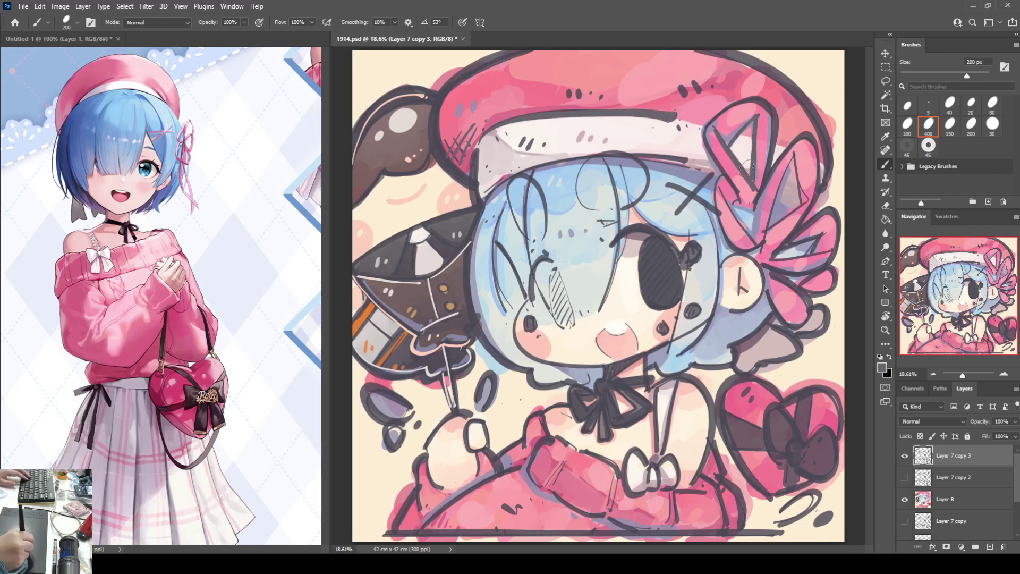
mouse_move(710, 140)
mouse_down()
mouse_move(745, 207)
mouse_move(725, 179)
mouse_move(716, 211)
mouse_move(738, 251)
mouse_move(720, 184)
mouse_move(756, 242)
mouse_up()
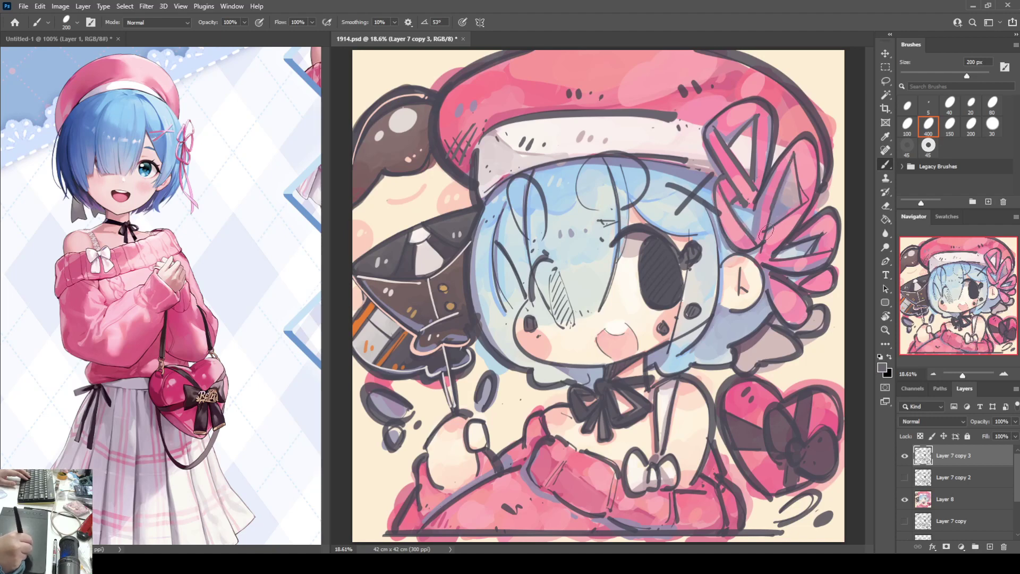
Trace the inner ribs and outline of the hair bow's uppermost loop in sampled off-white.
drag(793, 155, 801, 197)
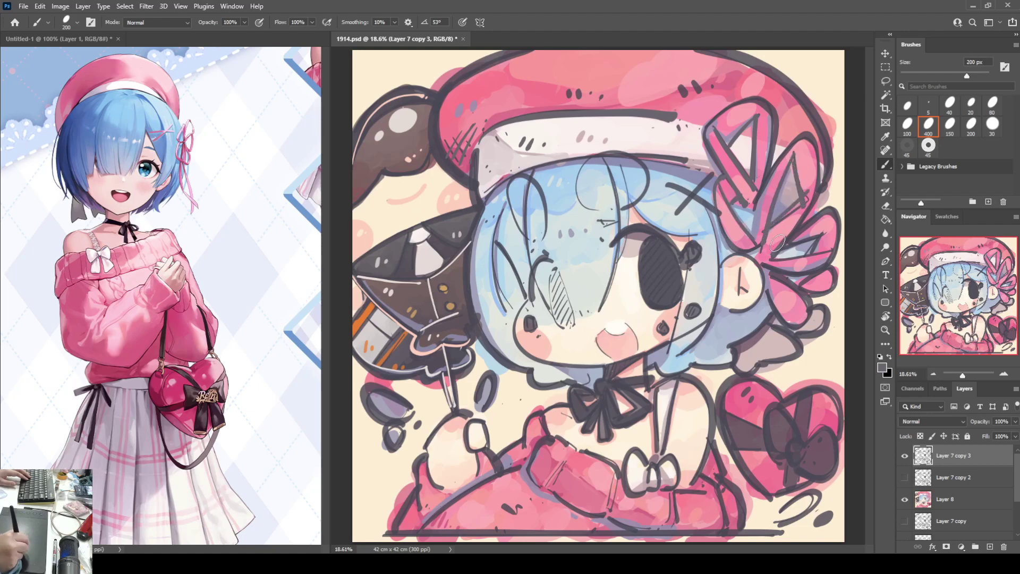
alt+click(746, 168)
drag(710, 139, 745, 204)
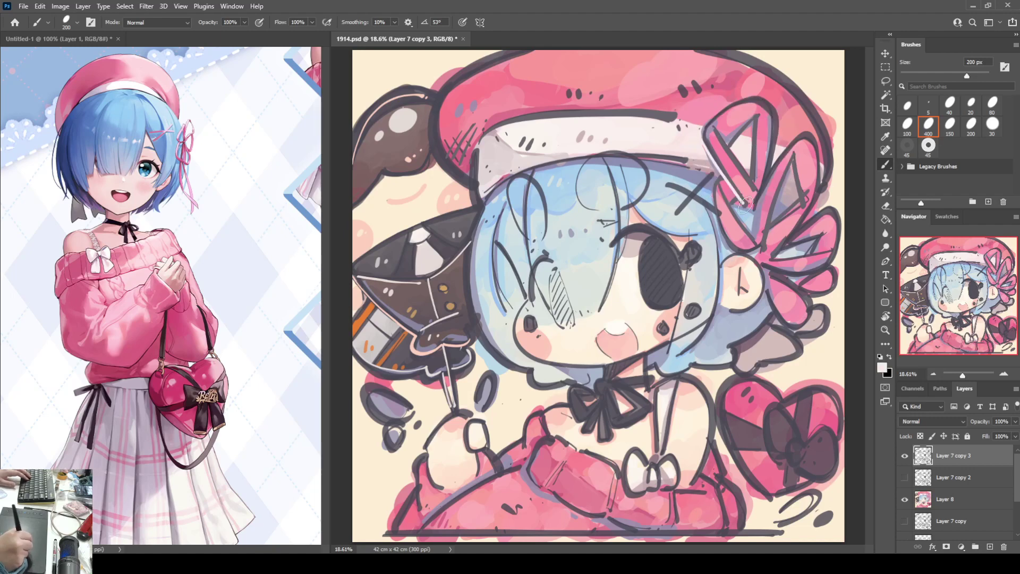
drag(714, 125, 758, 197)
mouse_move(727, 144)
mouse_down()
mouse_move(754, 114)
mouse_move(754, 177)
mouse_up()
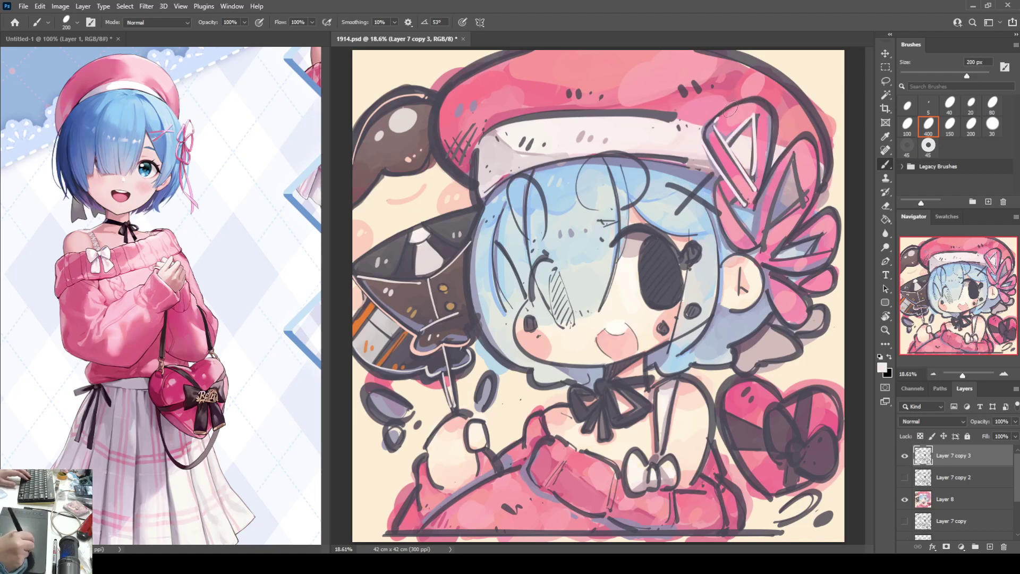
mouse_move(707, 130)
mouse_down()
mouse_move(763, 178)
mouse_move(823, 196)
mouse_up()
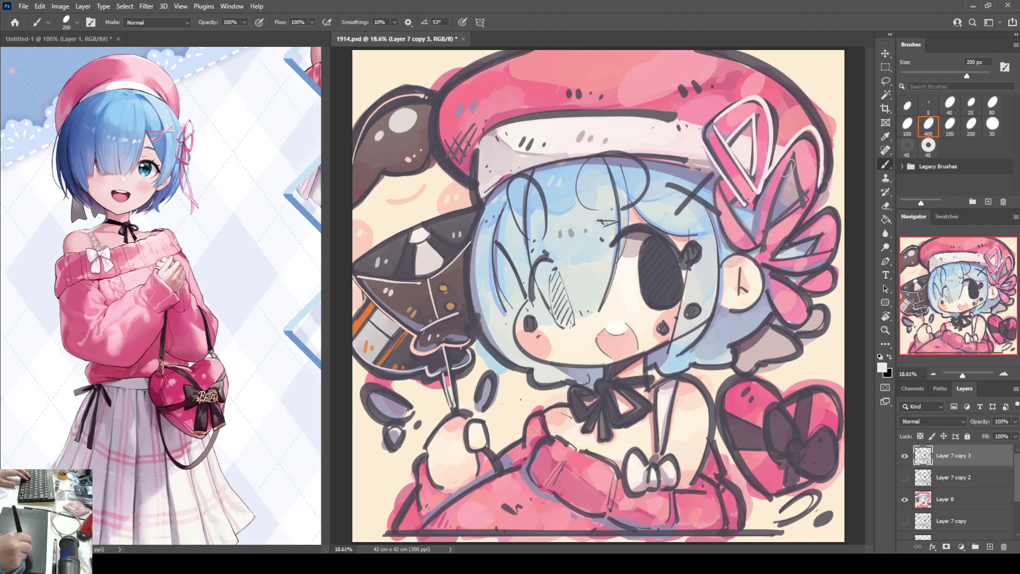
Trace the remaining hair bow loops, ribbon tails and inner folds in off-white.
drag(791, 146, 763, 249)
drag(761, 196, 756, 237)
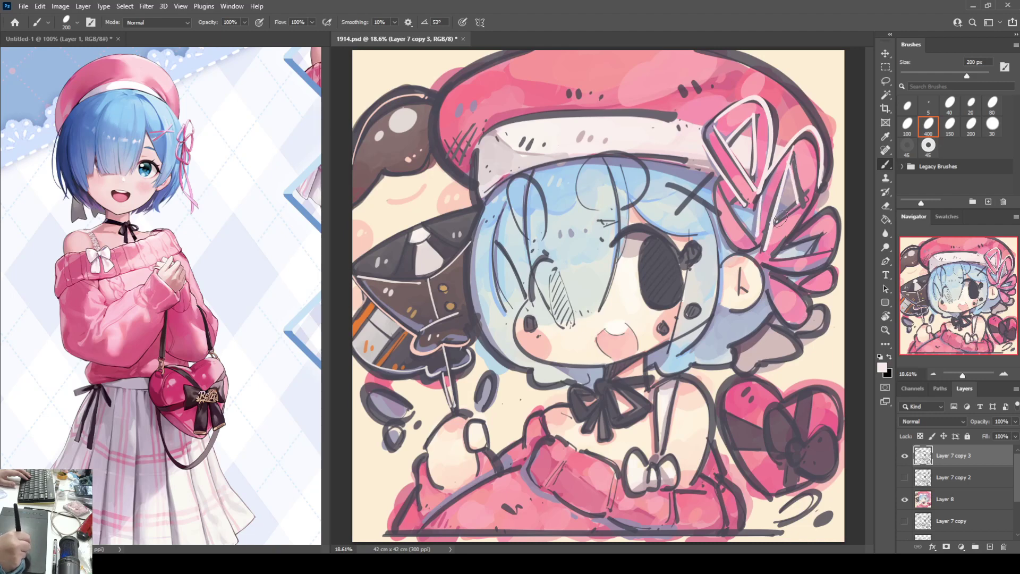
mouse_move(822, 169)
mouse_down()
mouse_move(773, 258)
mouse_move(829, 217)
mouse_move(808, 284)
mouse_move(770, 260)
mouse_up()
mouse_move(719, 175)
mouse_down()
mouse_move(742, 245)
mouse_move(748, 196)
mouse_move(804, 319)
mouse_move(800, 281)
mouse_up()
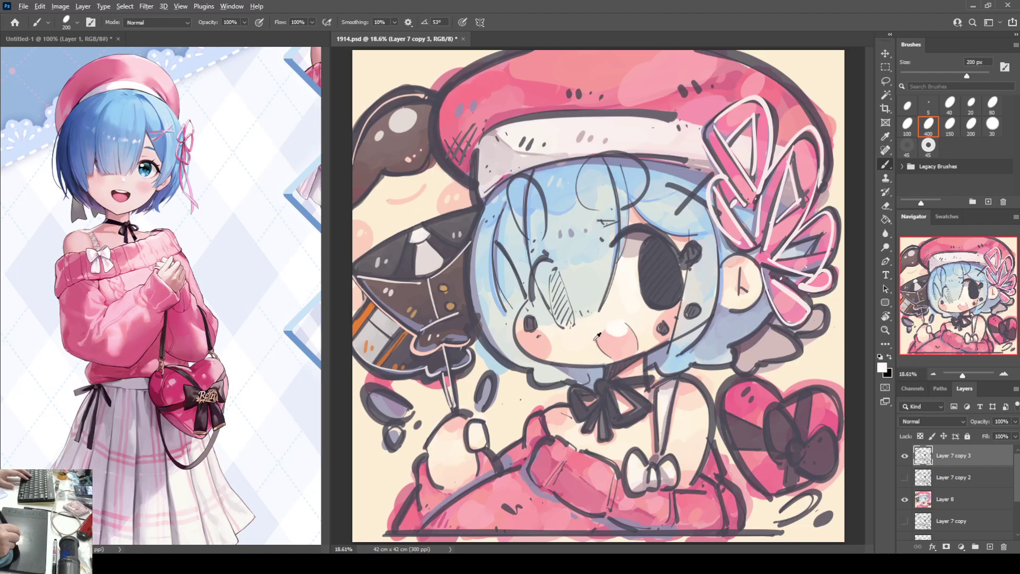
Paint over the mouth's dark outline with sampled face and mouth colours, and add off-white highlights to the cheek marks and eyelash.
alt+click(597, 337)
alt+click(621, 322)
alt+click(631, 330)
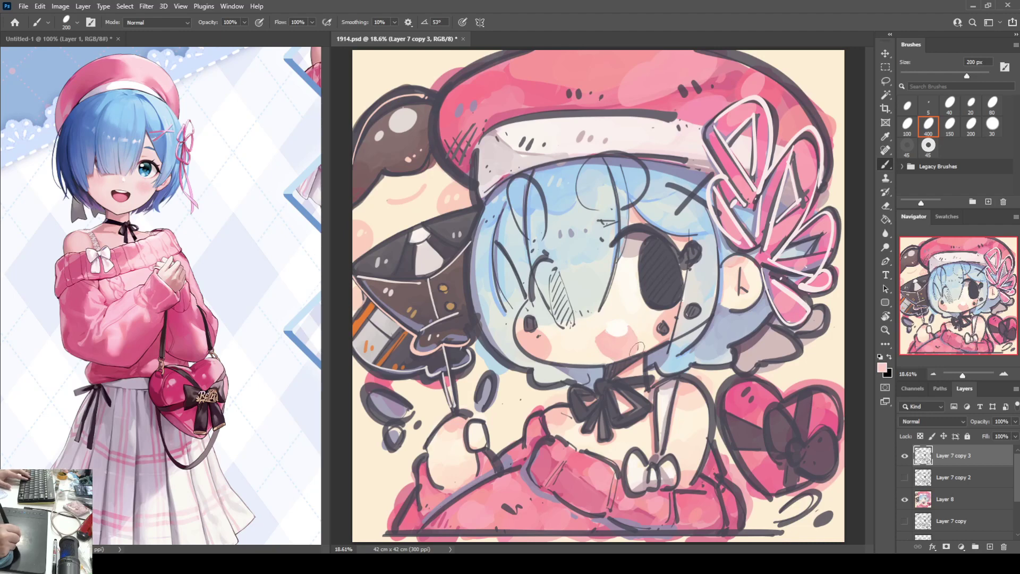
alt+click(626, 327)
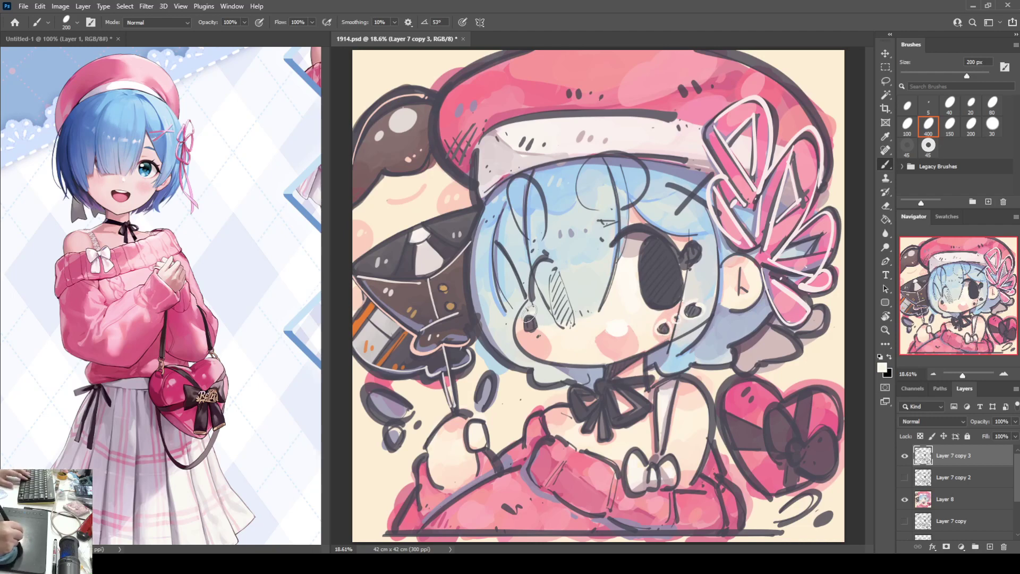
mouse_move(610, 240)
mouse_down()
mouse_move(666, 228)
mouse_move(681, 254)
mouse_move(701, 256)
mouse_up()
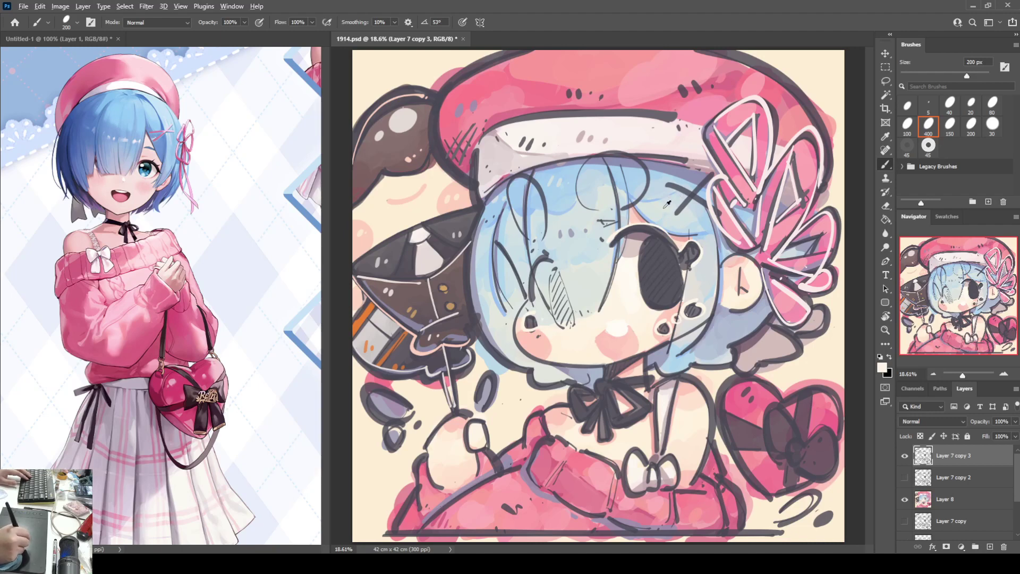
Paint a bright light blue circle in the lower part of the large dark eye.
mouse_move(669, 281)
mouse_down()
mouse_move(659, 297)
mouse_move(672, 293)
mouse_up()
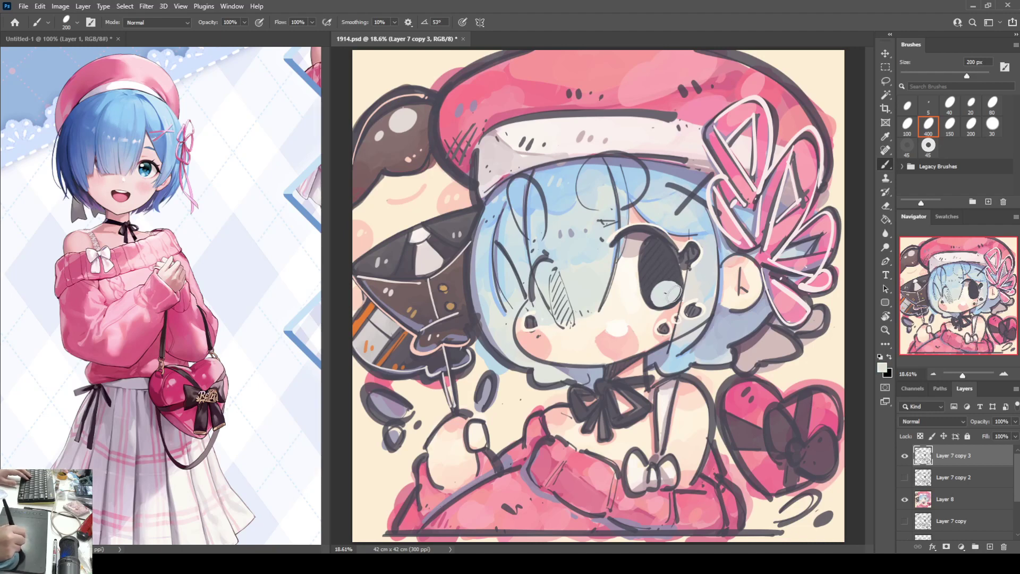
key(ctrl+z)
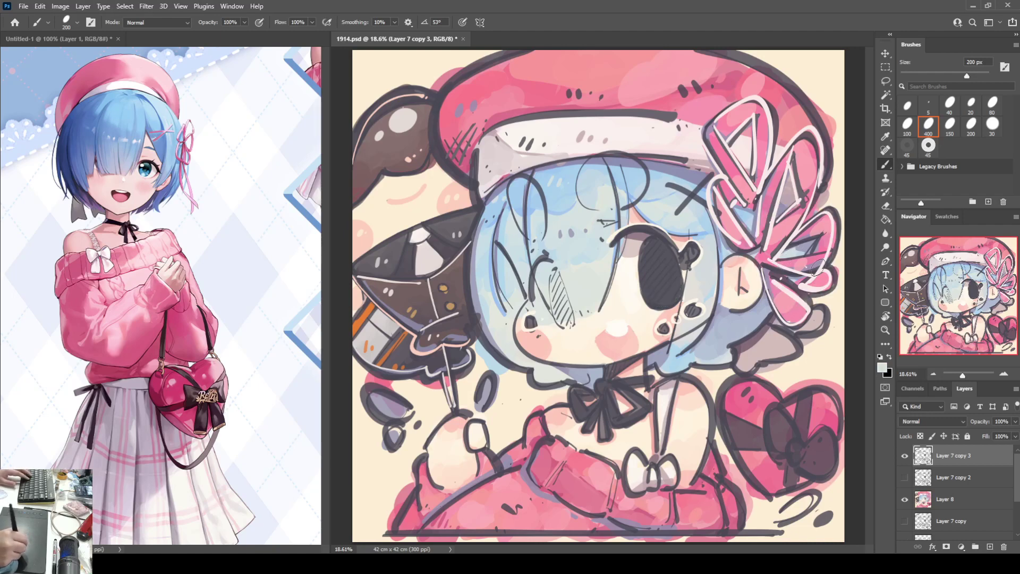
key(i)
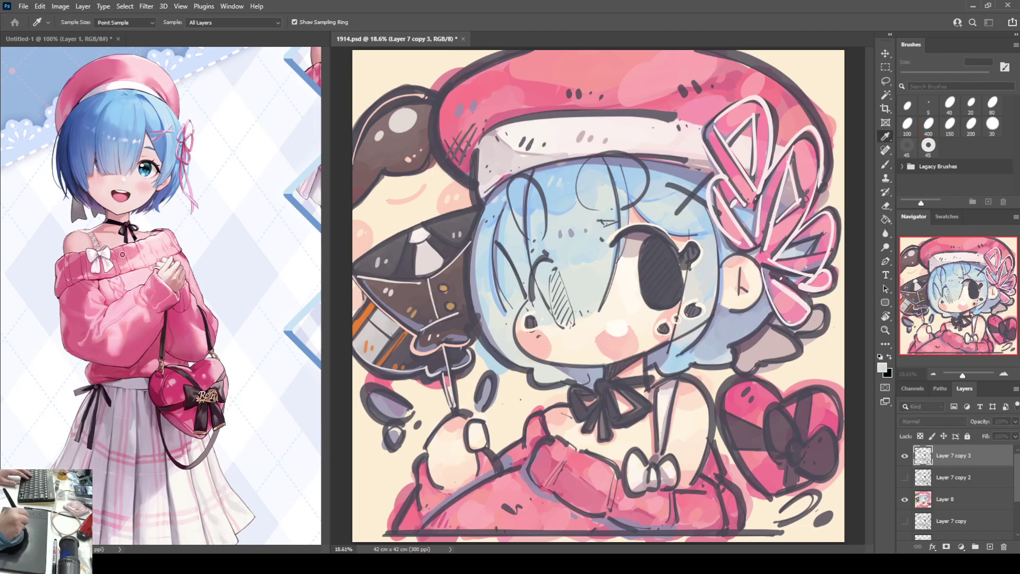
click(318, 250)
key(b)
mouse_move(655, 285)
mouse_down()
mouse_move(667, 301)
mouse_move(676, 284)
mouse_up()
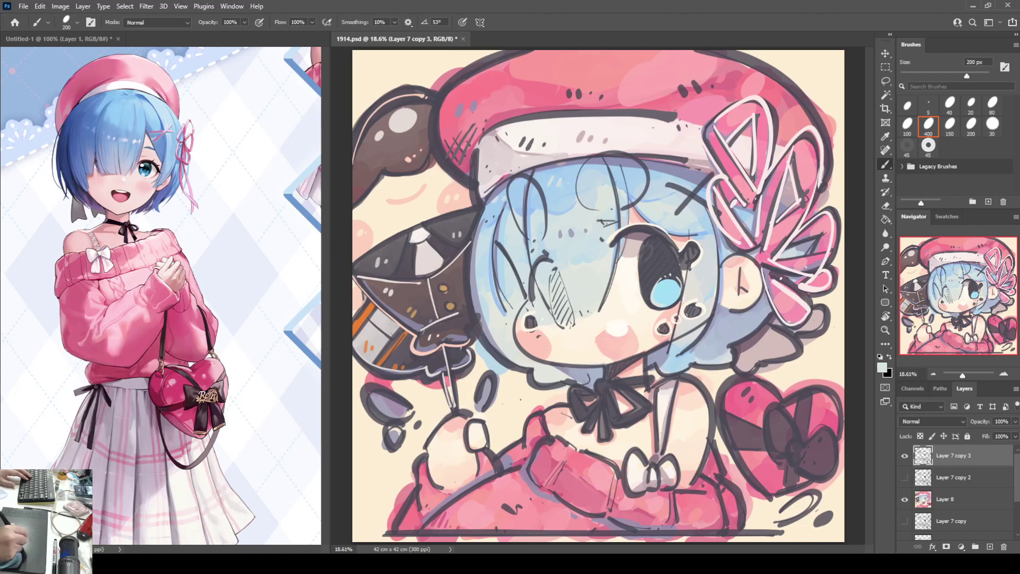
Paint white highlight spots in the upper part of the eye and trace off-white lines along the lower hair edge and neck.
alt+click(636, 268)
click(653, 248)
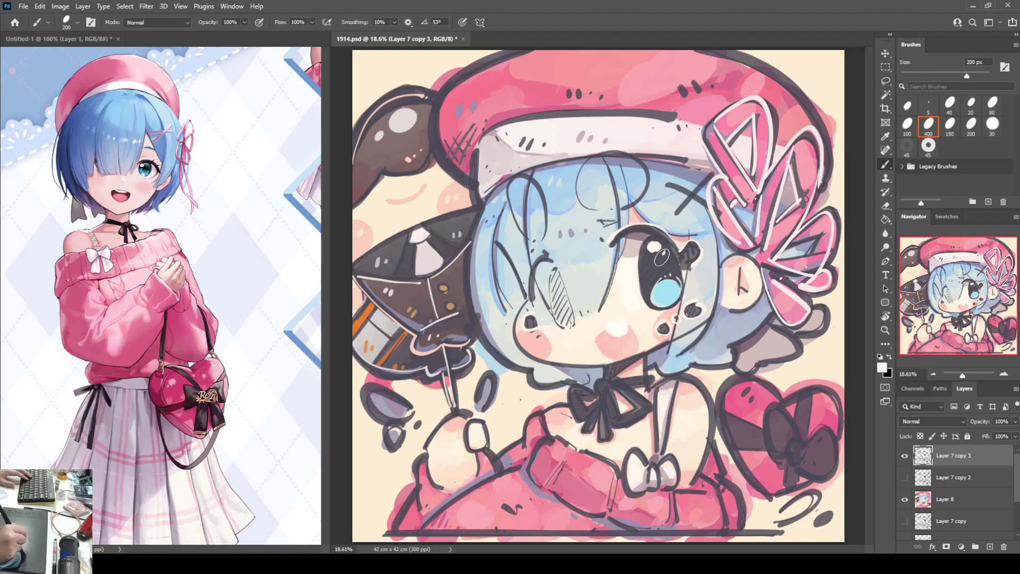
click(664, 254)
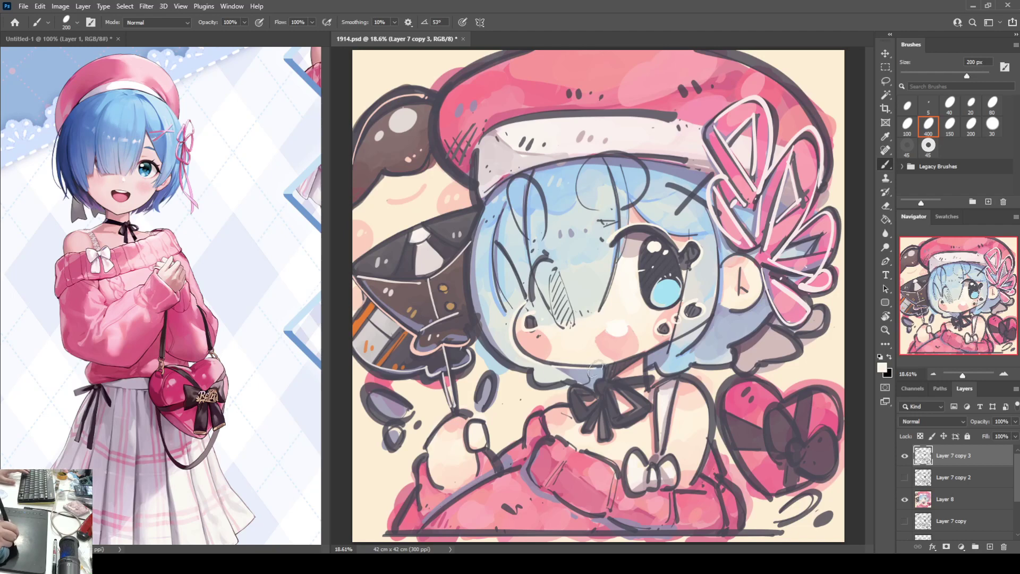
drag(553, 365, 606, 369)
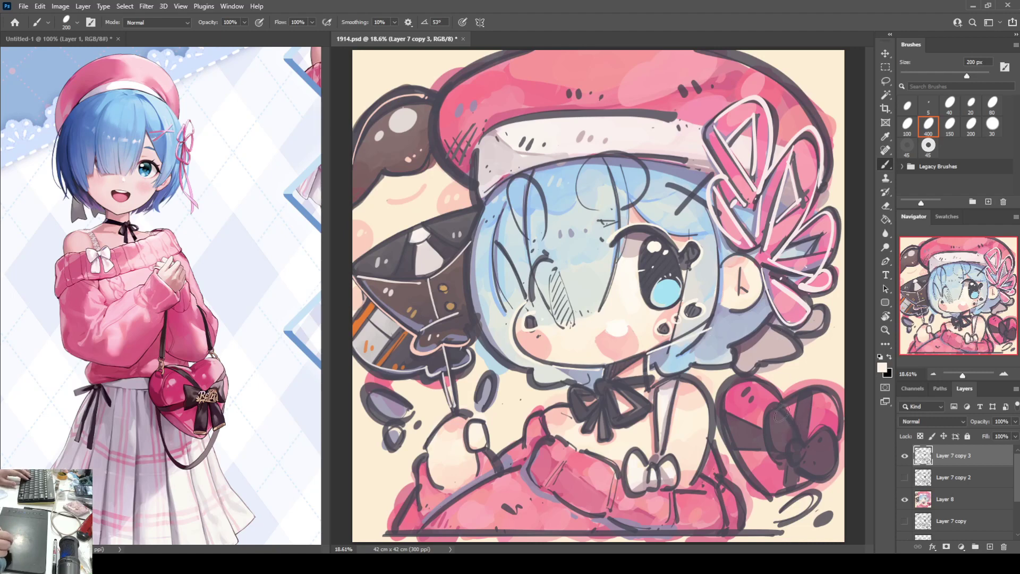
Letter "REM" in off-white on the heart bag's dark bow with a small smiley beneath it.
mouse_move(781, 437)
mouse_down()
mouse_move(799, 454)
mouse_move(801, 445)
mouse_move(812, 457)
mouse_move(827, 436)
mouse_up()
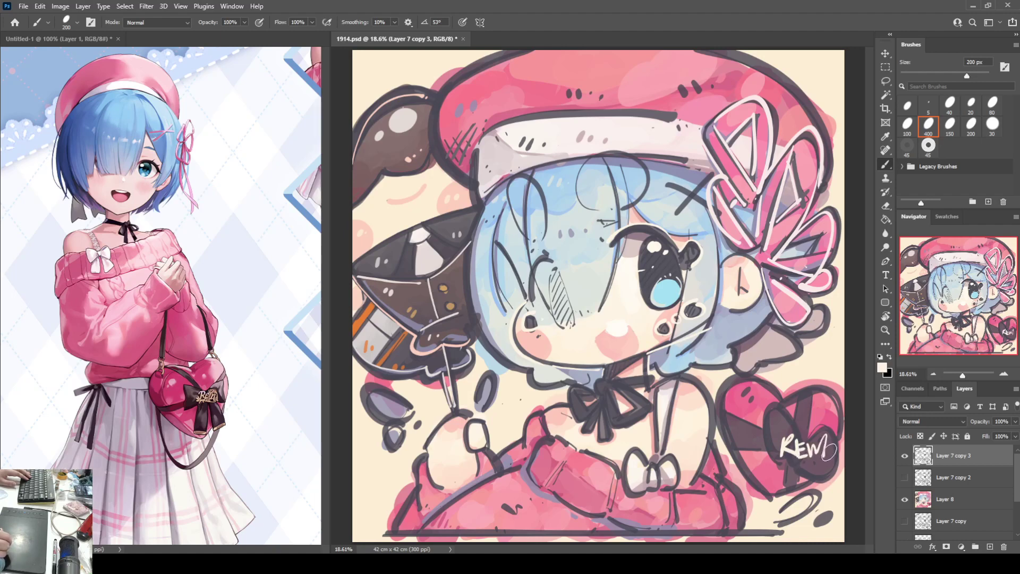
click(819, 463)
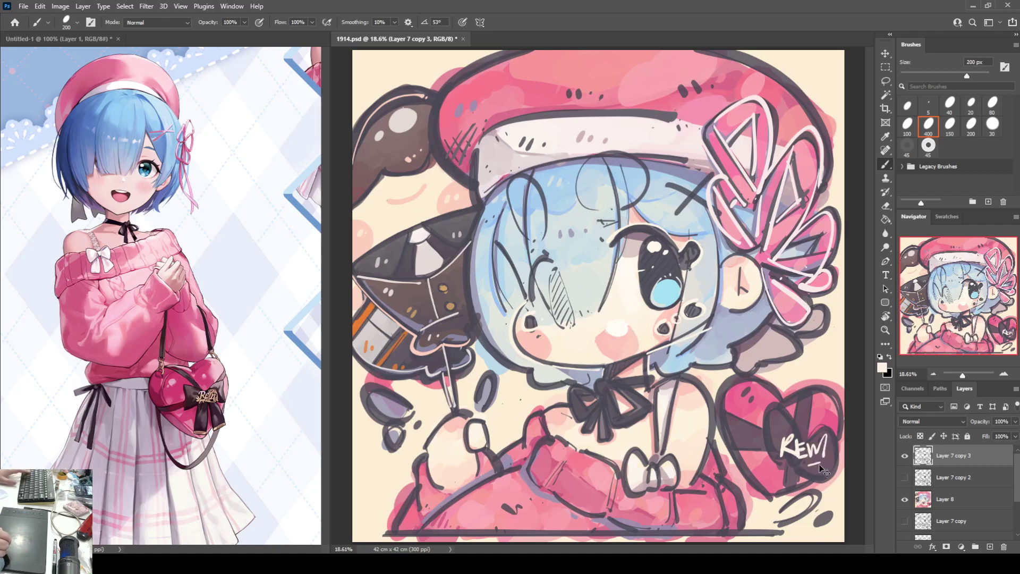
mouse_move(808, 466)
mouse_down()
mouse_move(827, 464)
mouse_move(795, 420)
mouse_move(768, 446)
mouse_move(780, 470)
mouse_up()
Trace off-white lines along the heart bag's edge, bow and ribbons, and over the black neck bow.
mouse_move(821, 425)
mouse_down()
mouse_move(837, 443)
mouse_move(802, 478)
mouse_move(784, 464)
mouse_up()
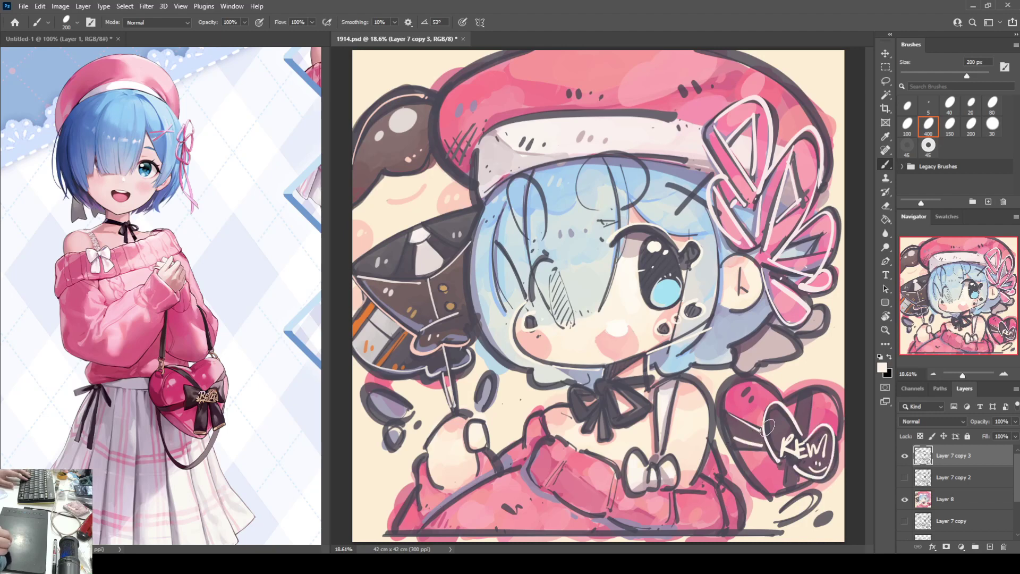
mouse_move(765, 399)
mouse_down()
mouse_move(733, 381)
mouse_move(767, 479)
mouse_move(724, 408)
mouse_move(781, 492)
mouse_up()
key(ctrl+z)
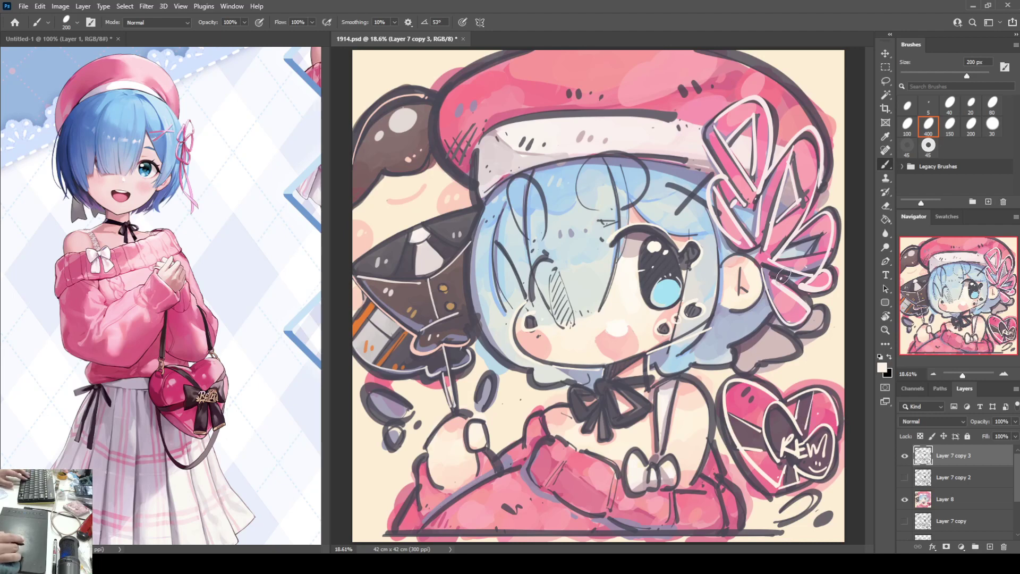
mouse_move(613, 390)
mouse_down()
mouse_move(610, 416)
mouse_move(640, 407)
mouse_move(619, 385)
mouse_move(601, 385)
mouse_move(610, 383)
mouse_move(599, 406)
mouse_move(603, 394)
mouse_move(565, 403)
mouse_move(594, 397)
mouse_move(591, 417)
mouse_move(599, 405)
mouse_move(612, 423)
mouse_up()
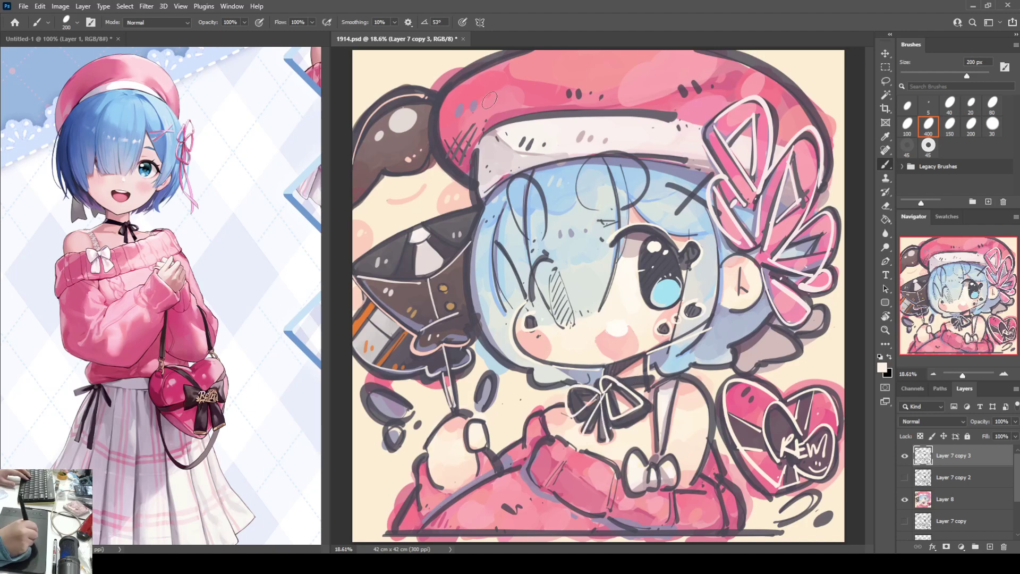
Add off-white highlight dashes to the pink beret and trace an off-white line along its outer edge near the hatching.
drag(455, 108, 457, 118)
mouse_move(464, 101)
mouse_down()
mouse_move(433, 138)
mouse_move(478, 185)
mouse_move(441, 138)
mouse_move(457, 80)
mouse_move(542, 52)
mouse_up()
key(ctrl+z)
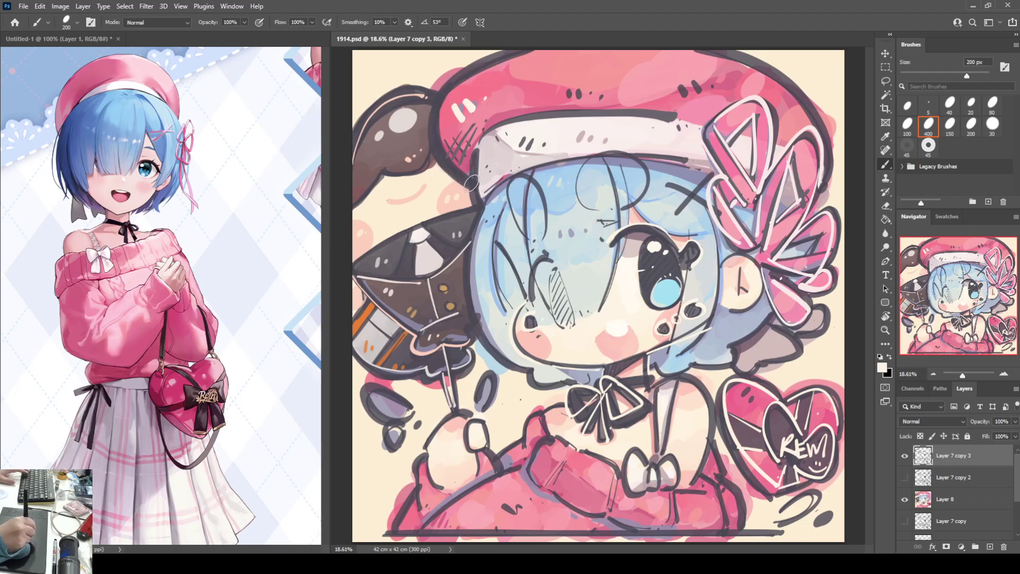
mouse_move(474, 182)
mouse_down()
mouse_move(459, 87)
mouse_move(534, 51)
mouse_up()
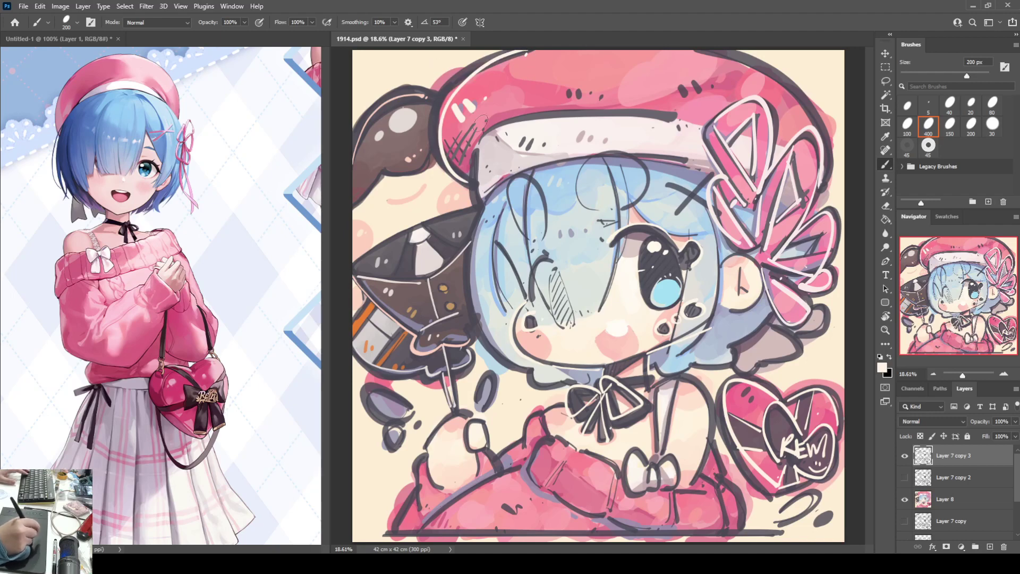
Trace an off-white line down the outer hair edge to the jaw and another along the upper edge of the beret's brim.
mouse_move(473, 177)
mouse_down()
mouse_move(478, 232)
mouse_move(476, 216)
mouse_move(458, 286)
mouse_move(480, 333)
mouse_move(520, 367)
mouse_up()
key(ctrl+z)
mouse_move(478, 204)
mouse_down()
mouse_move(467, 300)
mouse_move(532, 369)
mouse_up()
key(ctrl+z)
mouse_move(478, 202)
mouse_down()
mouse_move(481, 333)
mouse_move(517, 364)
mouse_up()
key(ctrl+z)
mouse_move(484, 229)
mouse_down()
mouse_move(487, 201)
mouse_move(461, 286)
mouse_move(520, 373)
mouse_up()
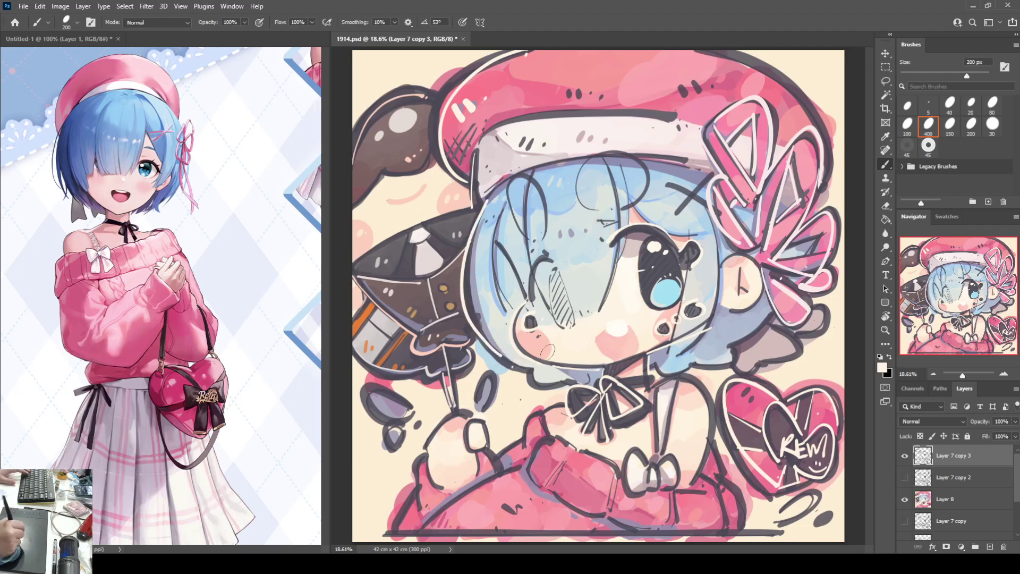
mouse_move(492, 126)
mouse_down()
mouse_move(629, 112)
mouse_move(691, 120)
mouse_up()
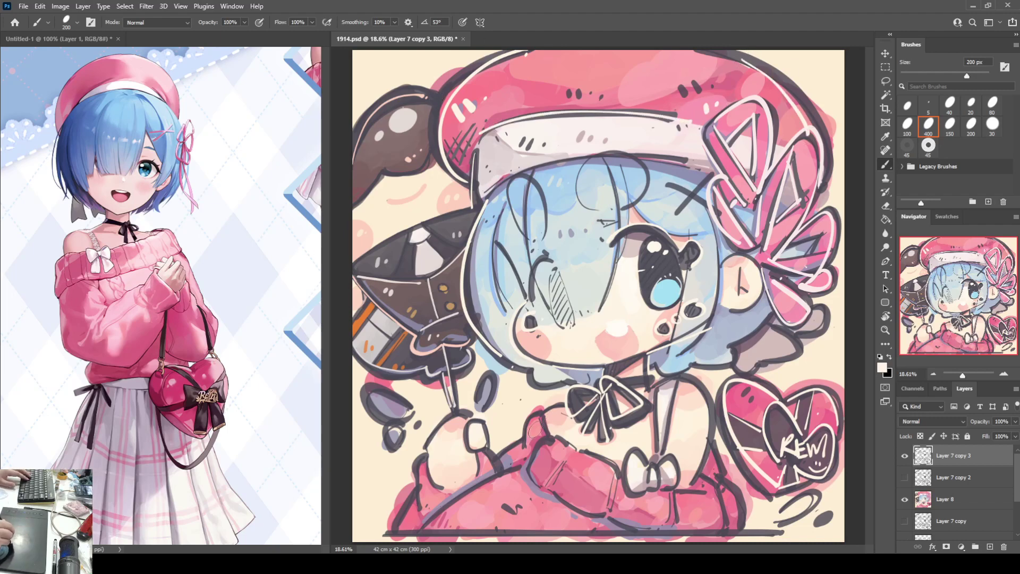
Trace off-white lines along the sweater sleeve's diagonal fold and the full horizontal base line below the figure.
drag(423, 524, 531, 461)
key(ctrl+z)
mouse_move(420, 523)
mouse_down()
mouse_move(542, 458)
mouse_move(442, 504)
mouse_move(526, 460)
mouse_up()
key(ctrl+z)
drag(393, 532, 606, 532)
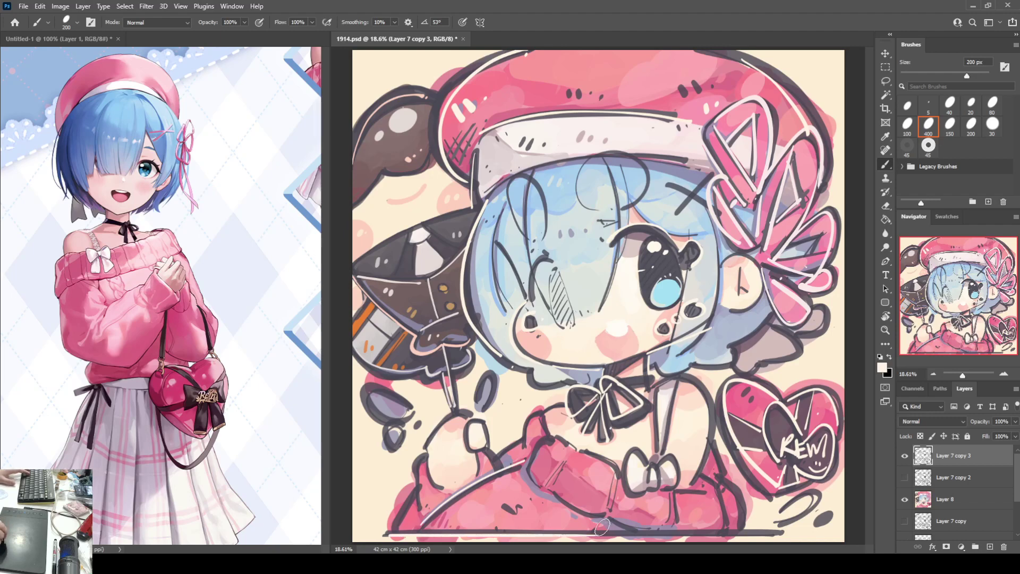
key(ctrl+z)
drag(390, 531, 777, 528)
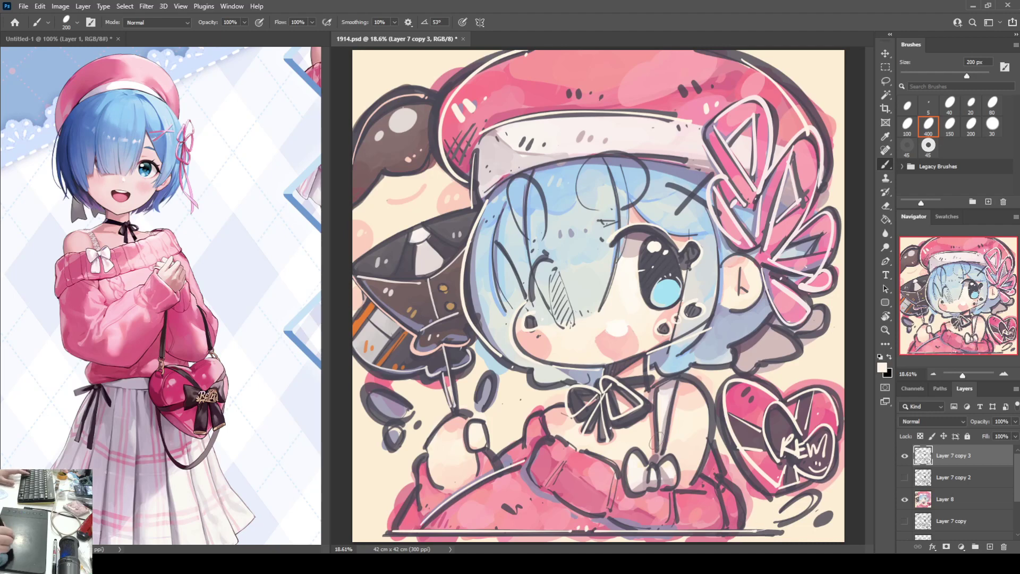
Hatch dark lines on the sweater beside the white chest bow and outline the bow and its strap in white.
alt+click(617, 470)
drag(616, 474, 606, 502)
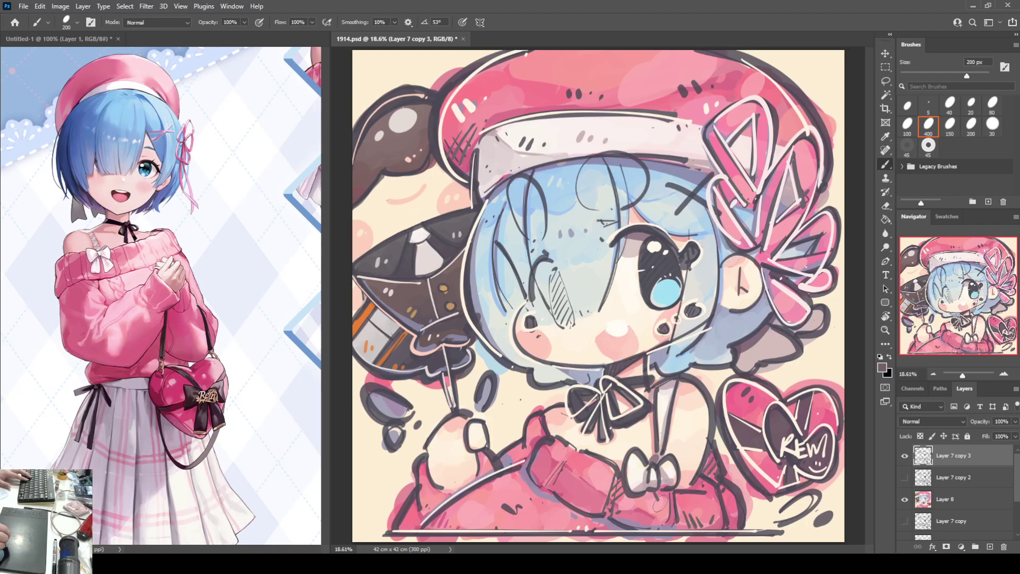
alt+click(644, 480)
mouse_move(635, 449)
mouse_down()
mouse_move(624, 494)
mouse_move(653, 459)
mouse_move(649, 489)
mouse_move(675, 465)
mouse_move(667, 497)
mouse_up()
mouse_move(659, 397)
mouse_down()
mouse_move(657, 437)
mouse_move(681, 390)
mouse_move(670, 440)
mouse_up()
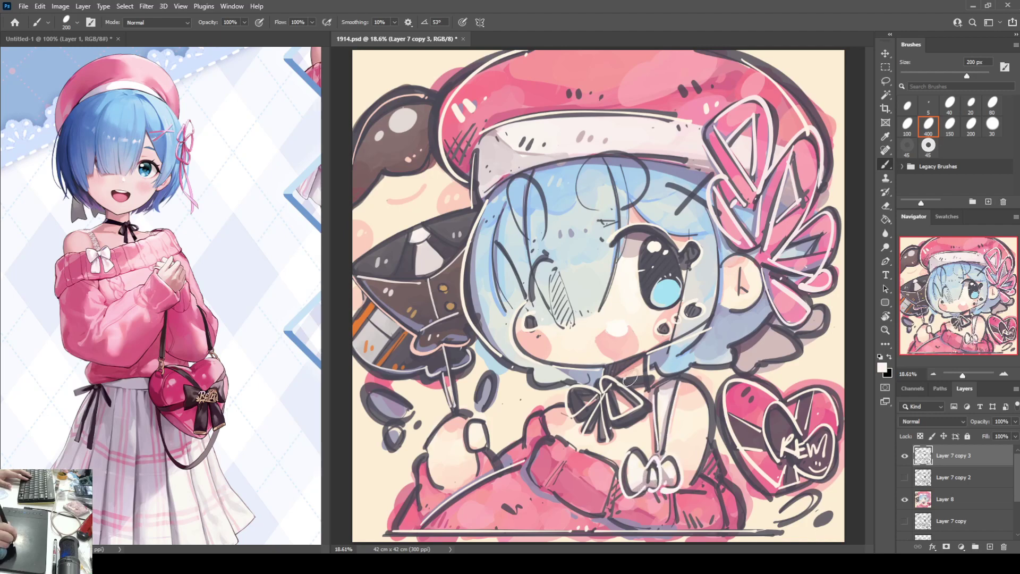
Add off-white accents at the choker and along the sweater's outer sleeve, sample orange from the prop, and save the file.
drag(630, 375, 652, 378)
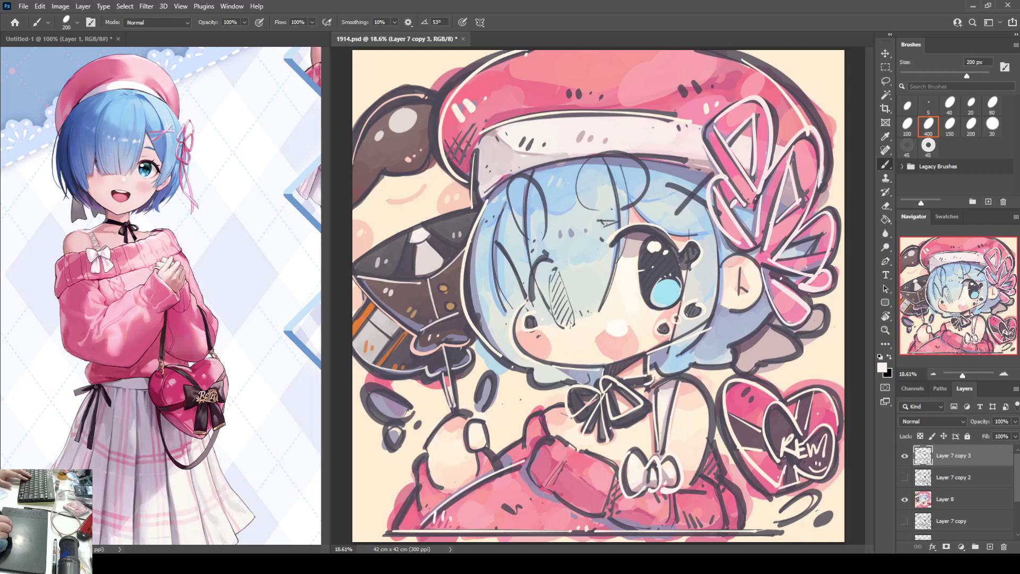
mouse_move(418, 459)
mouse_down()
mouse_move(418, 503)
mouse_move(400, 528)
mouse_up()
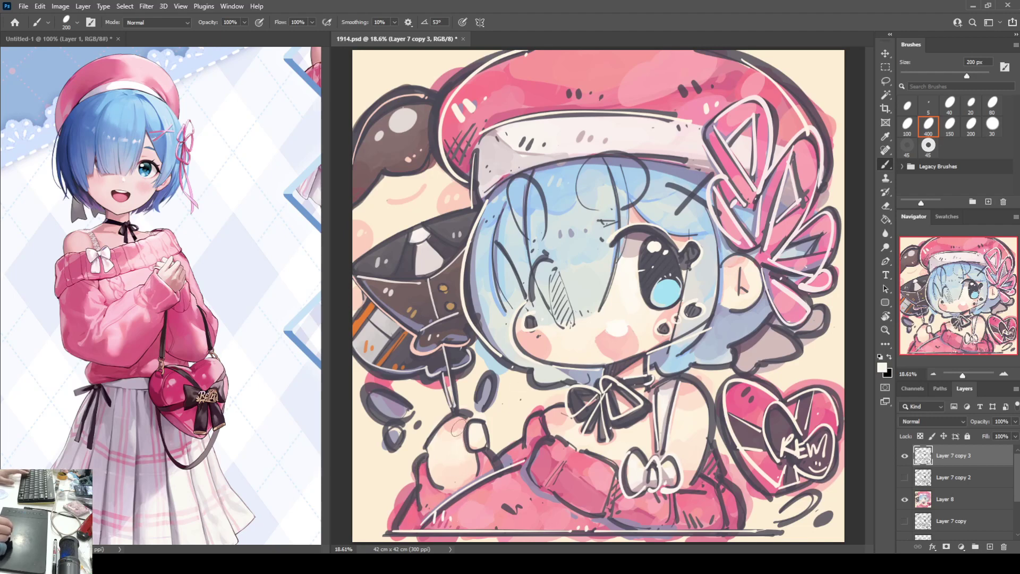
alt+click(371, 315)
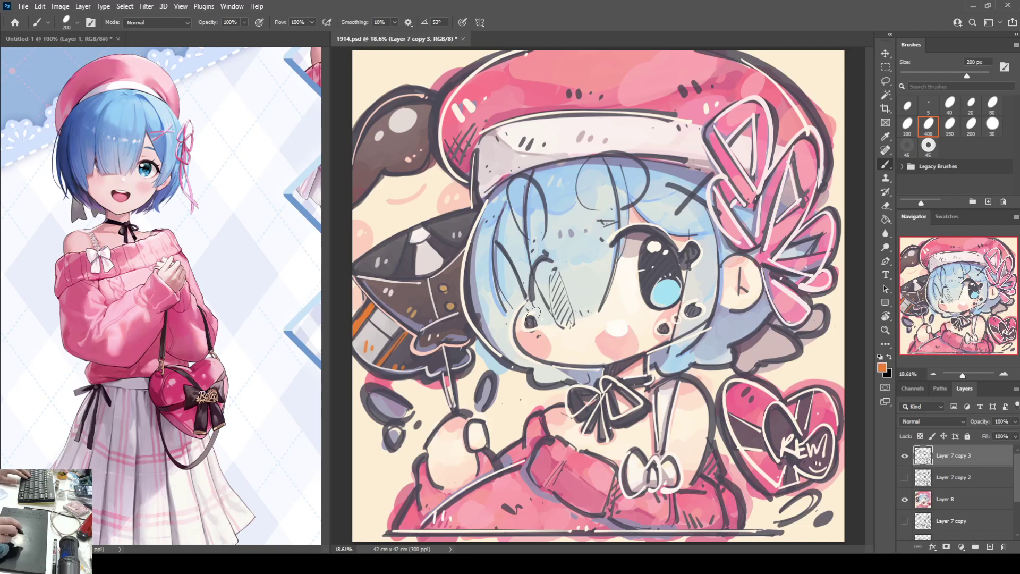
key(ctrl+s)
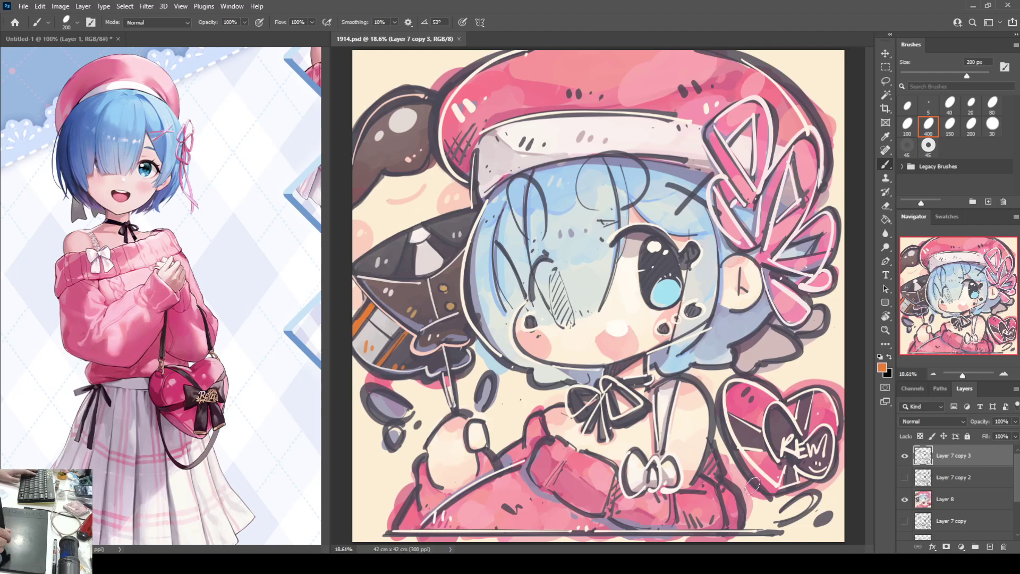
Hatch the inside of the small oval below the heart bag with sampled dark grey-brown.
alt+click(830, 517)
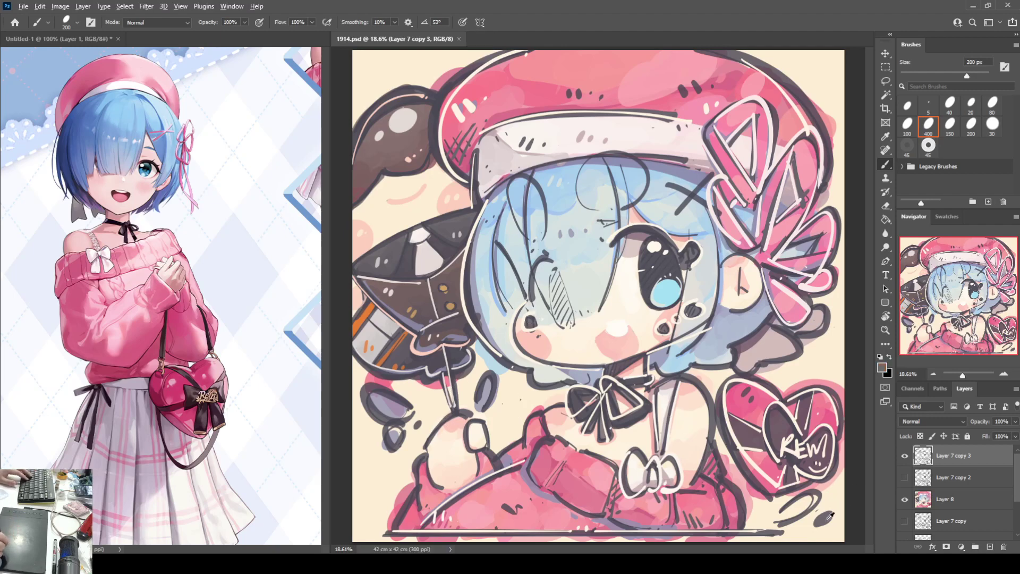
drag(781, 518, 808, 500)
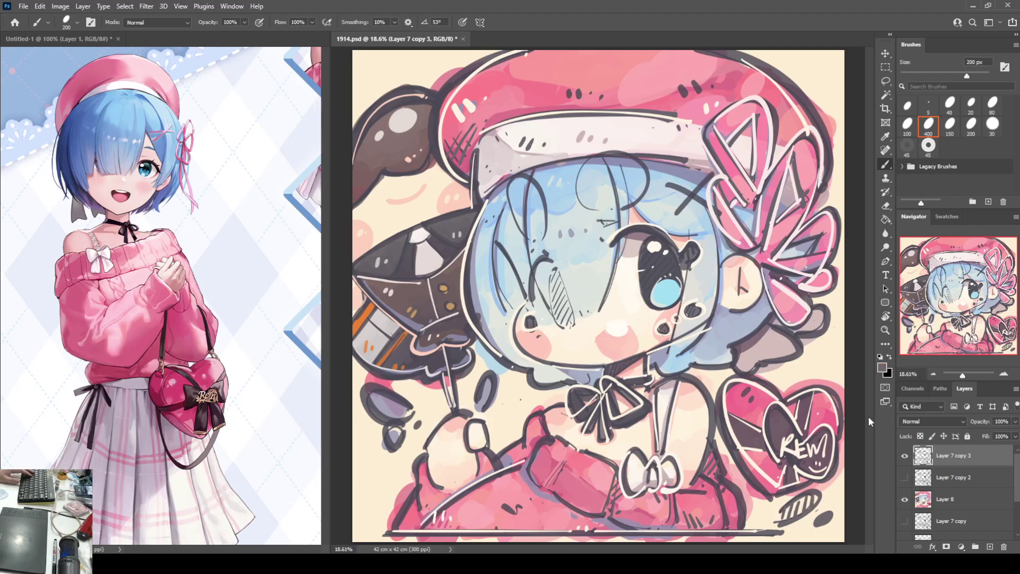
Hatch white highlights on the grey ribbon tail behind the hair and save the file.
key(w)
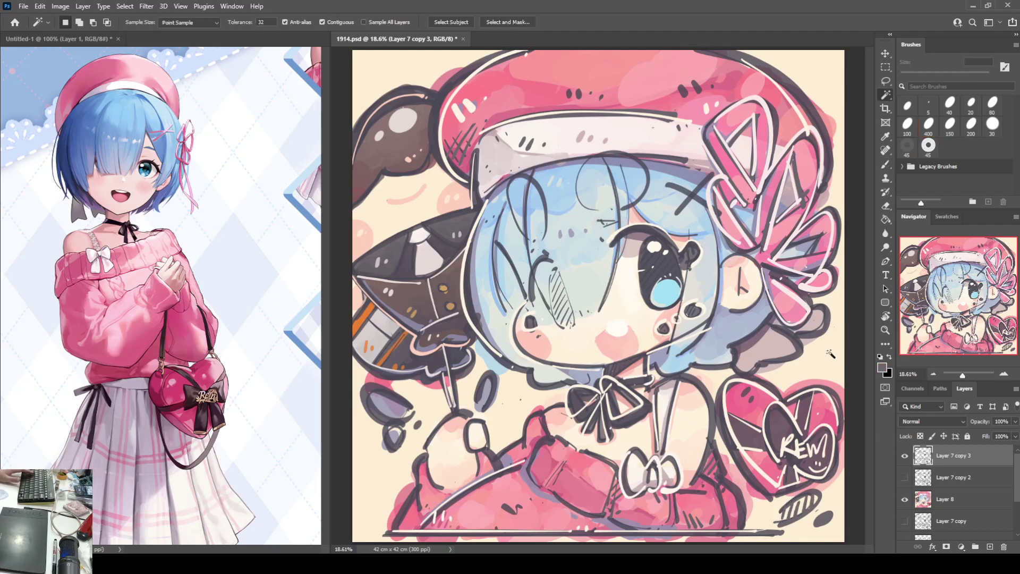
key(b)
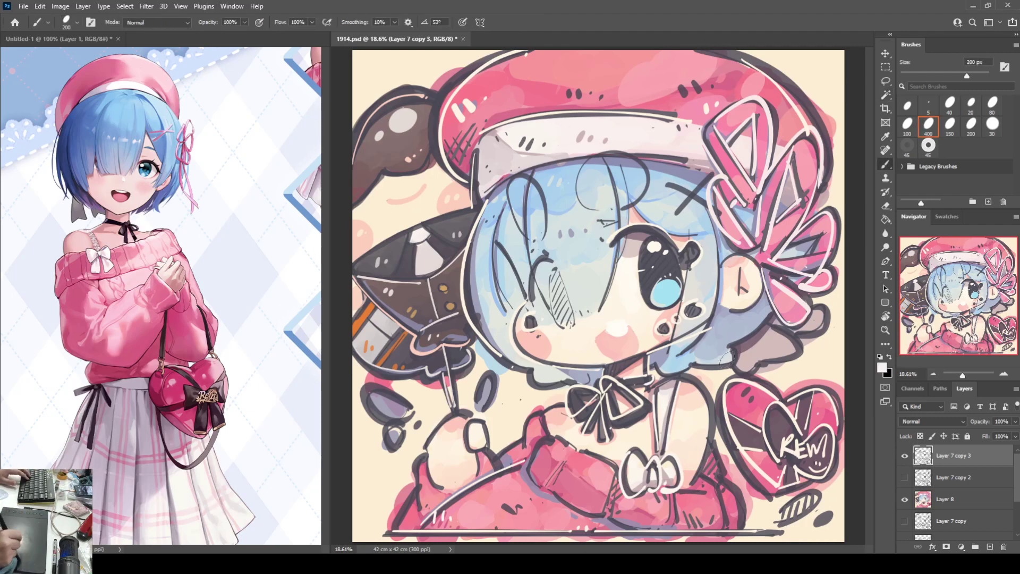
mouse_move(742, 366)
mouse_down()
mouse_move(747, 346)
mouse_move(771, 345)
mouse_up()
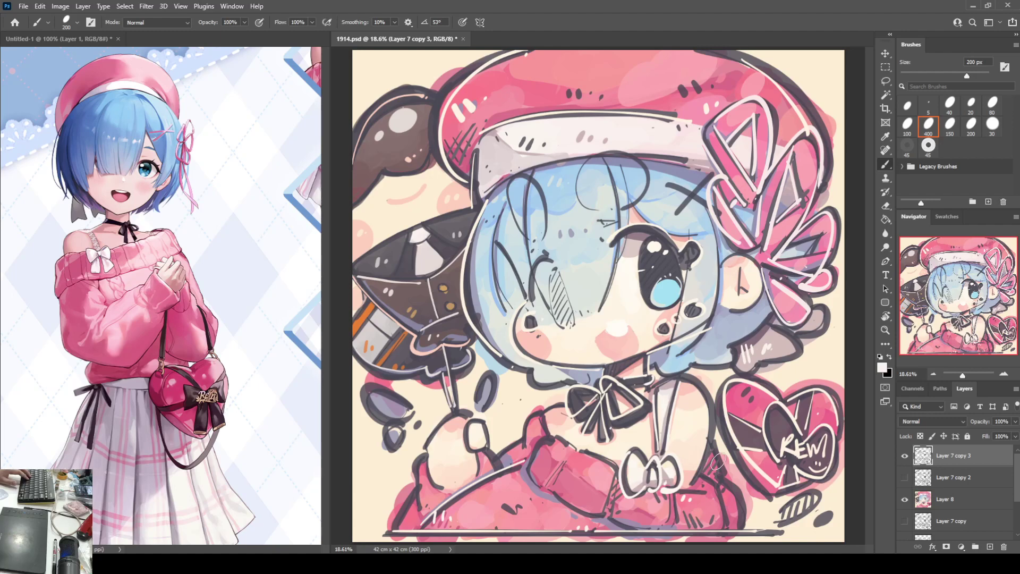
key(ctrl+s)
Try to isolate the figure from its cream background by selecting around the line art and copying the inverse area from Layer 8.
key(w)
click(420, 75)
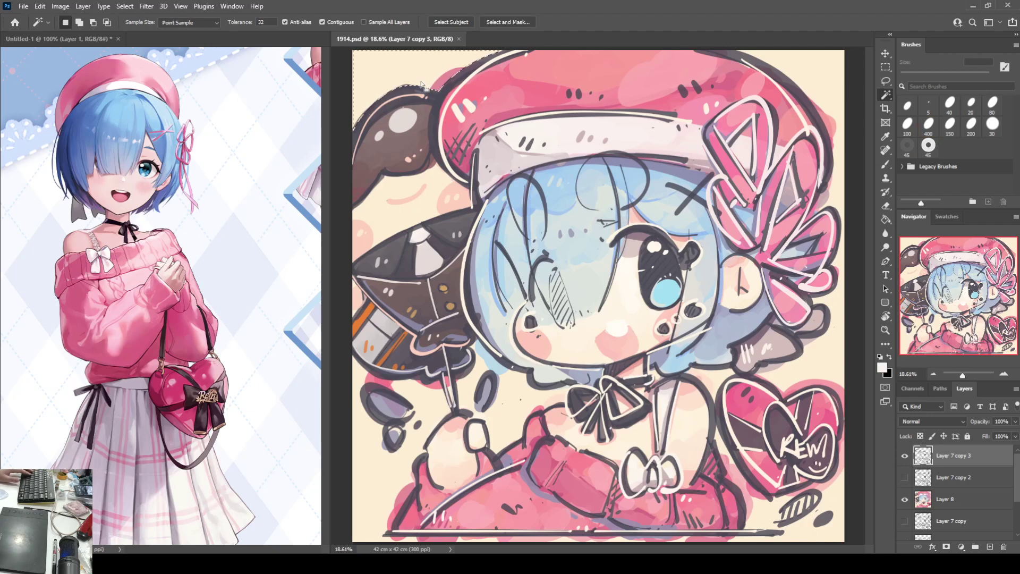
shift+click(426, 390)
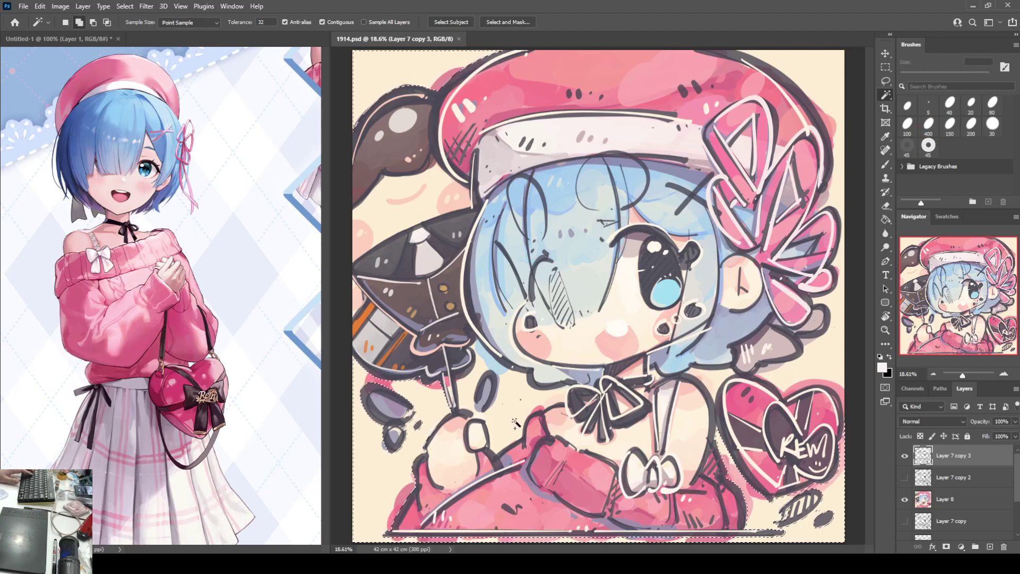
shift+click(448, 384)
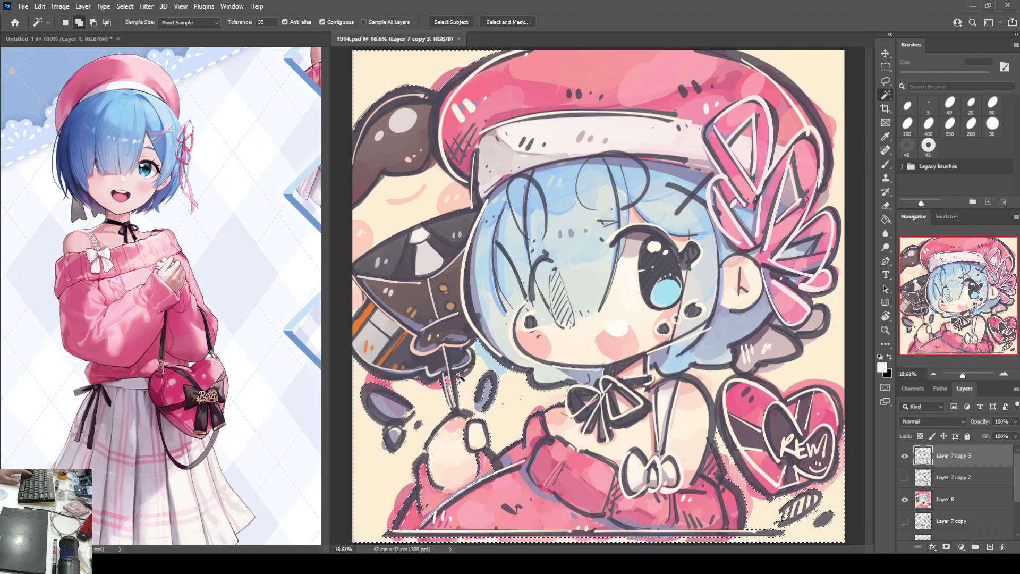
shift+click(656, 373)
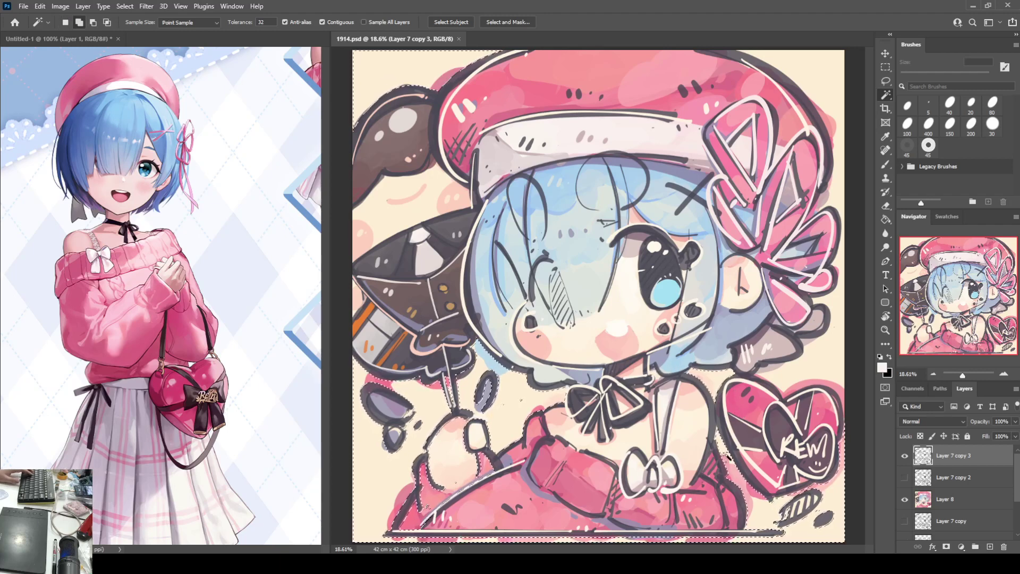
shift+click(840, 236)
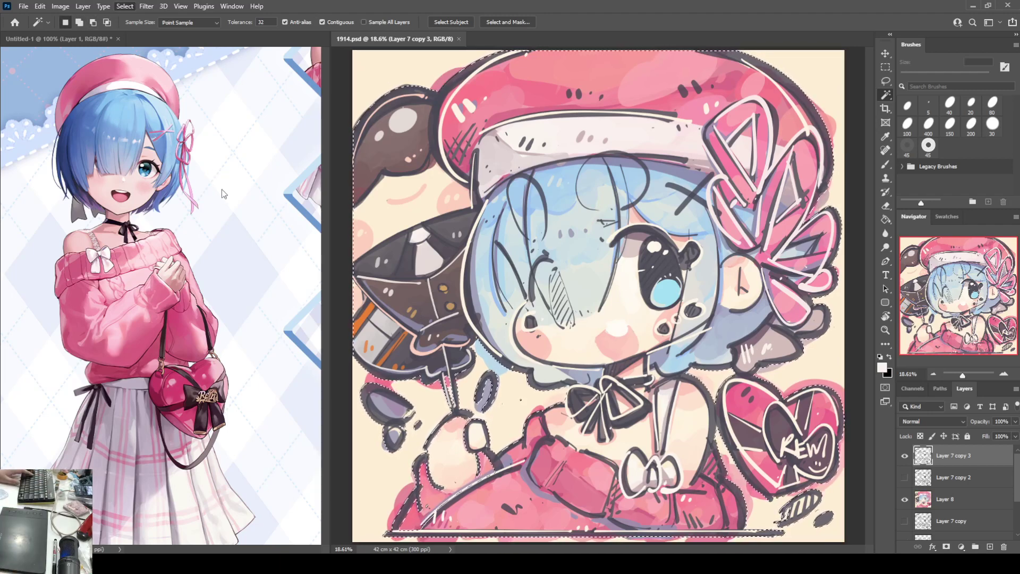
key(alt+bracketleft)
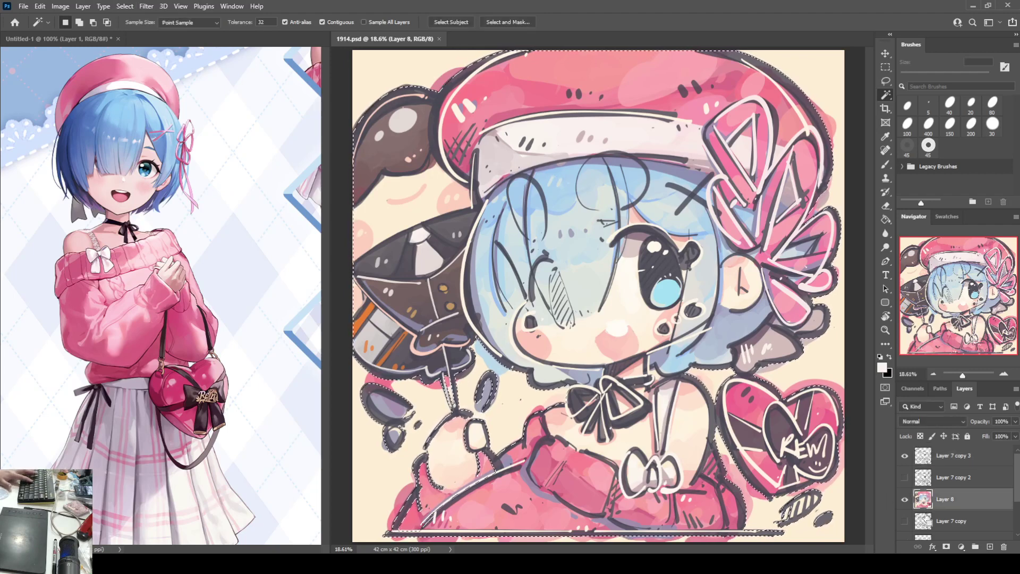
key(ctrl+j)
click(905, 521)
key(z)
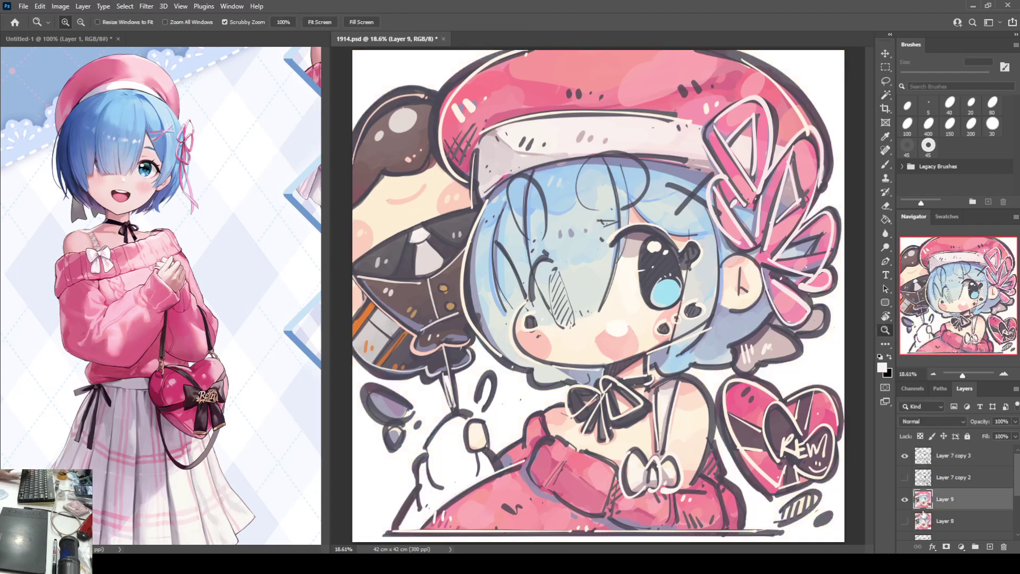
click(905, 520)
Hatch the gap between the raised hand and the sweater in dark grey-brown on Layer 7 copy 3.
key(w)
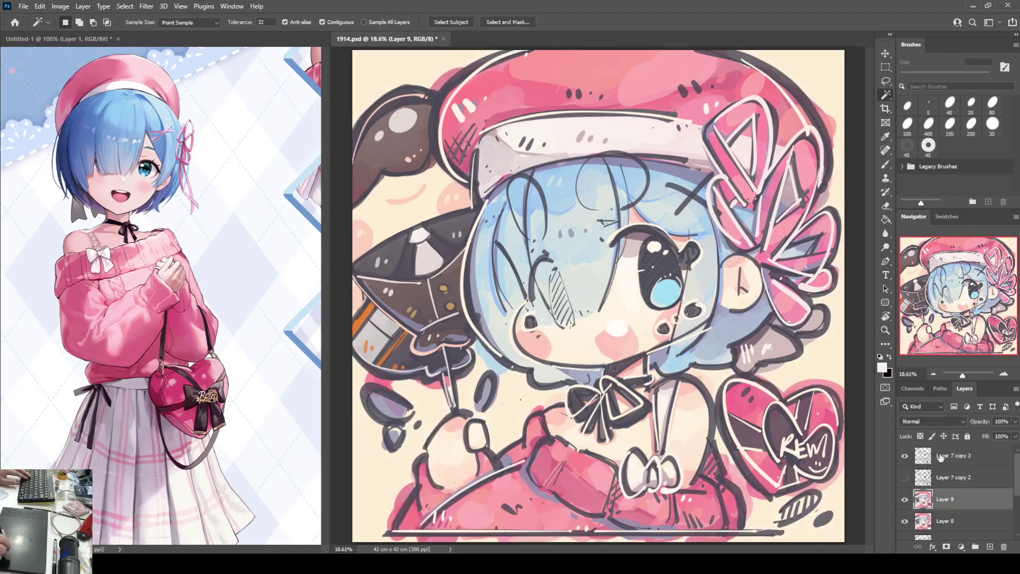
key(alt+bracketright)
key(alt+bracketright)
key(b)
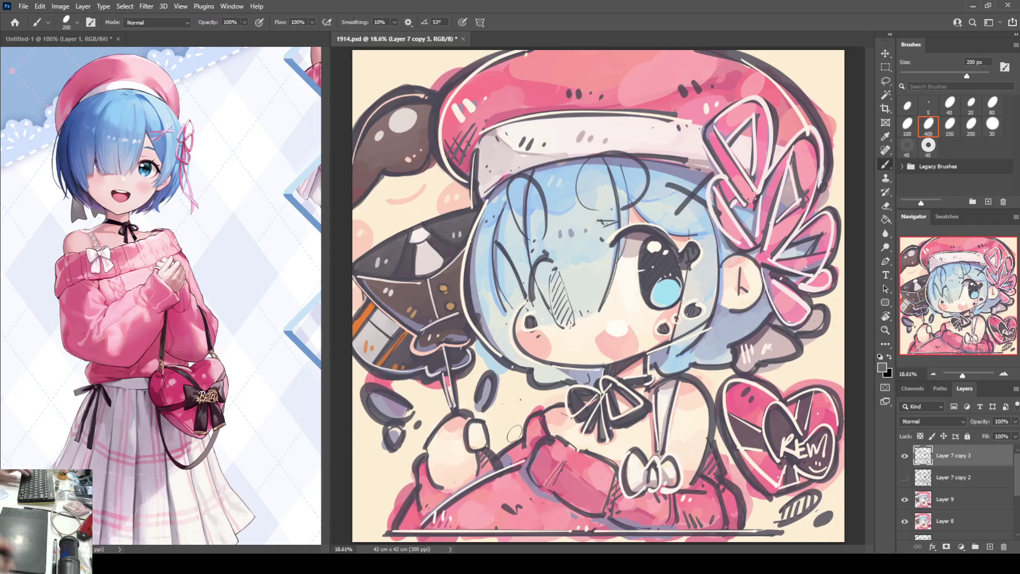
Reselect the background around the closed line art, invert the selection, and copy the figure from Layer 8 onto a new layer.
key(w)
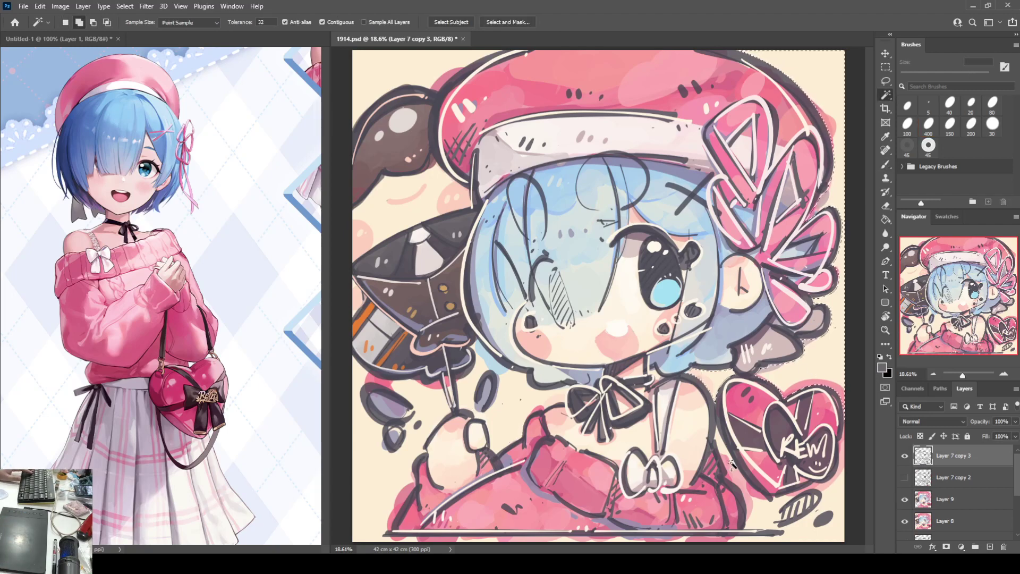
shift+click(518, 455)
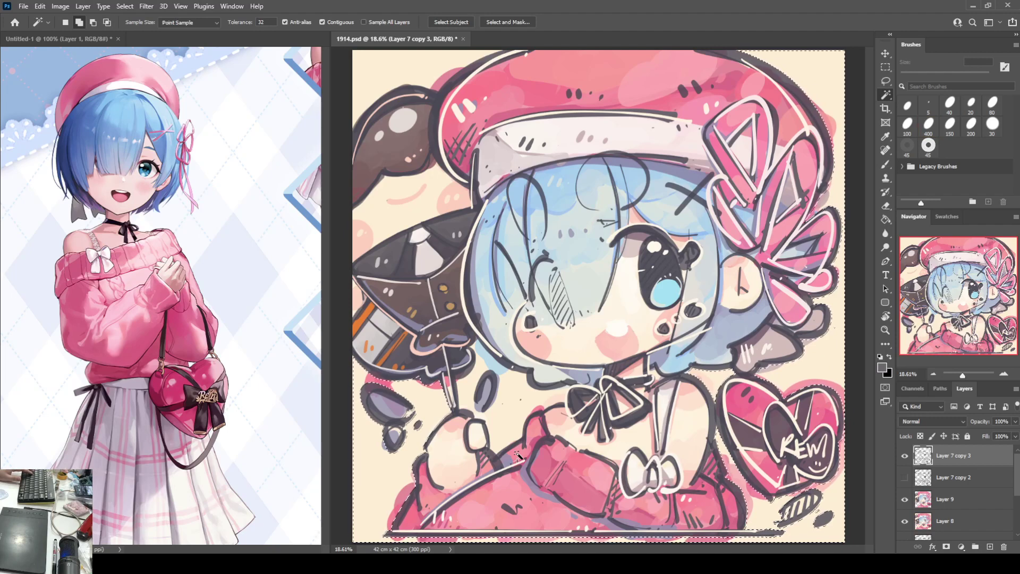
shift+click(462, 388)
shift+click(420, 73)
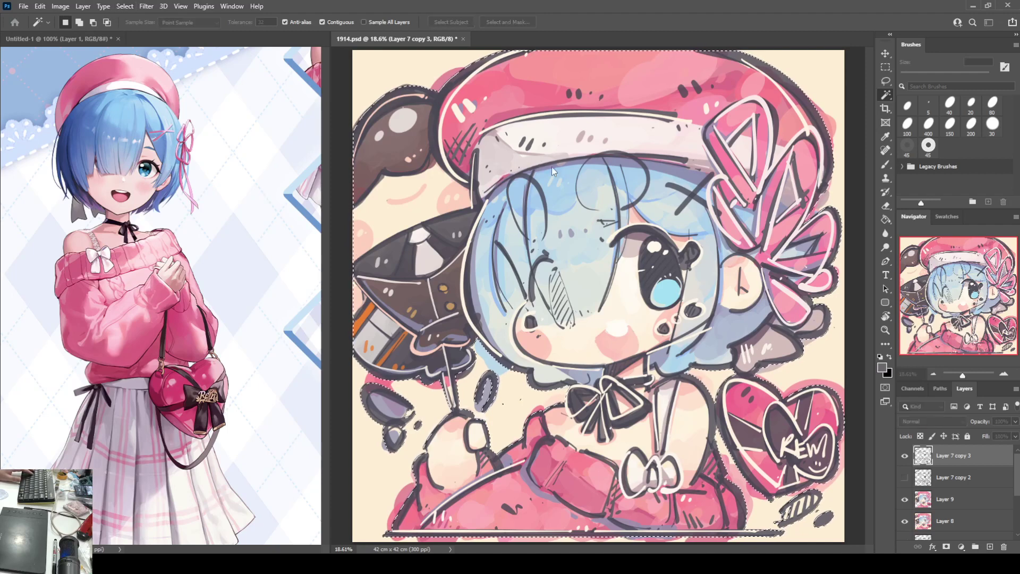
click(950, 520)
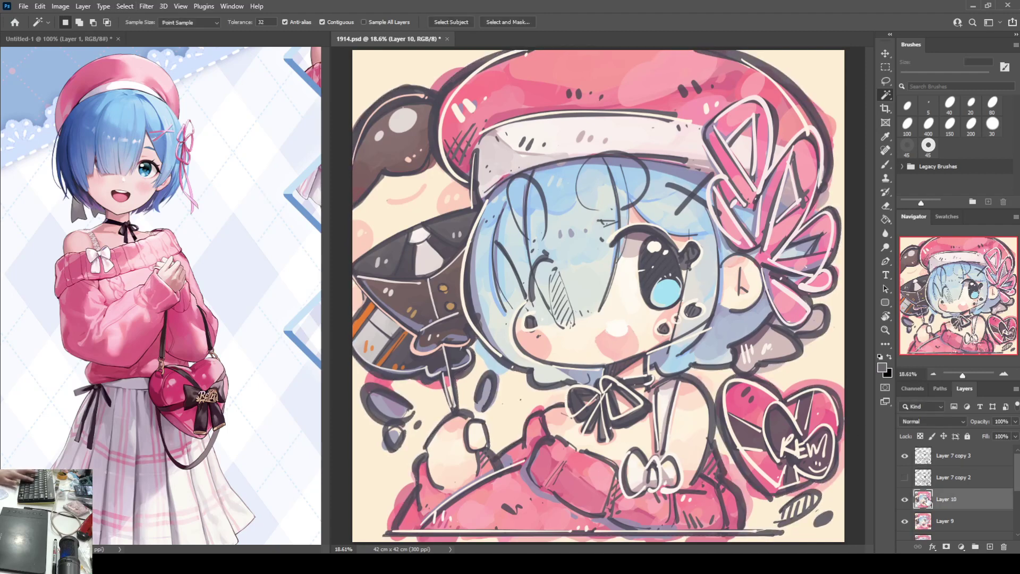
key(ctrl+j)
Compare the two figure cut-outs, delete Layer 9, and leave Layer 10 hidden with Layer 8 visible.
click(905, 498)
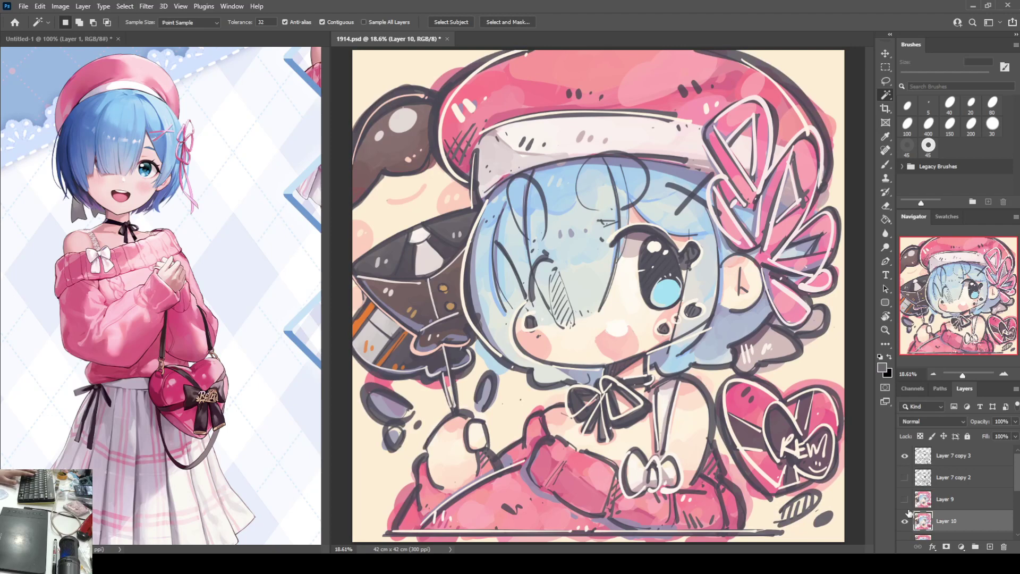
click(904, 520)
scroll(905, 505, down, 1)
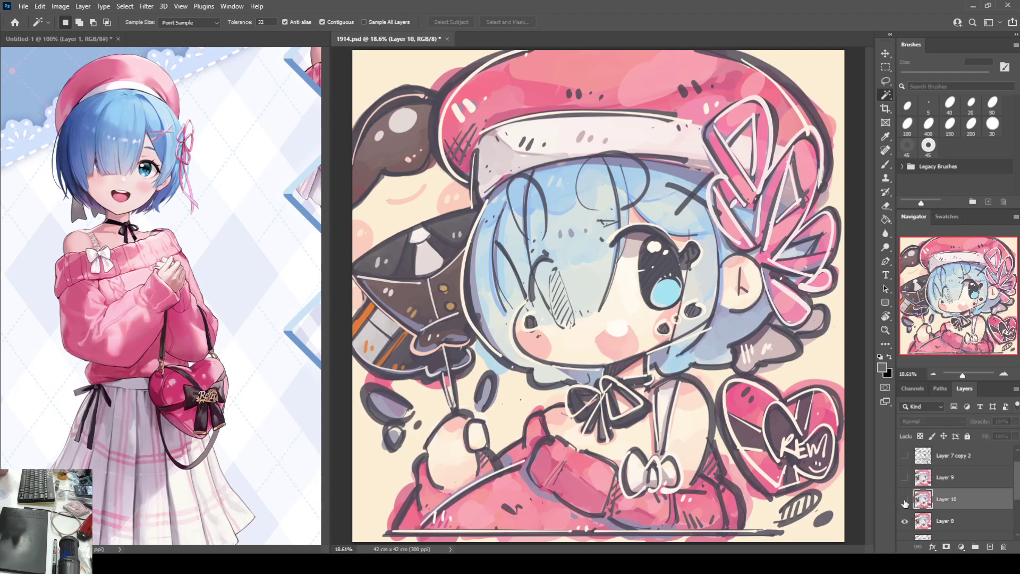
click(904, 520)
click(904, 478)
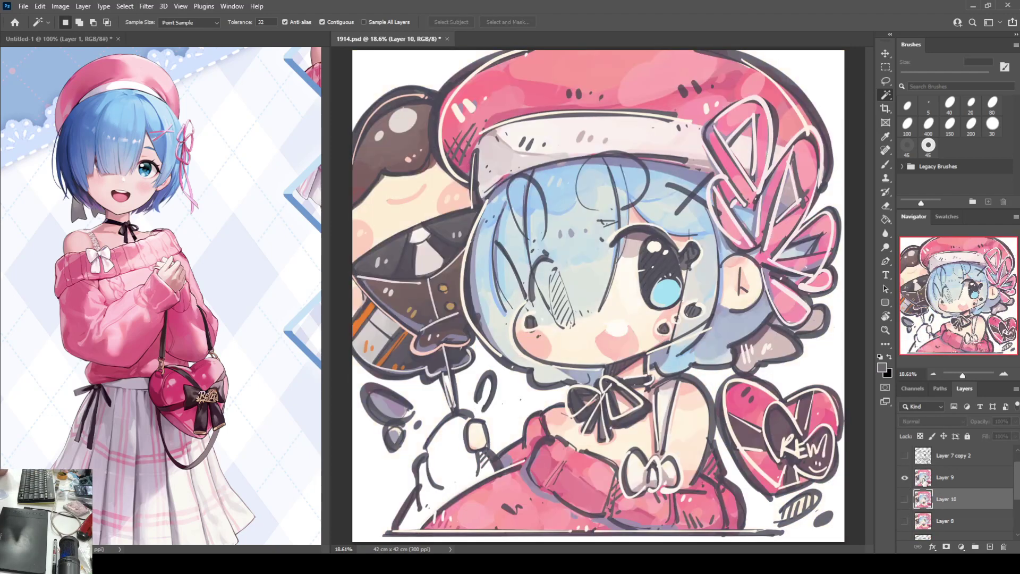
click(923, 480)
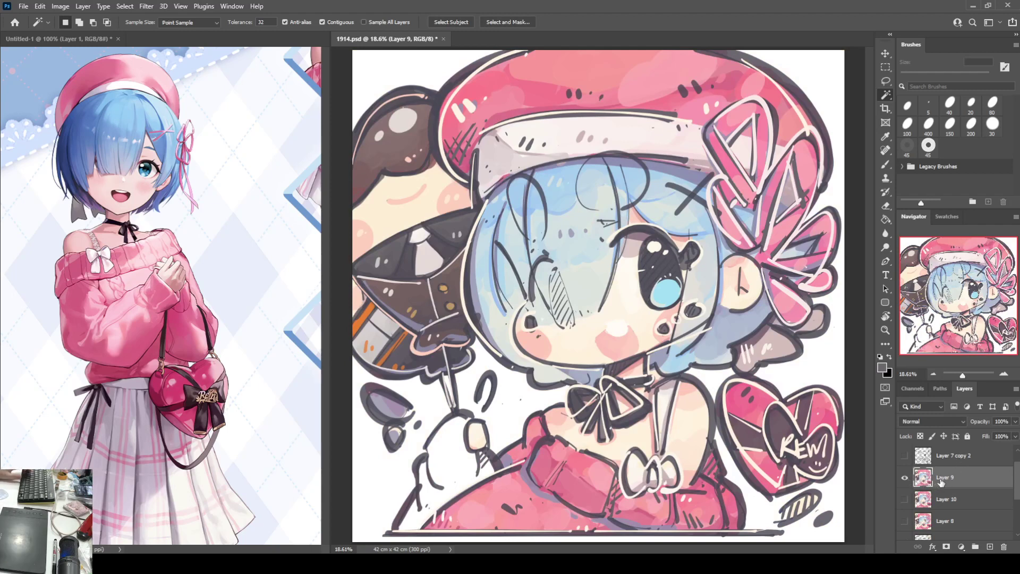
click(1004, 547)
click(905, 499)
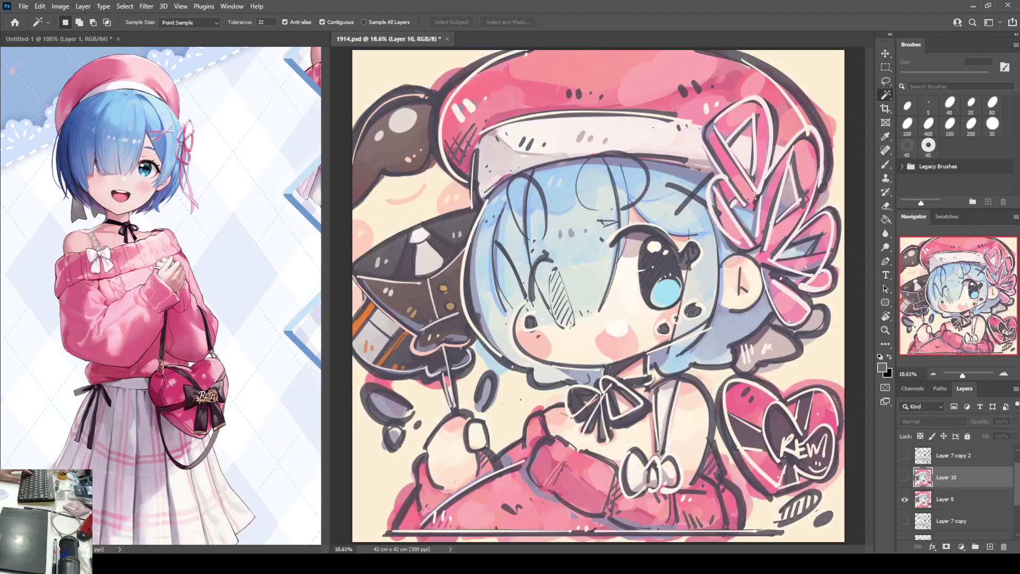
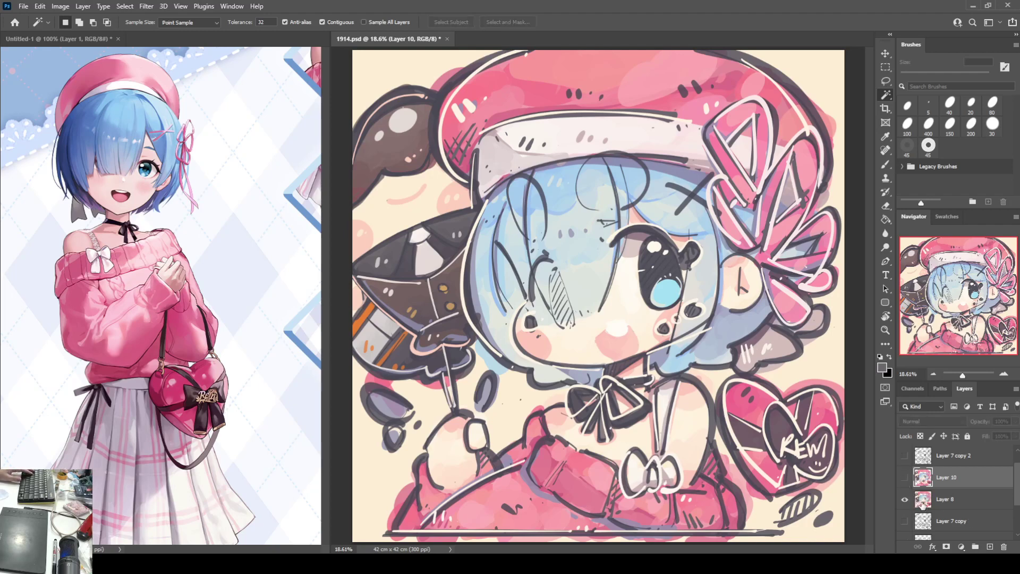
Select all background areas outside the outlines on Layer 7 copy 3, invert the selection, and copy Layer 8's figure colours to another new layer.
ctrl+click(923, 505)
key(ctrl+j)
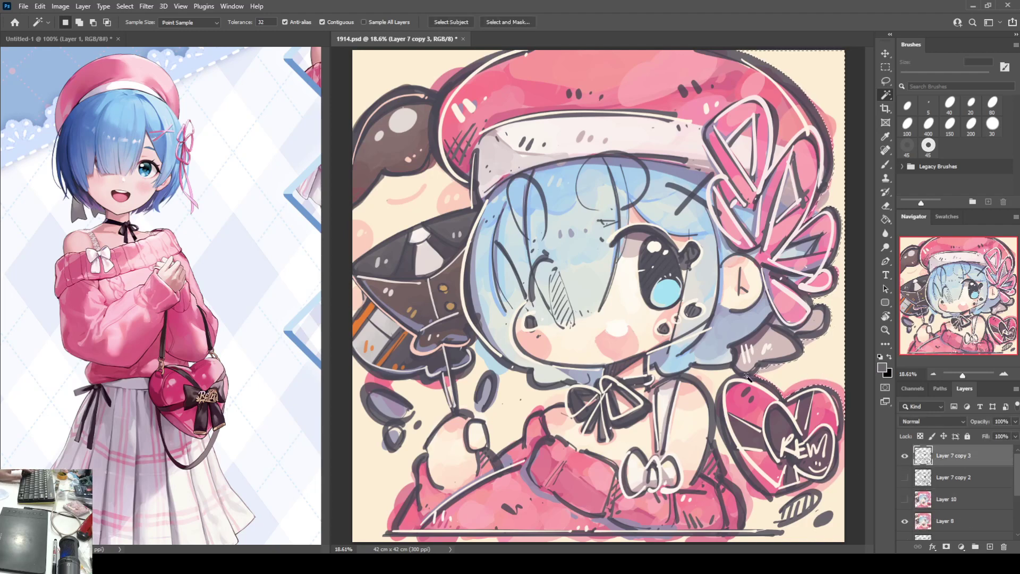
shift+click(728, 487)
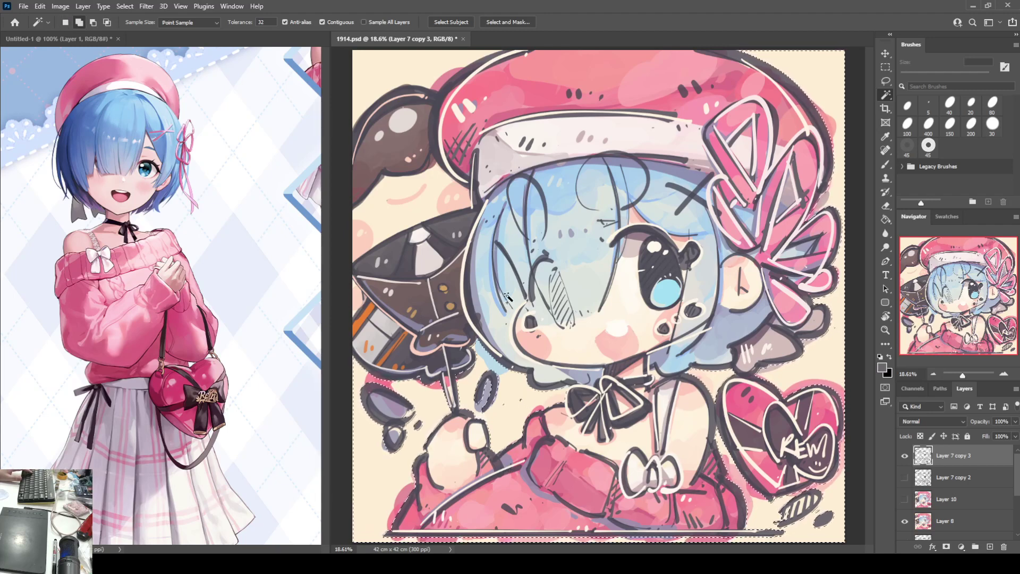
shift+click(423, 71)
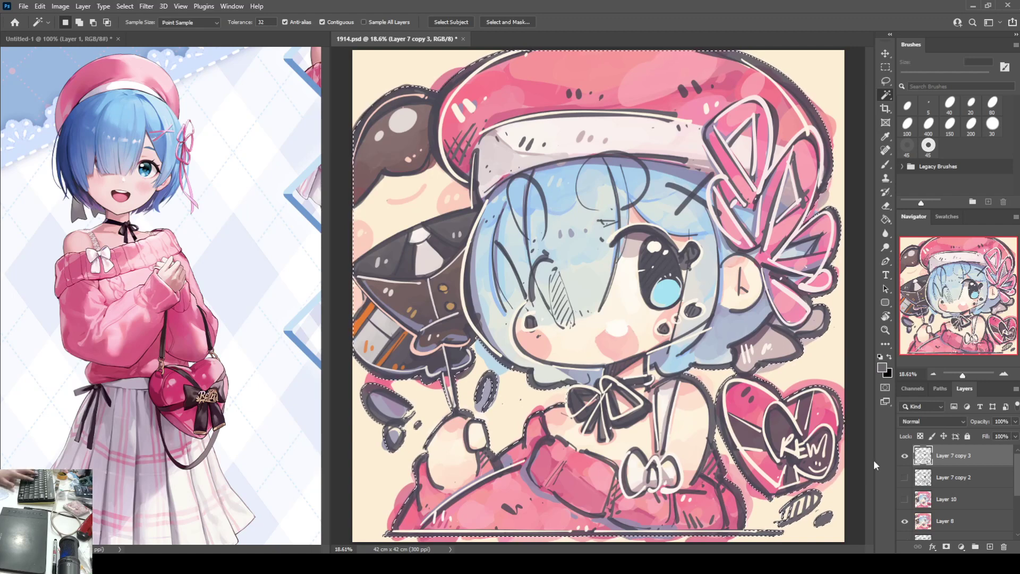
click(923, 522)
key(ctrl+j)
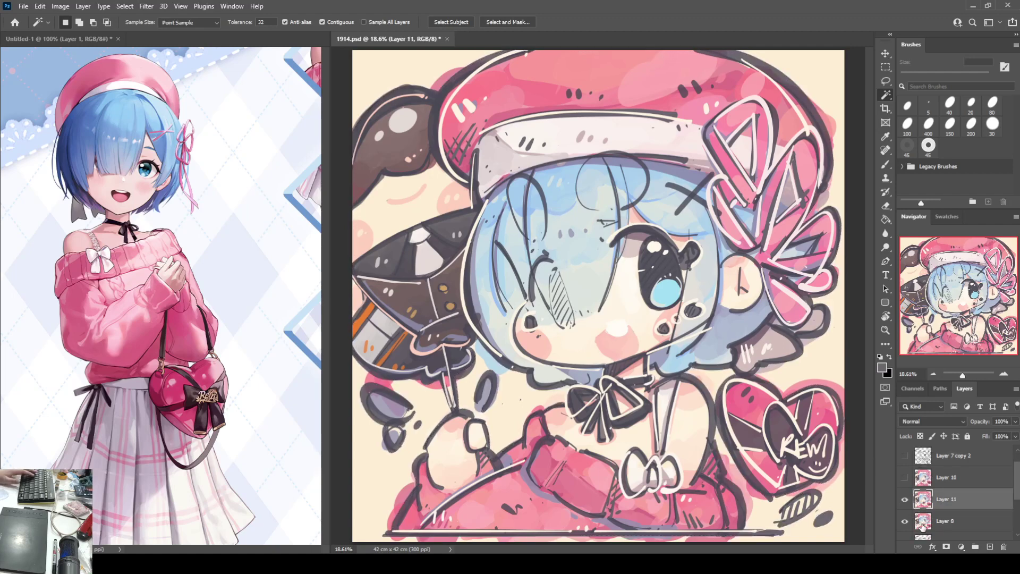
Hide Layer 8 and lock the transparent pixels of Layer 11.
click(905, 522)
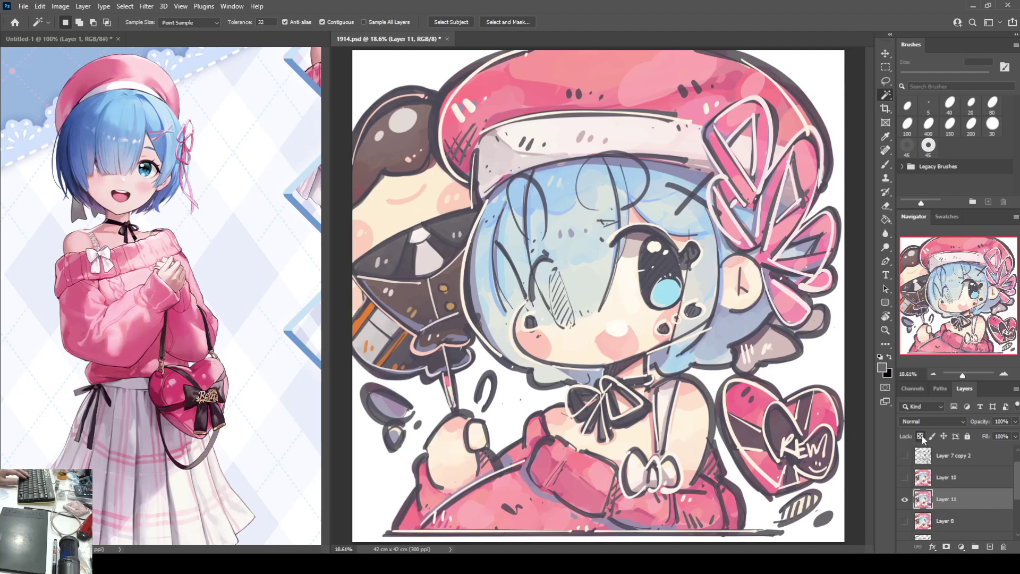
click(921, 436)
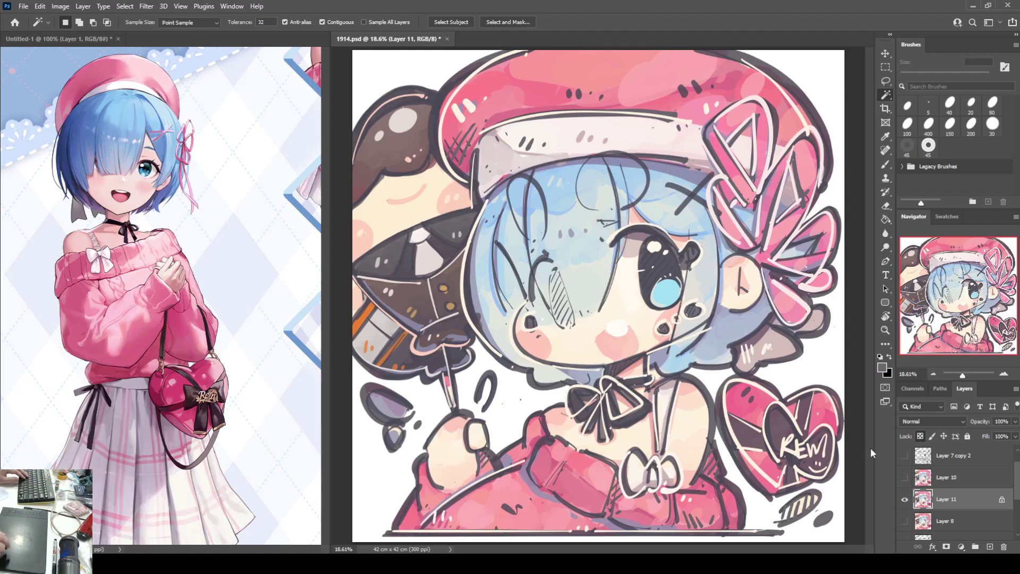
Draw a small off-white heart above the bag's lettering and add off-white accents to the sweater cuff and sleeve on Layer 7 copy 3.
click(943, 482)
key(b)
alt+click(789, 447)
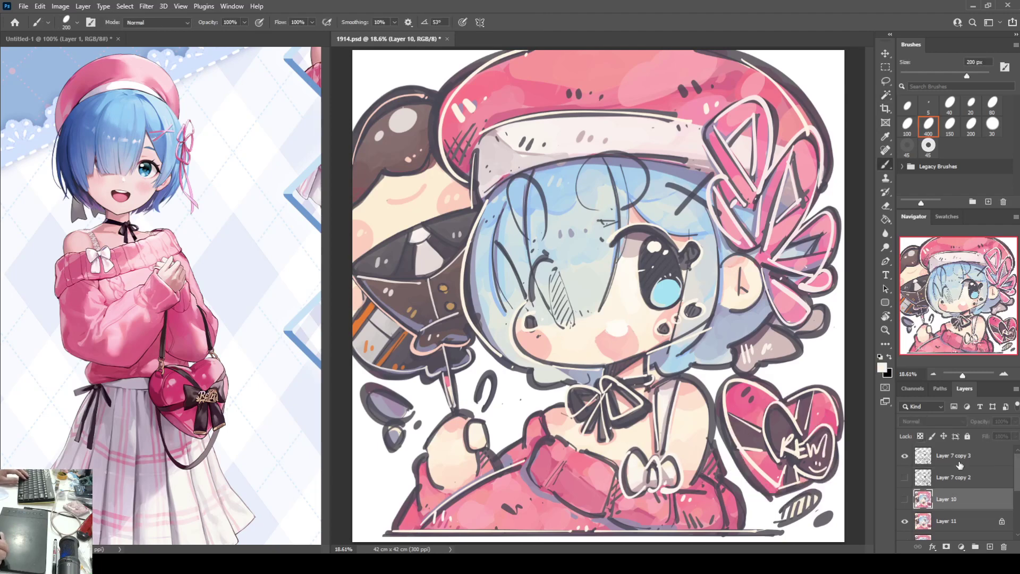
key(ctrl+j)
mouse_move(777, 423)
mouse_down()
mouse_move(785, 409)
mouse_move(787, 423)
mouse_up()
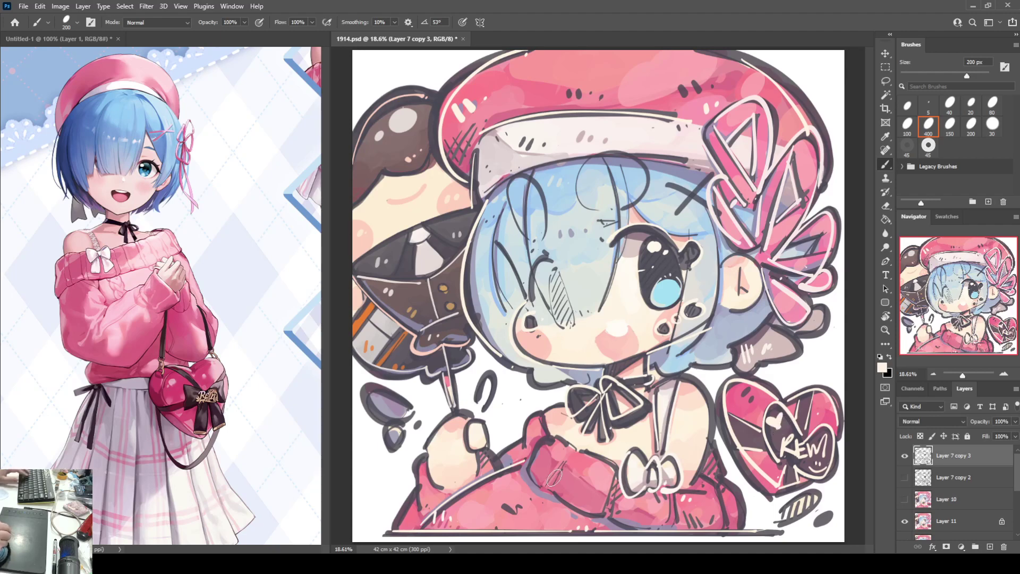
drag(547, 484, 565, 452)
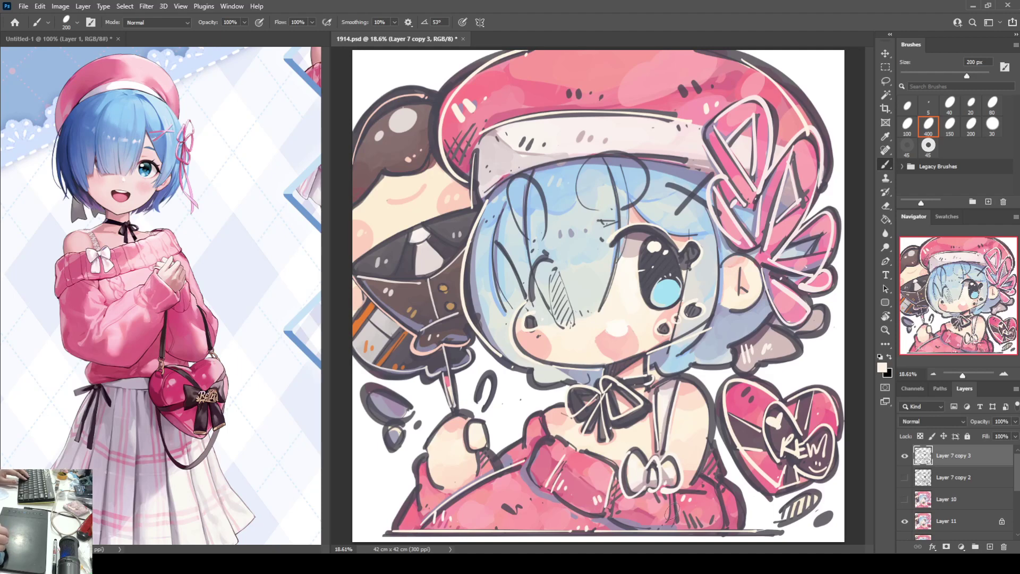
mouse_move(672, 488)
mouse_down()
mouse_move(670, 527)
mouse_move(725, 492)
mouse_move(732, 505)
mouse_up()
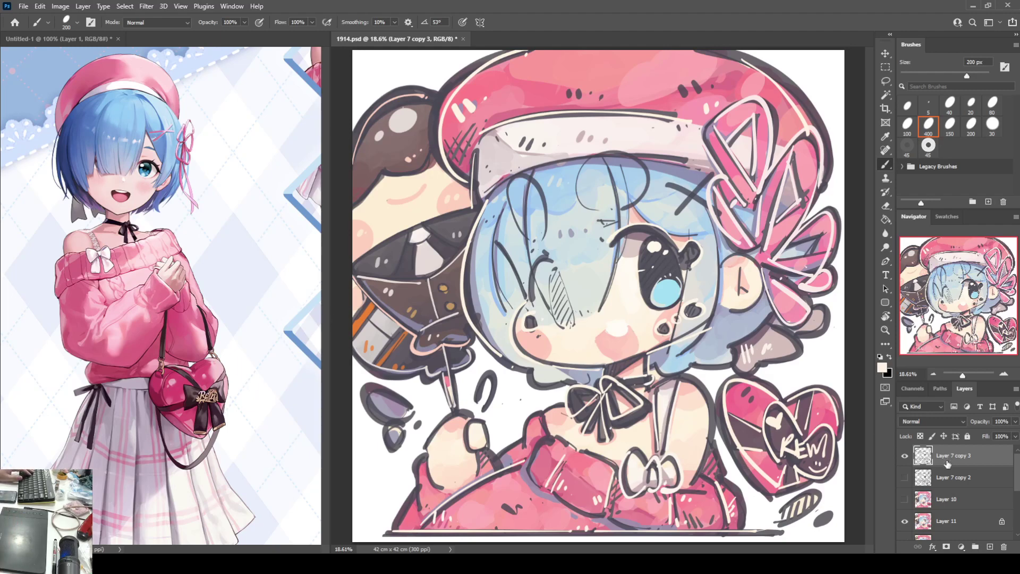
Duplicate the line art and colour layers, merge the copies into one layer, and keep the originals hidden.
key(ctrl+alt+shift+e)
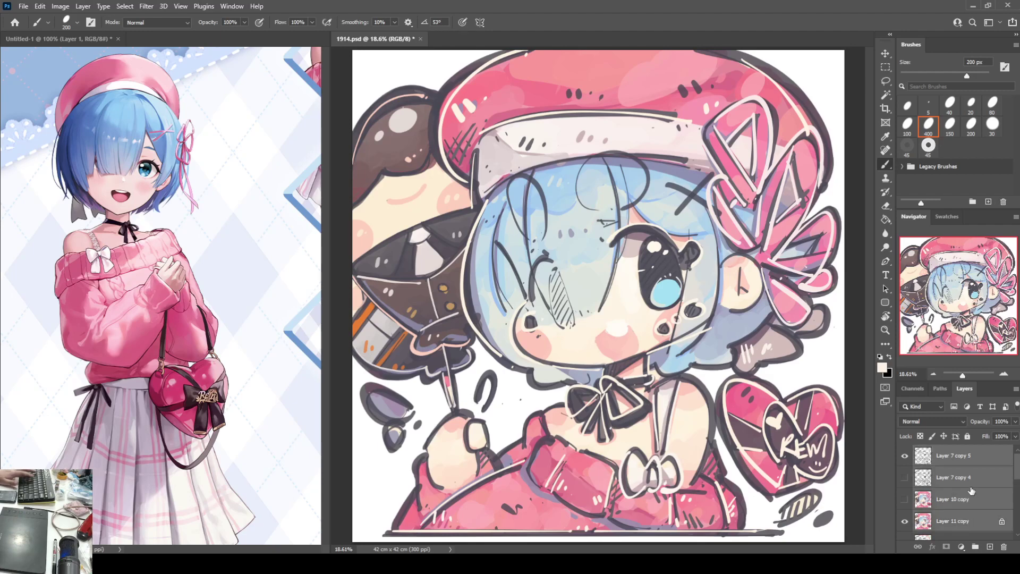
scroll(917, 515, down, 3)
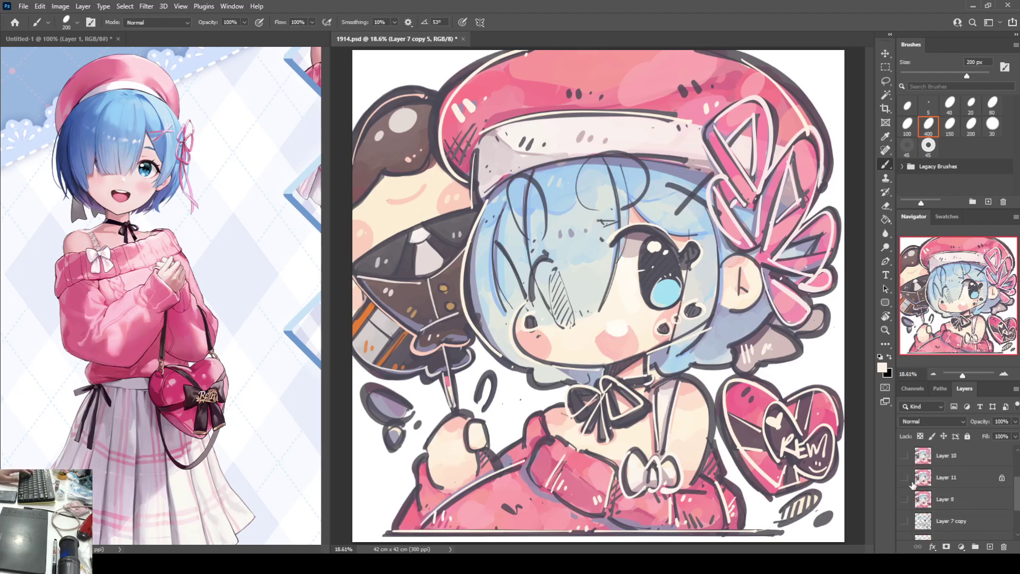
scroll(978, 470, up, 3)
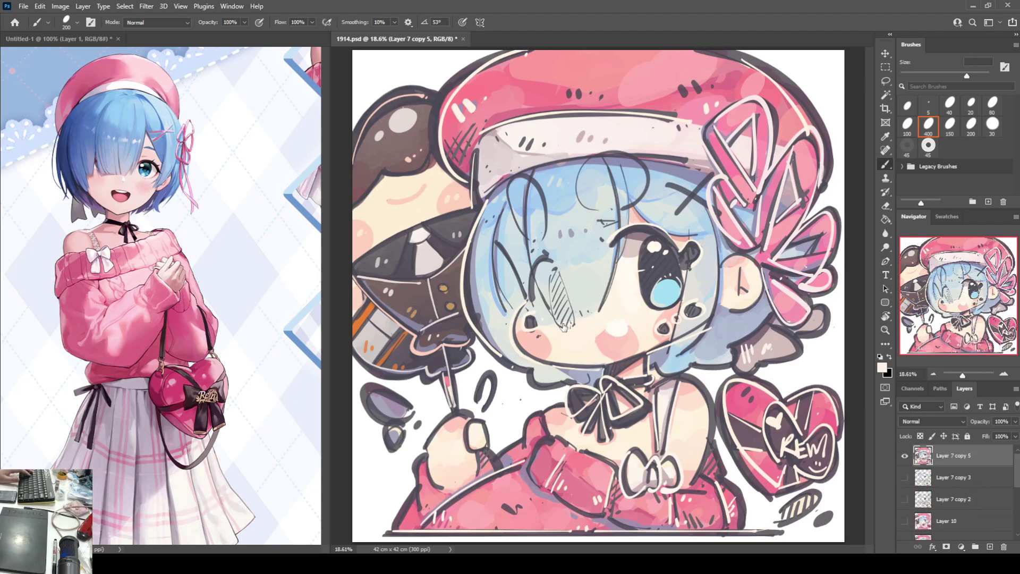
Reveal stray specks around the figure with a red Stroke effect on Layer 7 copy 5, erase them, and hide the layer's effects.
key(space)
key(ctrl+z)
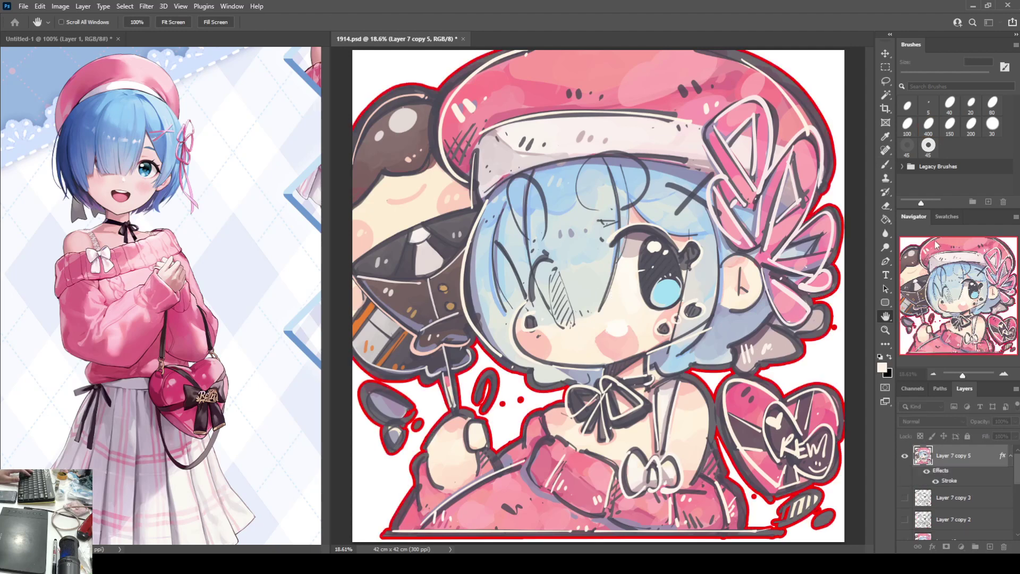
key(e)
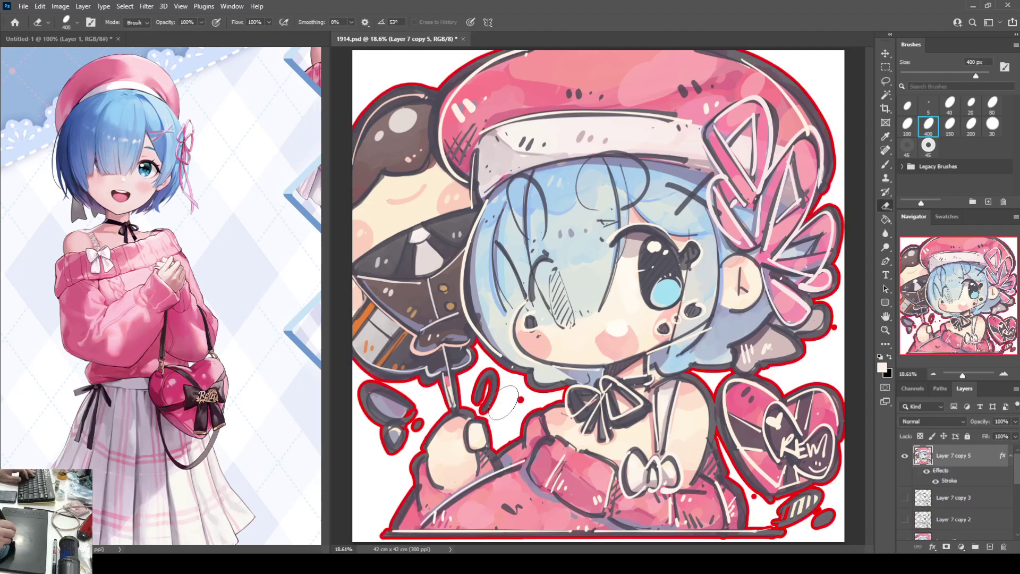
drag(503, 403, 541, 401)
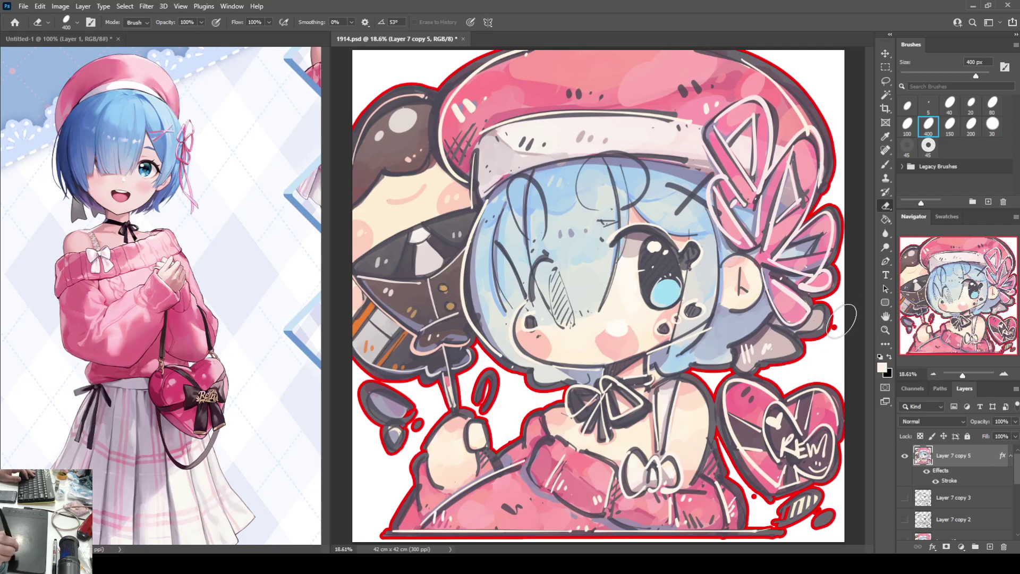
drag(841, 315, 831, 331)
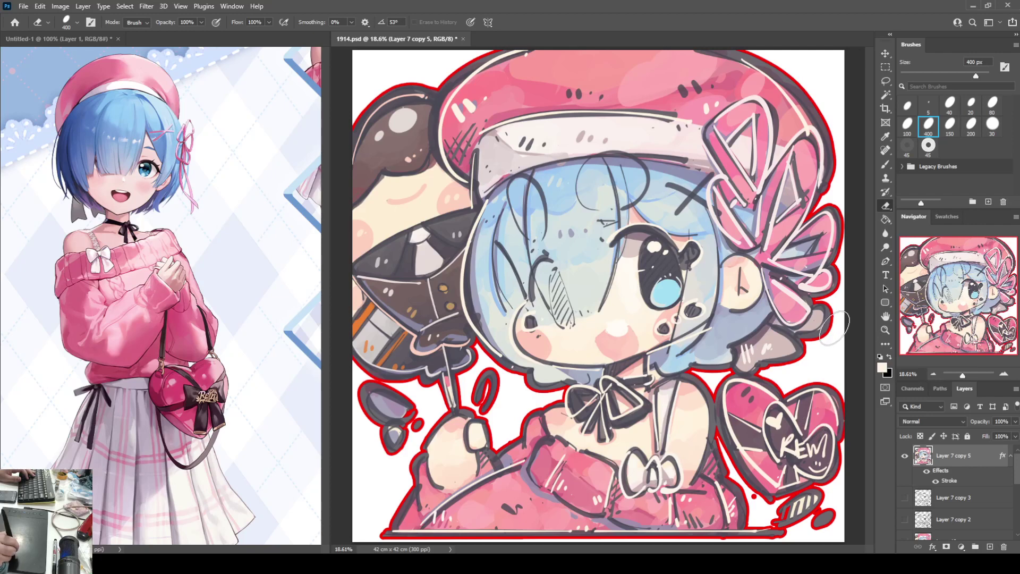
click(926, 470)
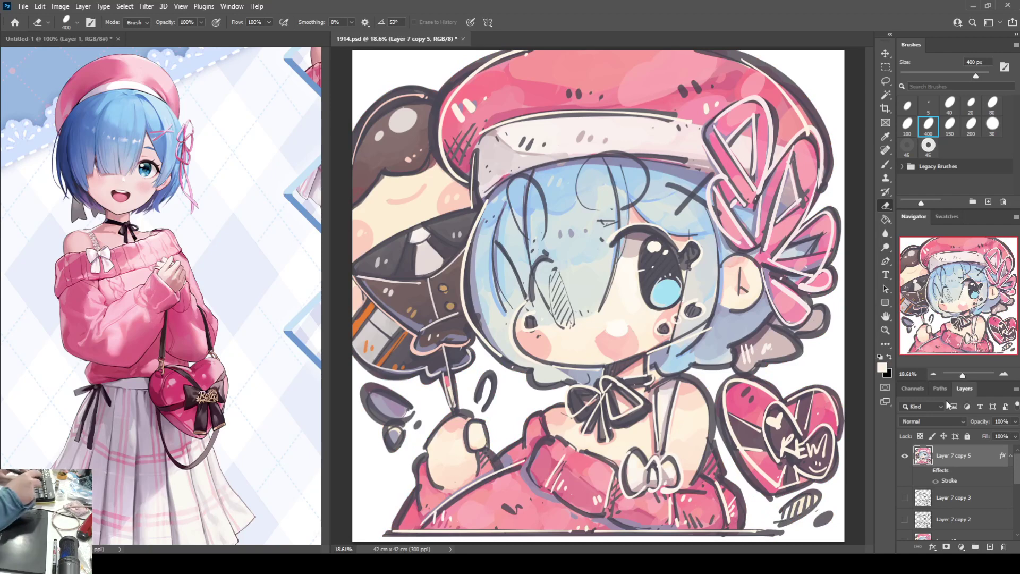
Write 1914 in light blue with a small brush in the empty upper-left corner of the artwork.
key(ctrl+plus)
key(ctrl+plus)
key(ctrl+plus)
click(922, 258)
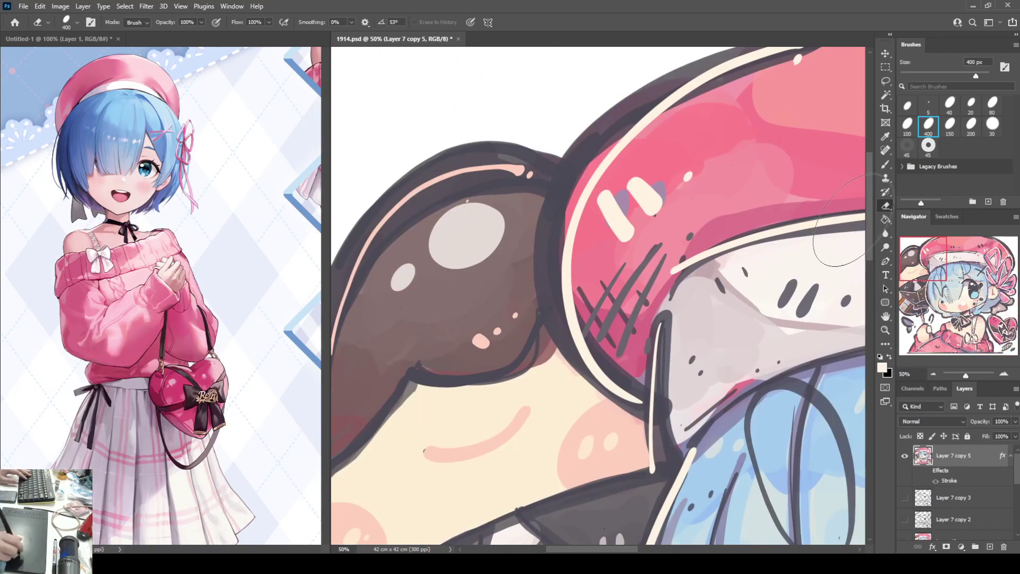
key(b)
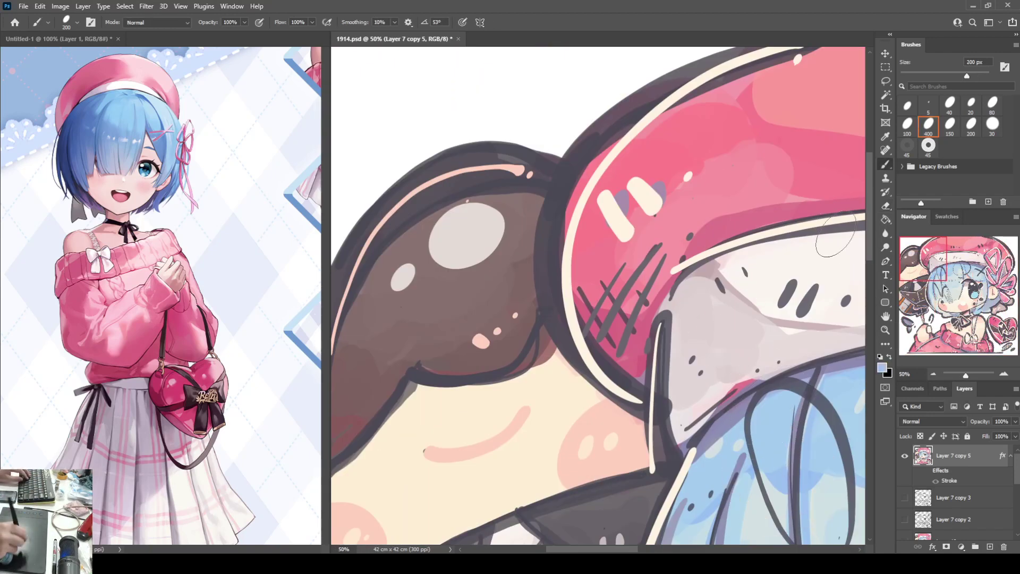
drag(923, 259, 915, 249)
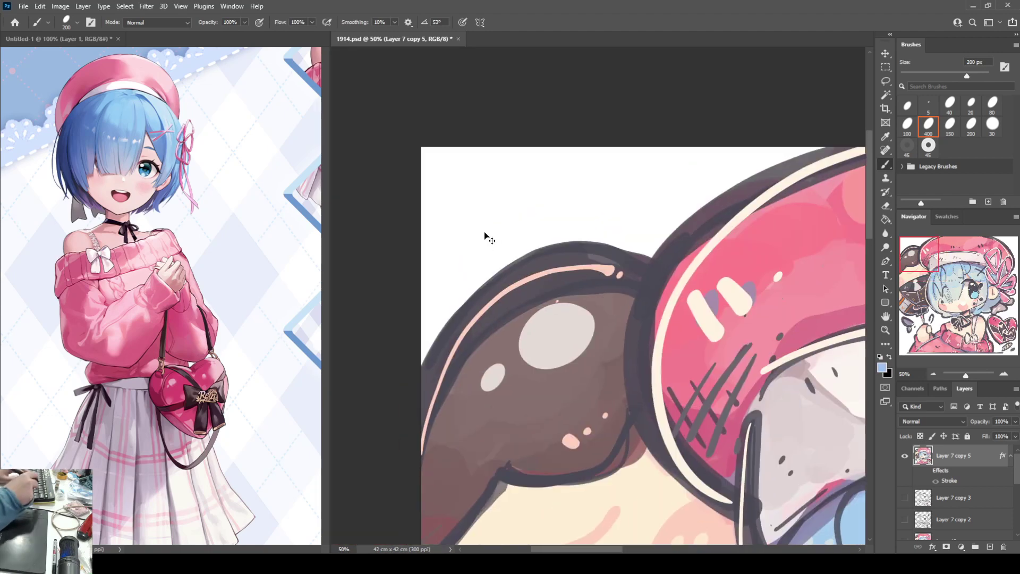
key(ctrl+plus)
key(bracketleft)
key(bracketleft)
key(bracketleft)
key(bracketleft)
key(bracketleft)
key(bracketleft)
key(bracketleft)
key(bracketleft)
key(bracketleft)
key(bracketleft)
key(bracketleft)
key(bracketleft)
key(bracketleft)
key(bracketleft)
key(bracketleft)
key(bracketleft)
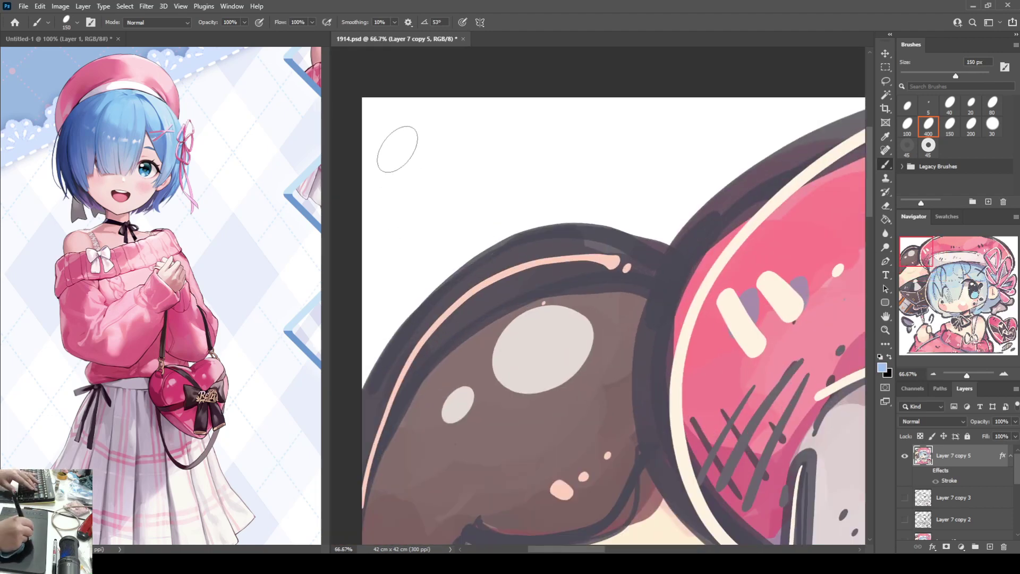
drag(391, 139, 387, 175)
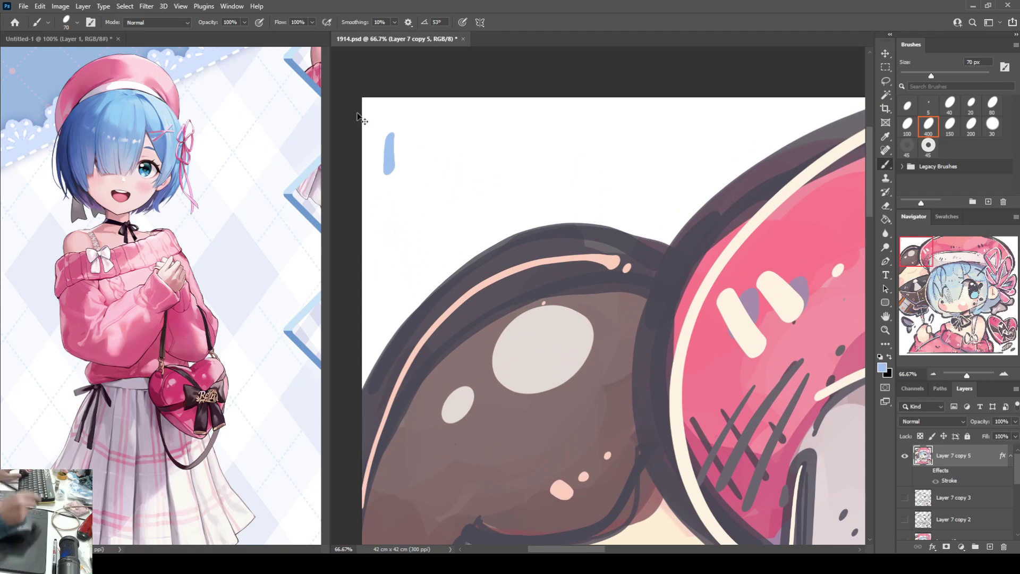
key(ctrl+plus)
drag(603, 292, 794, 366)
key(ctrl+z)
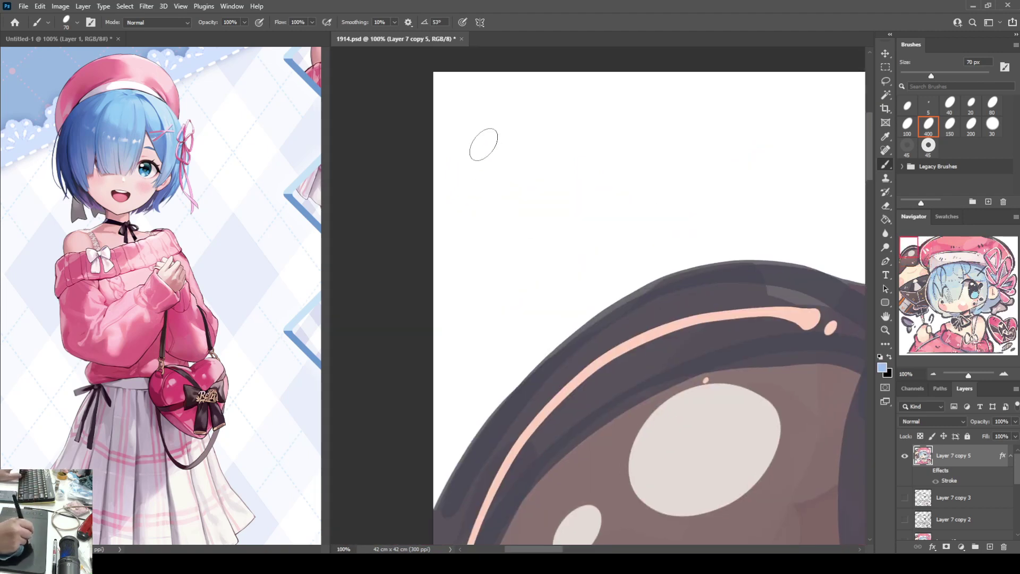
drag(484, 139, 484, 182)
drag(526, 130, 523, 189)
mouse_move(545, 127)
mouse_down()
mouse_move(542, 181)
mouse_move(596, 158)
mouse_move(579, 206)
mouse_up()
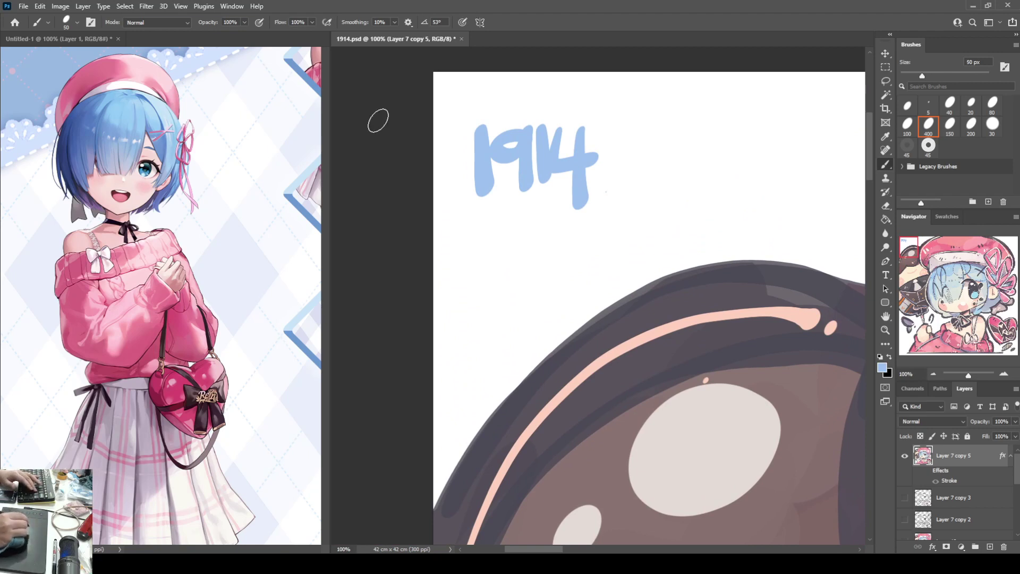
Letter the date 20MAR24 above the 1914 and the artist's two signature lines below it.
mouse_move(470, 97)
mouse_down()
mouse_move(501, 109)
mouse_move(489, 94)
mouse_move(479, 100)
mouse_move(486, 111)
mouse_move(537, 89)
mouse_move(546, 120)
mouse_move(581, 115)
mouse_move(583, 100)
mouse_move(585, 122)
mouse_up()
key(ctrl+z)
key(ctrl+z)
key(ctrl+z)
key(ctrl+z)
click(596, 113)
mouse_move(462, 204)
mouse_down()
mouse_move(479, 219)
mouse_move(457, 223)
mouse_up()
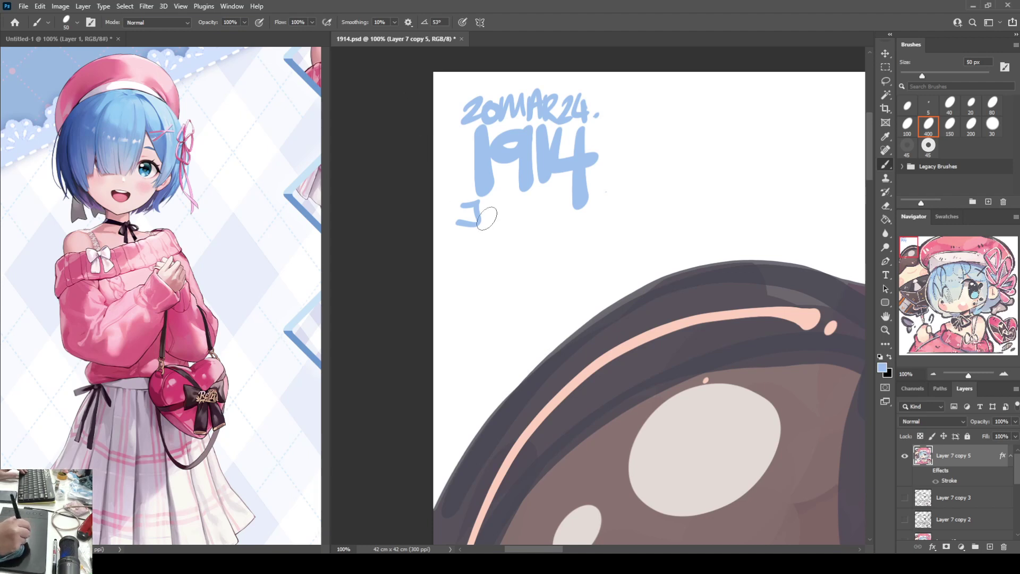
key(ctrl+z)
mouse_move(465, 215)
mouse_down()
mouse_move(491, 207)
mouse_move(498, 230)
mouse_move(499, 222)
mouse_move(514, 232)
mouse_move(520, 205)
mouse_move(517, 224)
mouse_move(545, 202)
mouse_move(600, 226)
mouse_up()
mouse_move(464, 244)
mouse_down()
mouse_move(523, 257)
mouse_move(532, 240)
mouse_move(560, 262)
mouse_move(575, 243)
mouse_move(597, 252)
mouse_up()
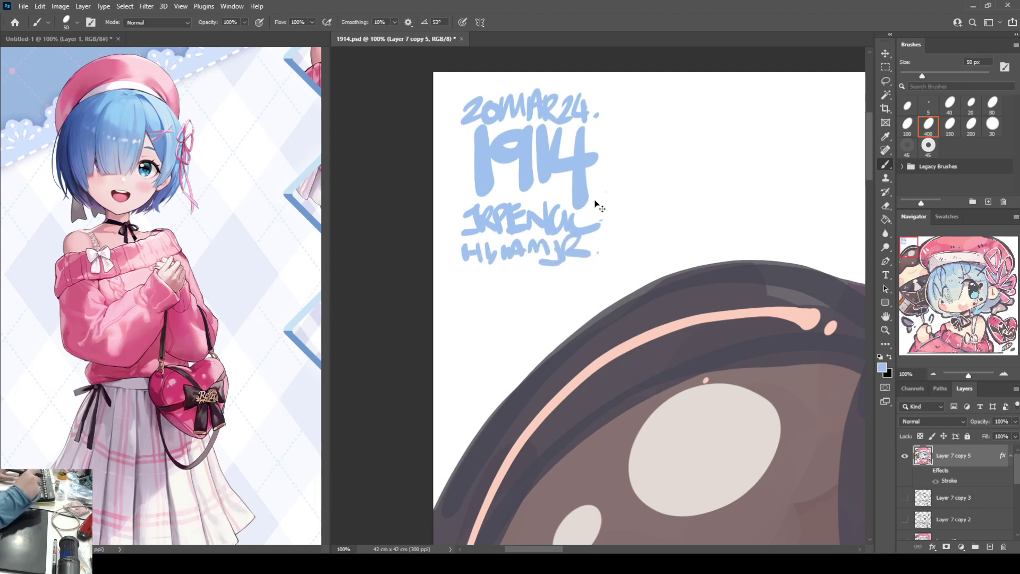
Lasso the corner inscription and enlarge it proportionally to about 124%.
key(ctrl+minus)
key(ctrl+minus)
key(ctrl+minus)
key(ctrl+minus)
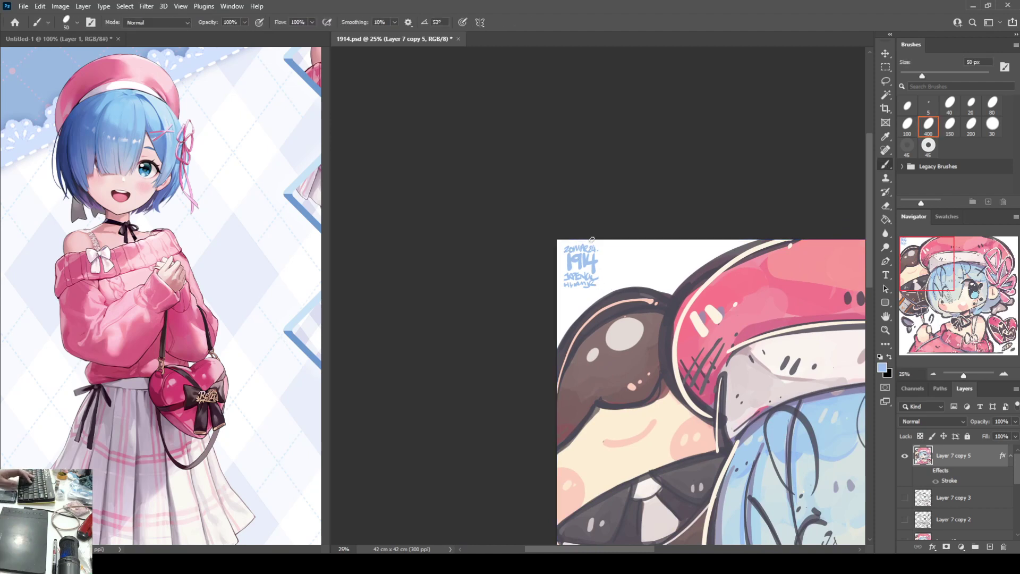
key(l)
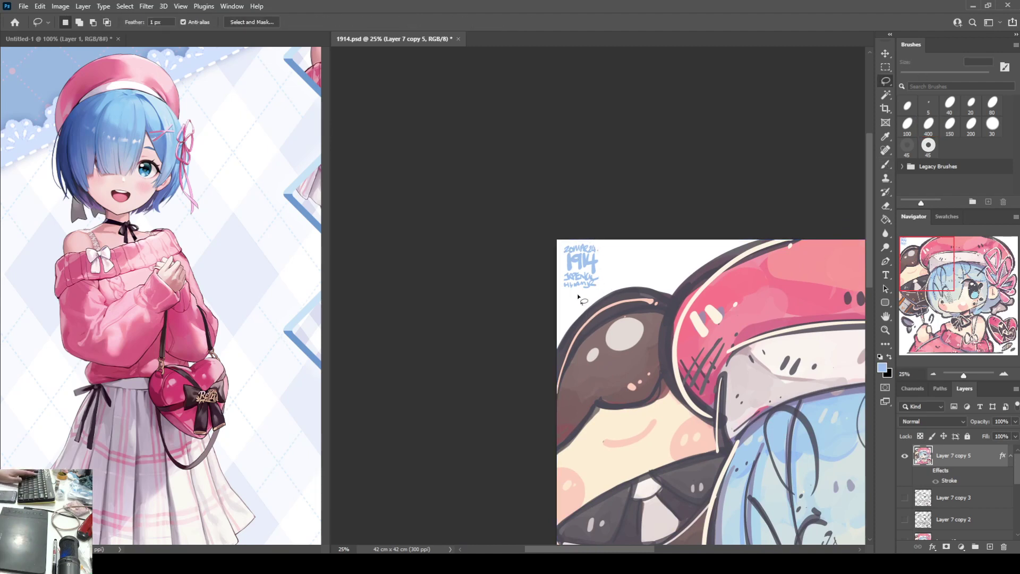
mouse_move(614, 240)
mouse_down()
mouse_move(532, 301)
mouse_move(604, 283)
mouse_move(627, 312)
mouse_up()
key(ctrl+t)
drag(557, 239, 553, 238)
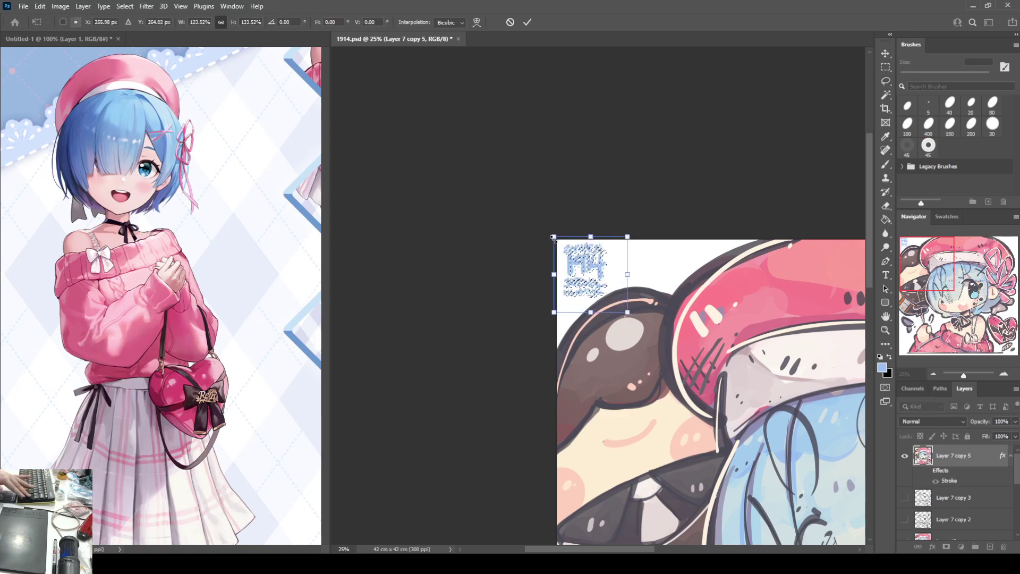
key(Return)
Add an empty layer beneath Layer 7 copy 5 and copy the lassoed corner inscription to its own layer.
key(ctrl+minus)
key(ctrl+minus)
key(ctrl+minus)
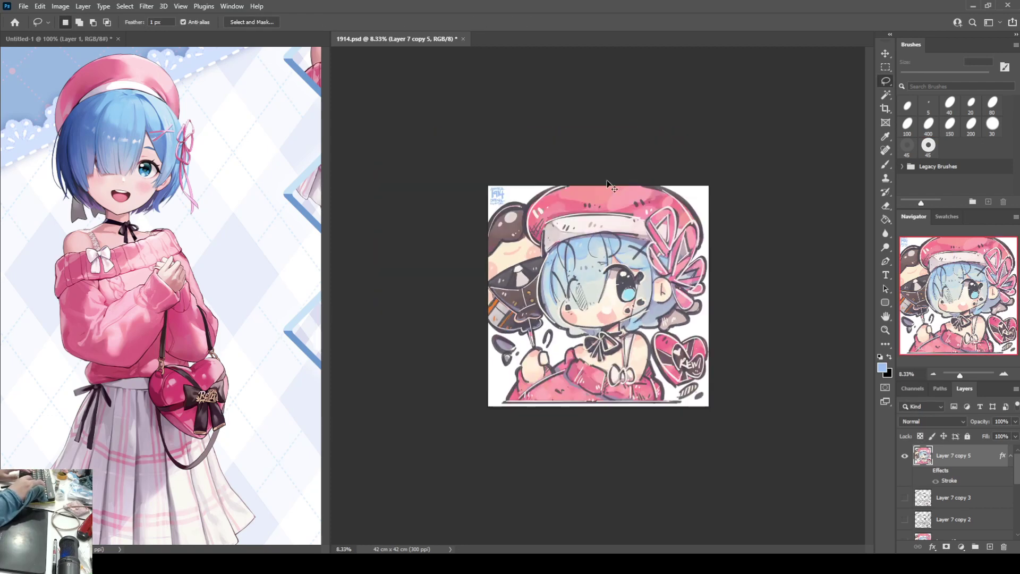
key(ctrl+plus)
click(943, 497)
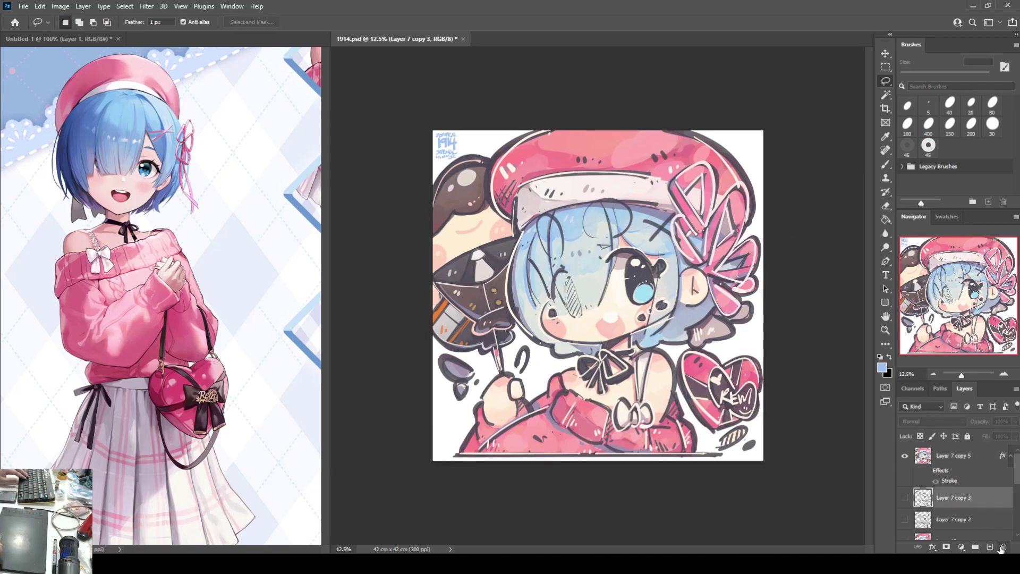
click(989, 546)
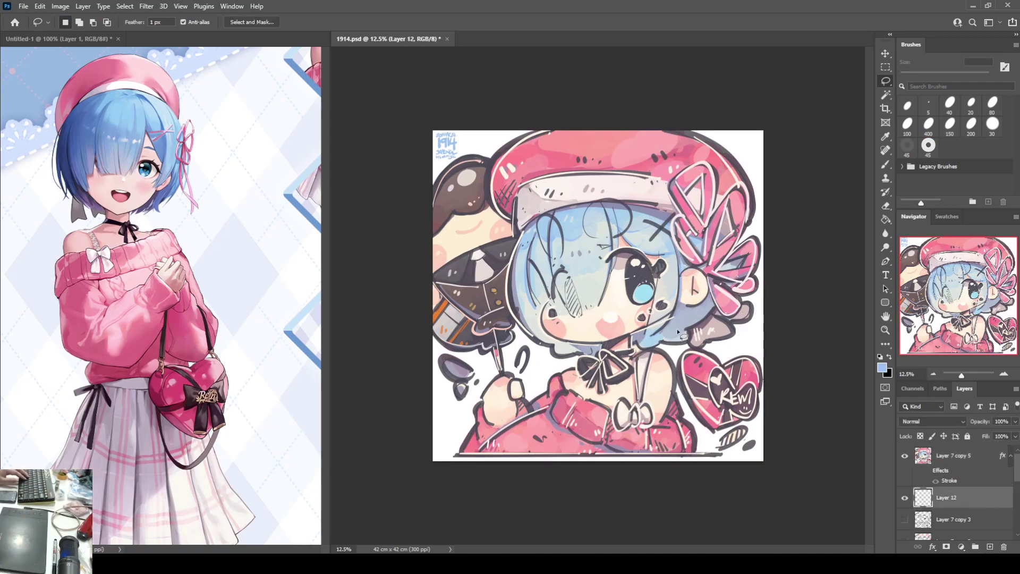
click(922, 462)
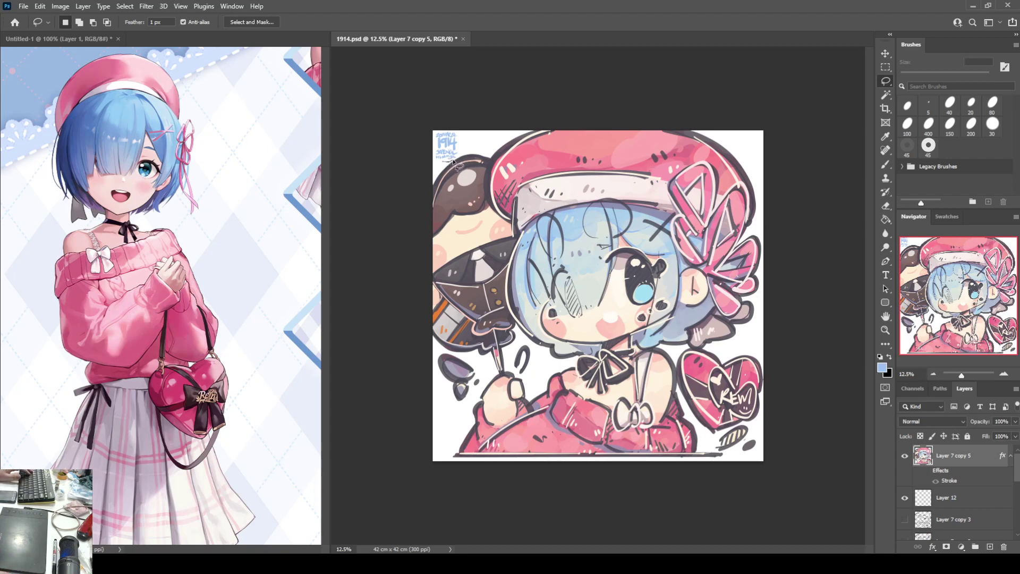
mouse_move(456, 159)
mouse_down()
mouse_move(468, 121)
mouse_move(397, 127)
mouse_move(410, 183)
mouse_up()
key(ctrl+j)
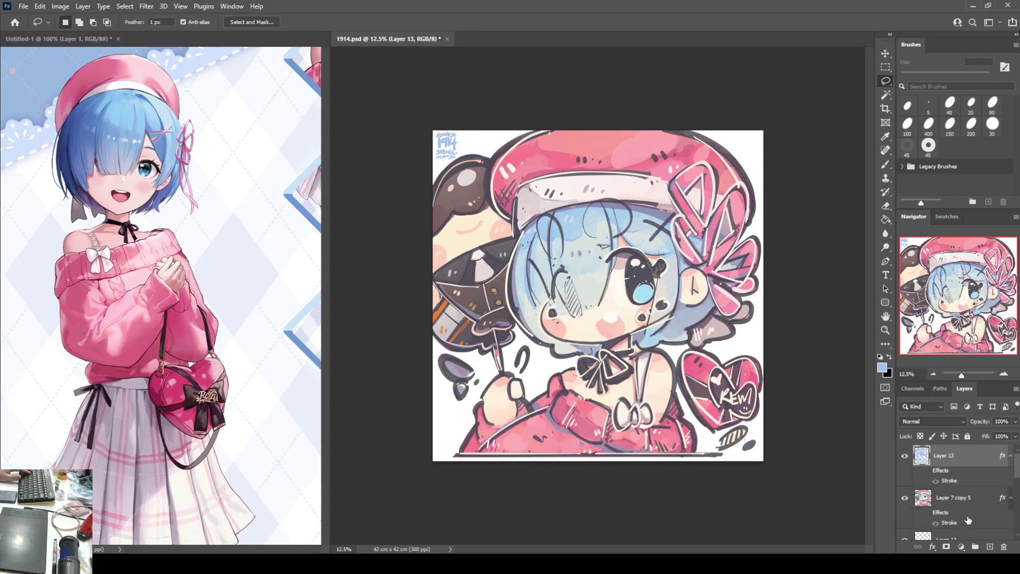
Paint sweeping light-blue background strokes behind the figure on Layer 12 with a 600 px brush.
click(953, 528)
click(950, 535)
scroll(956, 492, down, 3)
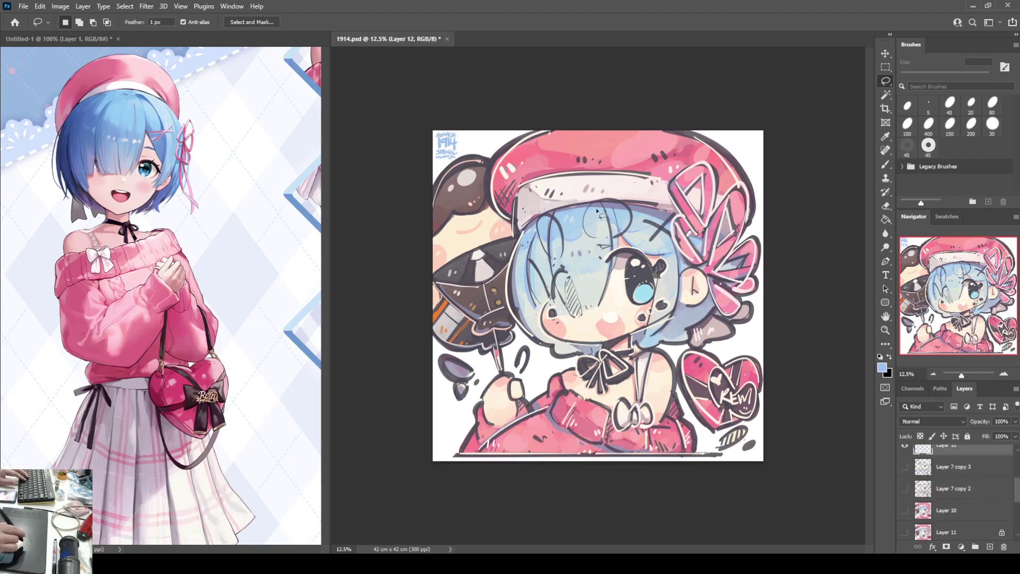
key(b)
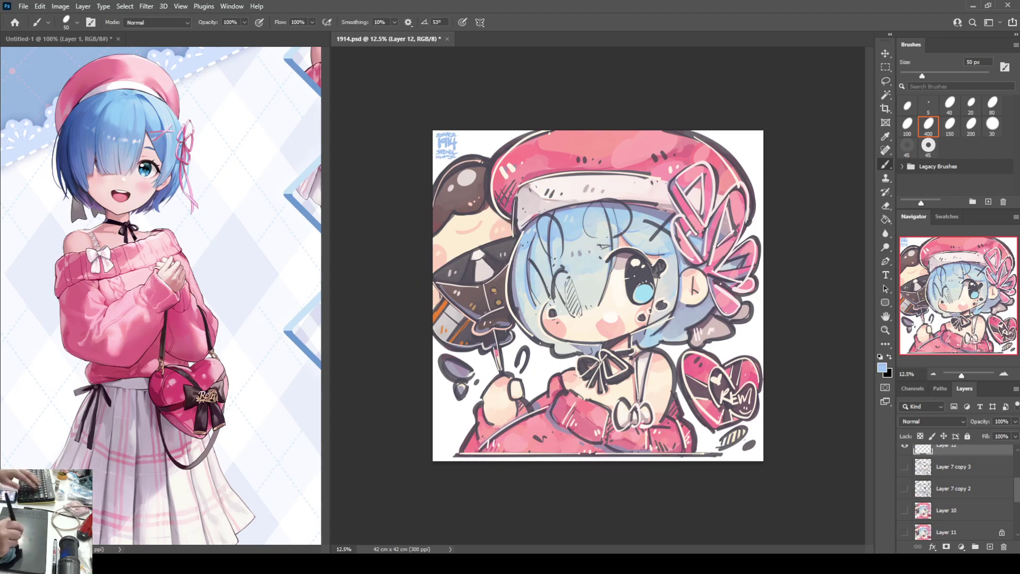
key(bracketright)
key(bracketright)
key(bracketright)
key(bracketright)
key(bracketright)
key(bracketright)
key(bracketright)
key(bracketright)
key(bracketright)
key(bracketright)
key(bracketright)
key(bracketright)
key(bracketright)
key(bracketright)
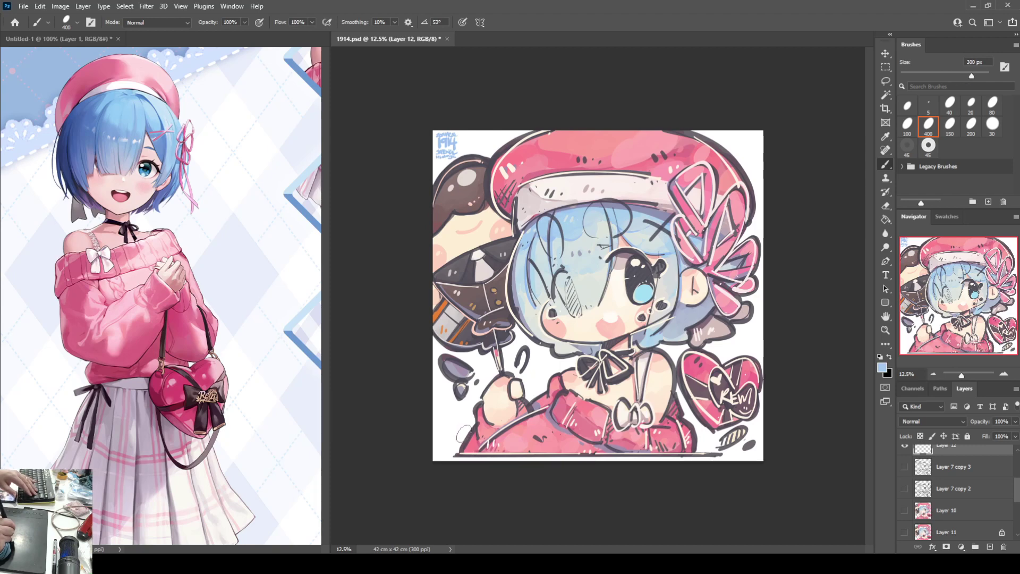
mouse_move(456, 425)
mouse_down()
mouse_move(453, 377)
mouse_move(506, 410)
mouse_move(570, 360)
mouse_move(580, 388)
mouse_up()
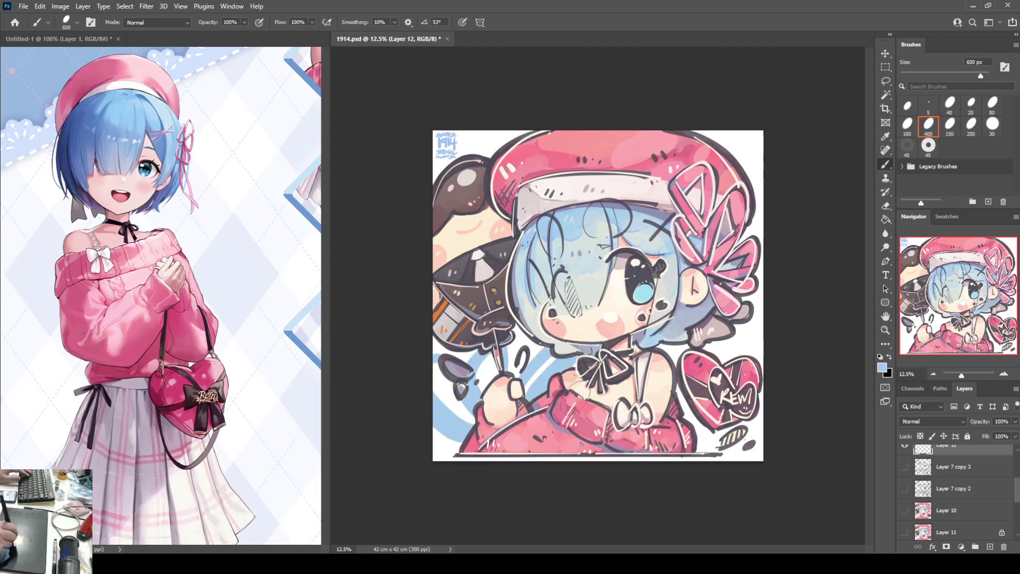
drag(754, 396, 774, 410)
drag(725, 191, 757, 151)
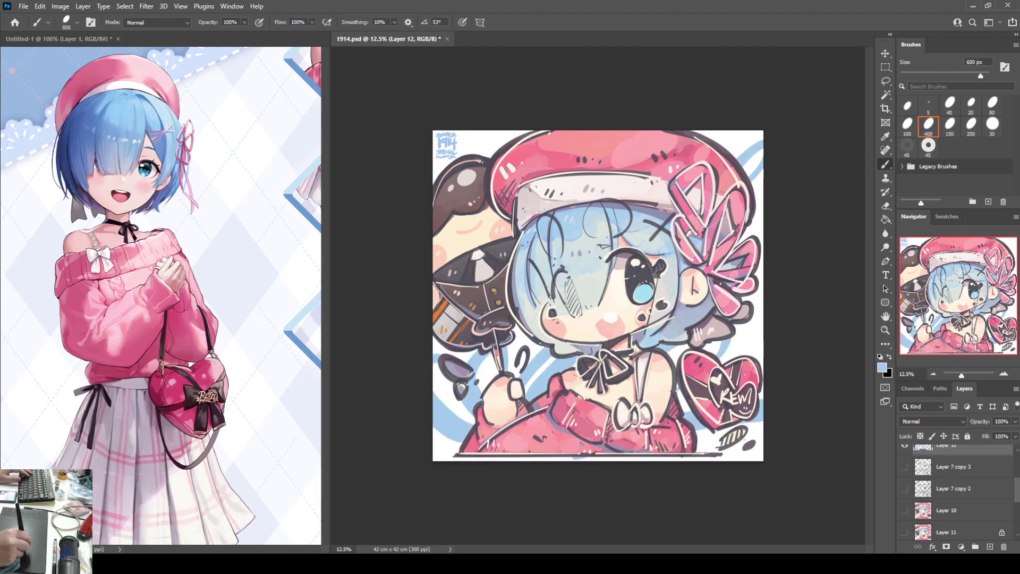
drag(755, 324, 739, 353)
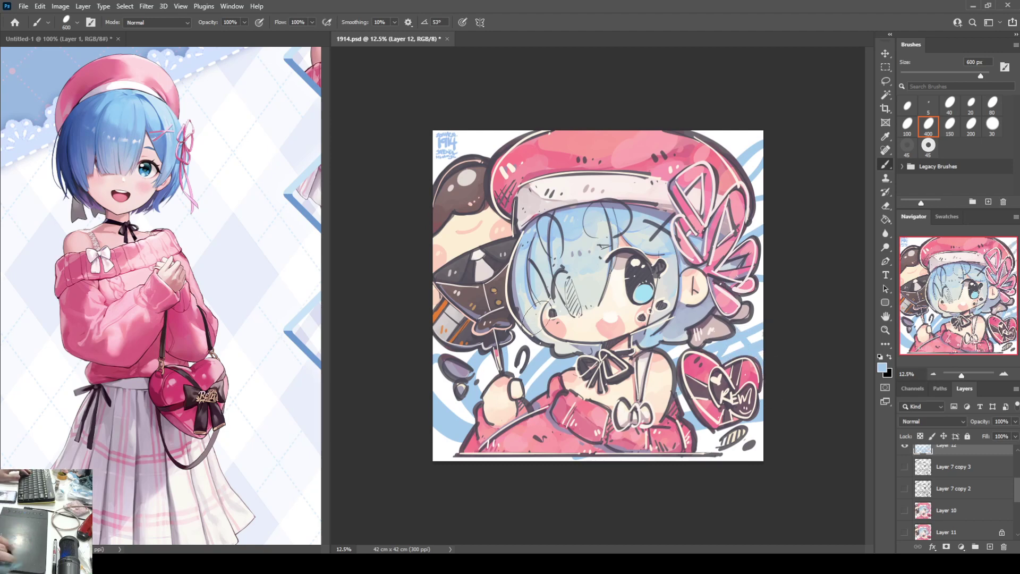
Load Layer 7 copy 5's silhouette as a selection, expand it, clear the blue strokes inside it on Layer 12, and deselect.
scroll(940, 486, up, 3)
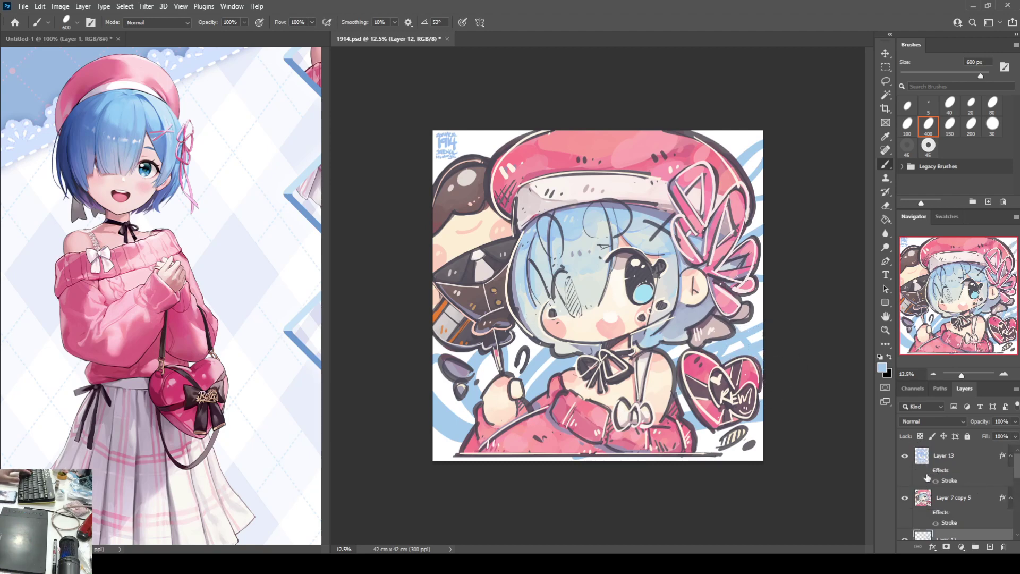
ctrl+click(923, 499)
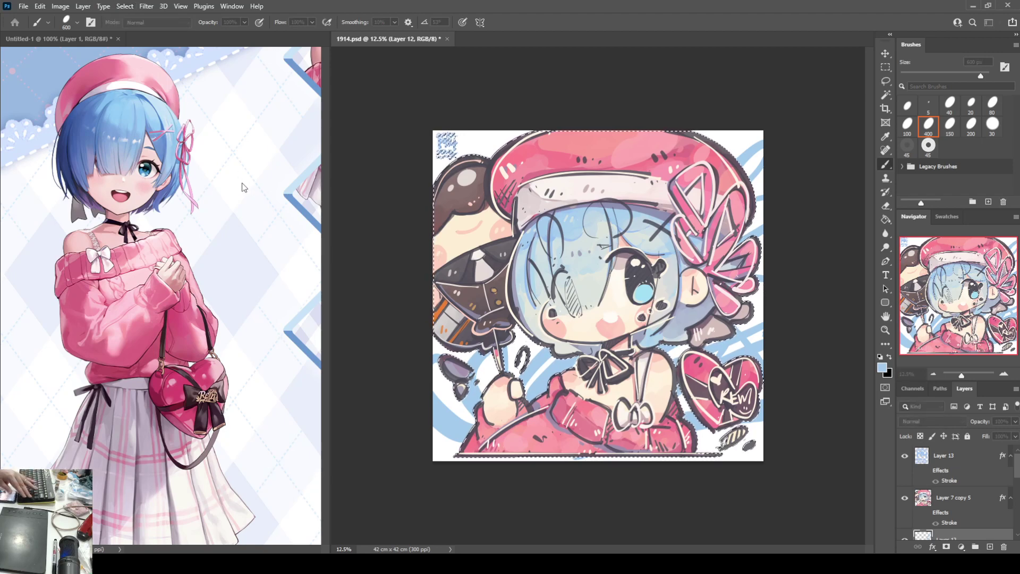
key(Return)
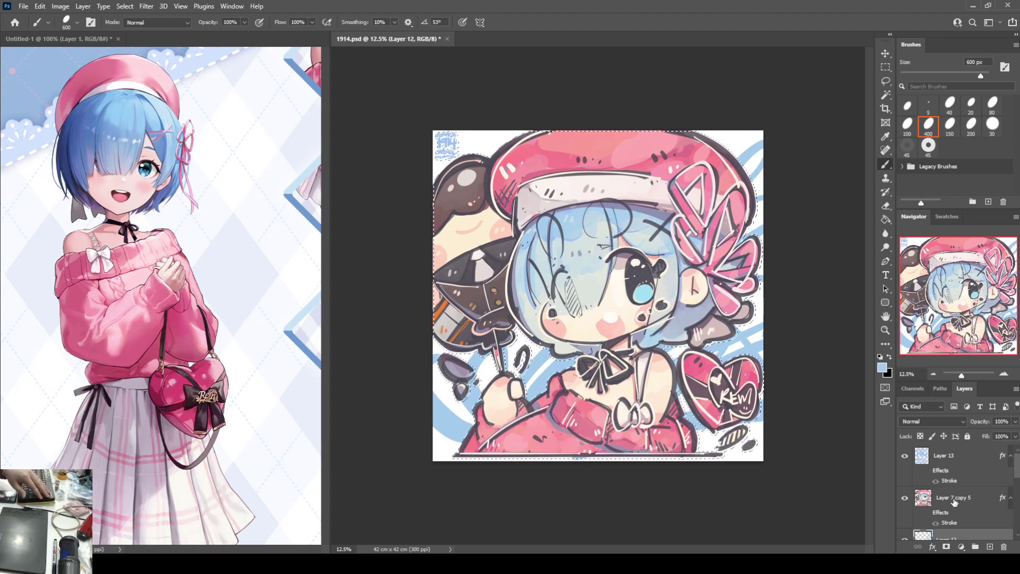
scroll(949, 506, down, 1)
key(ctrl+d)
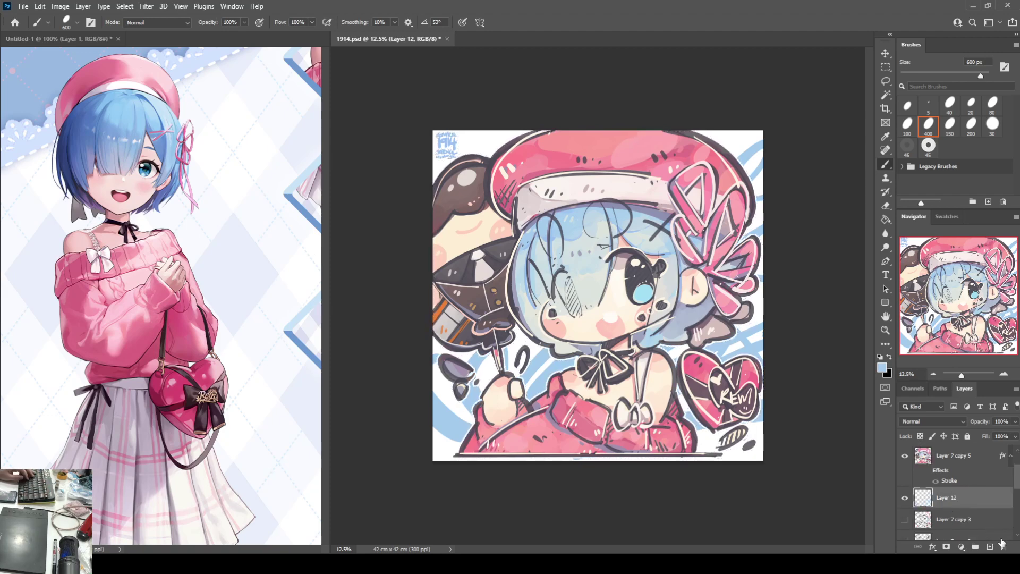
Lighten Layer 12's blue background strokes, break them into shorter marks with a large eraser and brush, and save the file.
key(i)
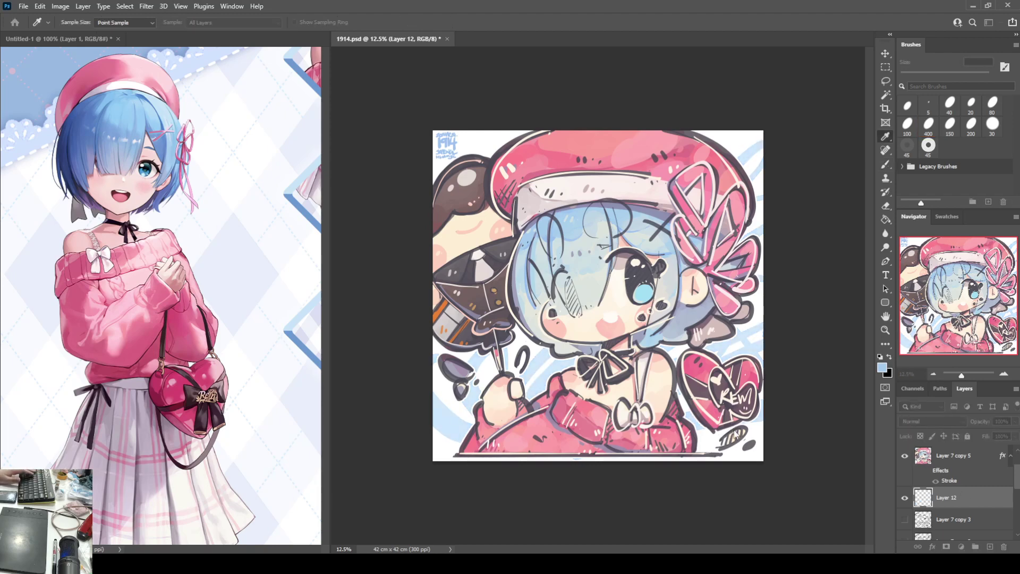
key(e)
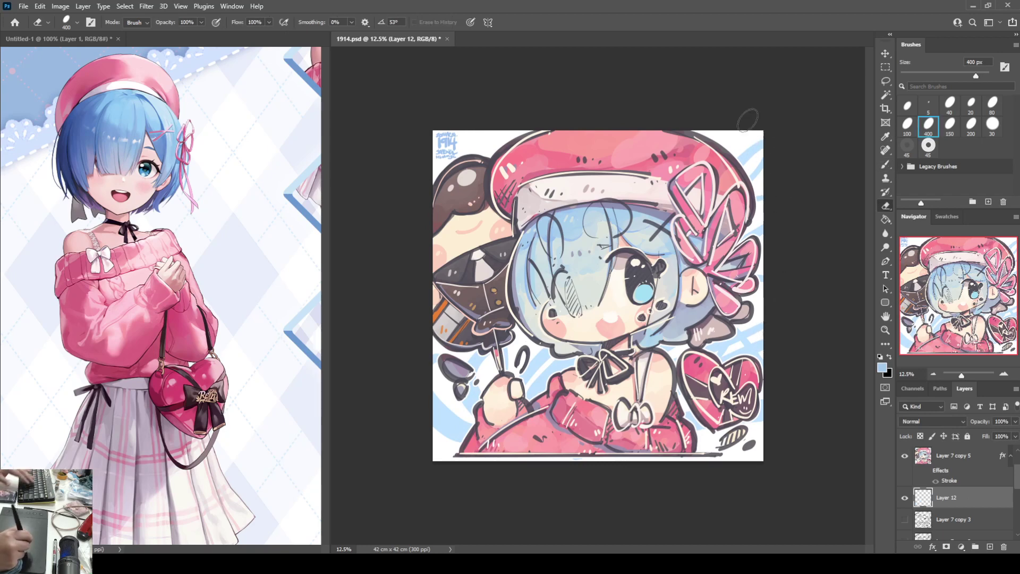
key(bracketright)
key(bracketright)
key(bracketright)
key(bracketright)
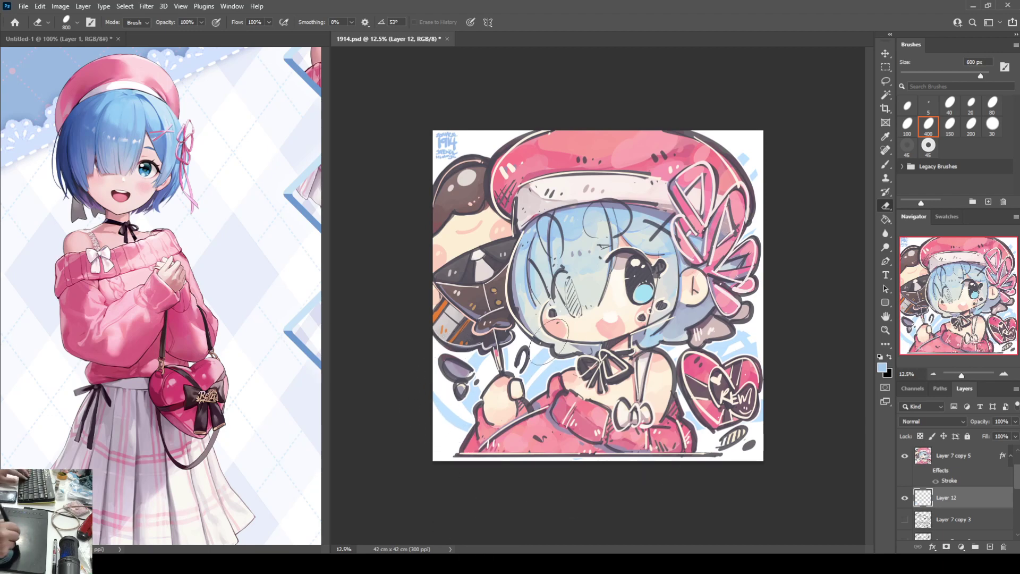
key(b)
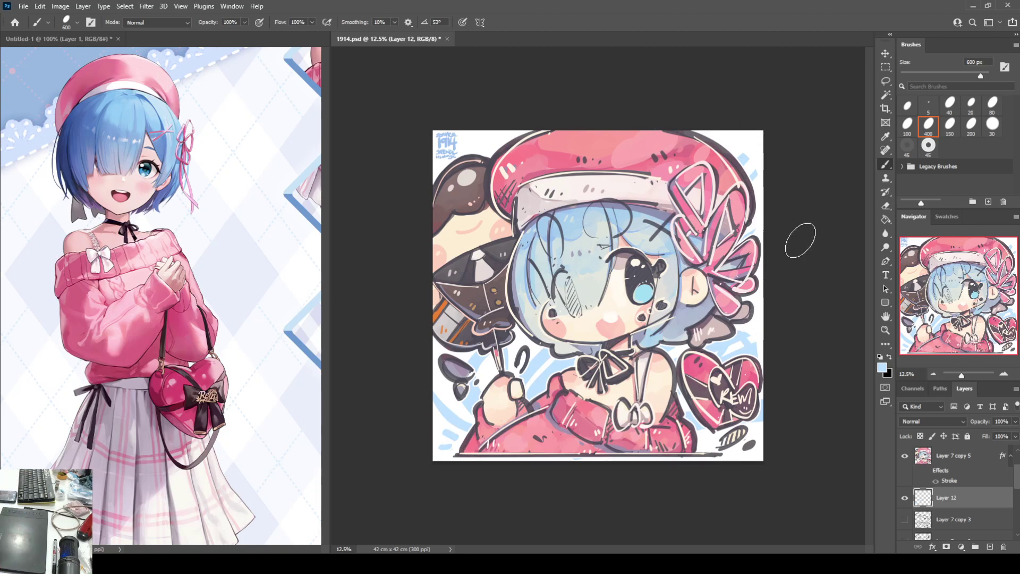
key(ctrl+s)
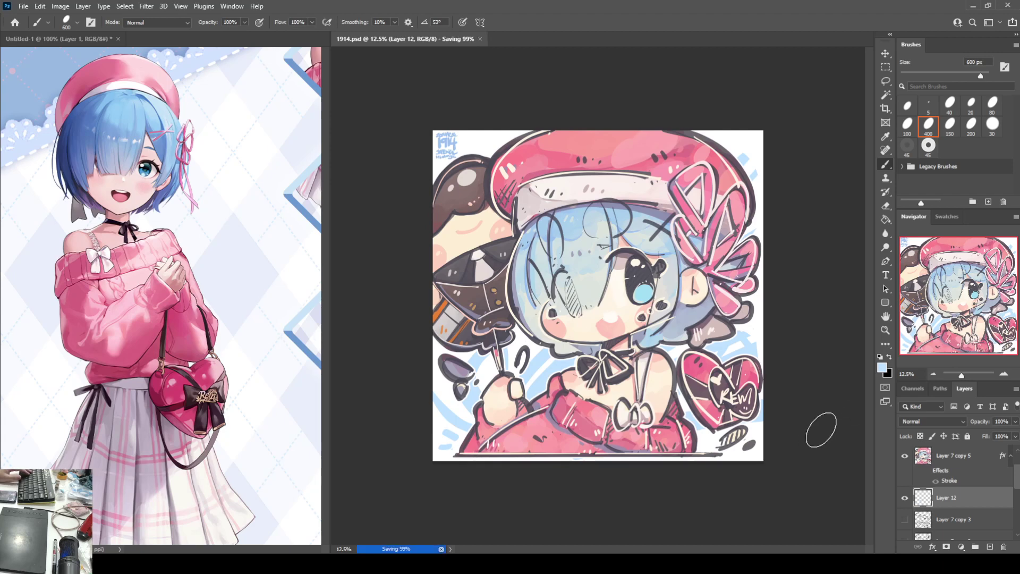